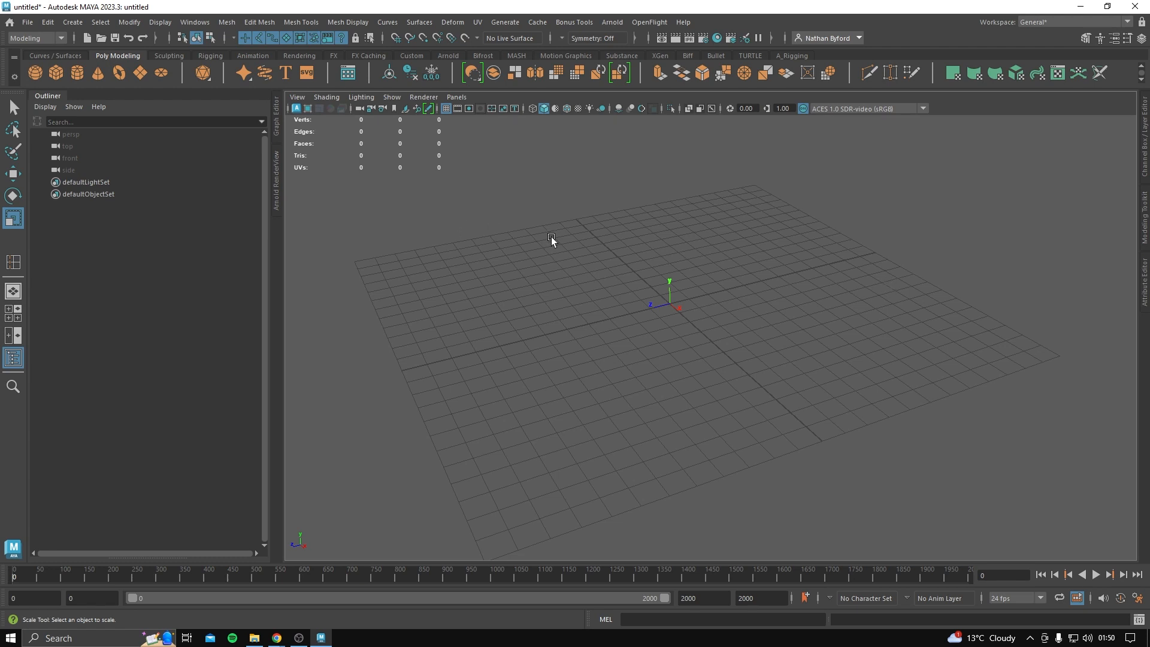
Create a polygon cube, scale it up uniformly and raise it to sit above the grid.
{"action": "left_click", "coordinate": [55, 73]}
{"action": "left_click_drag", "start_coordinate": [635, 312], "coordinate": [693, 318], "text": "alt"}
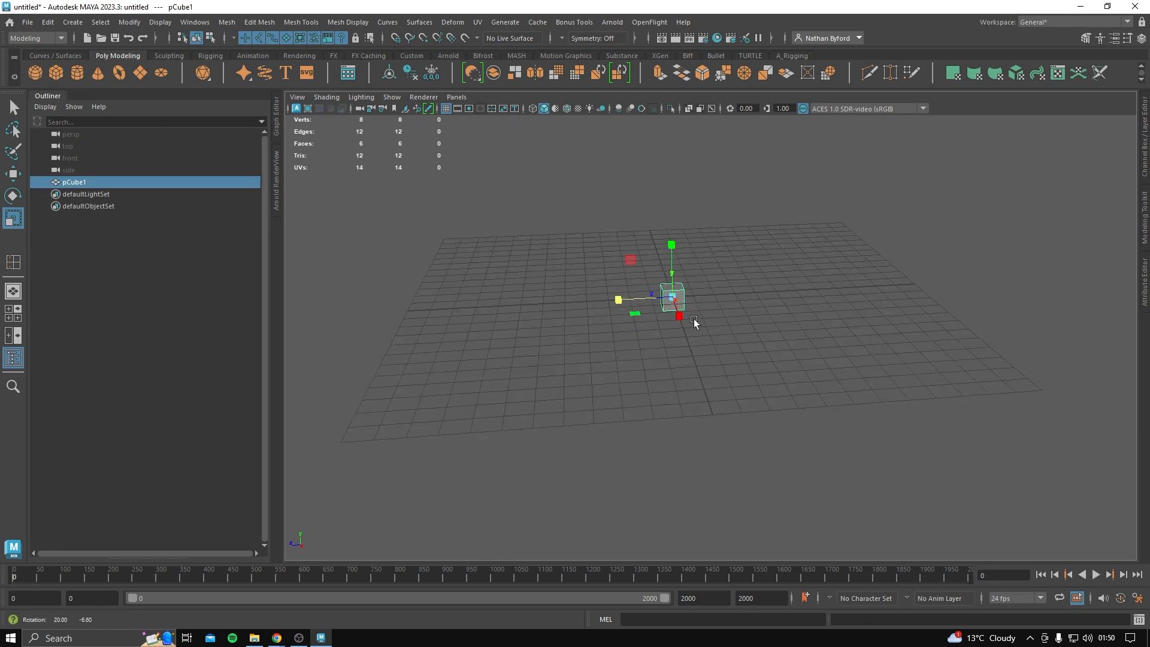
{"action": "middle_click_drag", "start_coordinate": [693, 319], "coordinate": [745, 284]}
{"action": "key", "text": "w"}
{"action": "left_click", "coordinate": [55, 72]}
{"action": "key", "text": "r"}
{"action": "key", "text": "Delete"}
{"action": "left_click", "coordinate": [624, 272]}
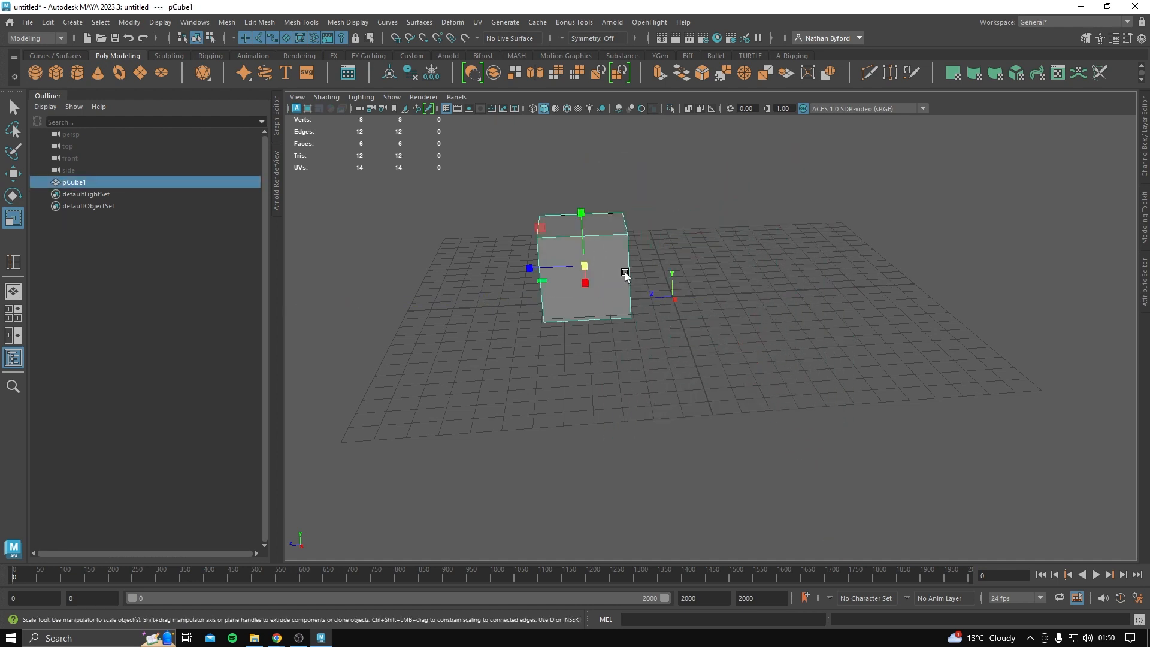
Duplicate the cube and move one of the two along the Z axis so they stand side by side.
{"action": "key", "text": "ctrl+d"}
{"action": "key", "text": "w"}
{"action": "mouse_move", "coordinate": [549, 268]}
{"action": "left_mouse_down"}
{"action": "mouse_move", "coordinate": [672, 275]}
{"action": "mouse_move", "coordinate": [619, 343]}
{"action": "mouse_move", "coordinate": [541, 272]}
{"action": "left_mouse_up"}
Select the original cube, turn its smooth mesh preview on, and return it to the unsmoothed display.
{"action": "left_click", "coordinate": [541, 272]}
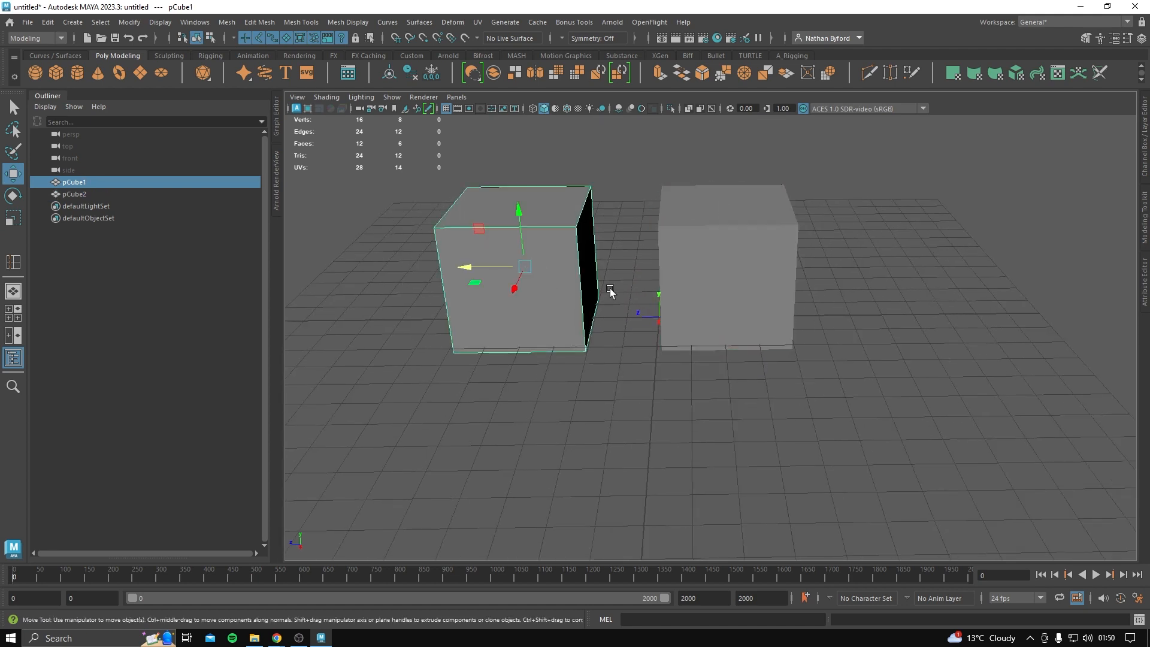
{"action": "key", "text": "3"}
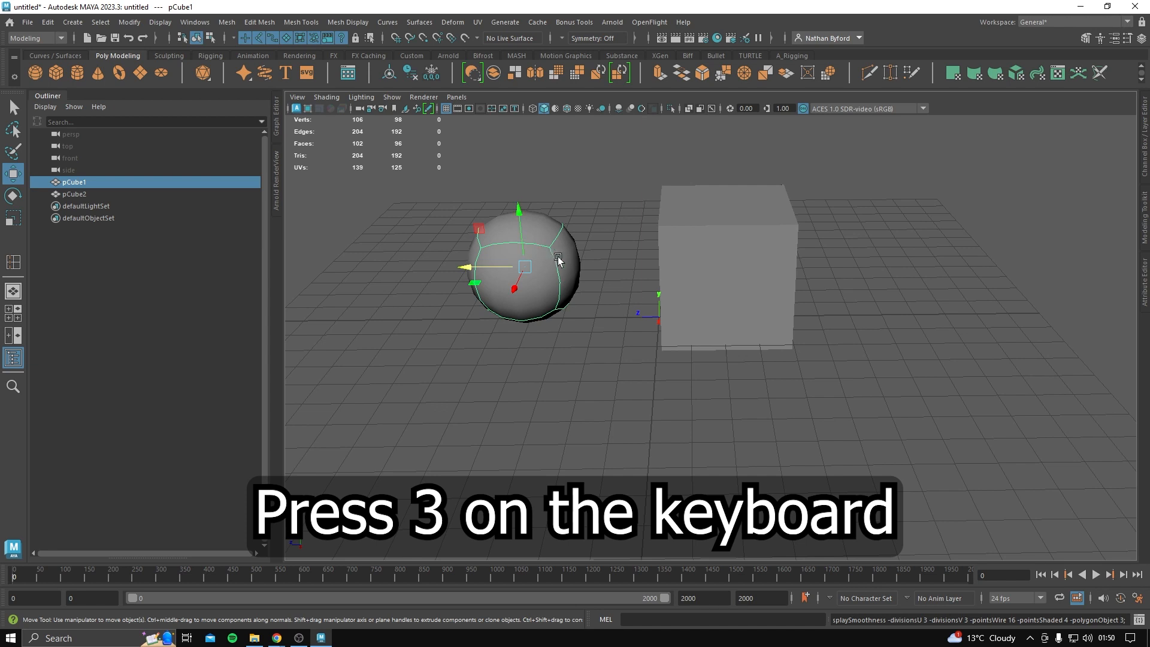
{"action": "key", "text": "1"}
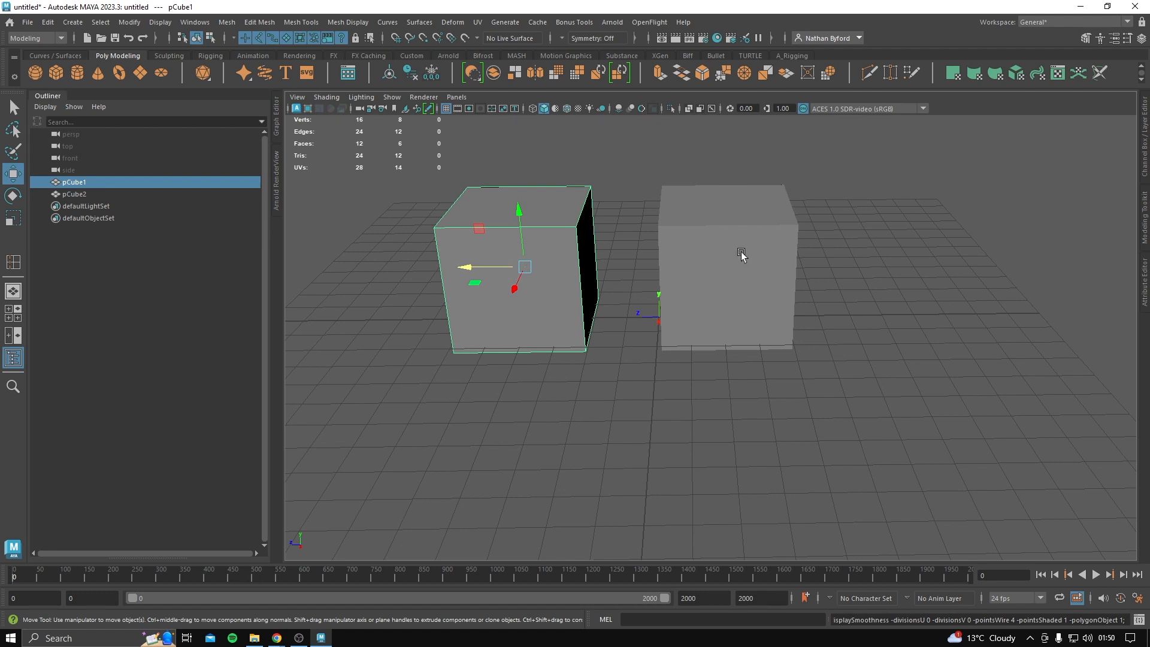
Apply the Smooth operation to the duplicate cube with 3 divisions.
{"action": "left_click", "coordinate": [706, 232]}
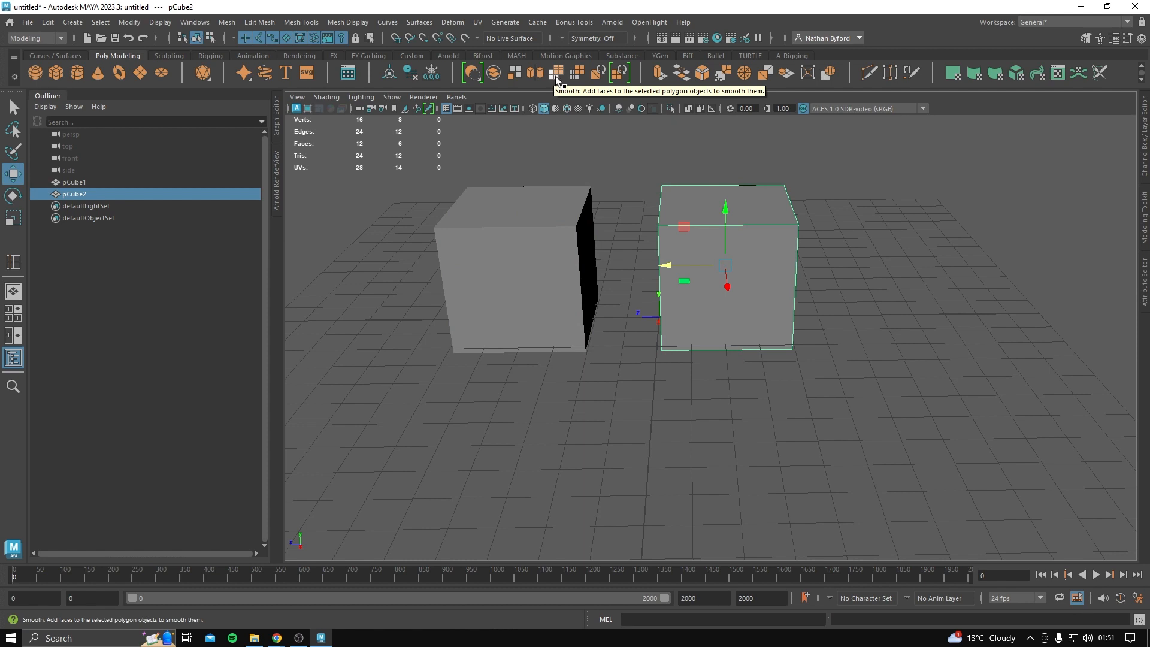
{"action": "left_click", "coordinate": [555, 77]}
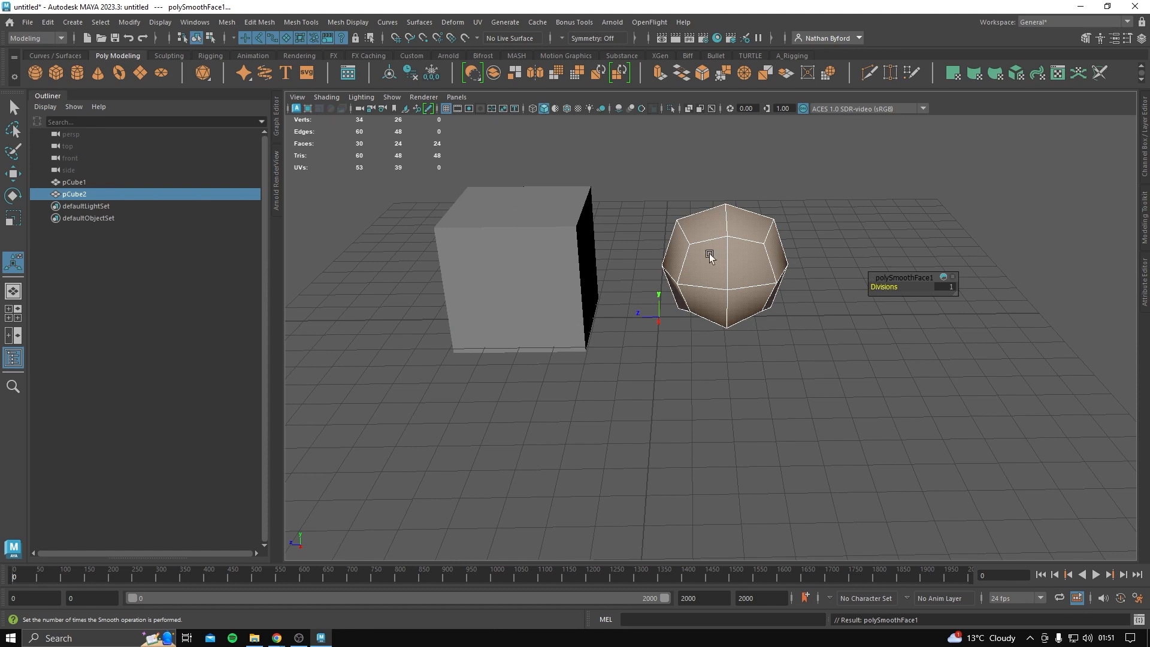
{"action": "left_click_drag", "start_coordinate": [883, 286], "coordinate": [900, 287]}
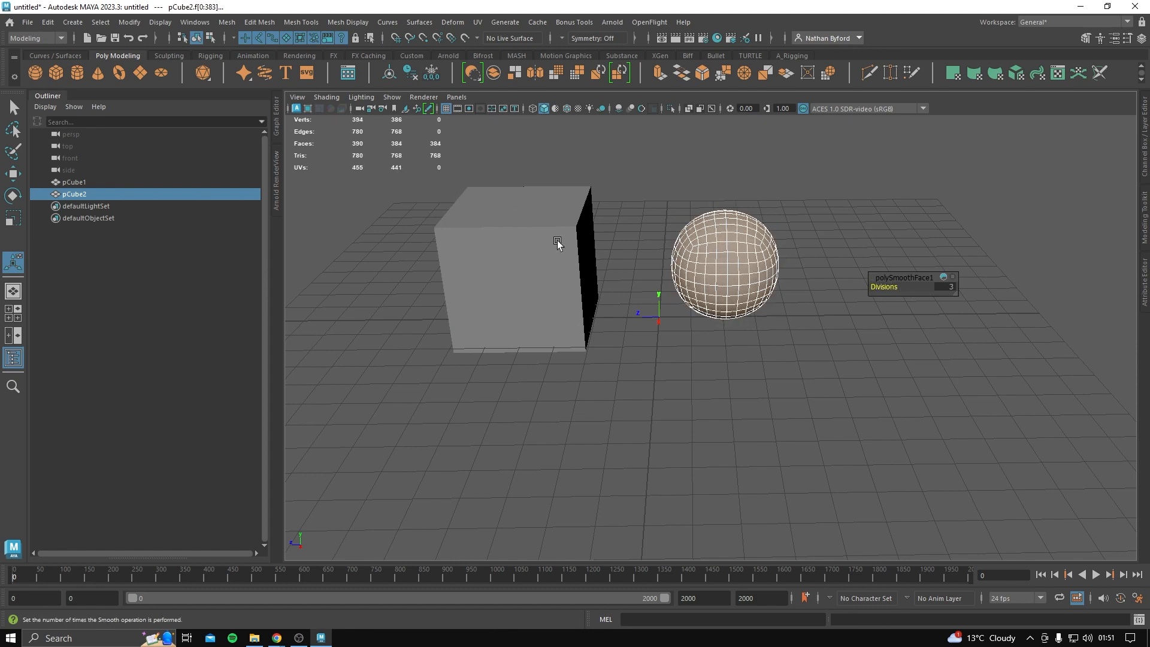
Toggle smooth preview on the original cube and compare it with the smoothed duplicate, leaving the preview on.
{"action": "left_click", "coordinate": [534, 242]}
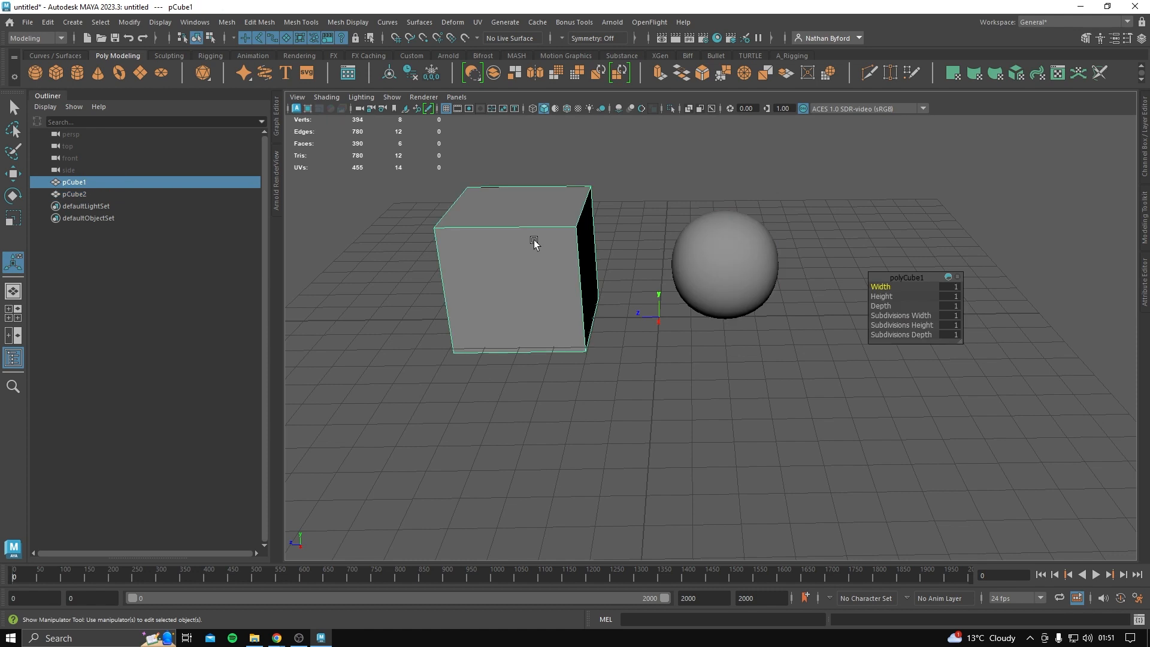
{"action": "key", "text": "3"}
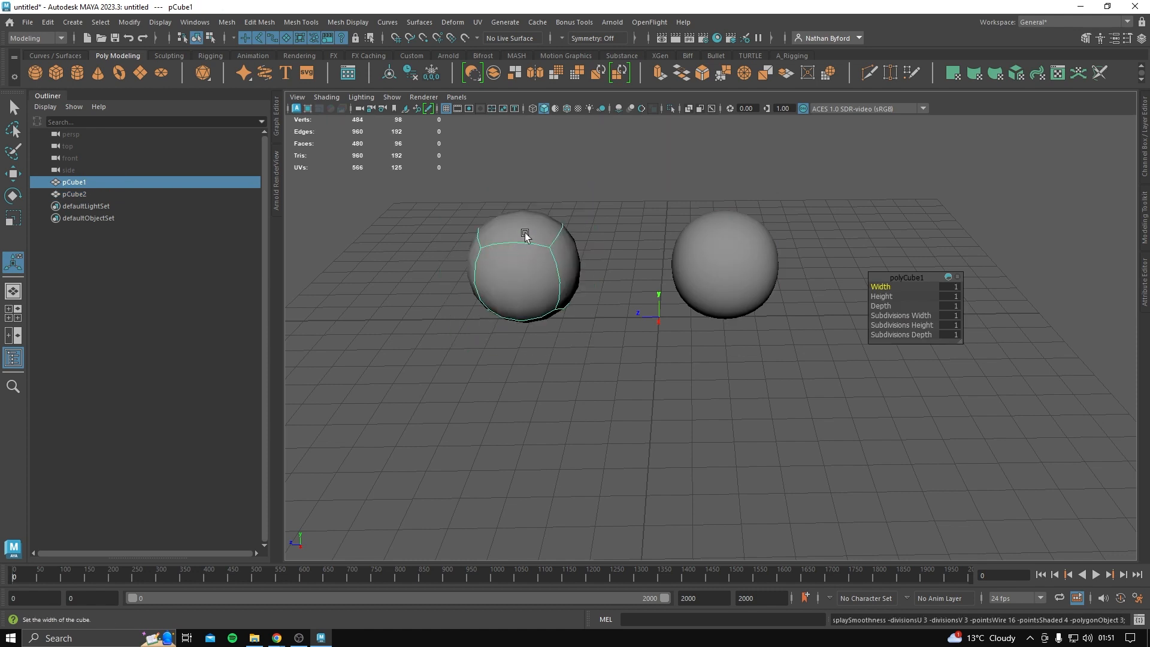
{"action": "key", "text": "1"}
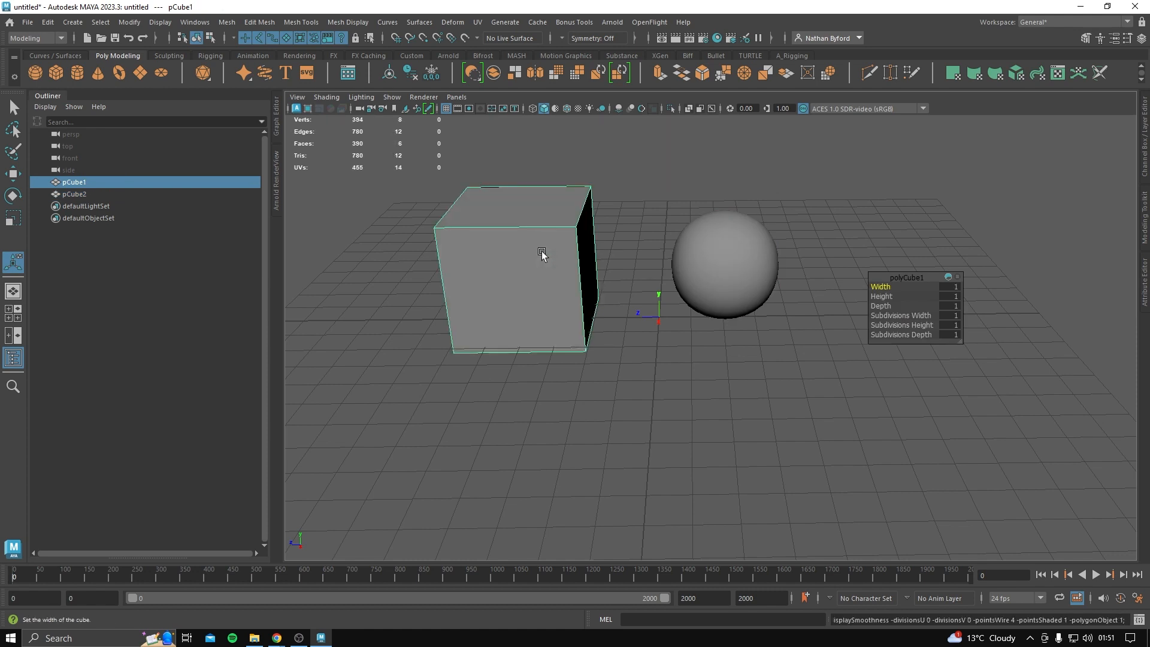
{"action": "key", "text": "3"}
{"action": "key", "text": "1"}
{"action": "left_click", "coordinate": [760, 273]}
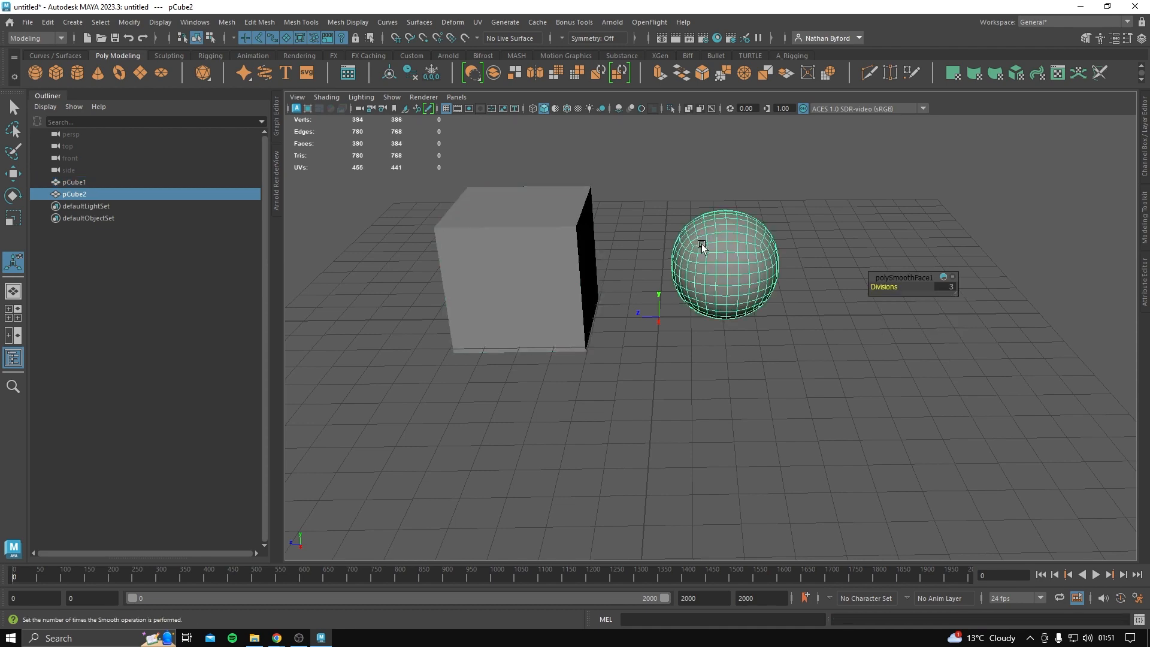
{"action": "left_click", "coordinate": [559, 257]}
{"action": "key", "text": "3"}
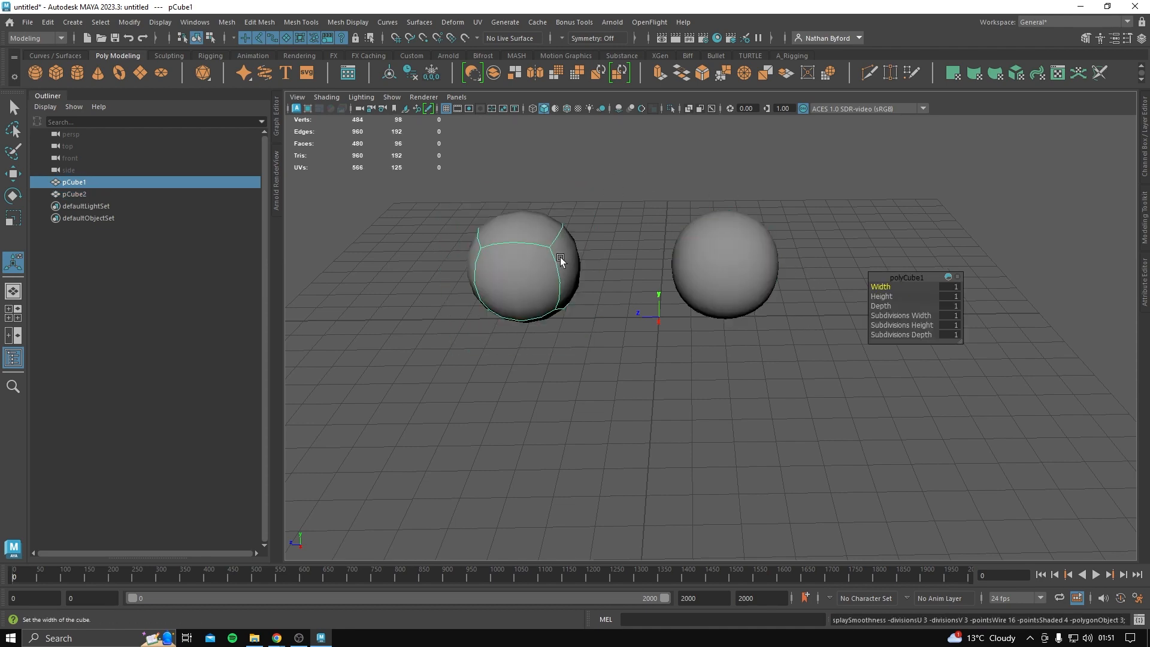
{"action": "left_click", "coordinate": [661, 336]}
{"action": "left_click_drag", "start_coordinate": [585, 321], "coordinate": [661, 317], "text": "alt"}
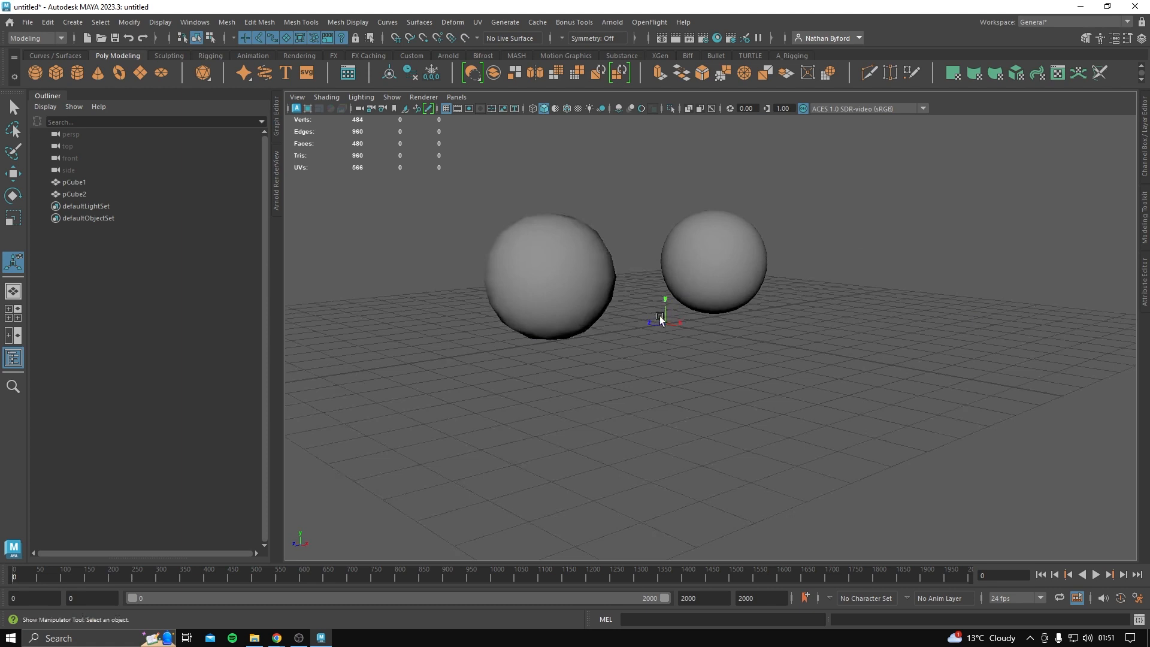
Reselect the previewed cube and switch repeatedly between its unsmoothed and smooth preview displays.
{"action": "left_click", "coordinate": [578, 263]}
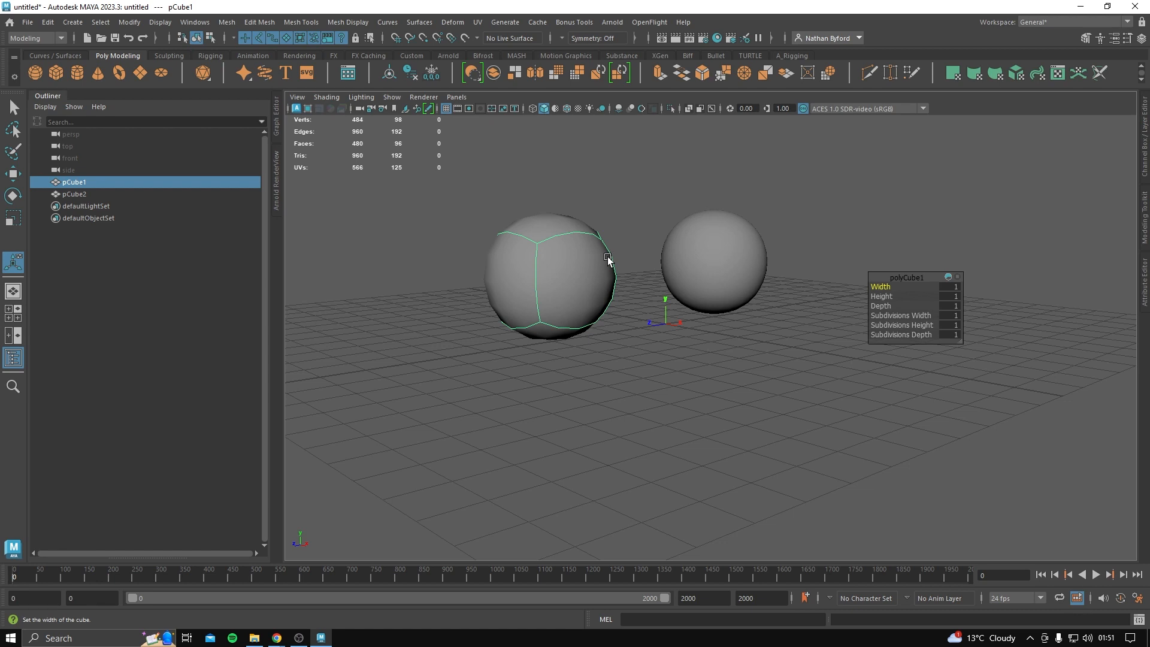
{"action": "key", "text": "1"}
{"action": "key", "text": "3"}
{"action": "key", "text": "1"}
{"action": "key", "text": "3"}
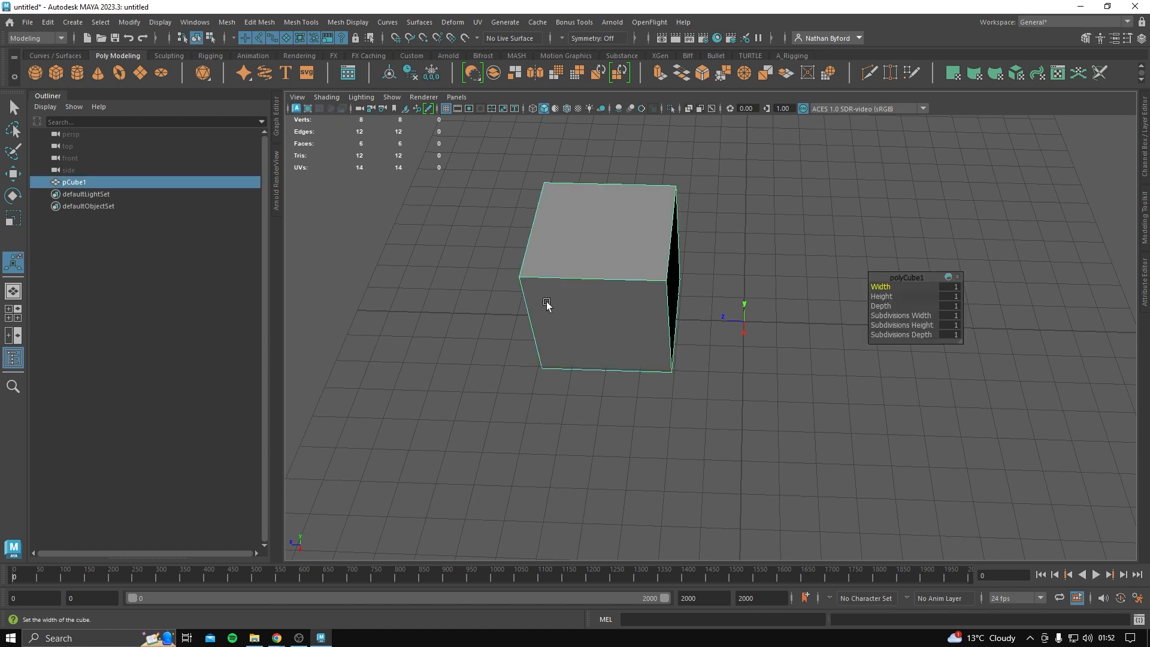
Duplicate the remaining cube, move the copy along Z to about -1.68, and show the original in smooth preview.
{"action": "key", "text": "ctrl+d"}
{"action": "key", "text": "w"}
{"action": "left_click_drag", "start_coordinate": [574, 270], "coordinate": [802, 282]}
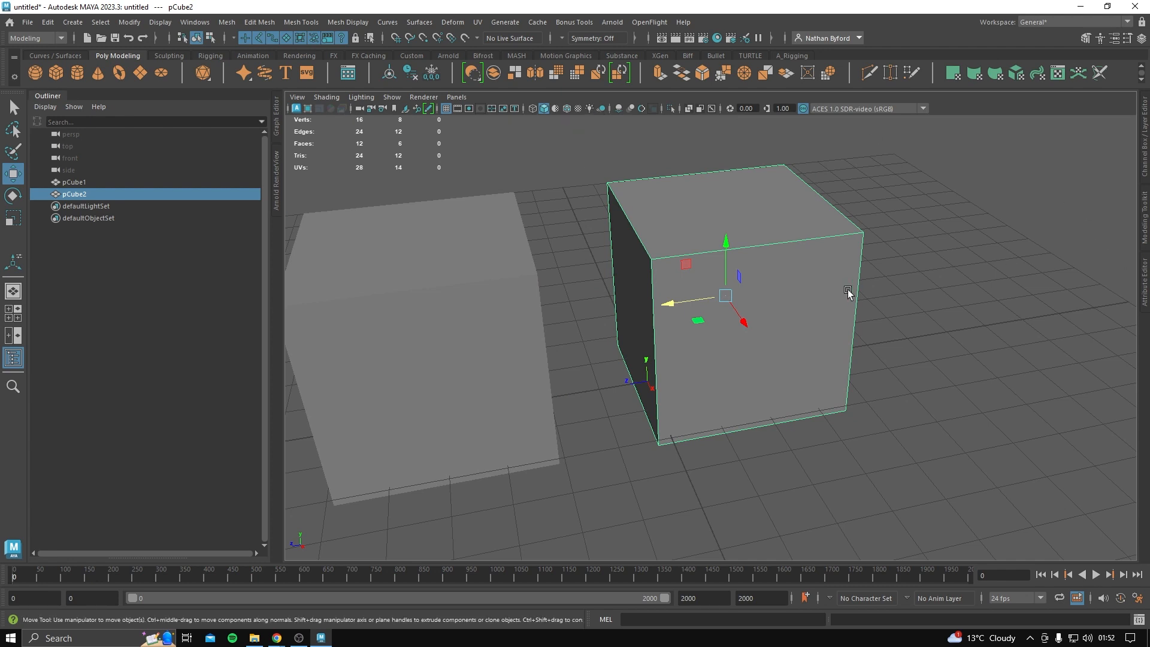
{"action": "left_click", "coordinate": [505, 243]}
{"action": "key", "text": "3"}
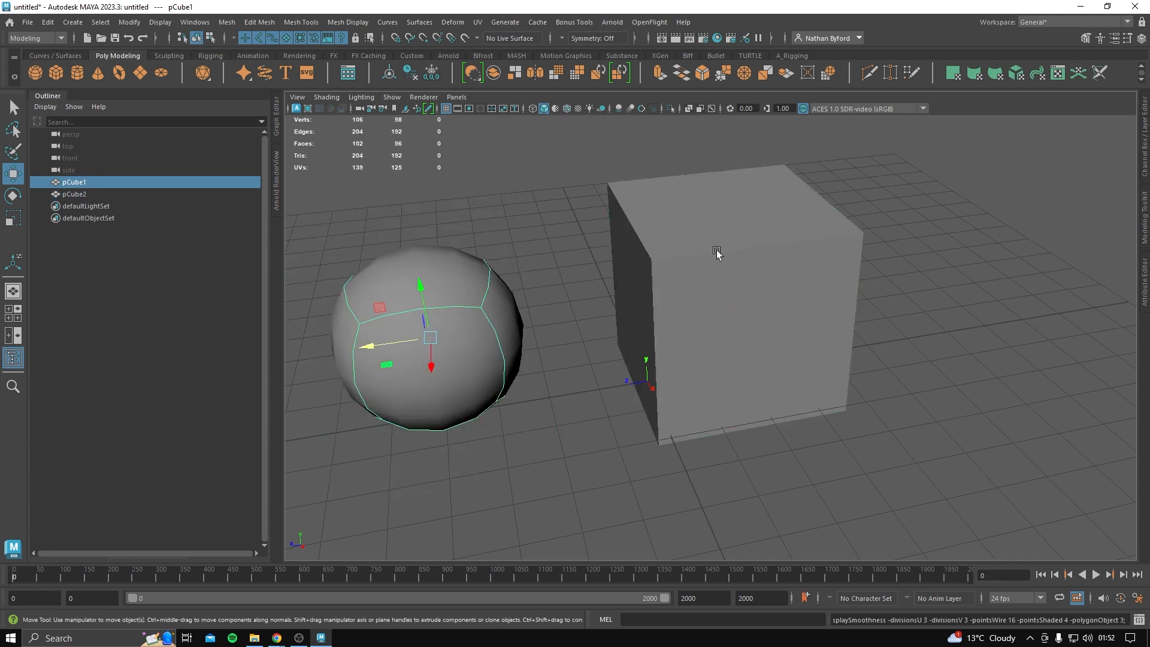
Select the duplicate cube, activate the Multi-Cut tool and open its tool settings.
{"action": "left_click", "coordinate": [655, 256]}
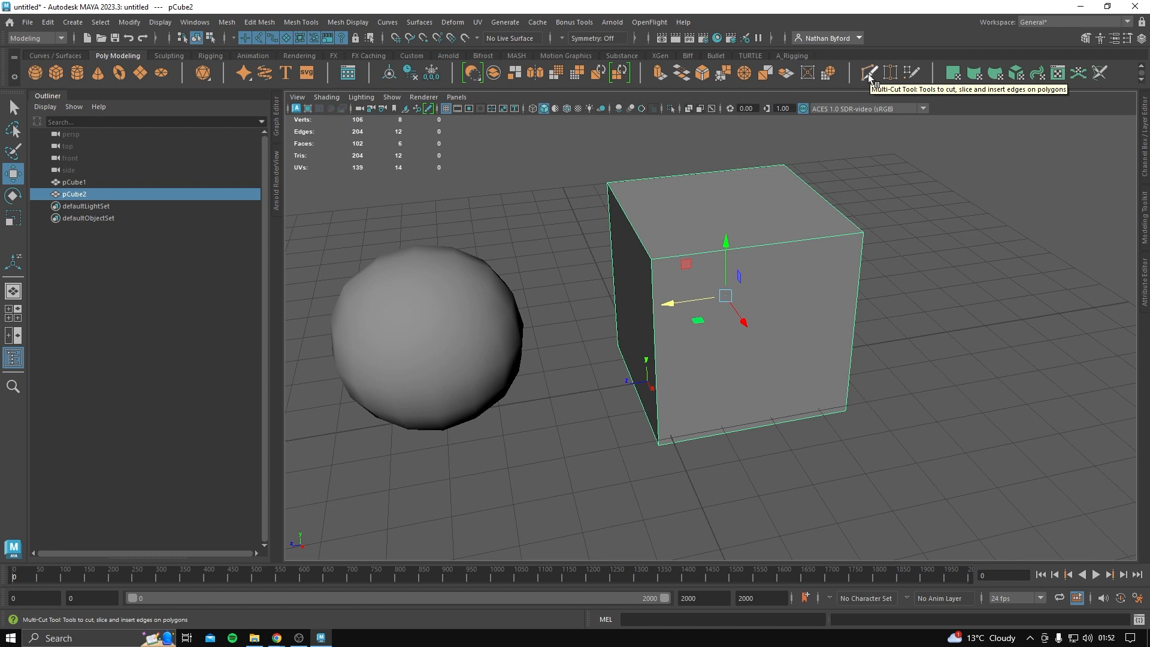
{"action": "left_click", "coordinate": [1144, 198]}
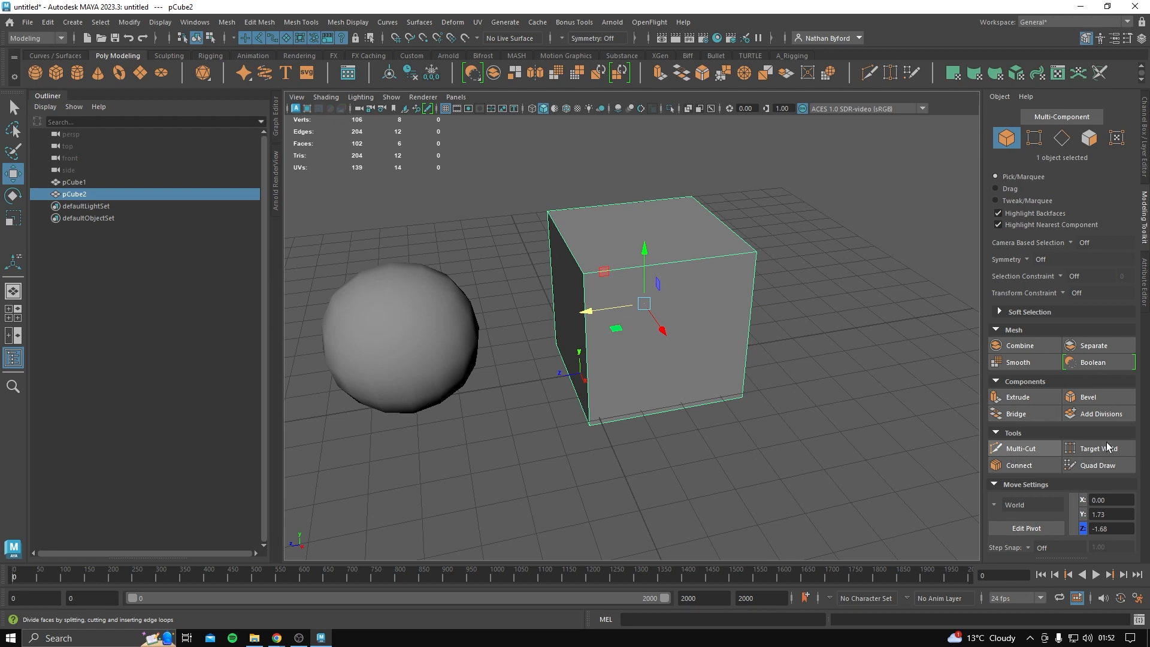
{"action": "left_click", "coordinate": [1026, 450]}
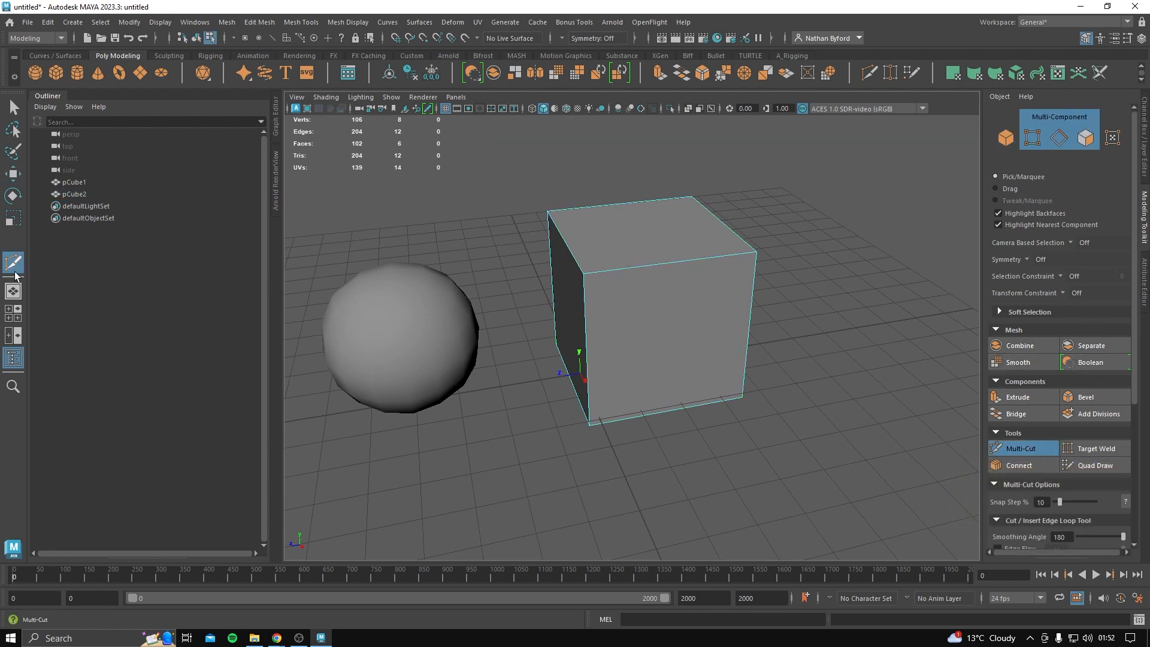
{"action": "double_click", "coordinate": [13, 265]}
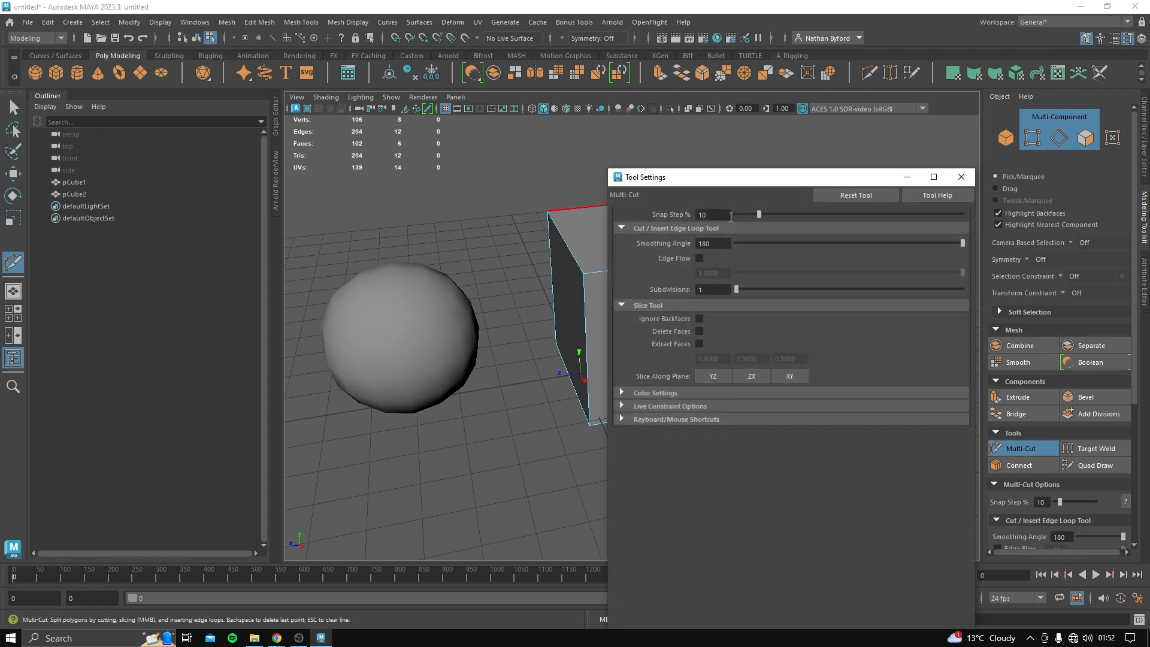
Dock the Tool Settings window as a collapsed tab between the viewport and the Modeling Toolkit.
{"action": "left_click_drag", "start_coordinate": [613, 178], "coordinate": [982, 139]}
{"action": "left_click_drag", "start_coordinate": [614, 100], "coordinate": [703, 111]}
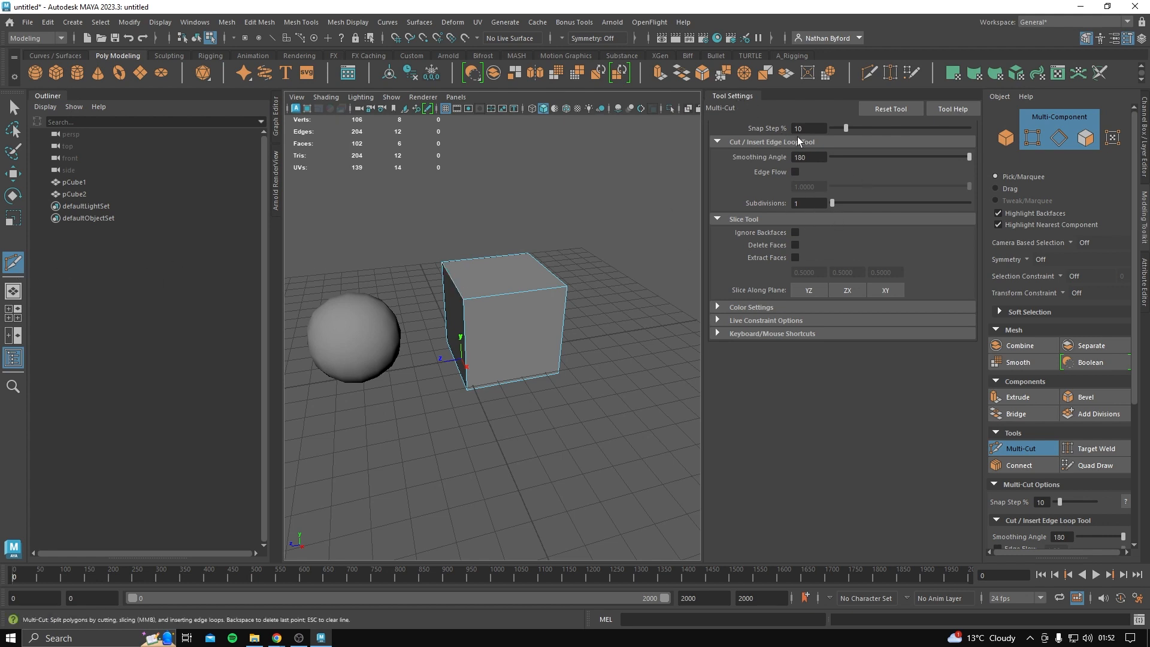
{"action": "left_click_drag", "start_coordinate": [727, 95], "coordinate": [586, 114]}
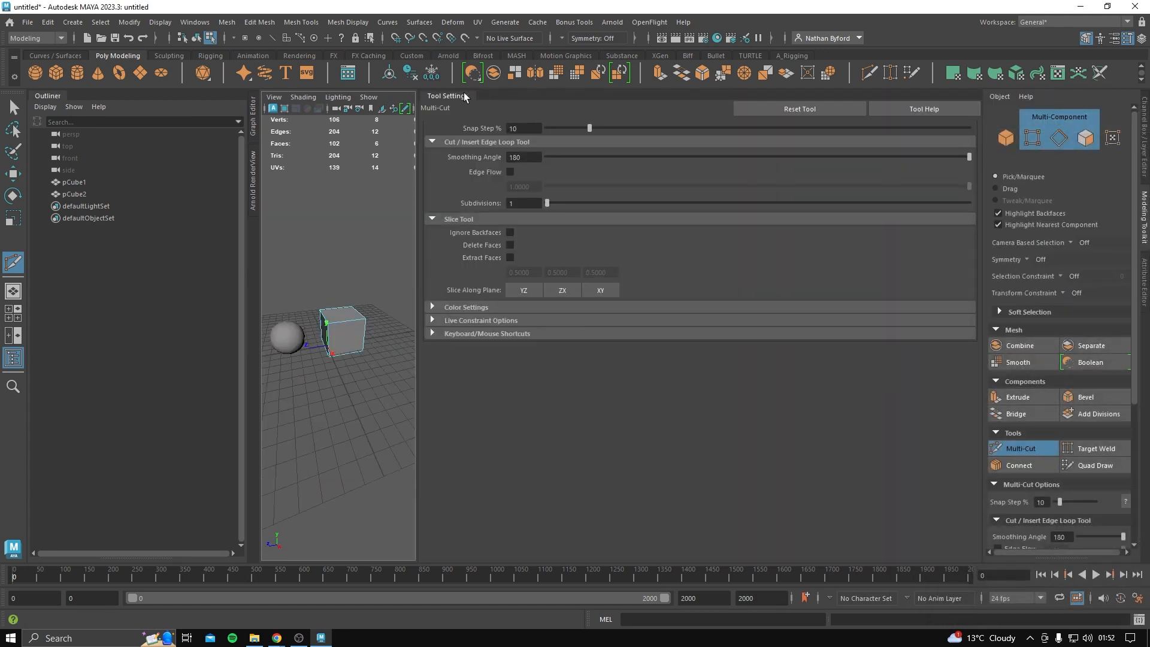
{"action": "left_click_drag", "start_coordinate": [465, 97], "coordinate": [975, 129]}
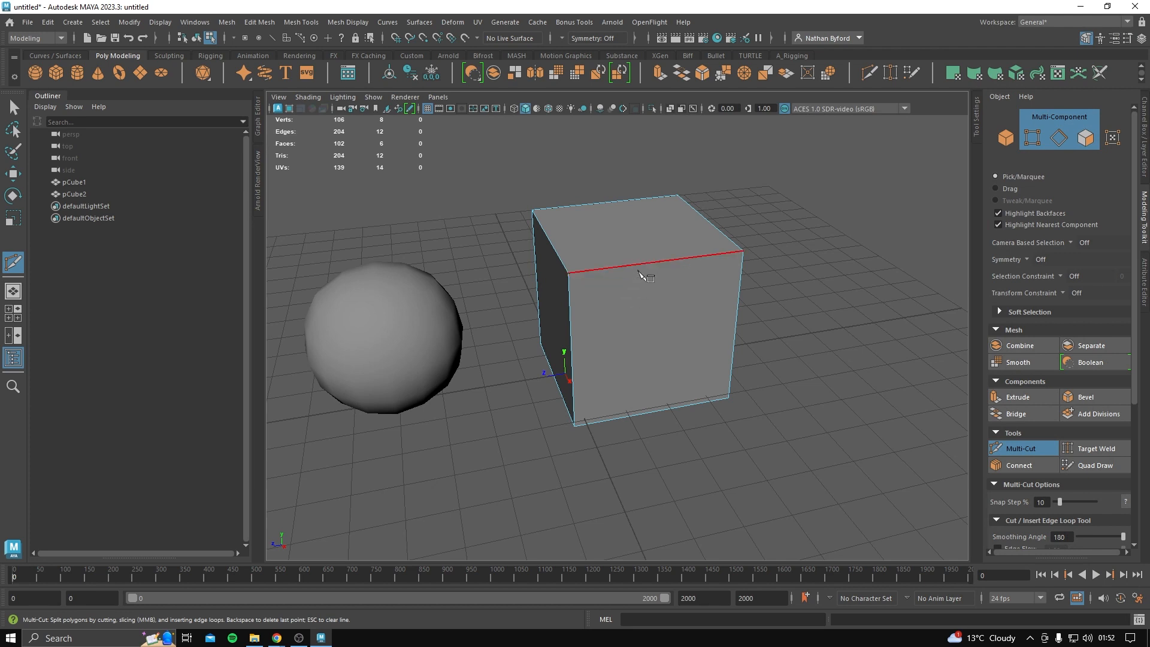
Try placing Multi-Cut points between the upper and lower edges of the duplicate cube's front face, and undo them.
{"action": "left_click_drag", "start_coordinate": [605, 326], "coordinate": [599, 256], "text": "alt"}
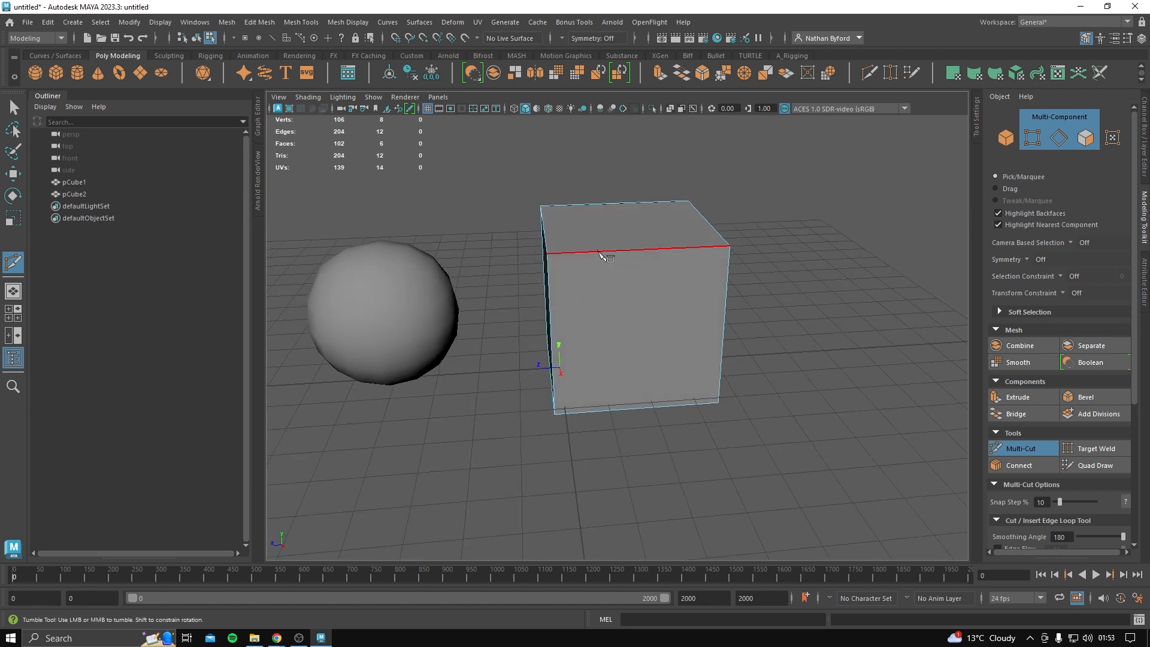
{"action": "left_click", "coordinate": [598, 251]}
{"action": "left_click", "coordinate": [607, 411]}
{"action": "left_click", "coordinate": [667, 251]}
{"action": "key", "text": "ctrl+z"}
{"action": "key", "text": "ctrl+z"}
{"action": "key", "text": "ctrl+z"}
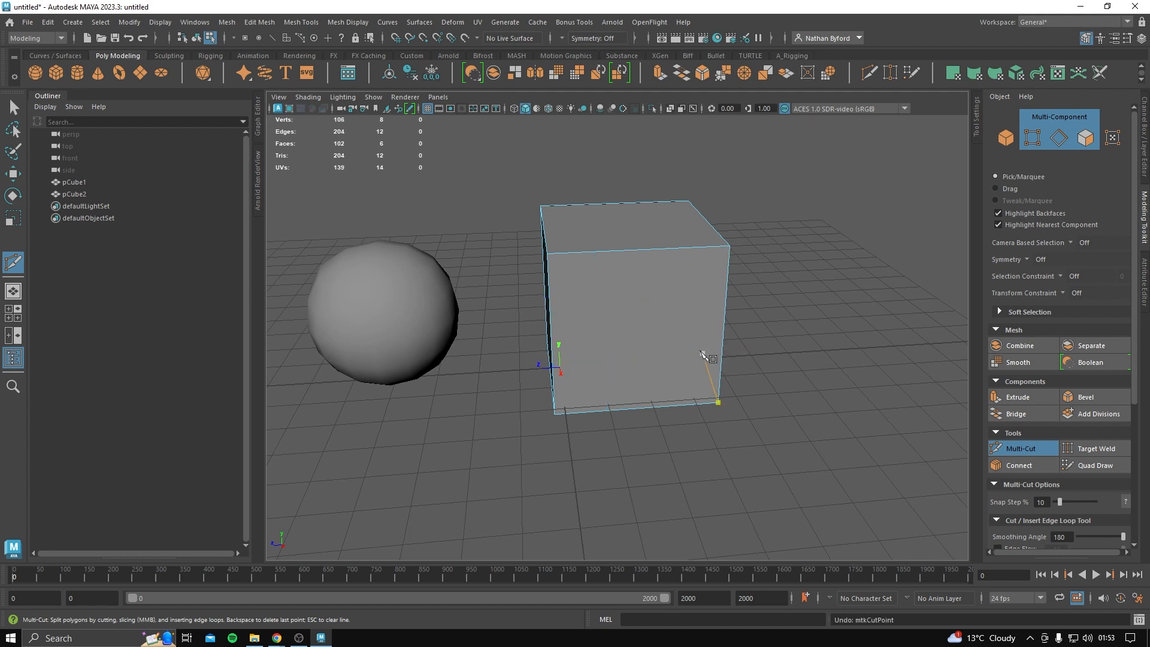
Try placing a cut line across the duplicate cube's top face from back edge to front edge, and undo it.
{"action": "left_click", "coordinate": [591, 204]}
{"action": "left_click", "coordinate": [612, 251]}
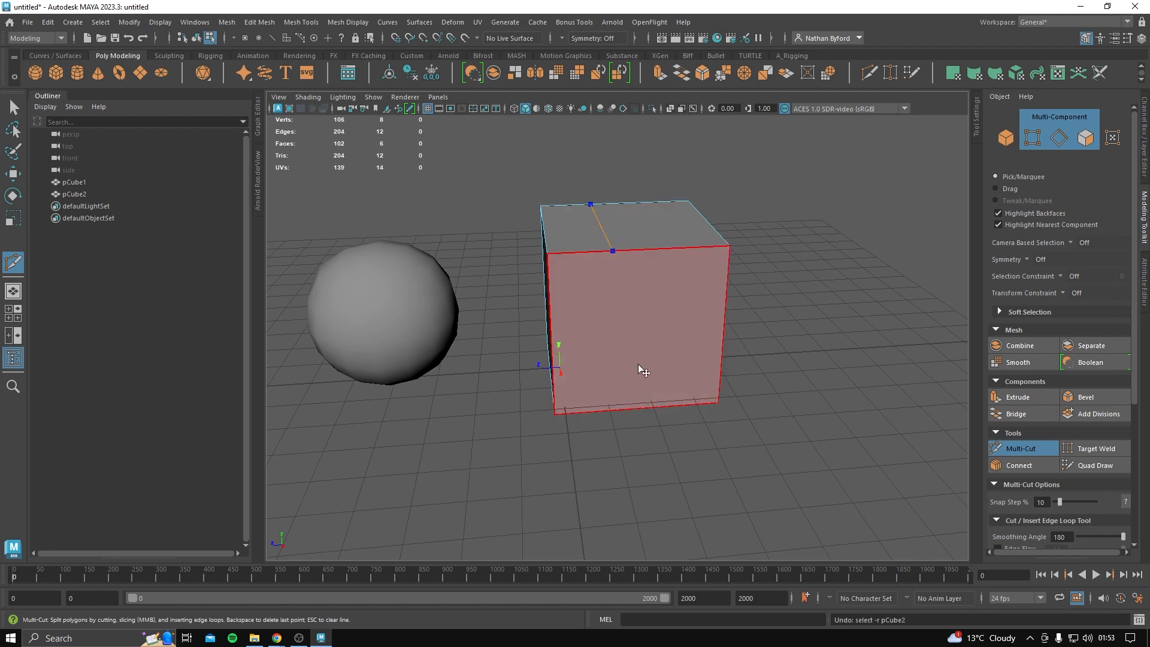
{"action": "key", "text": "ctrl+z"}
{"action": "key", "text": "ctrl+z"}
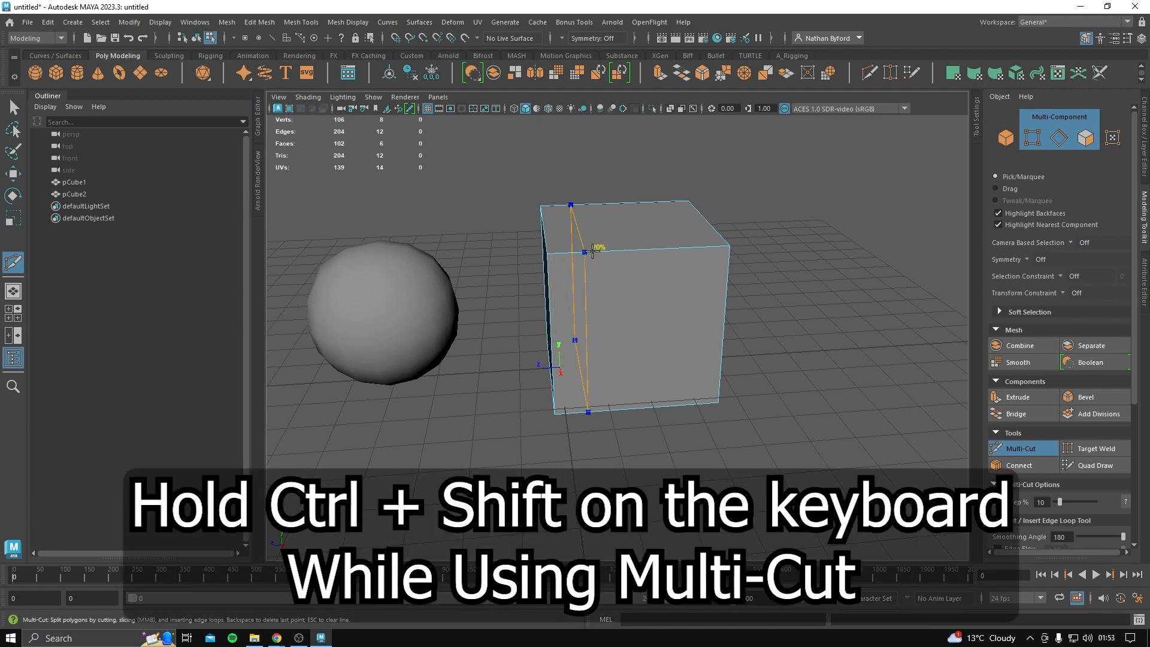
Try inserting vertical and horizontal edge loops at 50% on the duplicate cube, undo both, and cancel a cut started at its upper corner.
{"action": "left_click", "coordinate": [640, 257], "text": "ctrl"}
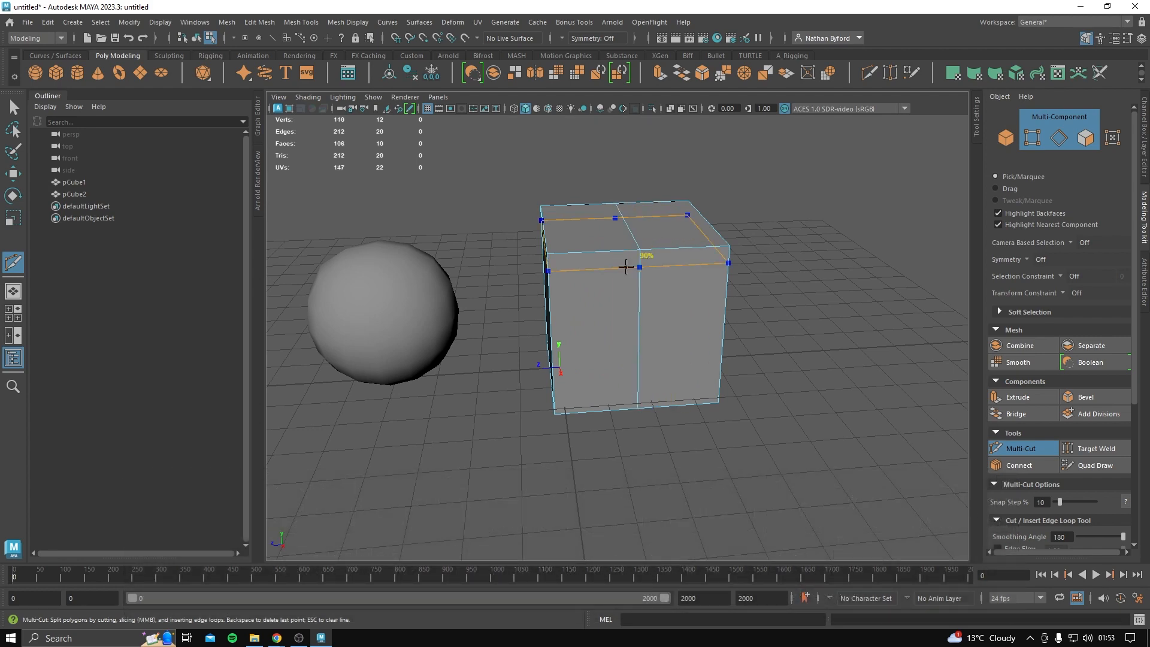
{"action": "left_click", "coordinate": [664, 322], "text": "ctrl"}
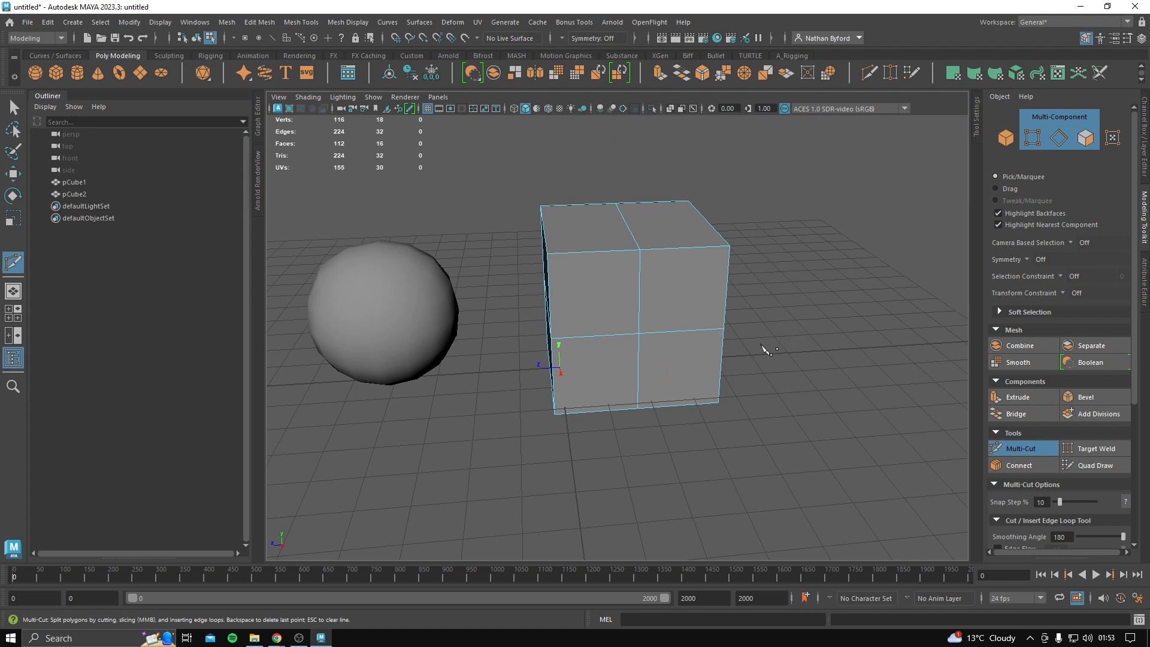
{"action": "key", "text": "ctrl+z"}
{"action": "key", "text": "ctrl+z"}
{"action": "left_click", "coordinate": [548, 254]}
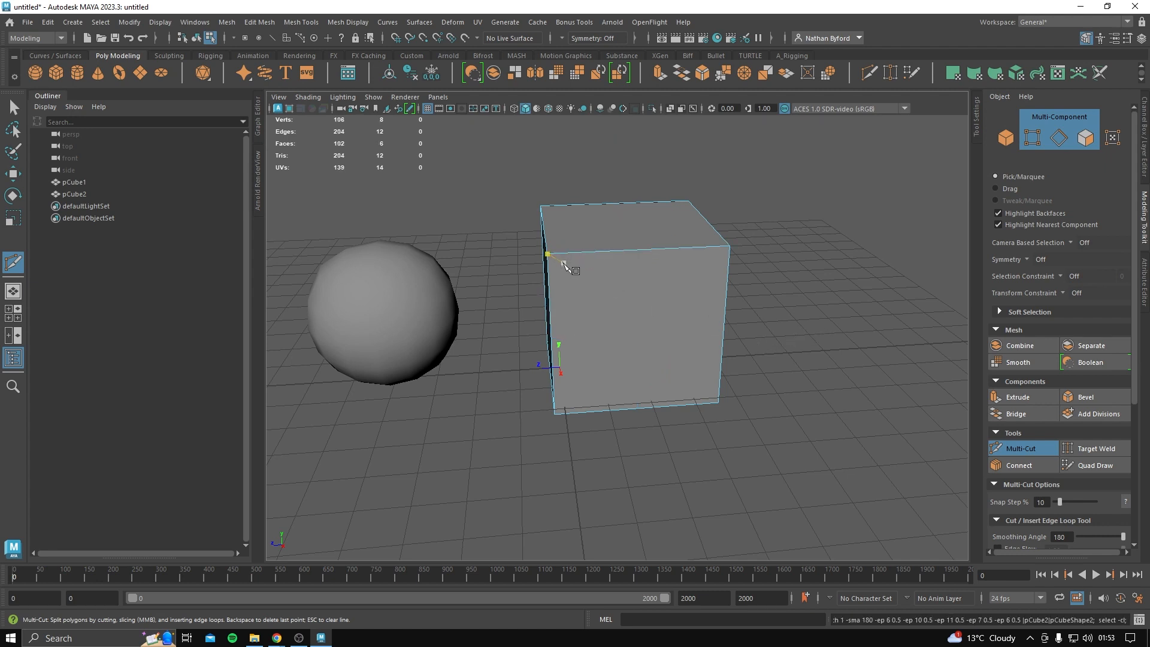
{"action": "key", "text": "Escape"}
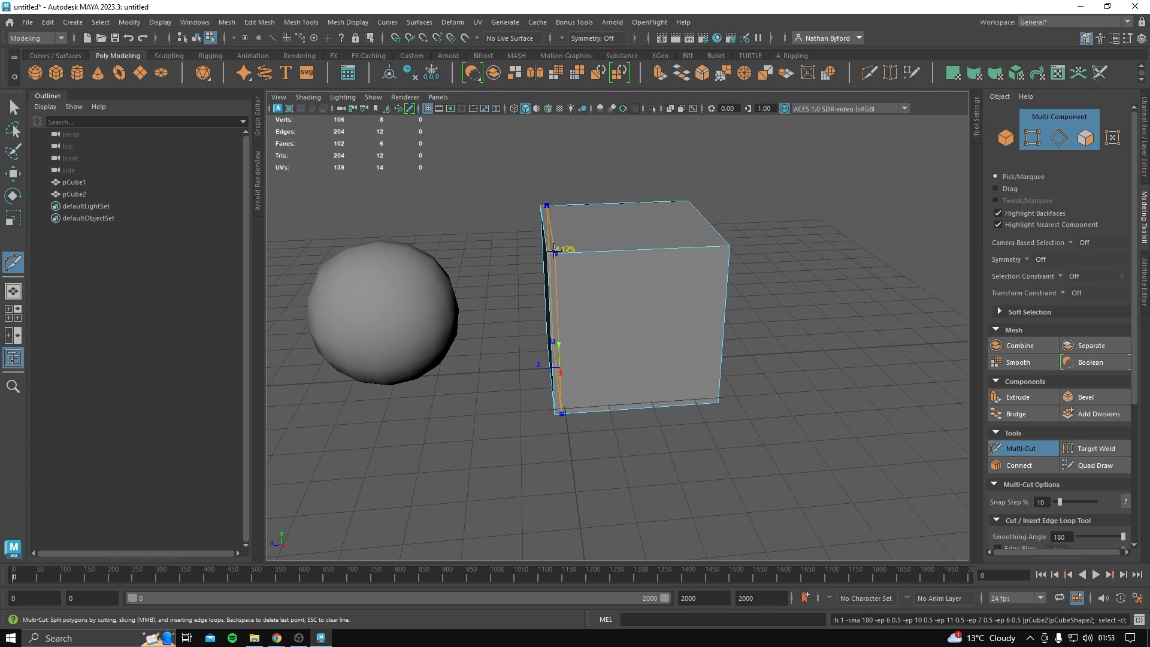
Check the duplicate cube in smooth preview, then return it to the unsmoothed display.
{"action": "left_click", "coordinate": [555, 251]}
{"action": "key", "text": "3"}
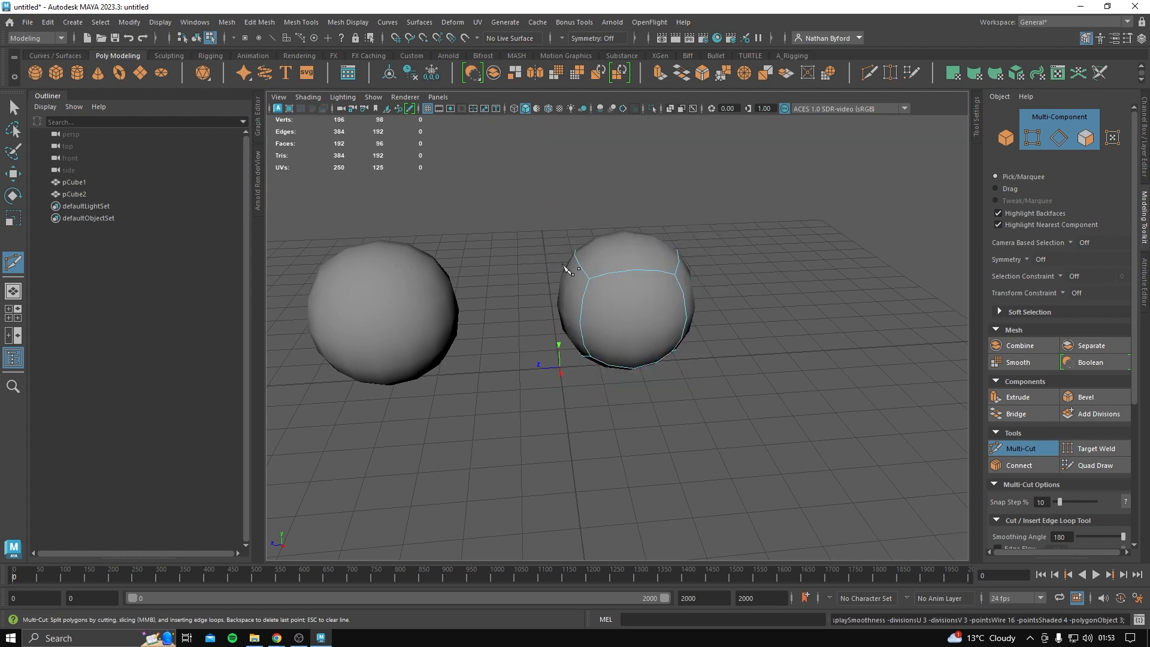
{"action": "key", "text": "1"}
{"action": "scroll", "coordinate": [575, 281], "scroll_direction": "up", "scroll_amount": 5}
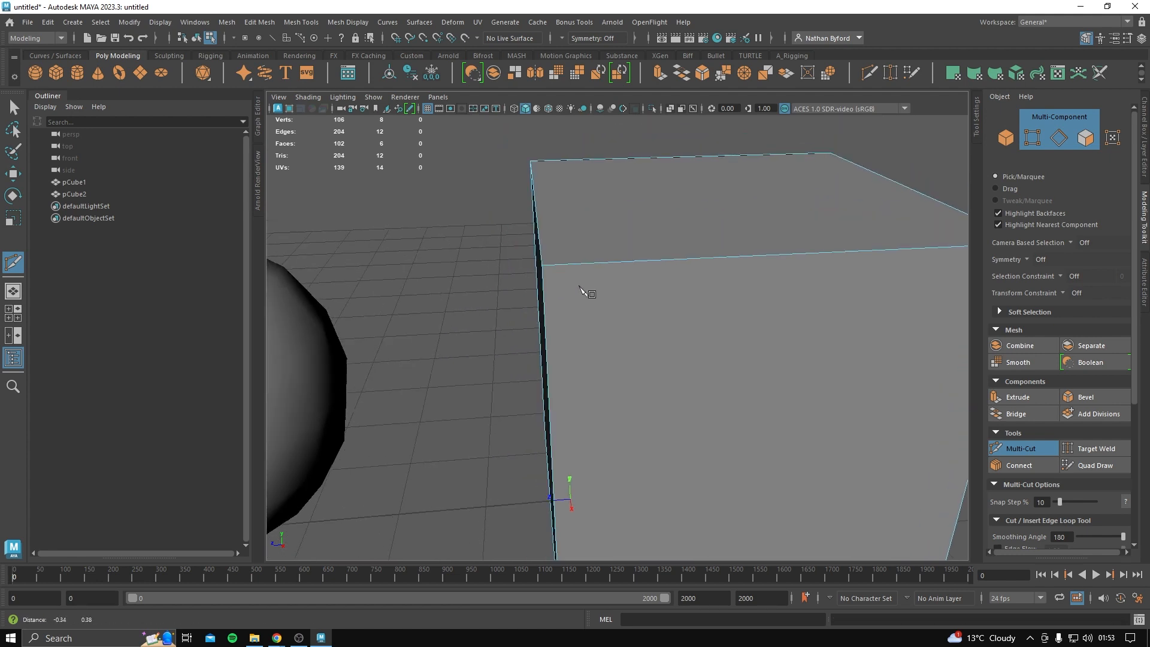
Insert three Multi-Cut edge loops on the duplicate cube, each close to one of the edges meeting at its upper front corner.
{"action": "scroll", "coordinate": [580, 288], "scroll_direction": "up", "scroll_amount": 3}
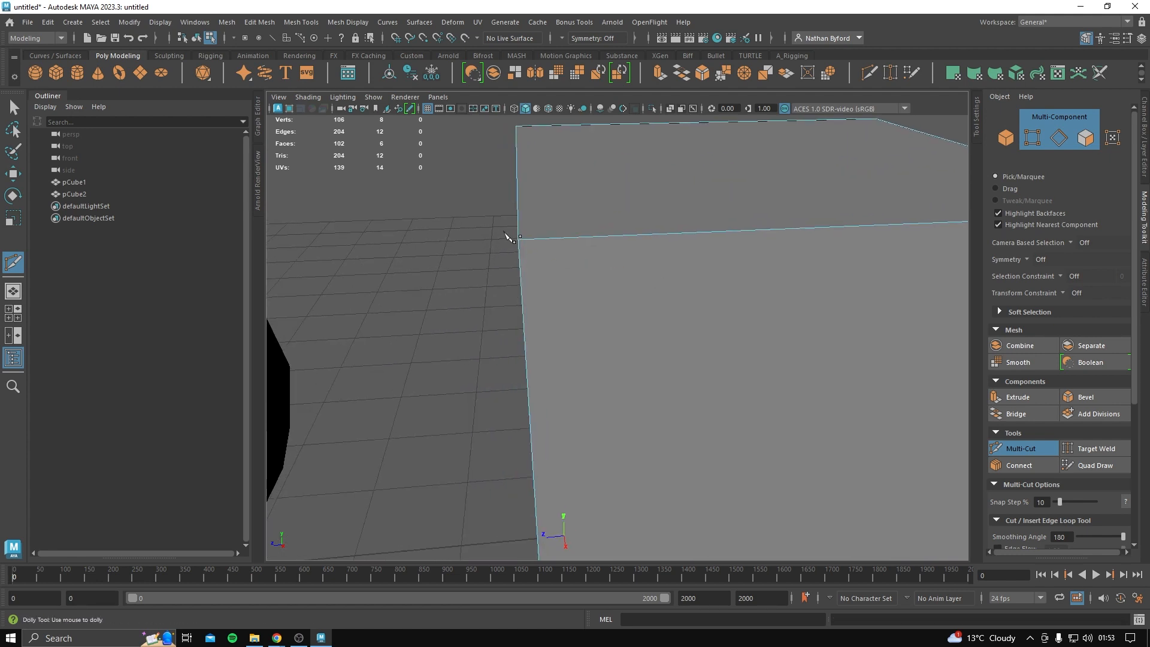
{"action": "left_click", "coordinate": [538, 239], "text": "ctrl"}
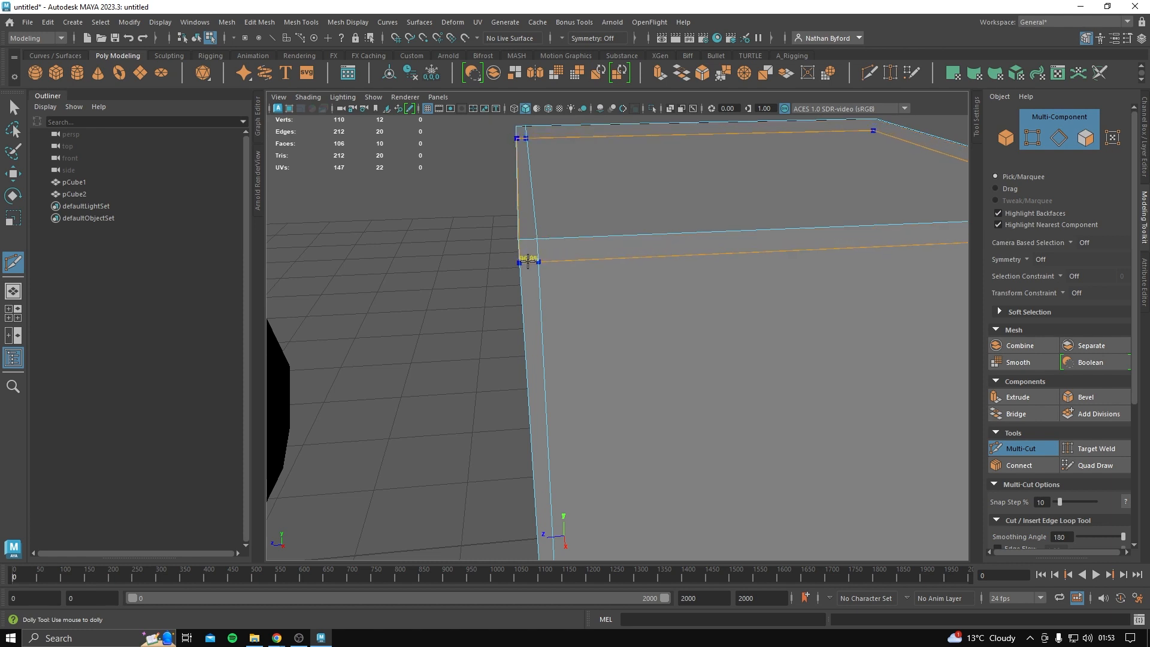
{"action": "left_click", "coordinate": [528, 261], "text": "ctrl"}
{"action": "left_click_drag", "start_coordinate": [565, 277], "coordinate": [701, 264], "text": "alt"}
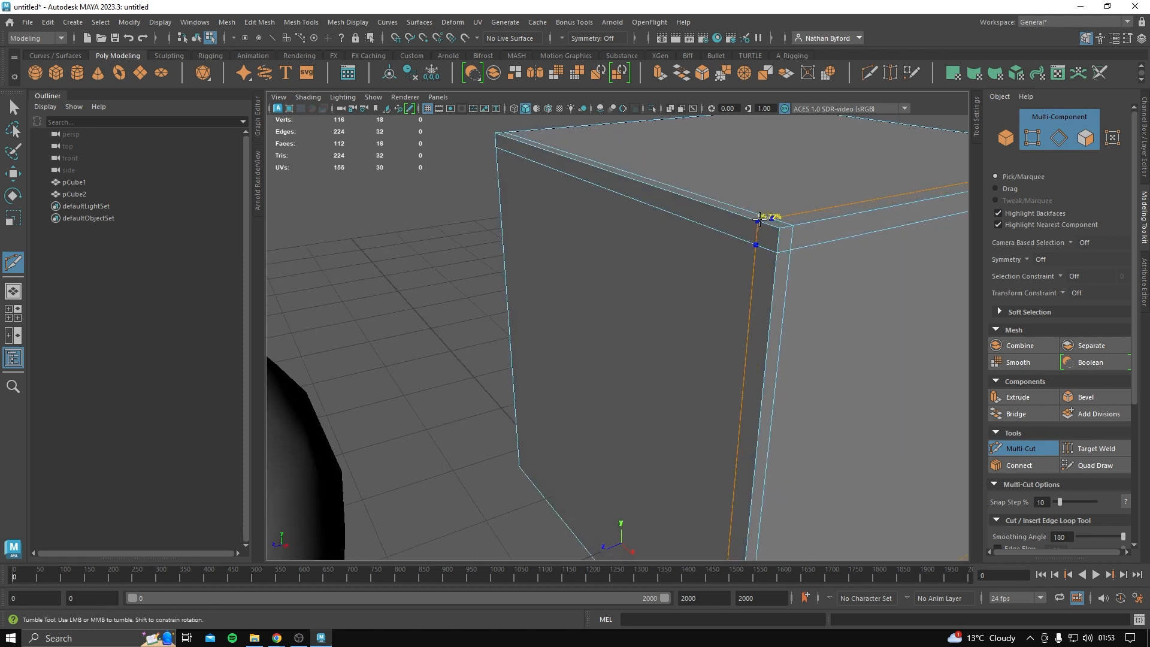
{"action": "middle_click_drag", "start_coordinate": [758, 220], "coordinate": [677, 236], "text": "alt"}
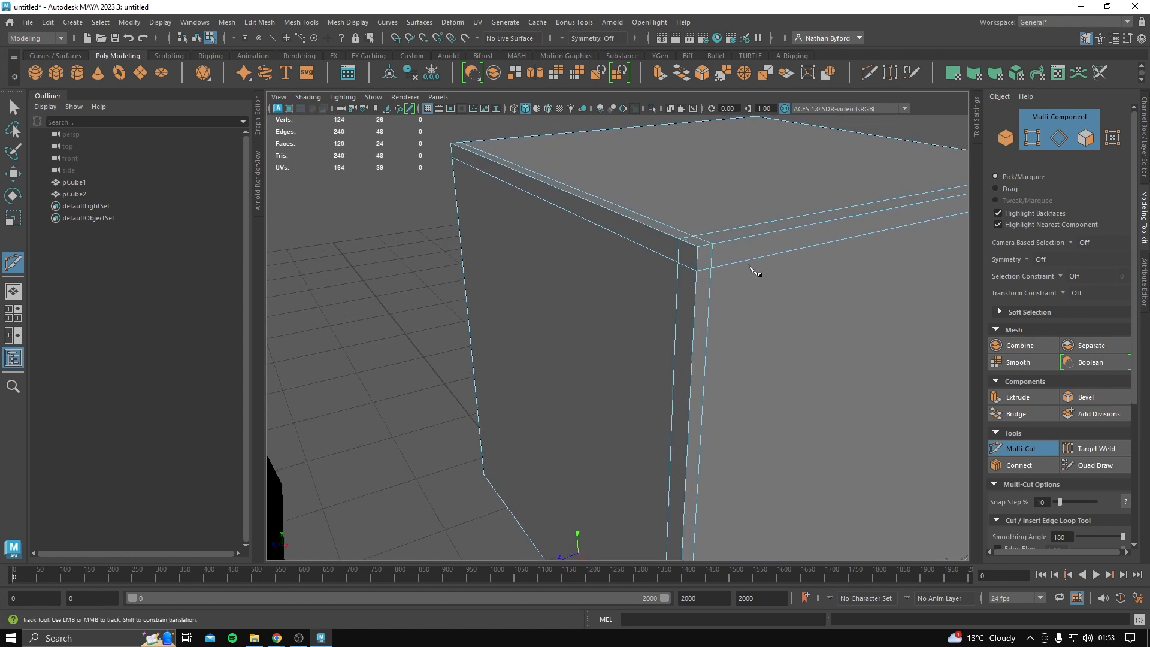
{"action": "left_click", "coordinate": [692, 245], "text": "ctrl"}
{"action": "right_click_drag", "start_coordinate": [681, 257], "coordinate": [671, 293], "text": "alt"}
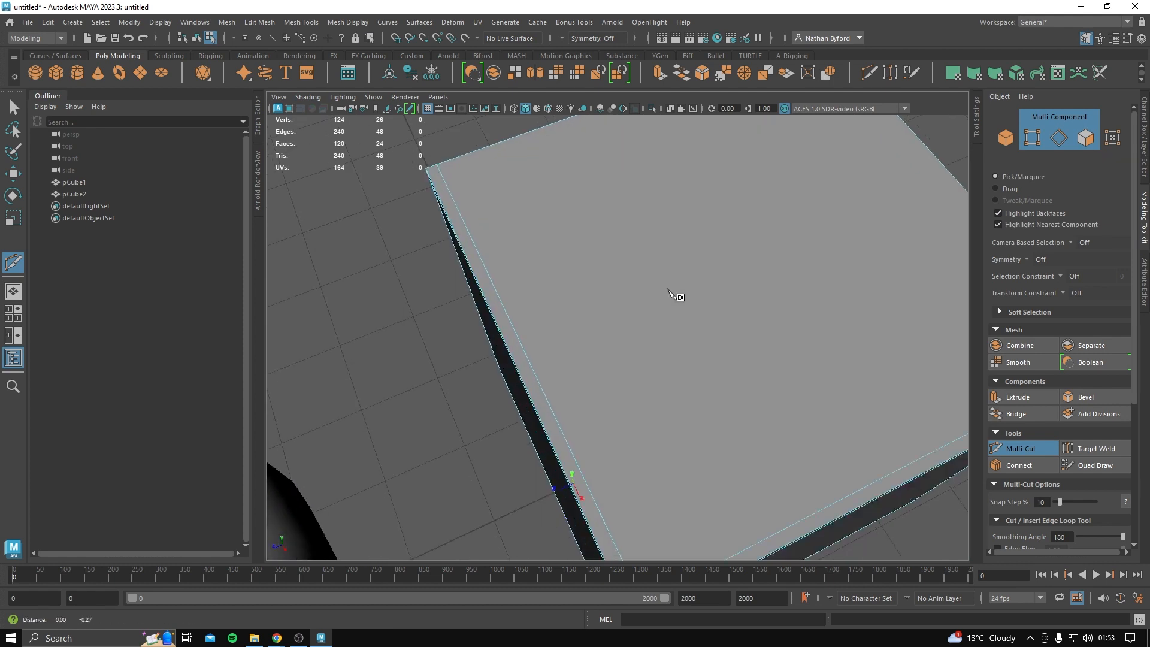
{"action": "left_click_drag", "start_coordinate": [671, 294], "coordinate": [568, 275], "text": "alt"}
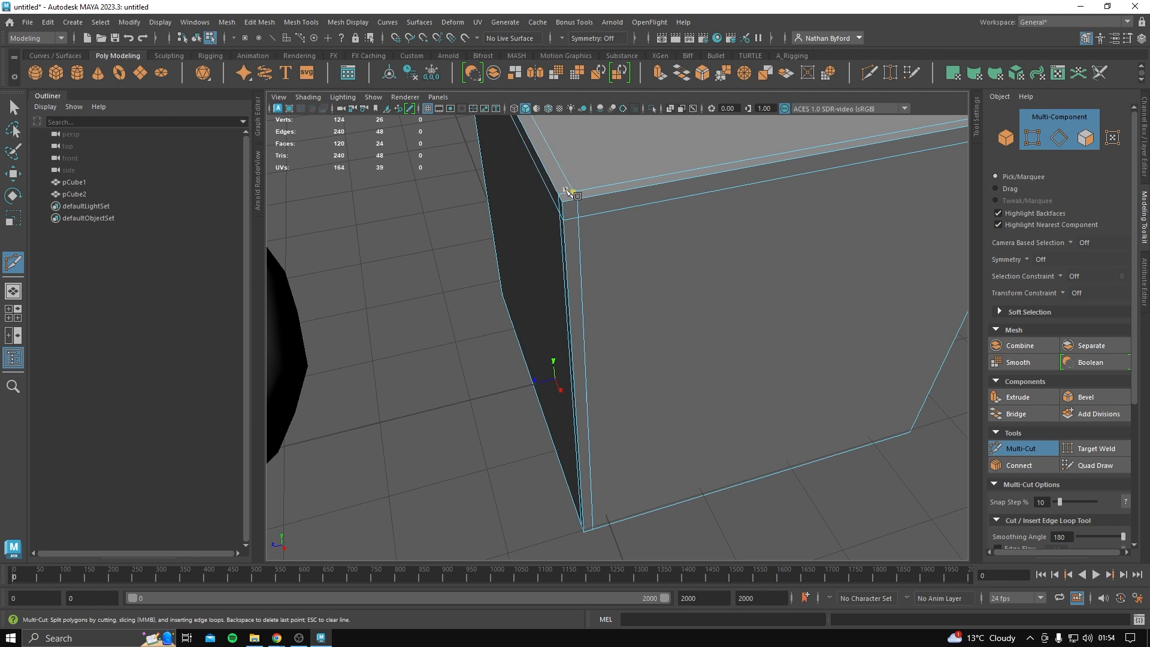
Check the tightened upper corner and the loose lower corners in smooth preview, then return the cube to the unsmoothed display.
{"action": "key", "text": "3"}
{"action": "key", "text": "q"}
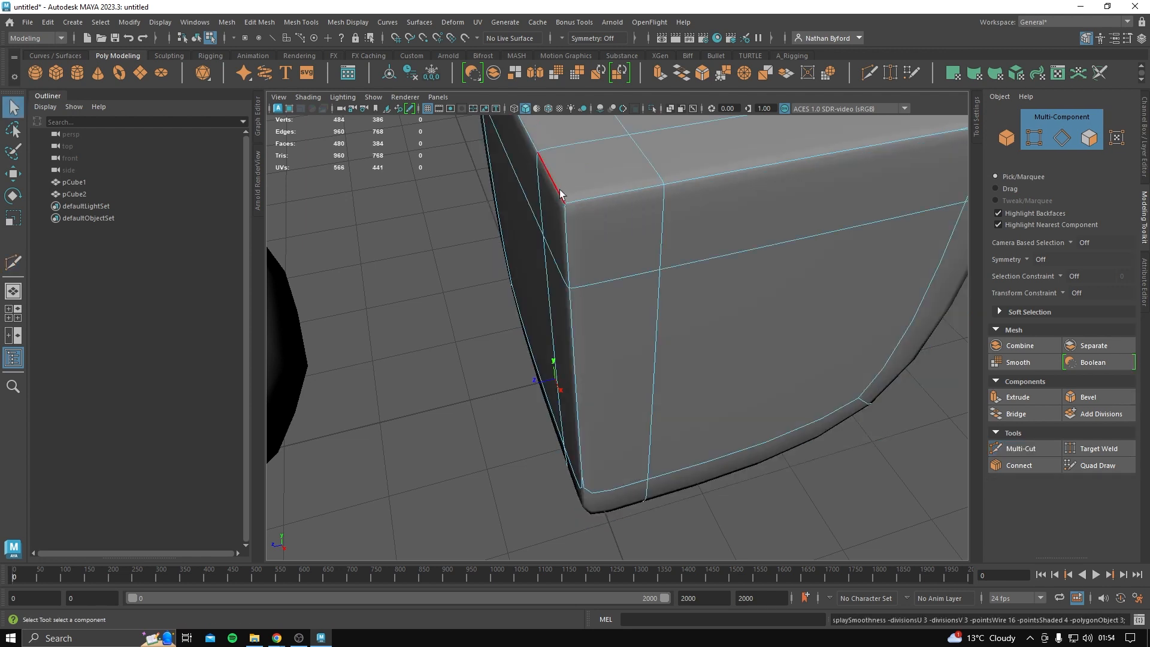
{"action": "left_click_drag", "start_coordinate": [807, 387], "coordinate": [689, 240], "text": "alt"}
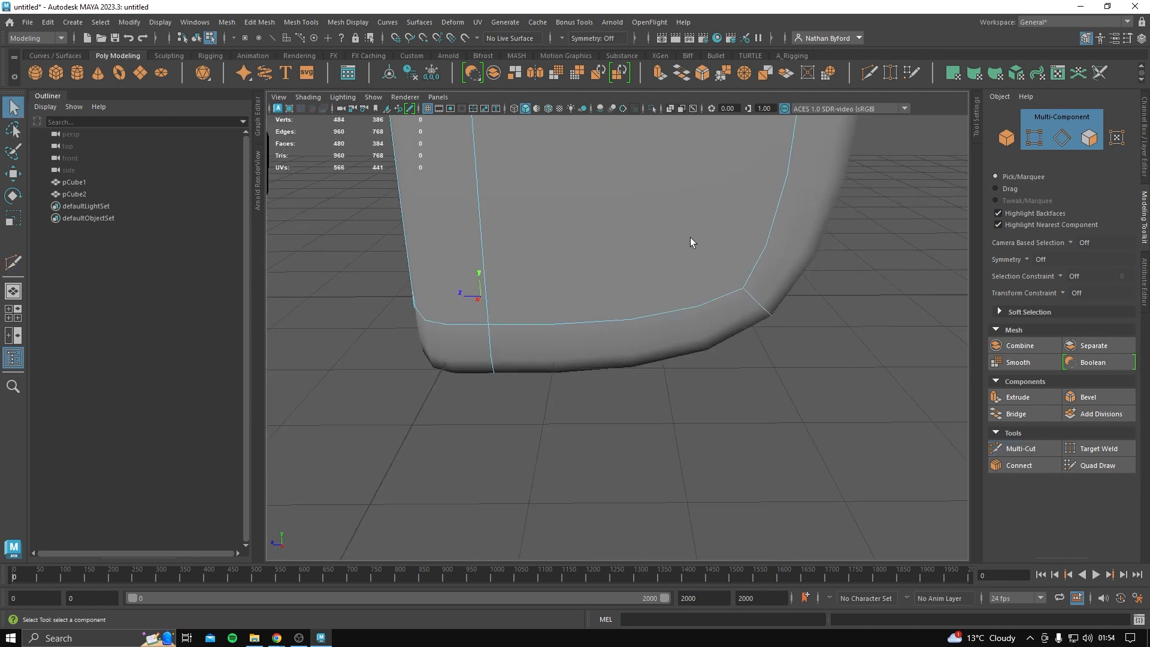
{"action": "key", "text": "1"}
Insert Multi-Cut edge loops close to the duplicate cube's bottom edges and its remaining unsupported vertical edges.
{"action": "left_click_drag", "start_coordinate": [772, 301], "coordinate": [673, 315], "text": "alt"}
{"action": "key", "text": "ctrl+shift+x"}
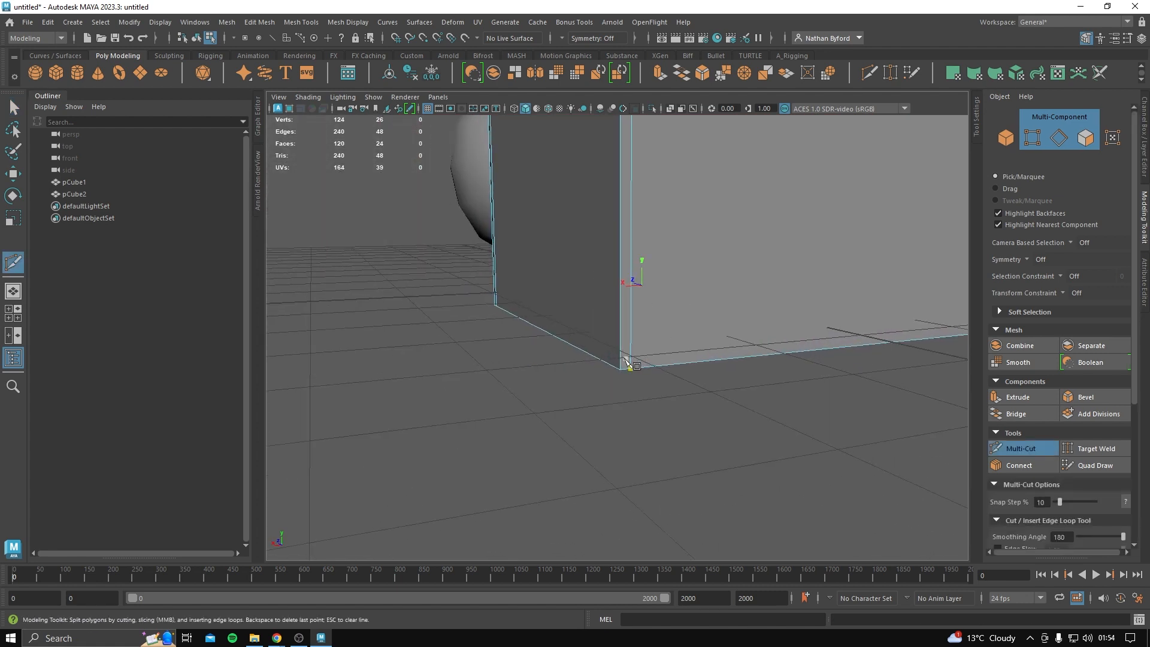
{"action": "left_click", "coordinate": [631, 355], "text": "ctrl"}
{"action": "left_click_drag", "start_coordinate": [631, 355], "coordinate": [705, 313], "text": "alt"}
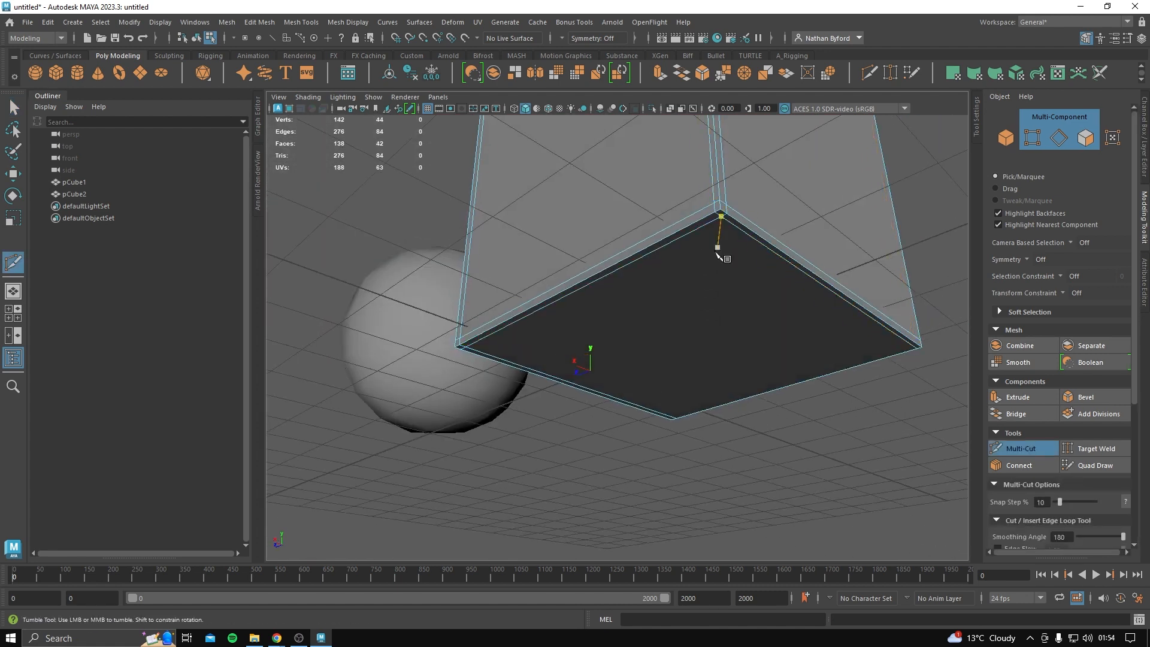
{"action": "left_click", "coordinate": [721, 250], "text": "ctrl"}
{"action": "left_click_drag", "start_coordinate": [721, 249], "coordinate": [667, 328], "text": "alt"}
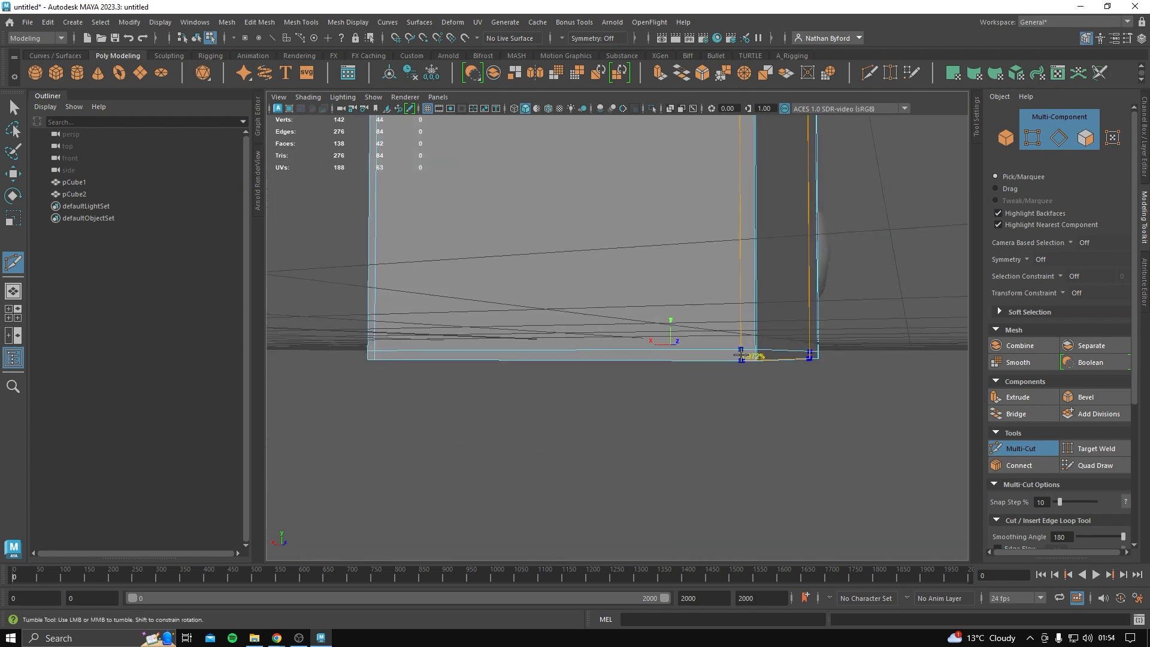
{"action": "left_click", "coordinate": [748, 356], "text": "ctrl"}
{"action": "left_click_drag", "start_coordinate": [746, 356], "coordinate": [752, 379], "text": "alt"}
Check the fully edge-looped cube in smooth preview and return it to the unsmoothed display with all its faces selected.
{"action": "key", "text": "3"}
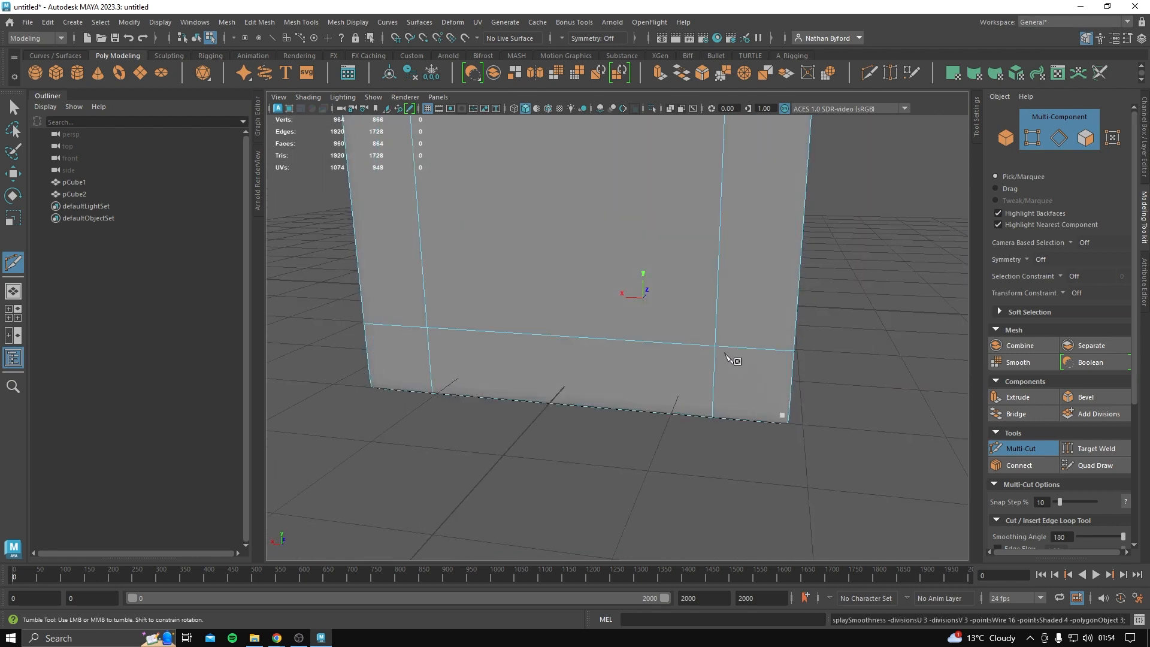
{"action": "key", "text": "q"}
{"action": "scroll", "coordinate": [713, 350], "scroll_direction": "down", "scroll_amount": 5}
{"action": "left_click_drag", "start_coordinate": [670, 341], "coordinate": [625, 241], "text": "alt"}
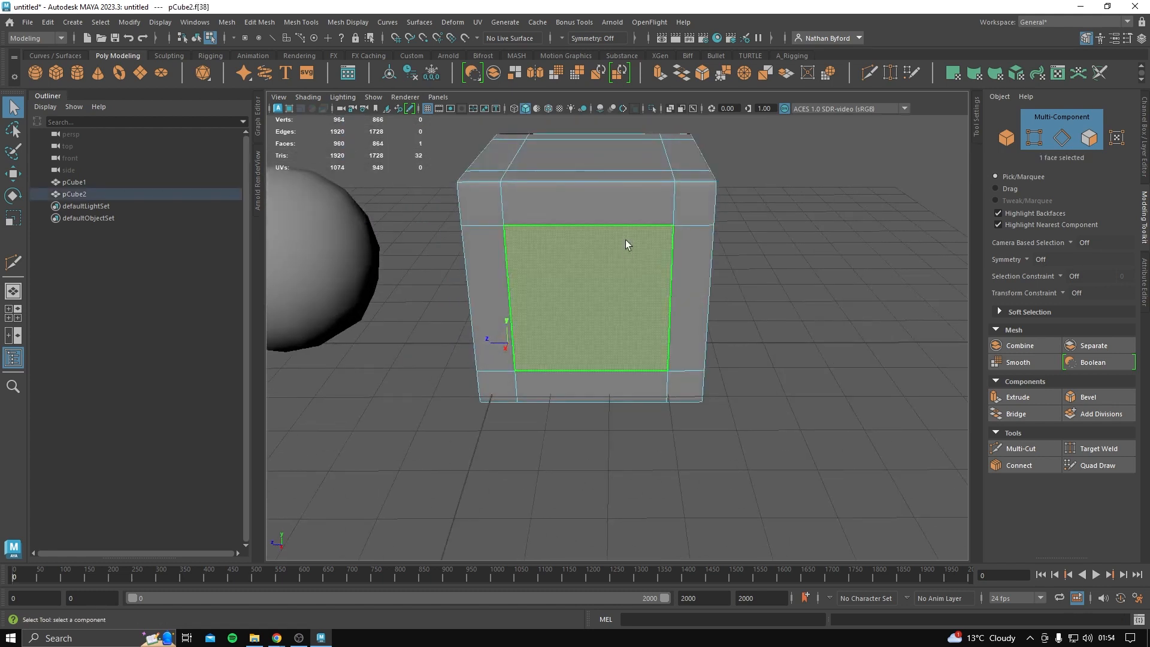
{"action": "double_click", "coordinate": [625, 241]}
{"action": "key", "text": "1"}
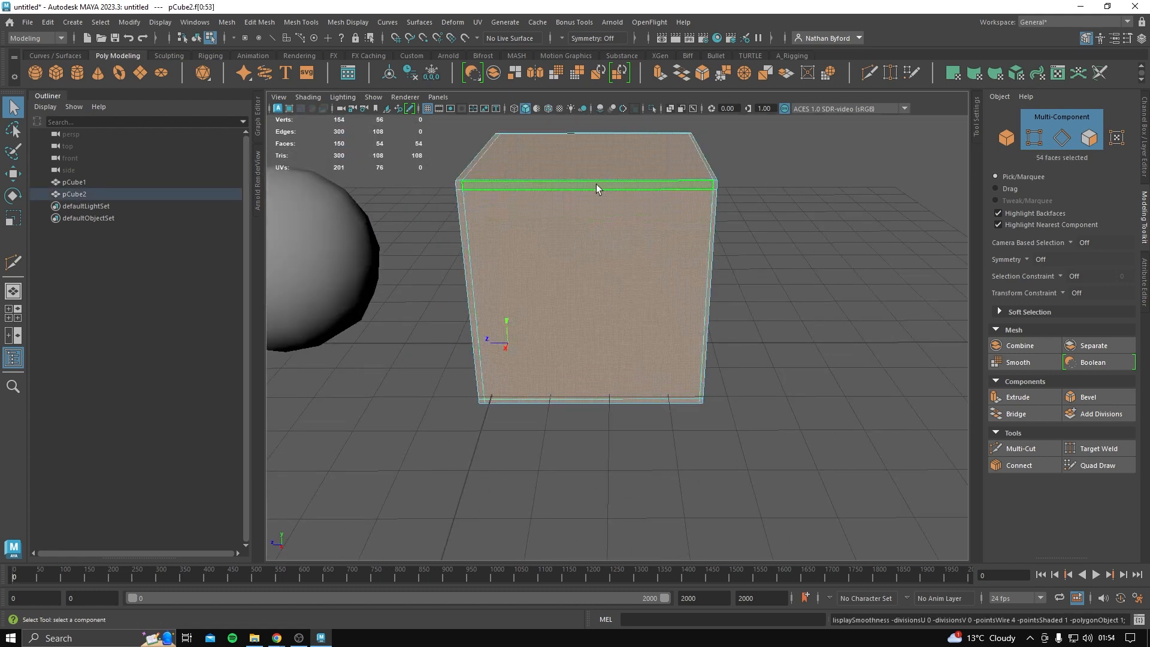
Duplicate the edge-looped cube as a whole object and move the copy beside it to about Z -6.53.
{"action": "scroll", "coordinate": [623, 240], "scroll_direction": "down", "scroll_amount": 3}
{"action": "key", "text": "F8"}
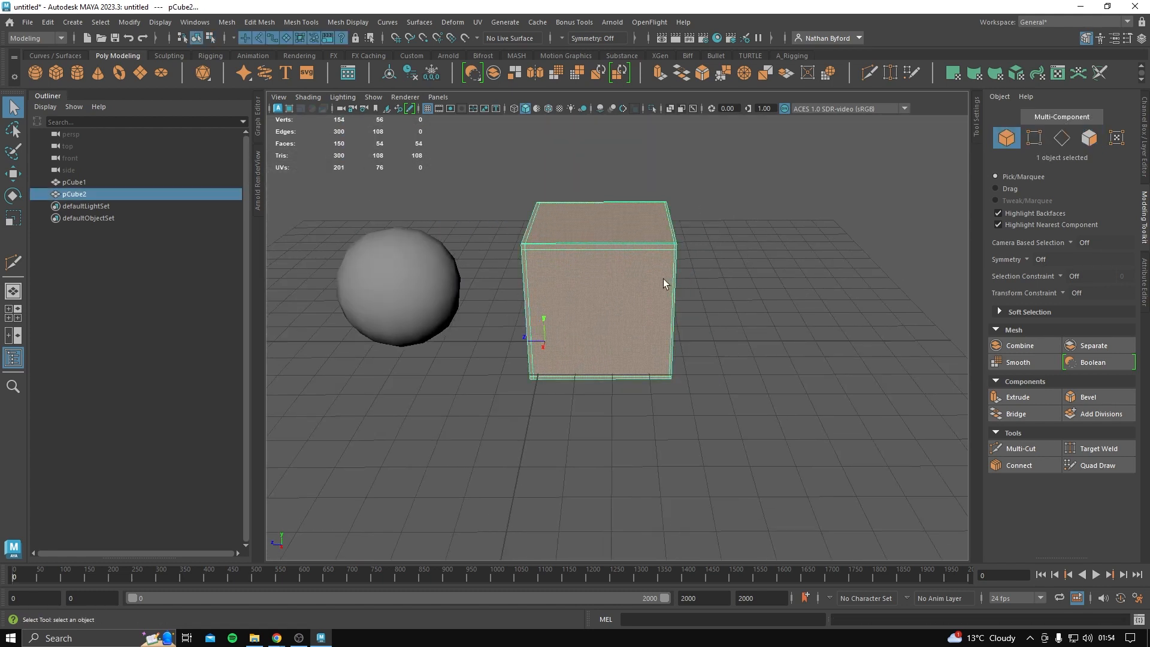
{"action": "key", "text": "ctrl+d"}
{"action": "key", "text": "w"}
{"action": "left_click_drag", "start_coordinate": [560, 287], "coordinate": [633, 291]}
{"action": "left_click", "coordinate": [753, 231]}
Apply the Smooth operation with 1 division to the new copy of the edge-looped cube.
{"action": "left_click", "coordinate": [670, 224]}
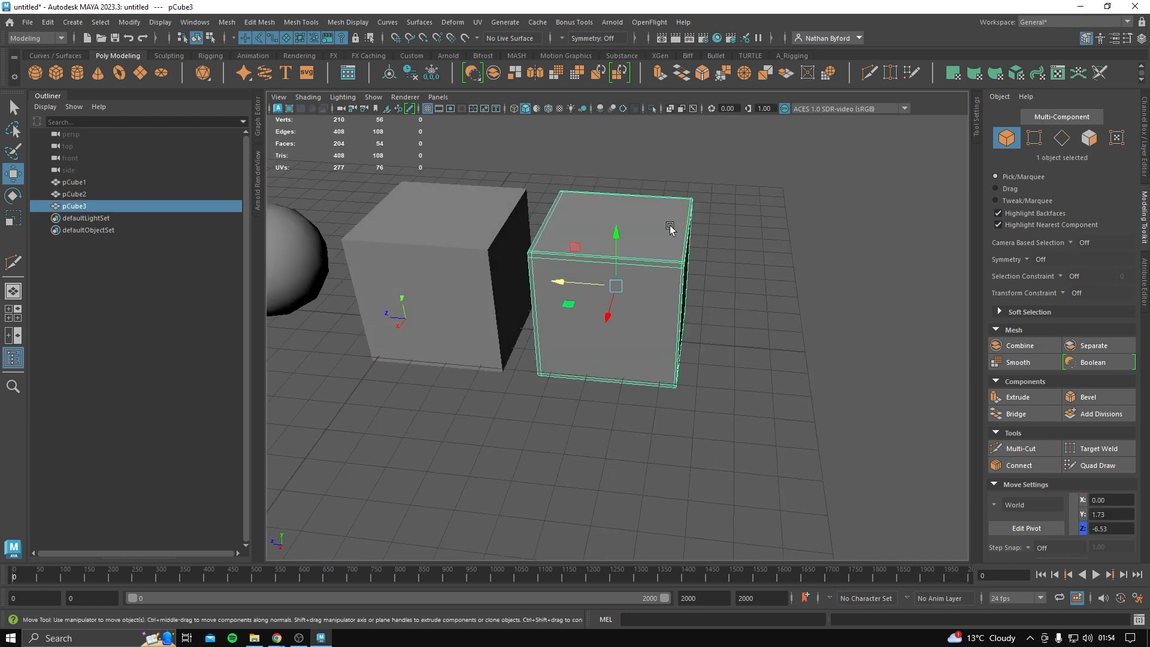
{"action": "left_click", "coordinate": [557, 77]}
{"action": "left_click", "coordinate": [714, 324]}
{"action": "left_click_drag", "start_coordinate": [713, 324], "coordinate": [562, 288], "text": "alt"}
Show the original edge-looped cube in smooth preview and compare its edges and wireframe with the copy smoothed by the Smooth operation.
{"action": "left_click", "coordinate": [484, 273]}
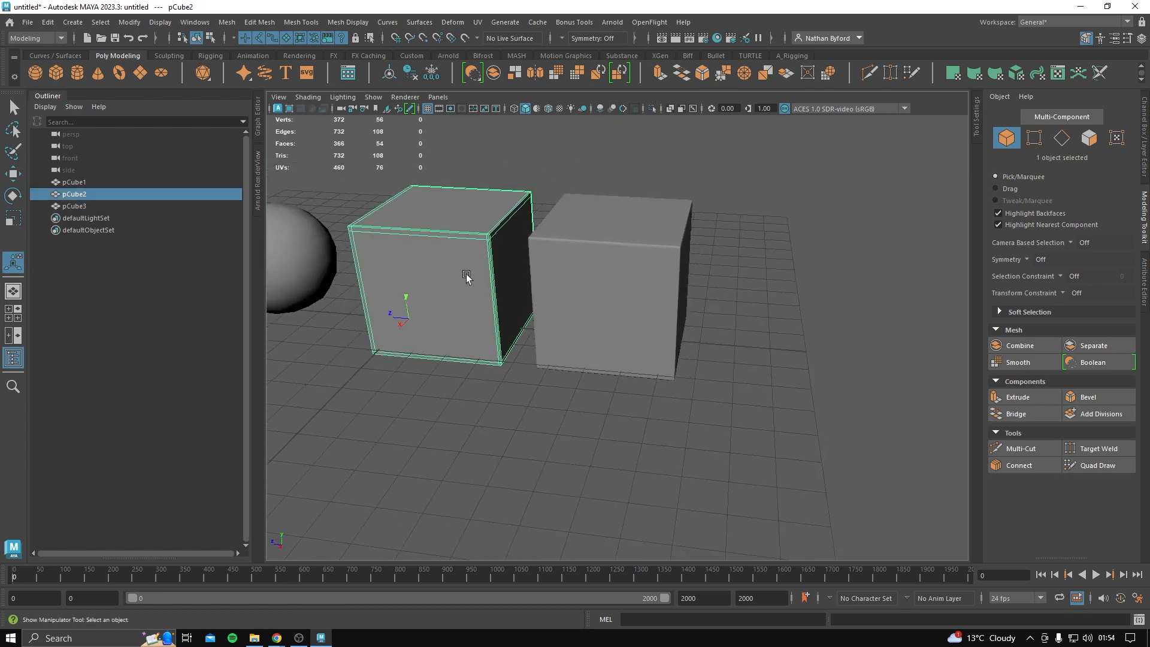
{"action": "key", "text": "g"}
{"action": "left_click", "coordinate": [705, 276]}
{"action": "left_click_drag", "start_coordinate": [541, 303], "coordinate": [615, 392], "text": "alt"}
{"action": "scroll", "coordinate": [530, 261], "scroll_direction": "up", "scroll_amount": 5}
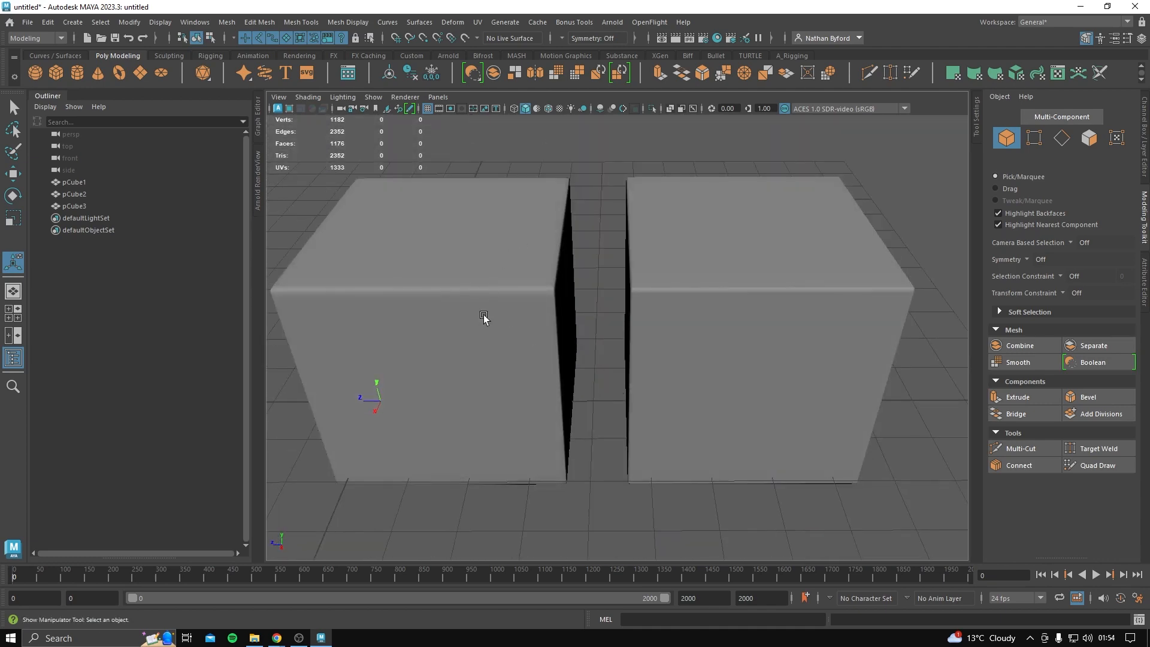
{"action": "left_click", "coordinate": [710, 300]}
{"action": "left_click_drag", "start_coordinate": [663, 298], "coordinate": [755, 275], "text": "alt"}
{"action": "left_click", "coordinate": [662, 257]}
{"action": "left_click_drag", "start_coordinate": [662, 257], "coordinate": [598, 270], "text": "alt"}
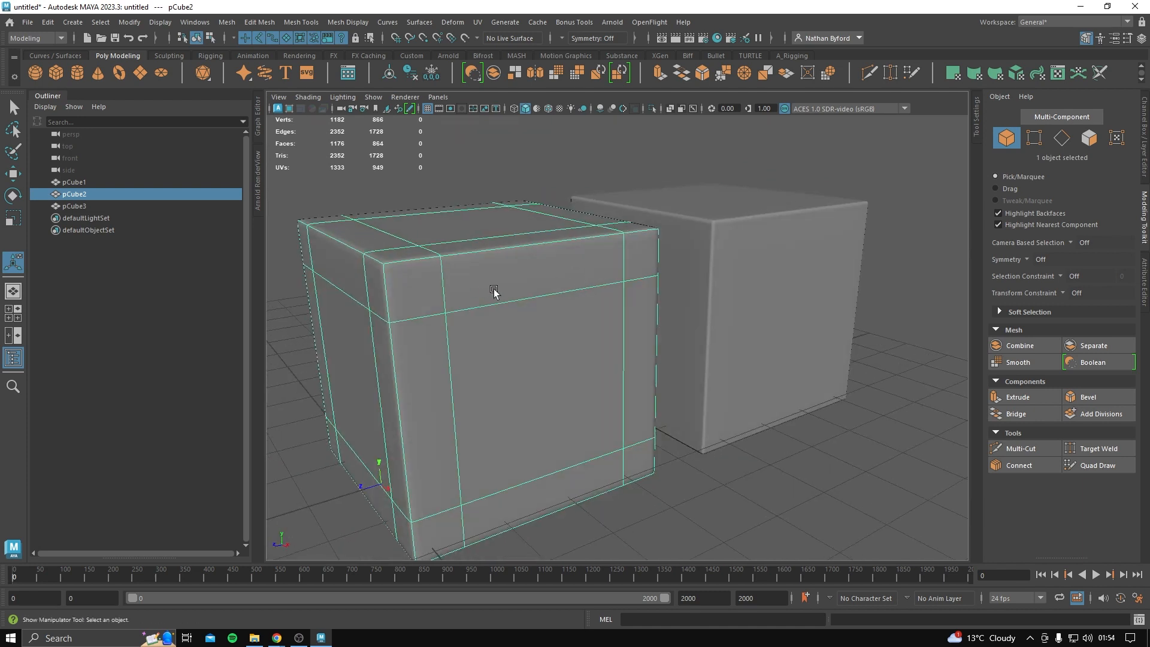
Delete the smoothed copy and return the remaining edge-looped cube to the unsmoothed display.
{"action": "left_click", "coordinate": [791, 328]}
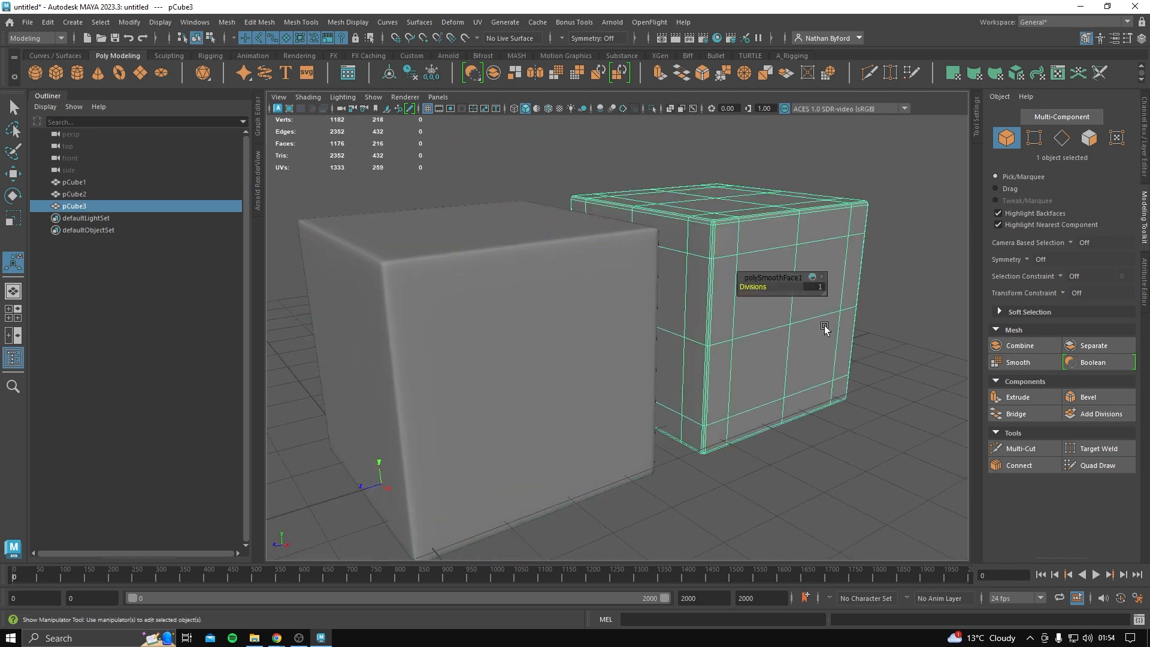
{"action": "key", "text": "Delete"}
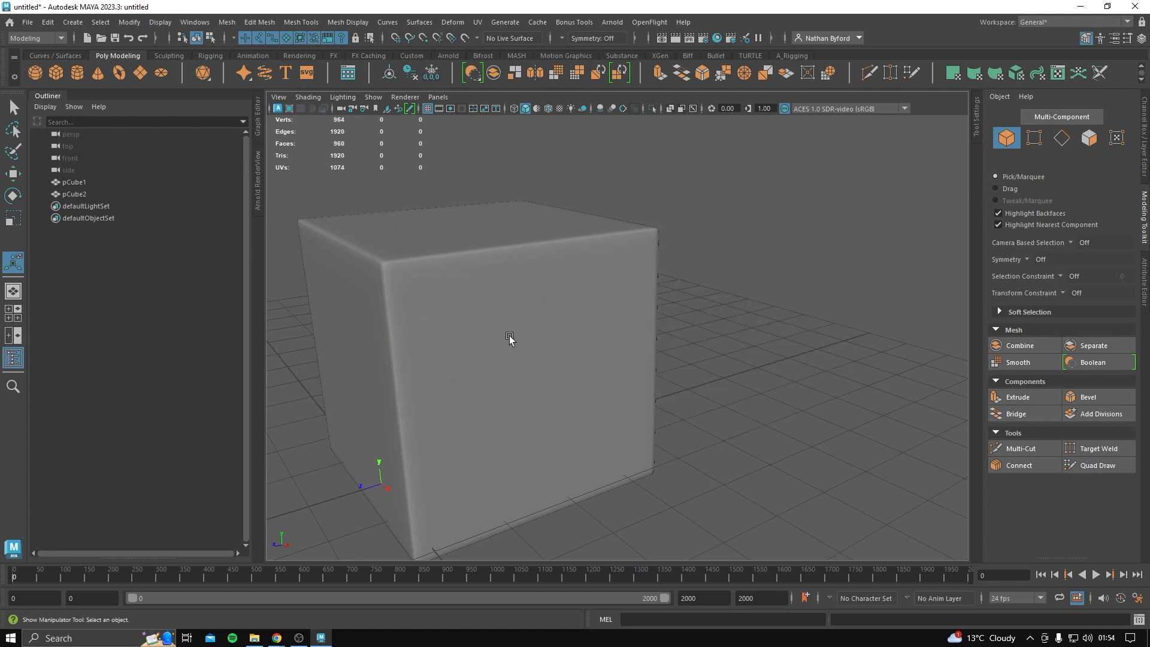
{"action": "left_click", "coordinate": [509, 339]}
{"action": "scroll", "coordinate": [509, 338], "scroll_direction": "down", "scroll_amount": 3}
{"action": "key", "text": "q"}
{"action": "left_click_drag", "start_coordinate": [519, 321], "coordinate": [611, 346], "text": "alt"}
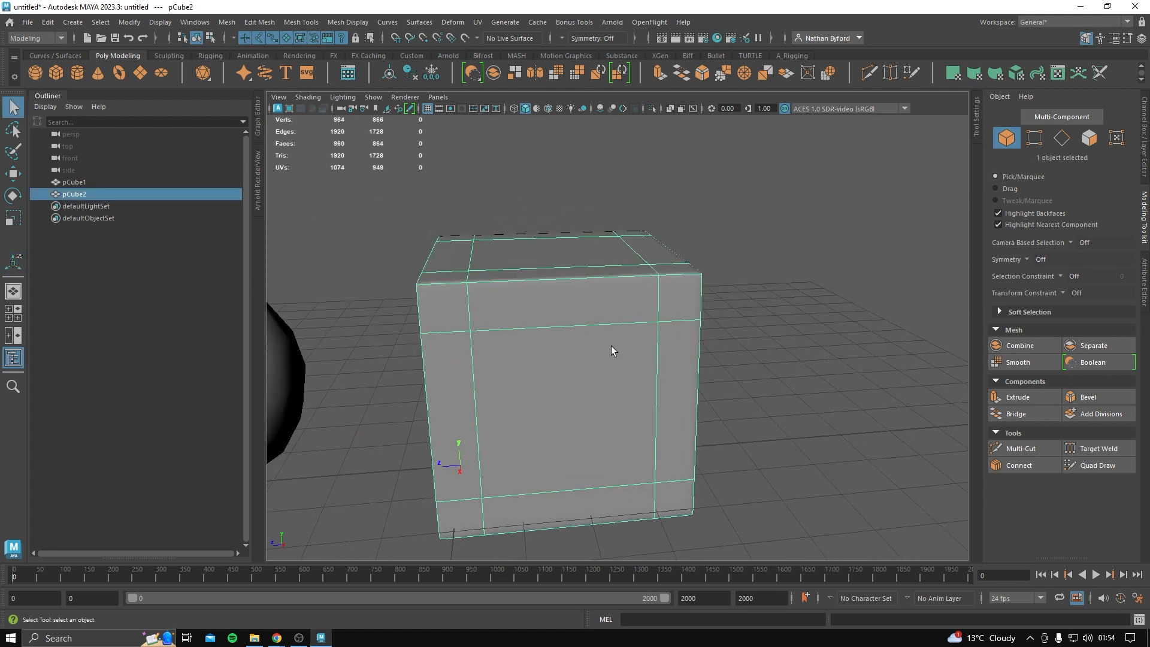
{"action": "key", "text": "1"}
{"action": "mouse_move", "coordinate": [559, 286]}
{"action": "right_mouse_down"}
{"action": "mouse_move", "coordinate": [556, 256]}
{"action": "mouse_move", "coordinate": [565, 291]}
{"action": "right_mouse_up"}
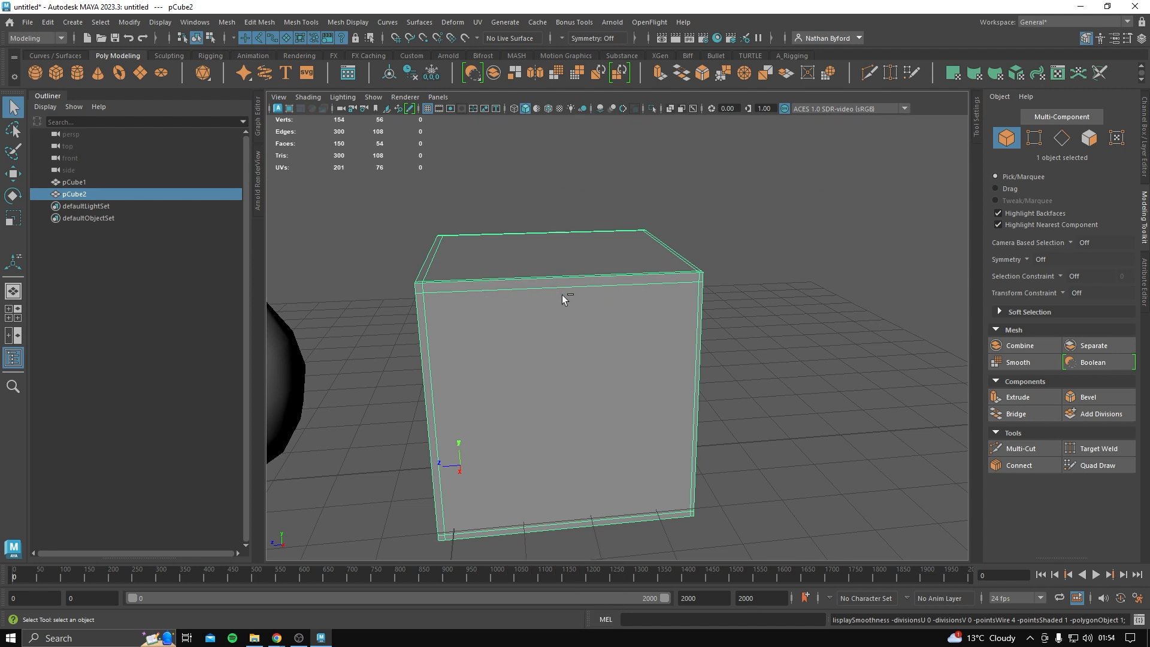
Undo the copy's deletion, smoothing and duplication and all the edge loops, back to the plain duplicate cube.
{"action": "key", "text": "ctrl+z"}
{"action": "key", "text": "ctrl+z"}
{"action": "key", "text": "ctrl+z"}
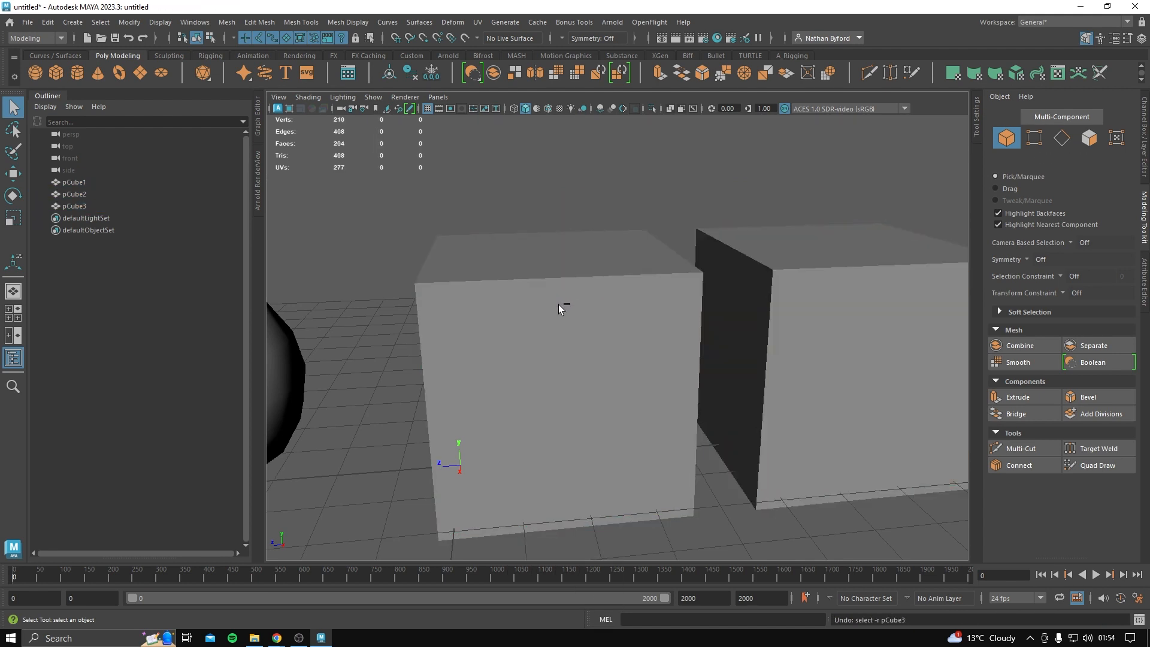
{"action": "key", "text": "ctrl+z"}
{"action": "key", "text": "ctrl+z"}
{"action": "key", "text": "ctrl+z"}
{"action": "key", "text": "ctrl+z"}
{"action": "key", "text": "ctrl+z"}
{"action": "key", "text": "ctrl+z"}
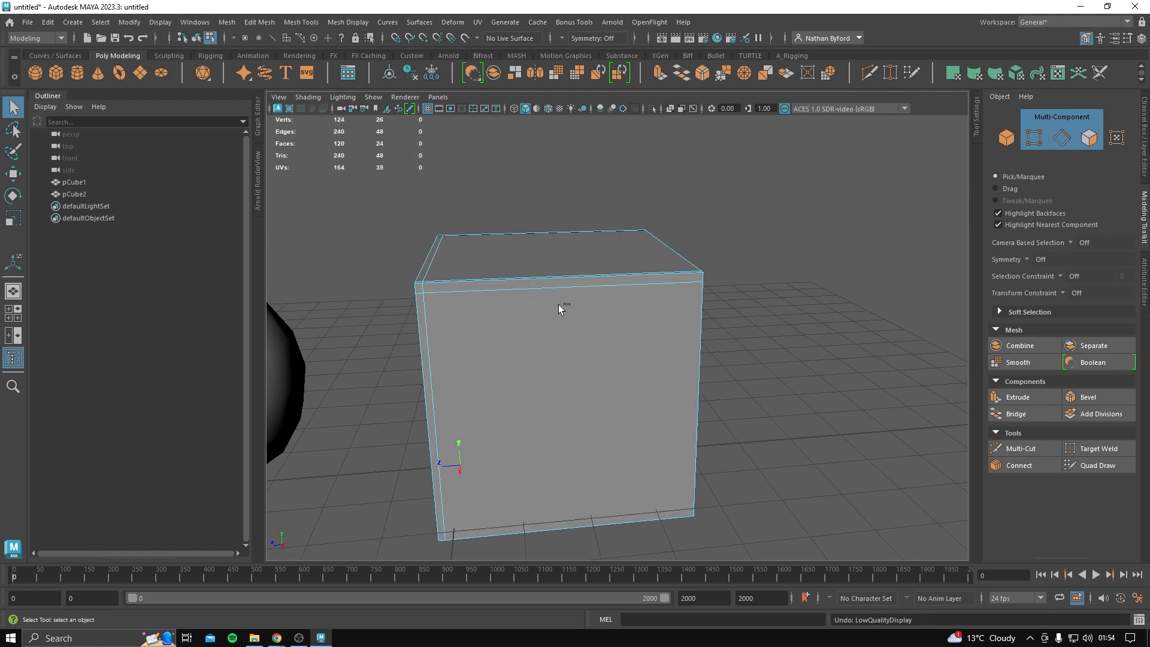
{"action": "key", "text": "ctrl+z"}
{"action": "key", "text": "ctrl+z"}
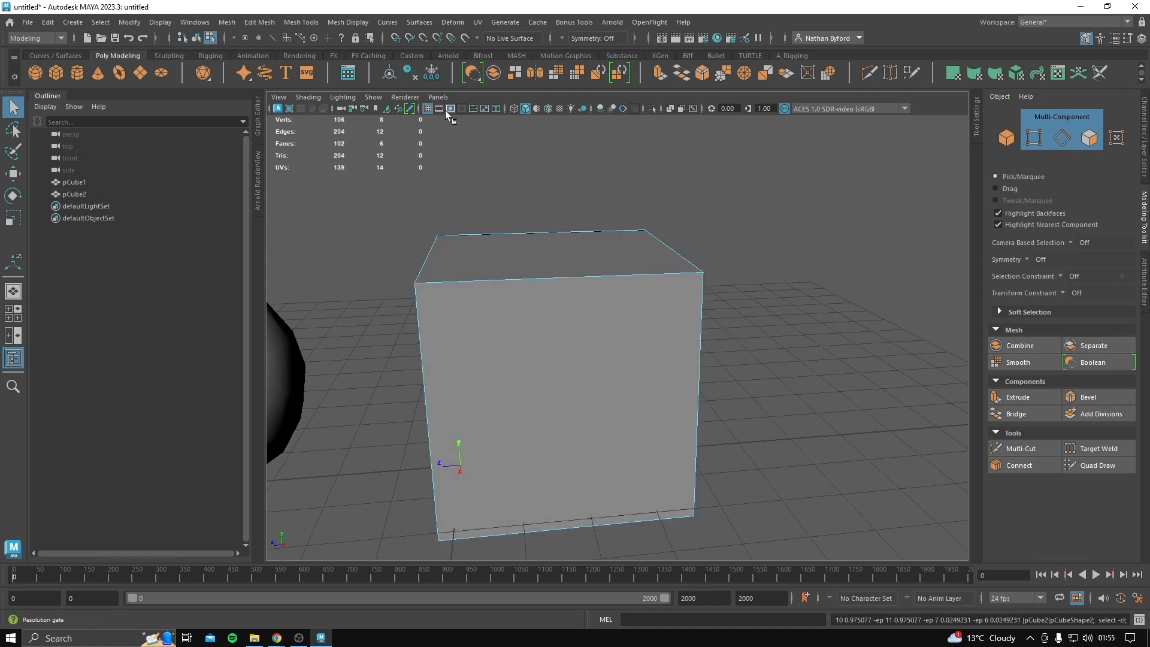
Open the Insert Edge Loop tool's settings and set Maintain position to Relative distance from edge.
{"action": "left_click", "coordinate": [291, 24]}
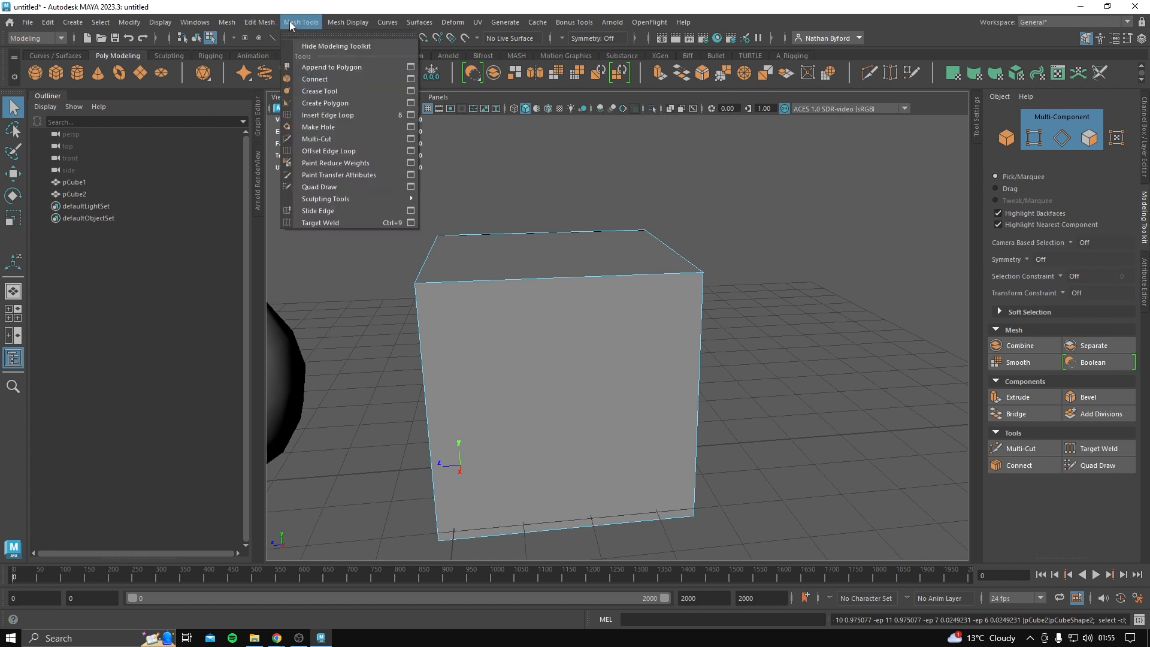
{"action": "left_click", "coordinate": [361, 119]}
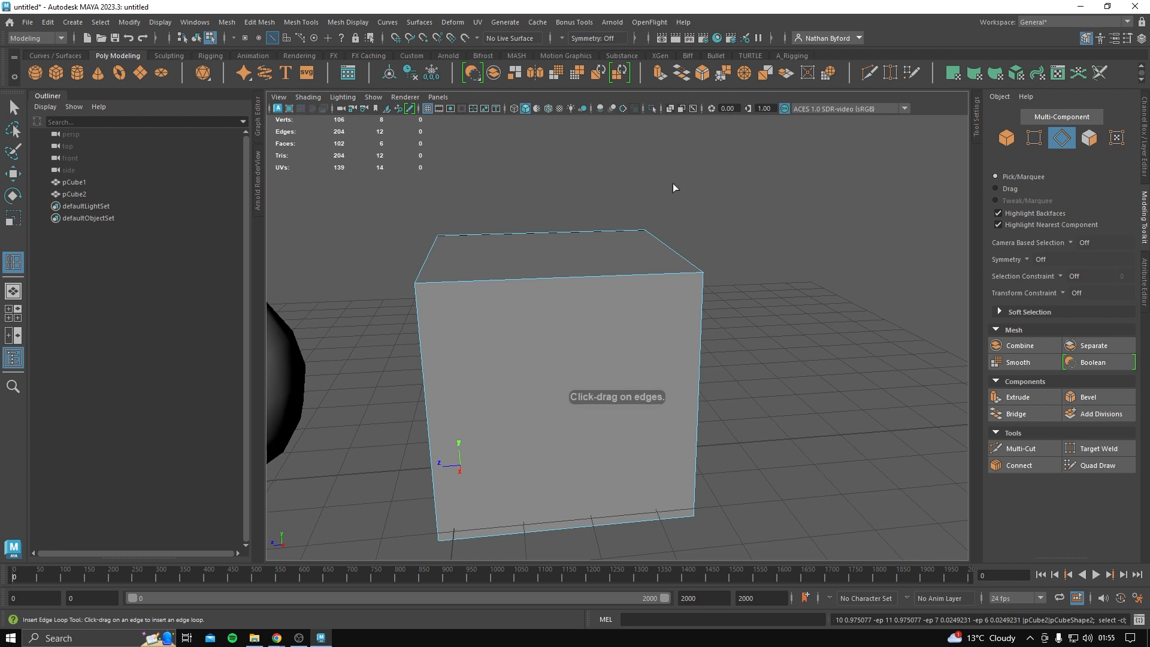
{"action": "left_click", "coordinate": [978, 107]}
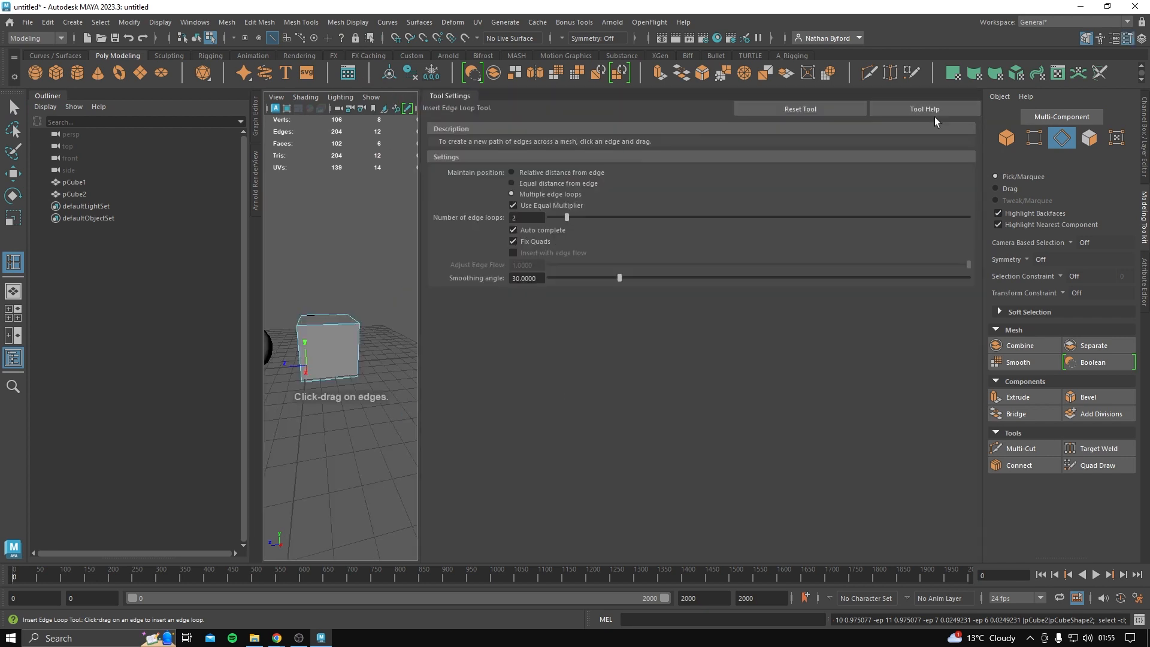
{"action": "left_click_drag", "start_coordinate": [530, 118], "coordinate": [707, 120]}
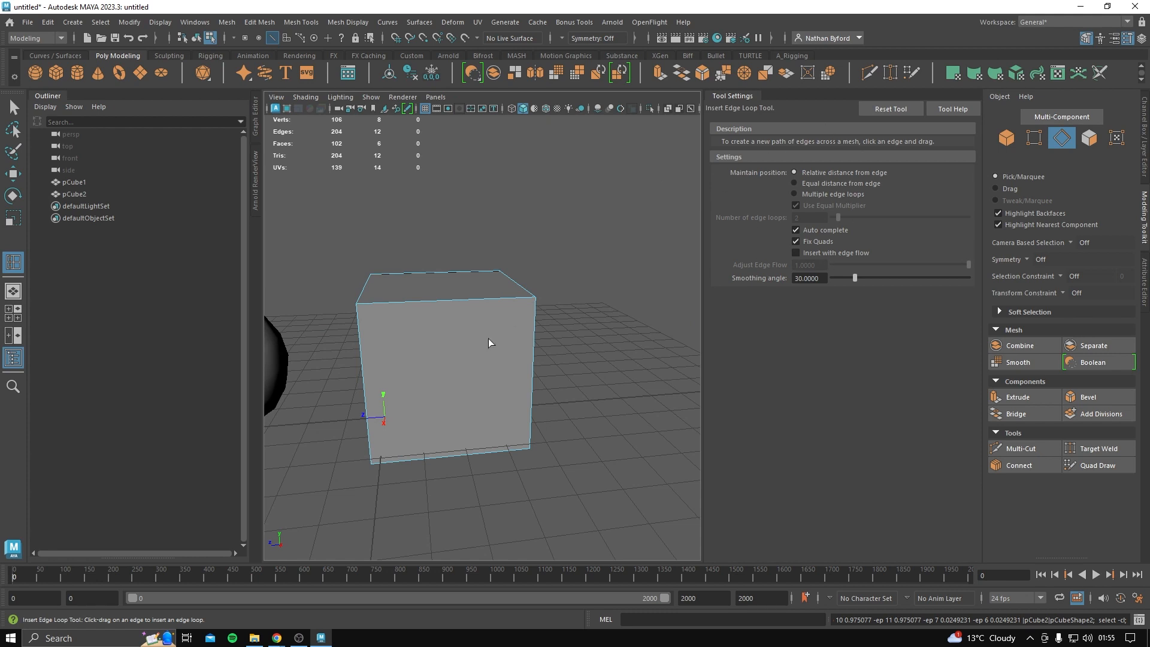
Try inserting a vertical edge loop near the middle of the cube's upper front edge, and undo it.
{"action": "left_click_drag", "start_coordinate": [443, 298], "coordinate": [448, 299]}
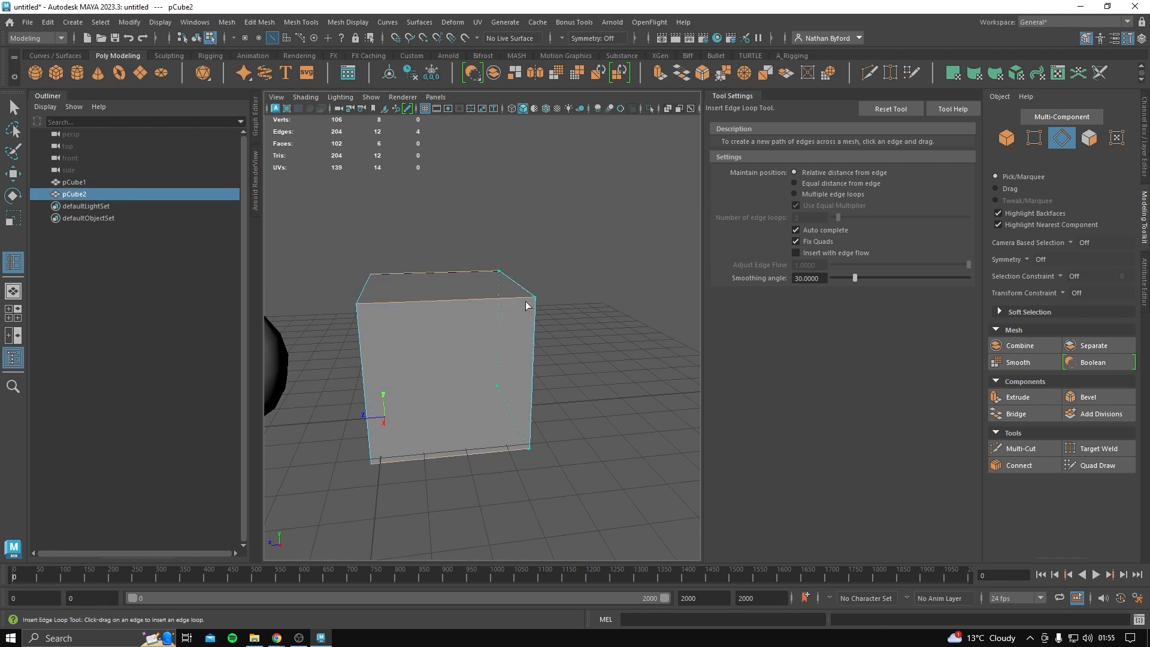
{"action": "left_click_drag", "start_coordinate": [436, 308], "coordinate": [453, 308]}
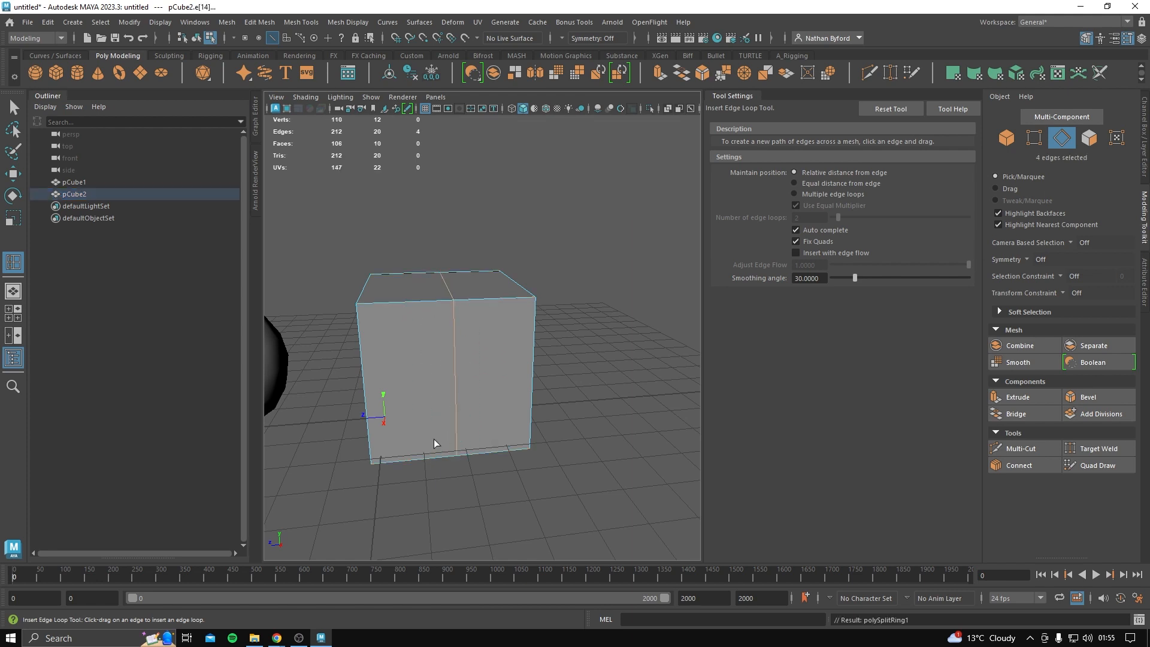
{"action": "key", "text": "ctrl+z"}
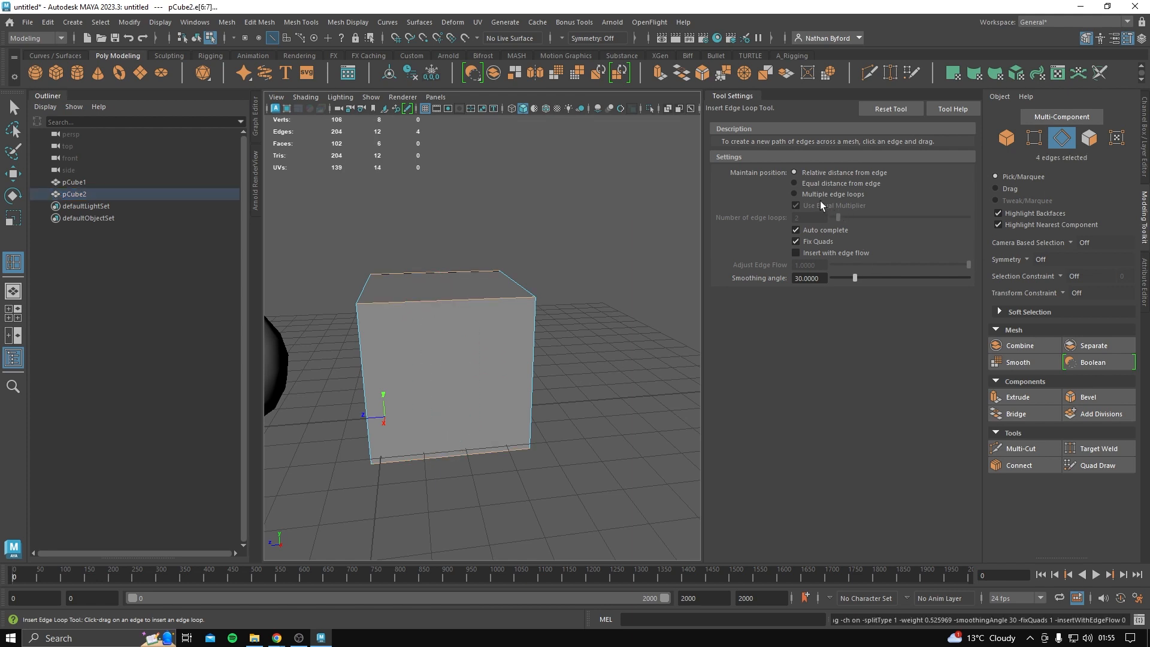
Set Maintain position to Multiple edge loops with 1 edge loop, and insert a centred vertical loop across the cube's upper front edge.
{"action": "left_click", "coordinate": [794, 194]}
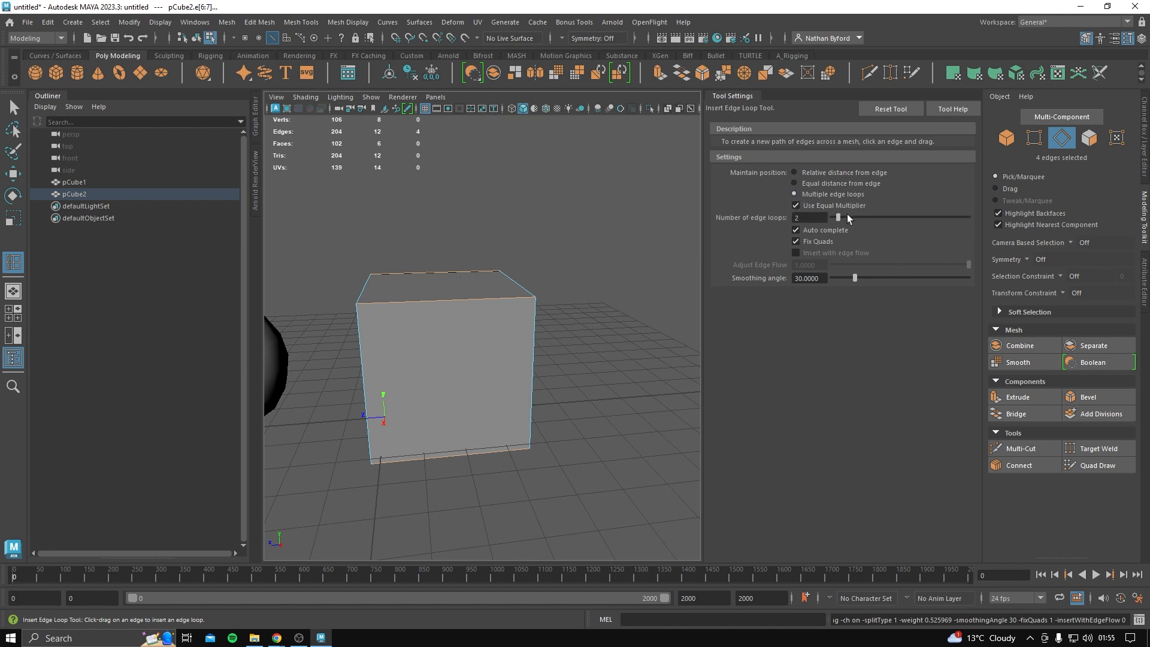
{"action": "mouse_move", "coordinate": [422, 297]}
{"action": "left_mouse_down"}
{"action": "mouse_move", "coordinate": [446, 300]}
{"action": "mouse_move", "coordinate": [431, 308]}
{"action": "left_mouse_up"}
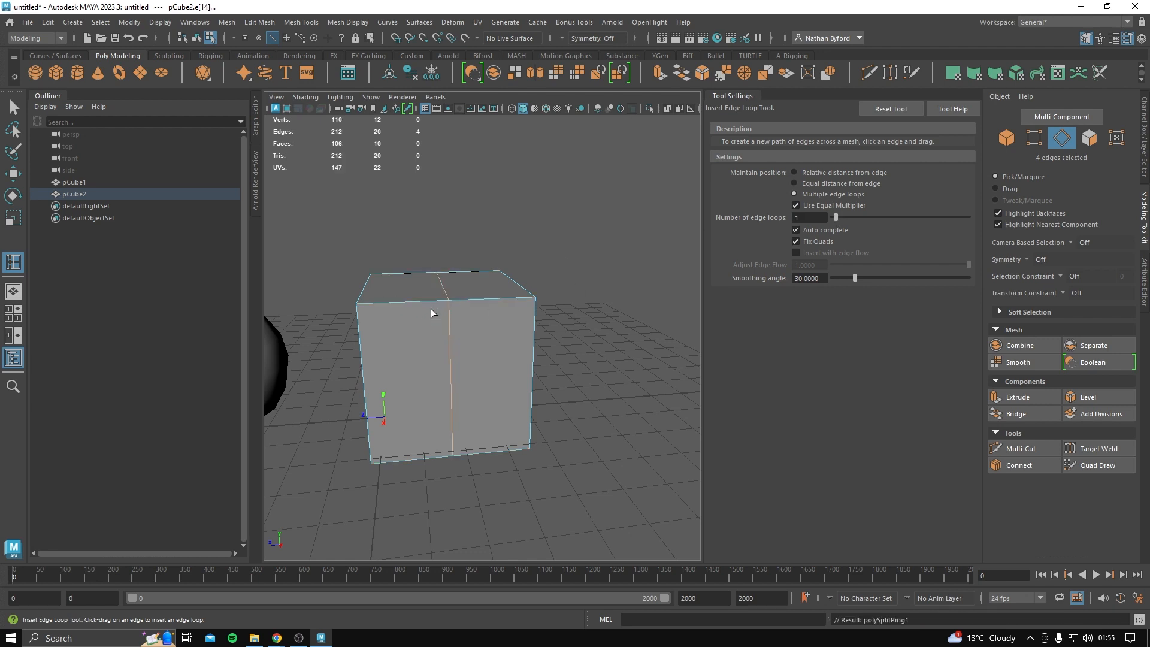
Undo the single edge loop, try inserting four evenly spaced loops across the cube's upper front edge, and undo them.
{"action": "key", "text": "ctrl+z"}
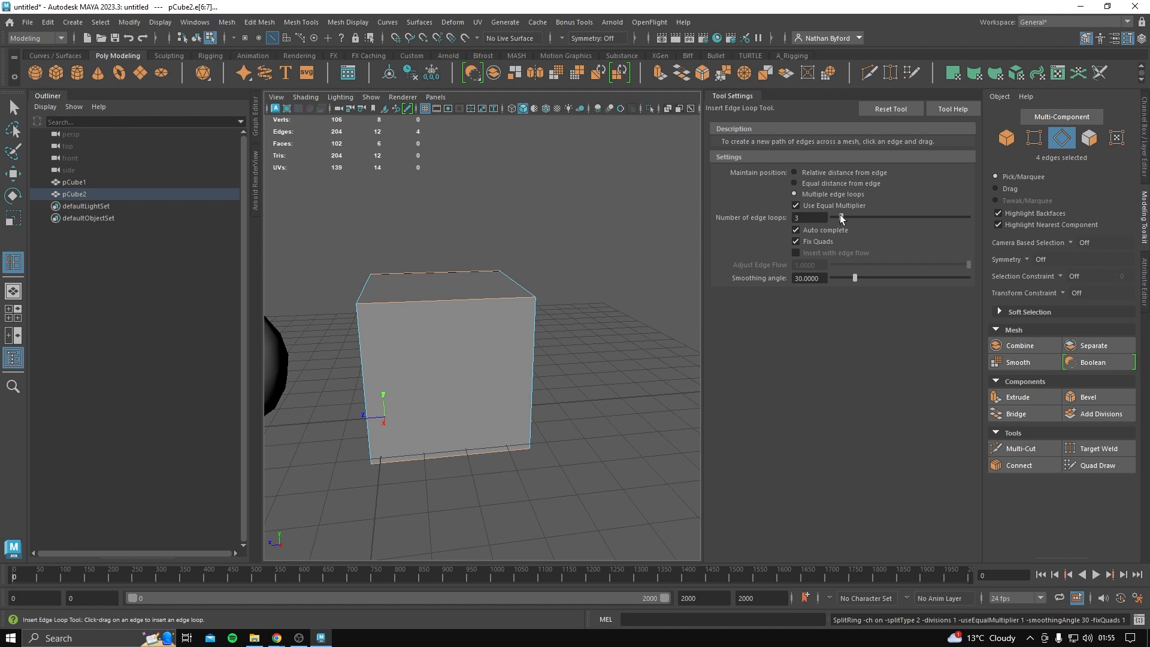
{"action": "left_click", "coordinate": [415, 302]}
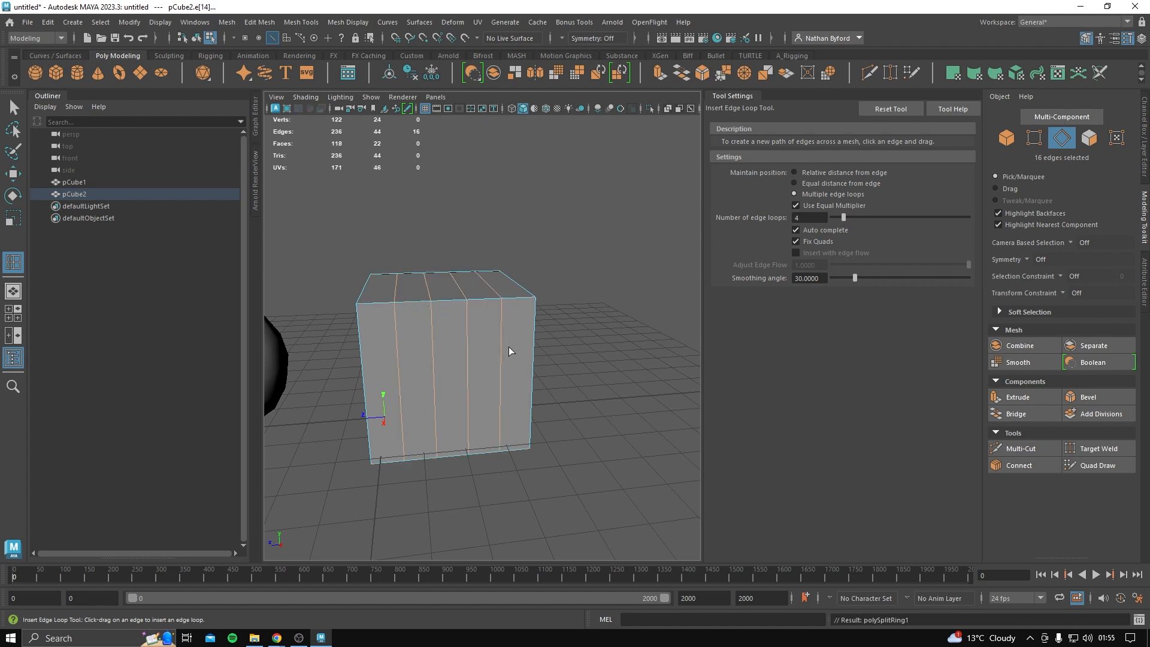
{"action": "left_click_drag", "start_coordinate": [493, 348], "coordinate": [437, 375], "text": "alt"}
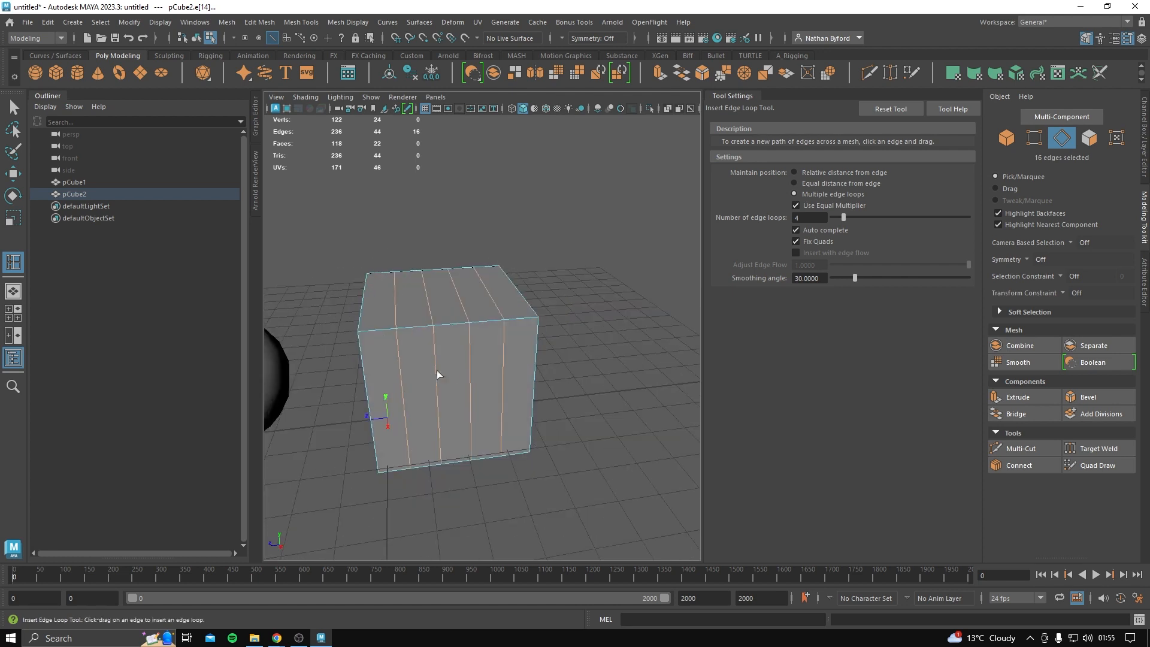
{"action": "key", "text": "ctrl+z"}
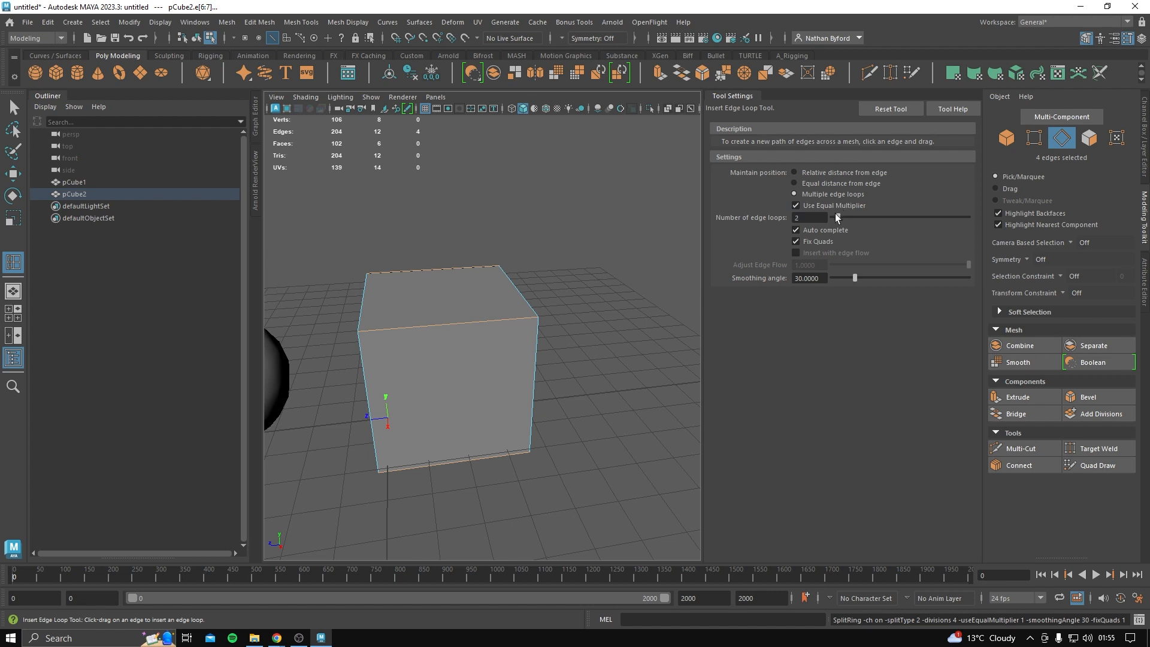
Insert two vertical edge loops across the cube's upper front edge and scale them apart toward its side edges.
{"action": "left_click_drag", "start_coordinate": [479, 322], "coordinate": [445, 329]}
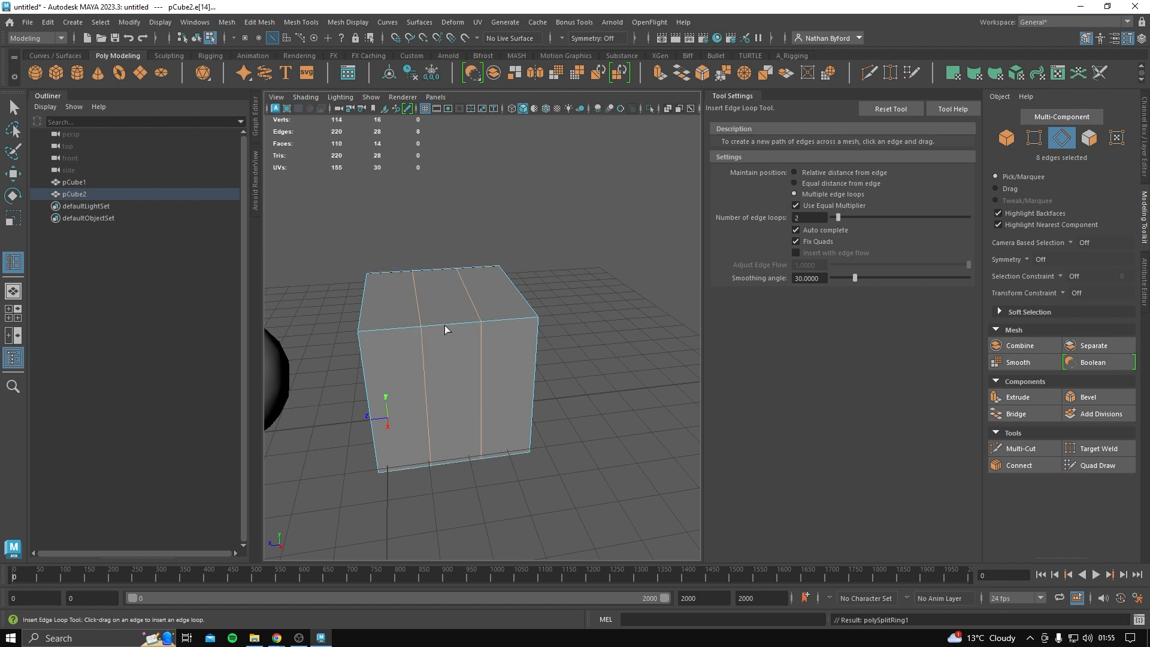
{"action": "key", "text": "r"}
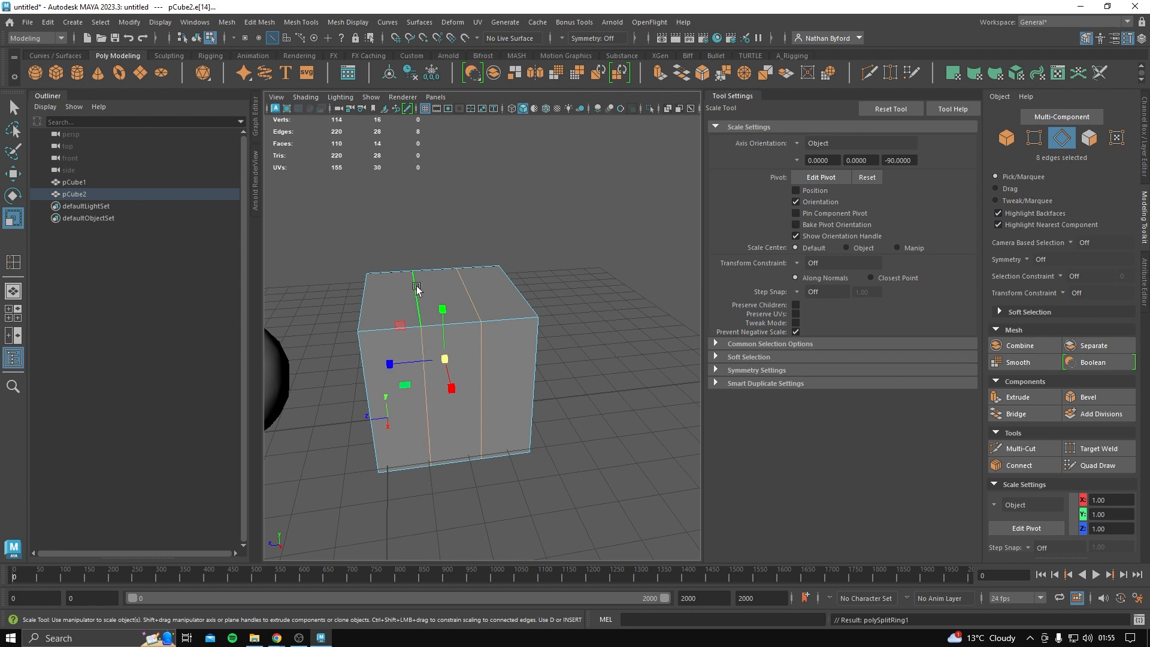
{"action": "left_click_drag", "start_coordinate": [406, 365], "coordinate": [308, 384]}
Insert paired edge loops along the cube's other two directions and scale each pair outward close to the cube's edges.
{"action": "left_click_drag", "start_coordinate": [421, 336], "coordinate": [470, 381], "text": "alt"}
{"action": "key", "text": "g"}
{"action": "key", "text": "r"}
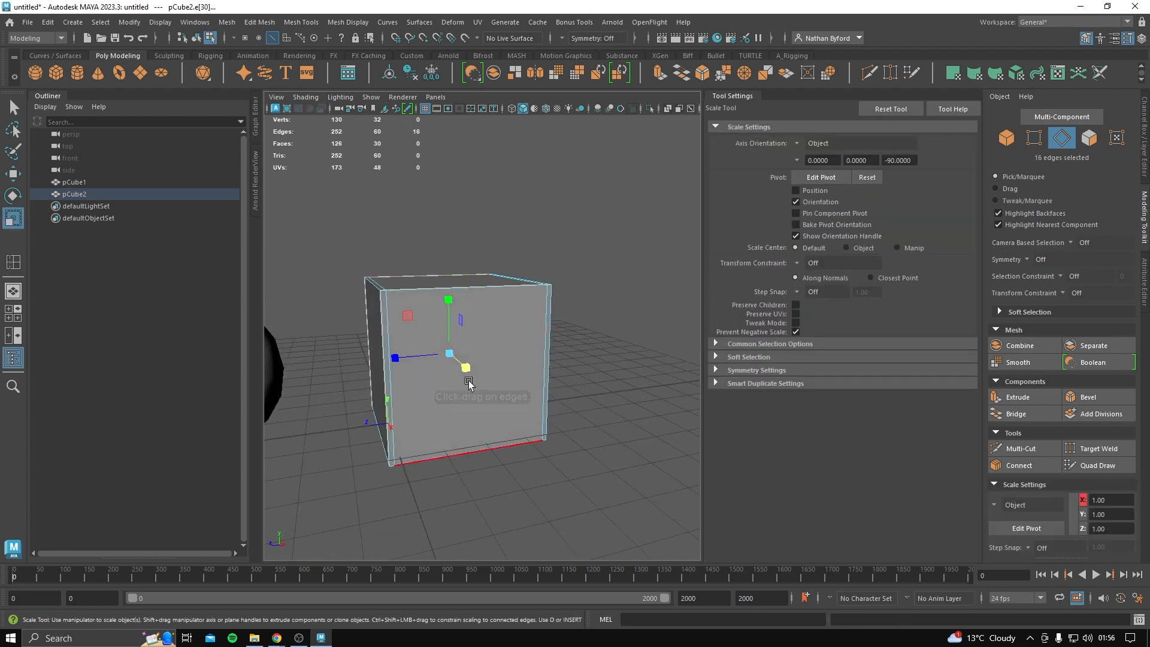
{"action": "key", "text": "g"}
{"action": "left_click", "coordinate": [383, 361]}
{"action": "key", "text": "r"}
{"action": "left_click_drag", "start_coordinate": [448, 299], "coordinate": [438, 205]}
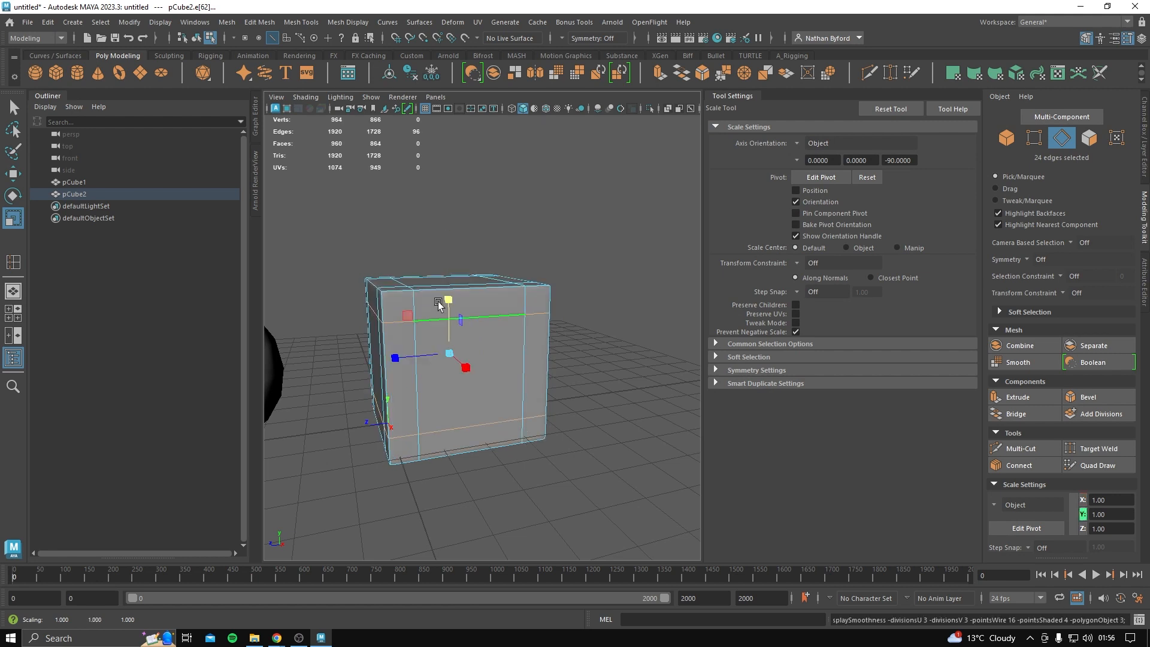
Examine the looped cube with smooth preview on and return it to the unsmoothed display.
{"action": "key", "text": "3"}
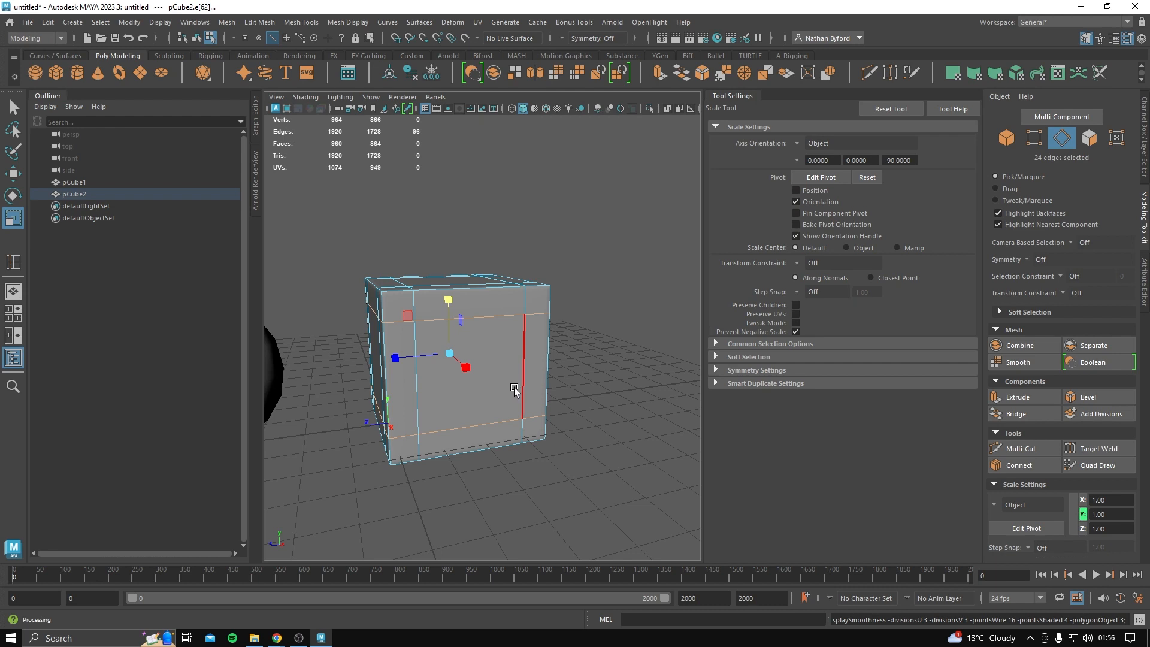
{"action": "key", "text": "w"}
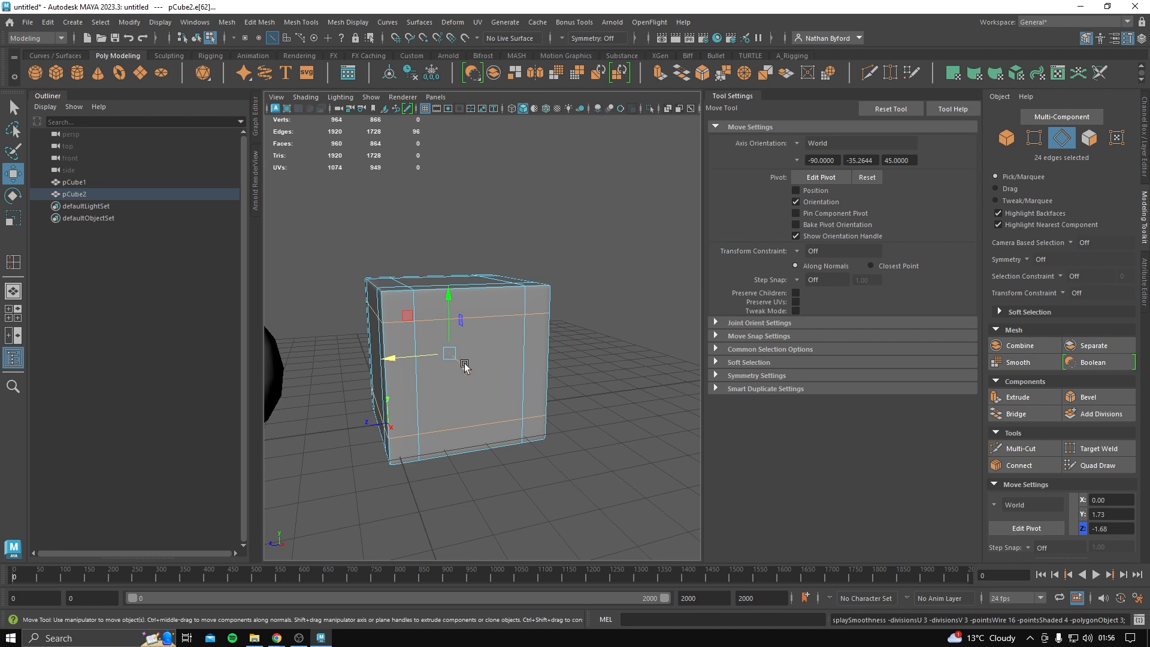
{"action": "key", "text": "1"}
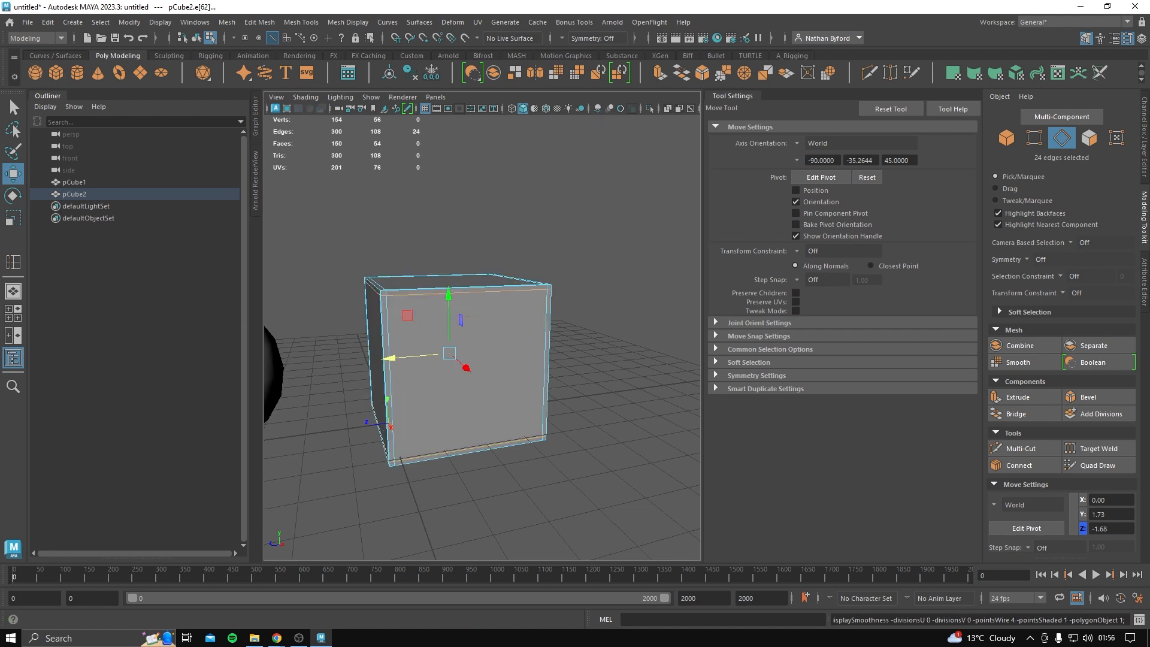
{"action": "left_click_drag", "start_coordinate": [611, 482], "coordinate": [564, 478], "text": "alt"}
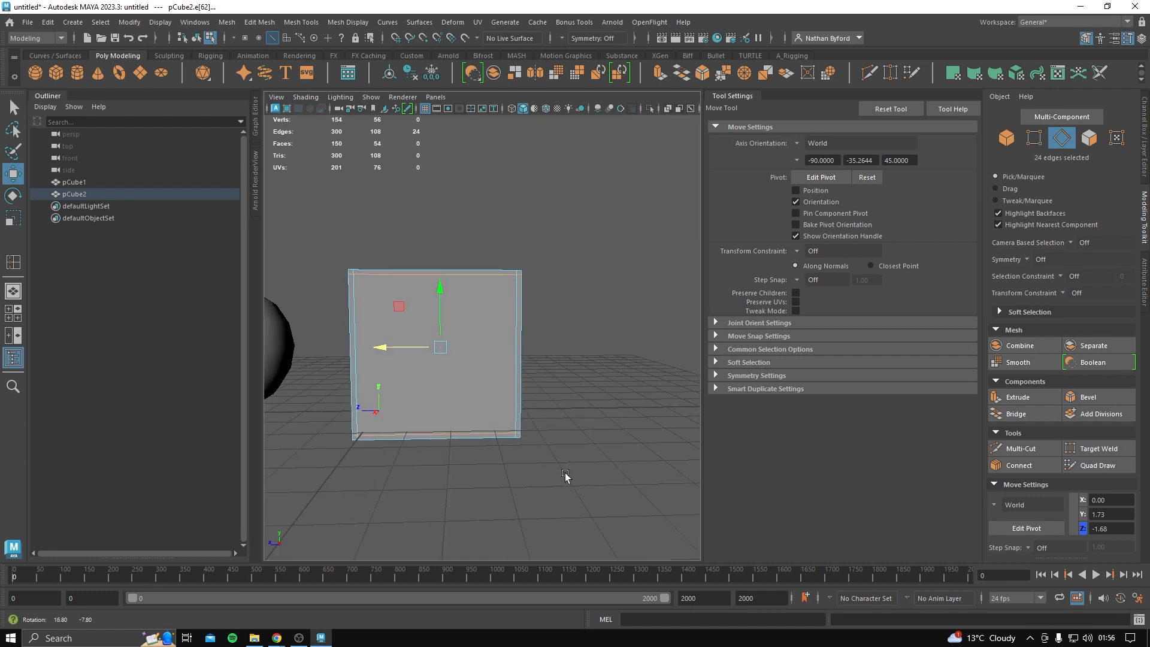
{"action": "middle_click_drag", "start_coordinate": [482, 443], "coordinate": [539, 437], "text": "alt"}
{"action": "left_click_drag", "start_coordinate": [538, 438], "coordinate": [525, 449], "text": "alt"}
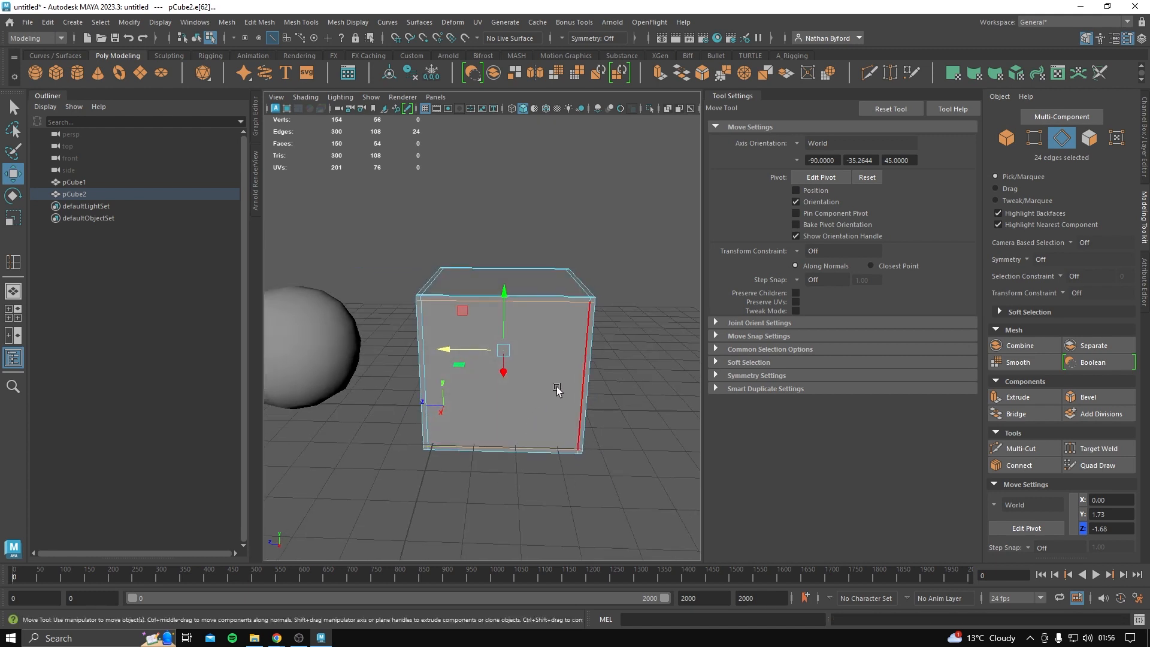
Switch the cube to object selection and raise it above the grid to about 4.59 on Y.
{"action": "right_click_drag", "start_coordinate": [522, 319], "coordinate": [506, 306]}
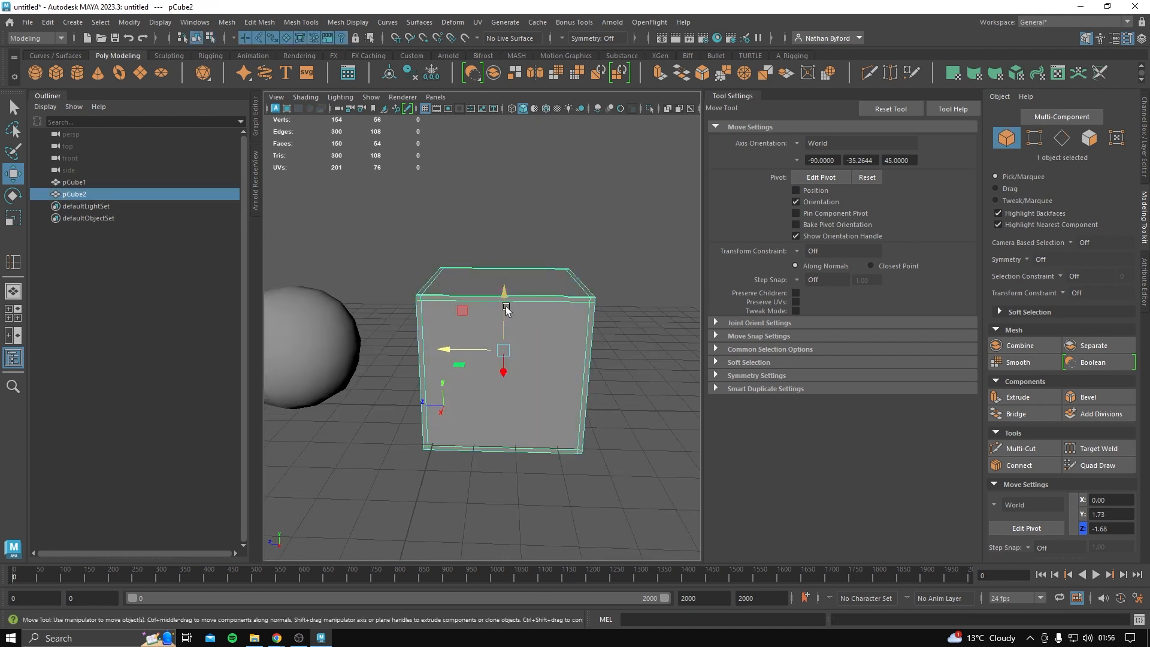
{"action": "left_click_drag", "start_coordinate": [527, 358], "coordinate": [545, 359], "text": "alt"}
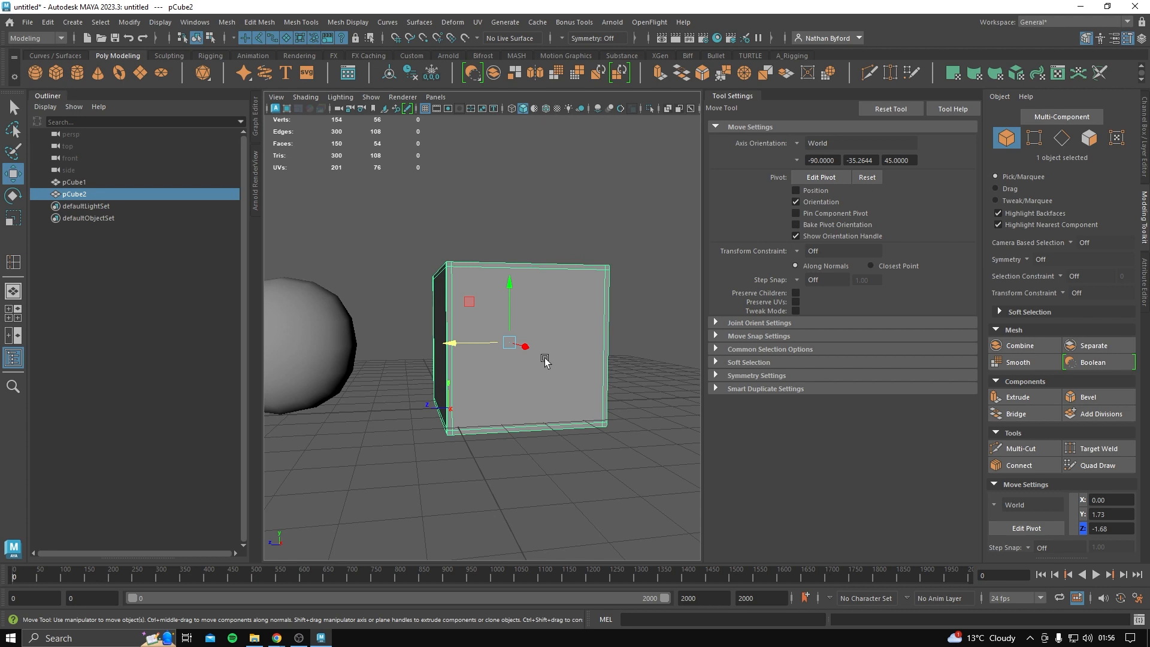
{"action": "left_click_drag", "start_coordinate": [510, 306], "coordinate": [520, 193]}
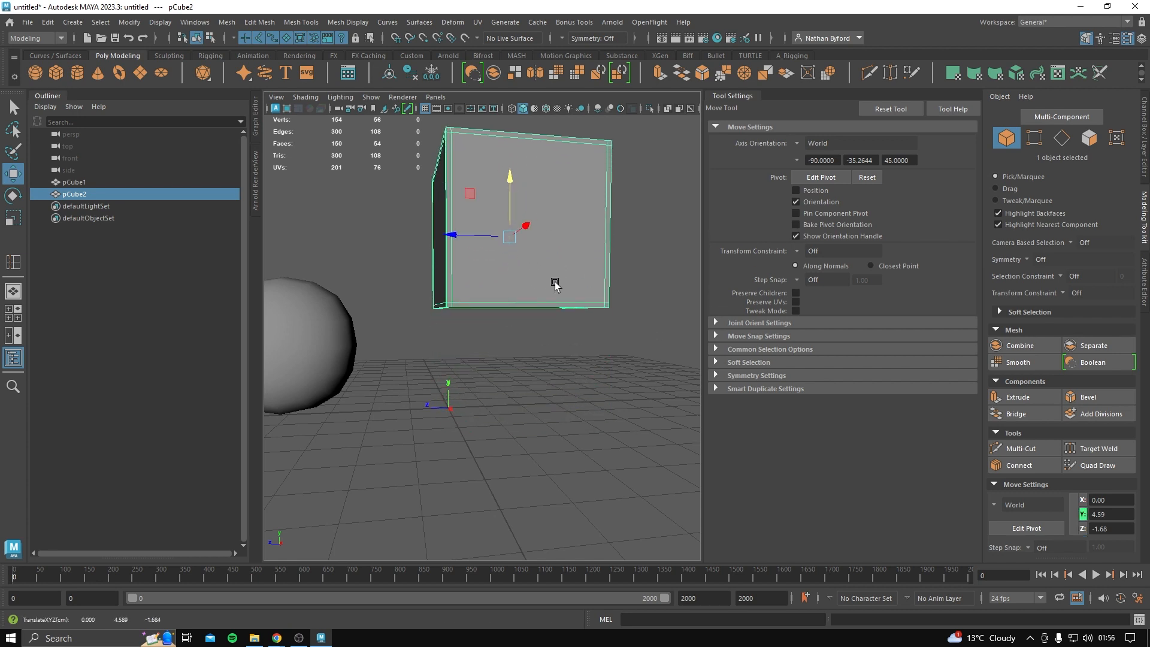
{"action": "left_click_drag", "start_coordinate": [553, 281], "coordinate": [504, 326], "text": "alt"}
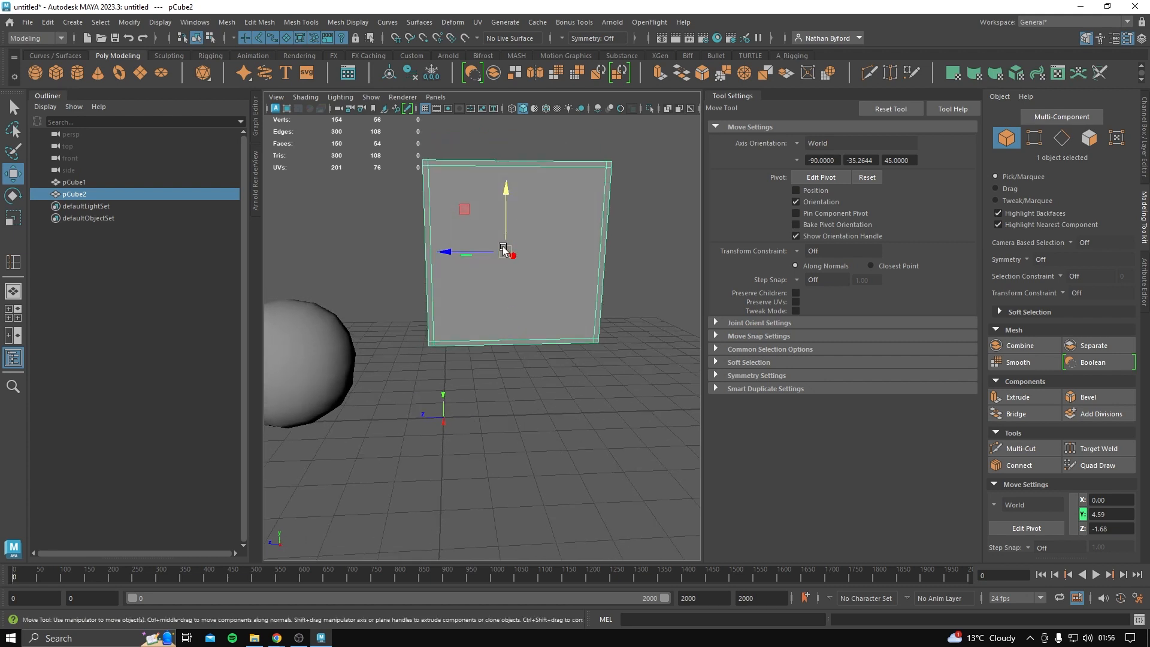
Try rotating the raised cube about its central pivot twice, undoing each rotation.
{"action": "key", "text": "e"}
{"action": "left_click_drag", "start_coordinate": [503, 218], "coordinate": [449, 180]}
{"action": "key", "text": "ctrl+z"}
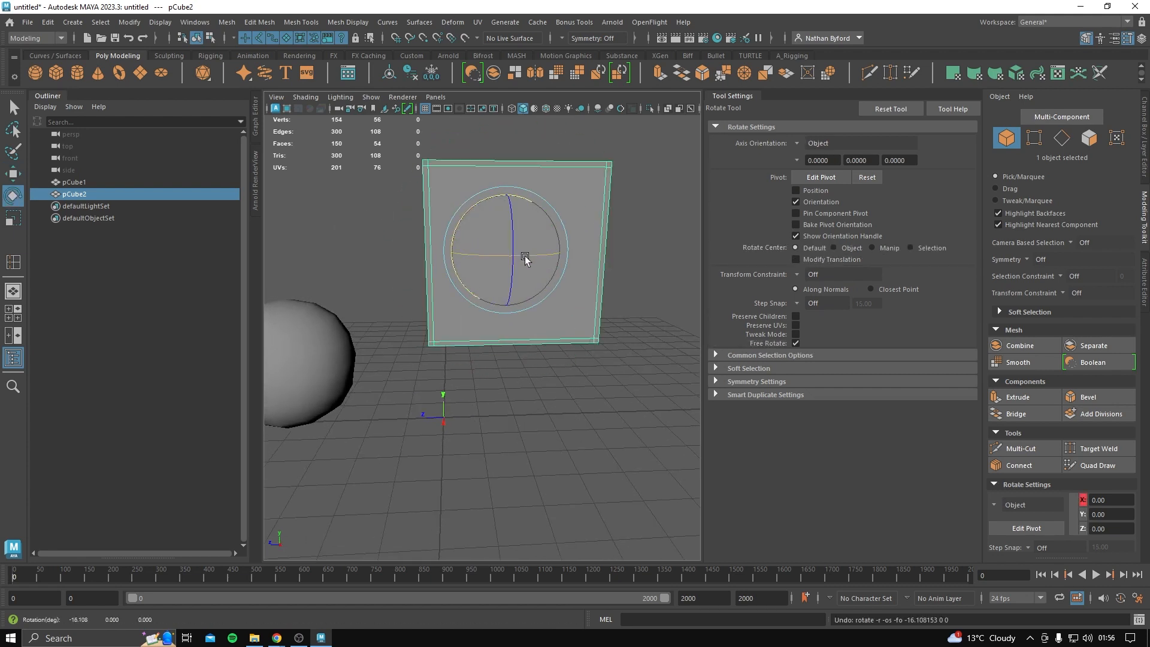
{"action": "key", "text": "w"}
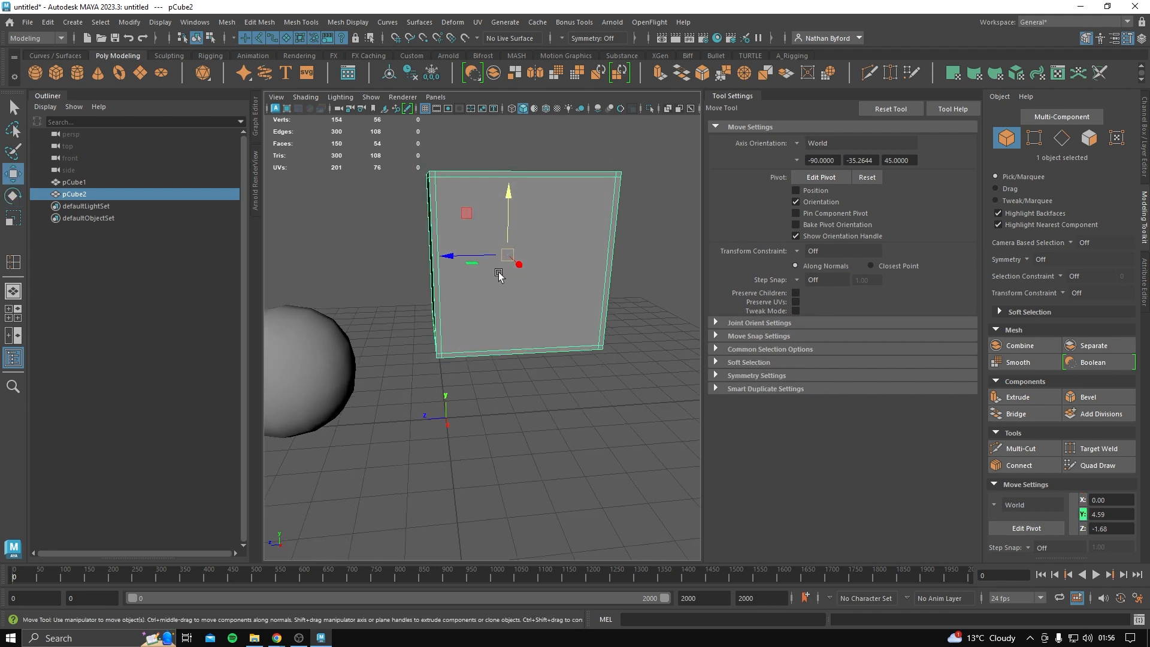
{"action": "scroll", "coordinate": [506, 264], "scroll_direction": "up", "scroll_amount": 3}
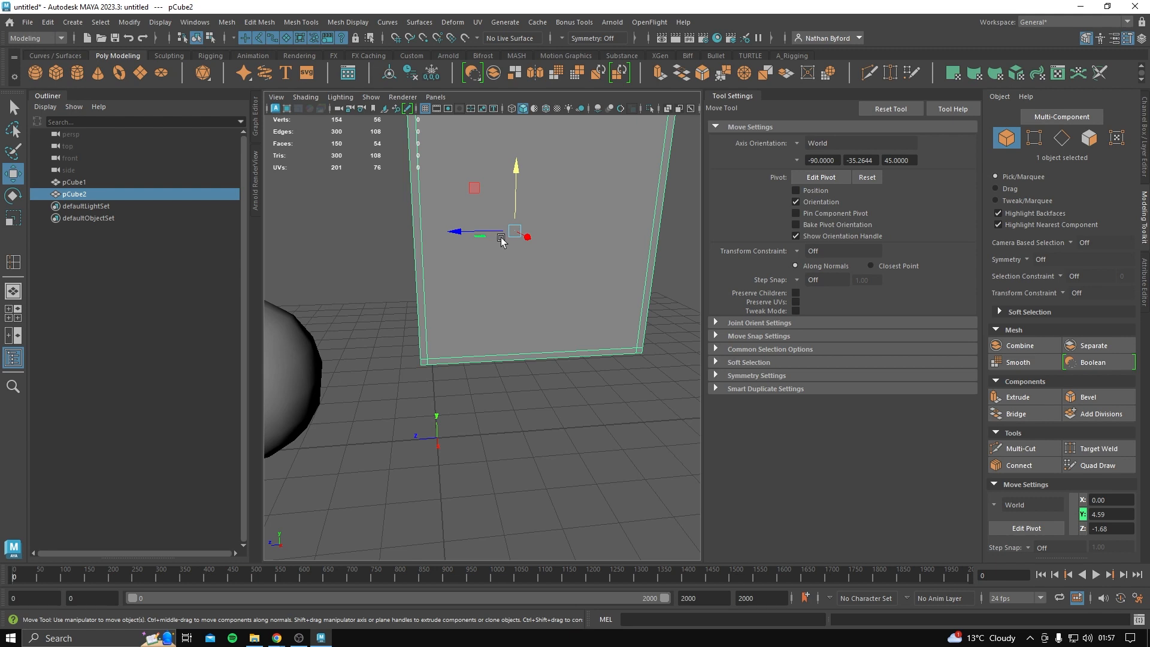
{"action": "key", "text": "e"}
{"action": "mouse_move", "coordinate": [479, 188]}
{"action": "left_mouse_down"}
{"action": "mouse_move", "coordinate": [445, 253]}
{"action": "mouse_move", "coordinate": [491, 182]}
{"action": "left_mouse_up"}
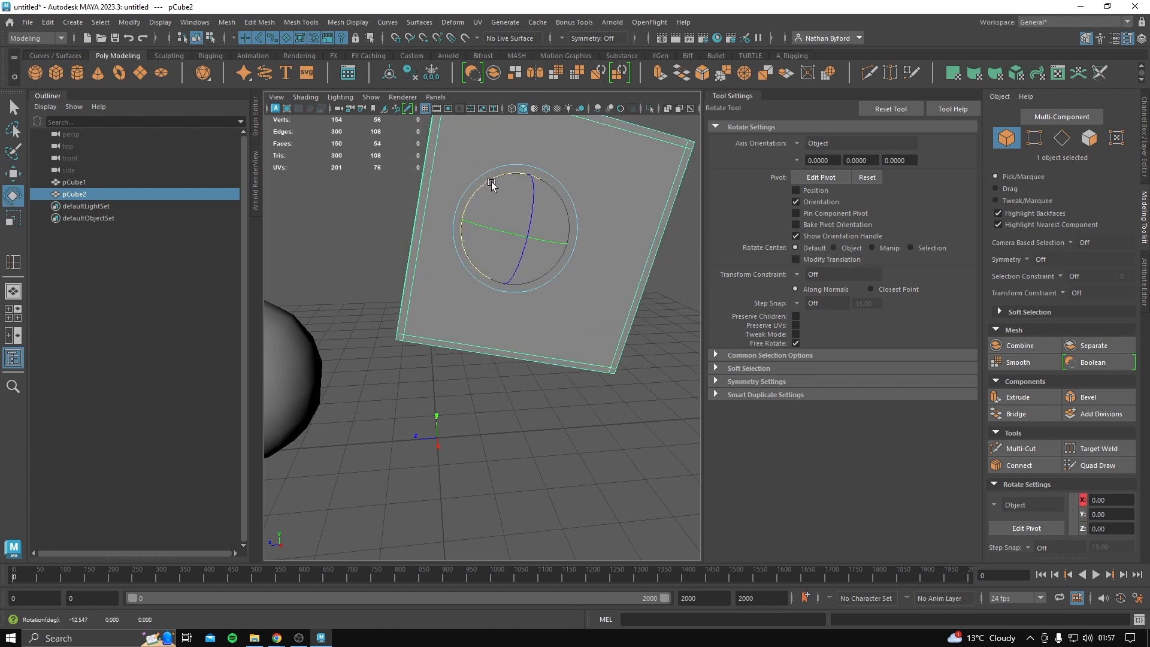
{"action": "key", "text": "ctrl+z"}
{"action": "left_click", "coordinate": [525, 326]}
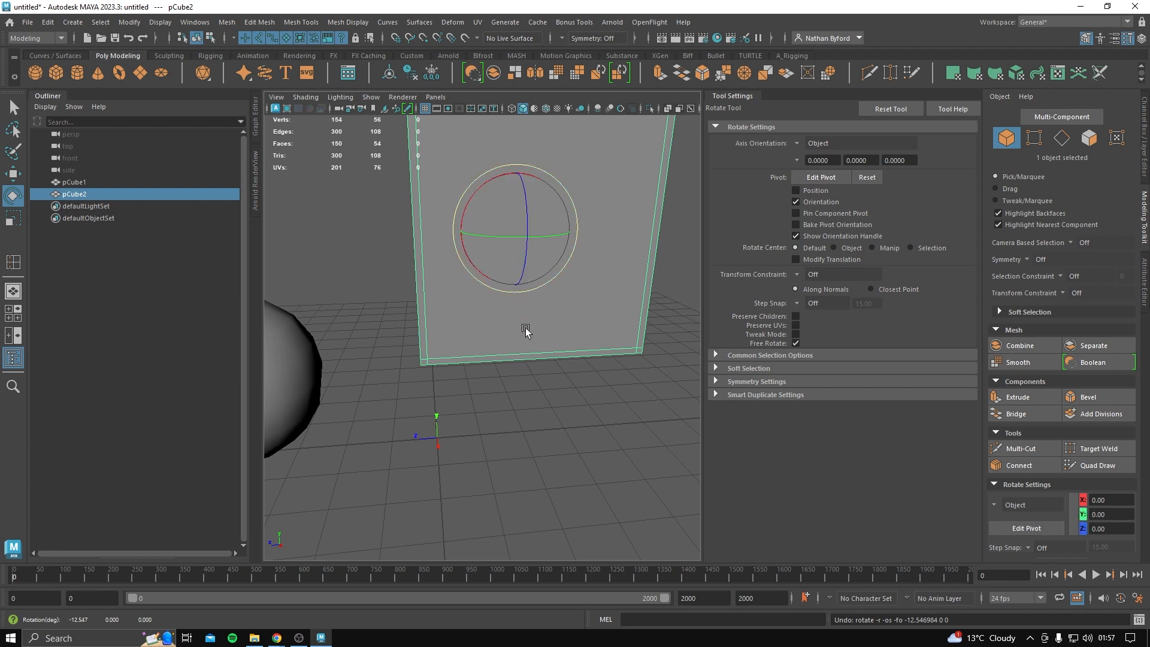
Lower the cube's pivot and vertex-snap it to the height of the cube's bottom face.
{"action": "left_click_drag", "start_coordinate": [525, 326], "coordinate": [509, 315], "text": "alt"}
{"action": "key", "text": "d"}
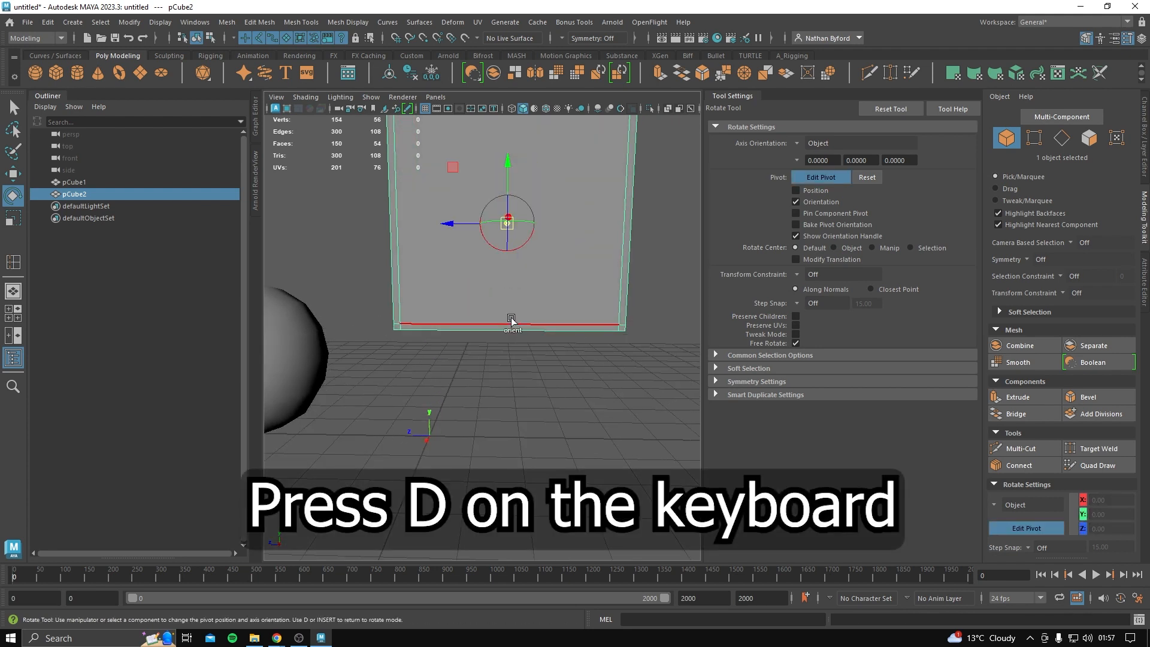
{"action": "left_click_drag", "start_coordinate": [509, 163], "coordinate": [509, 234]}
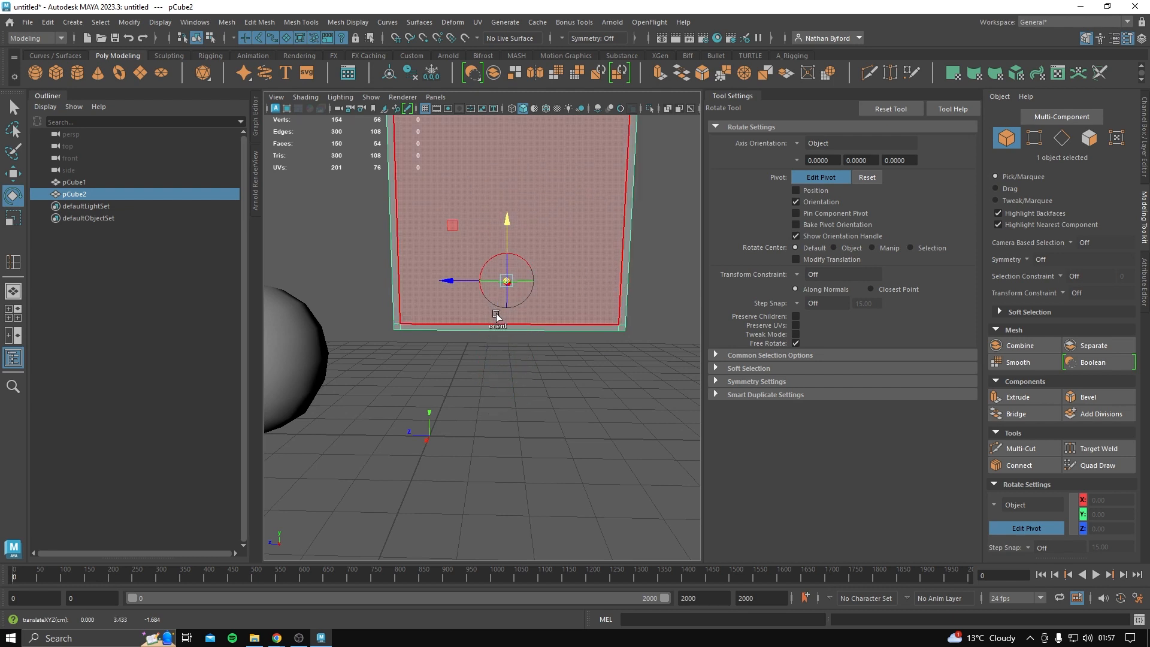
{"action": "left_click_drag", "start_coordinate": [488, 319], "coordinate": [515, 309], "text": "alt"}
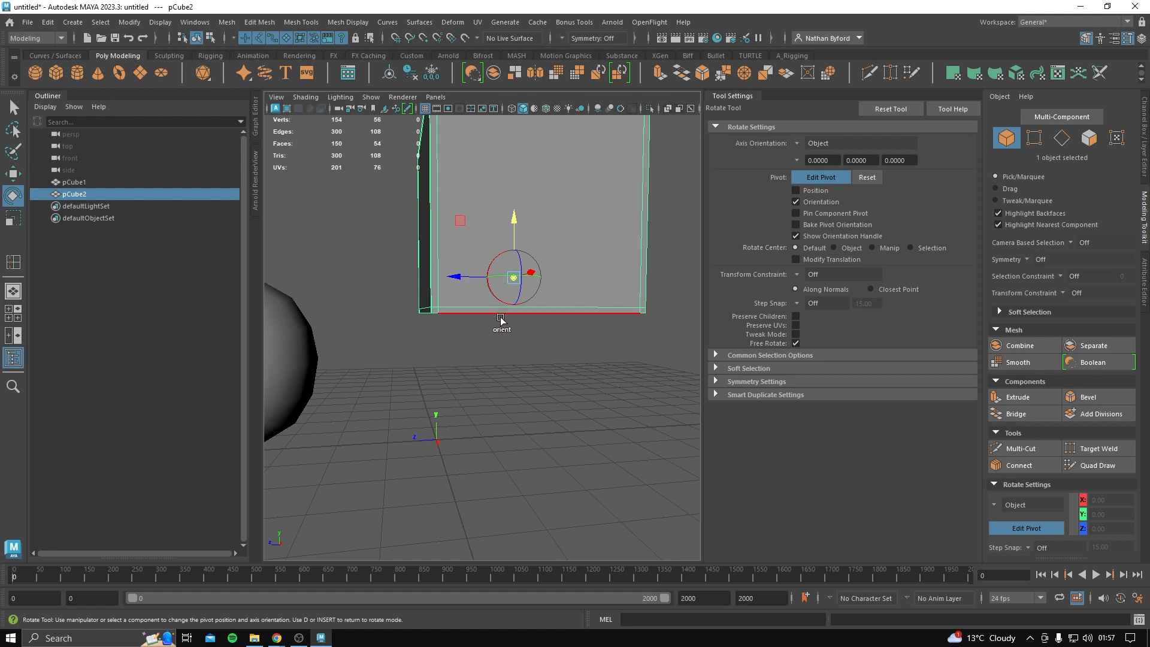
{"action": "key", "text": "v"}
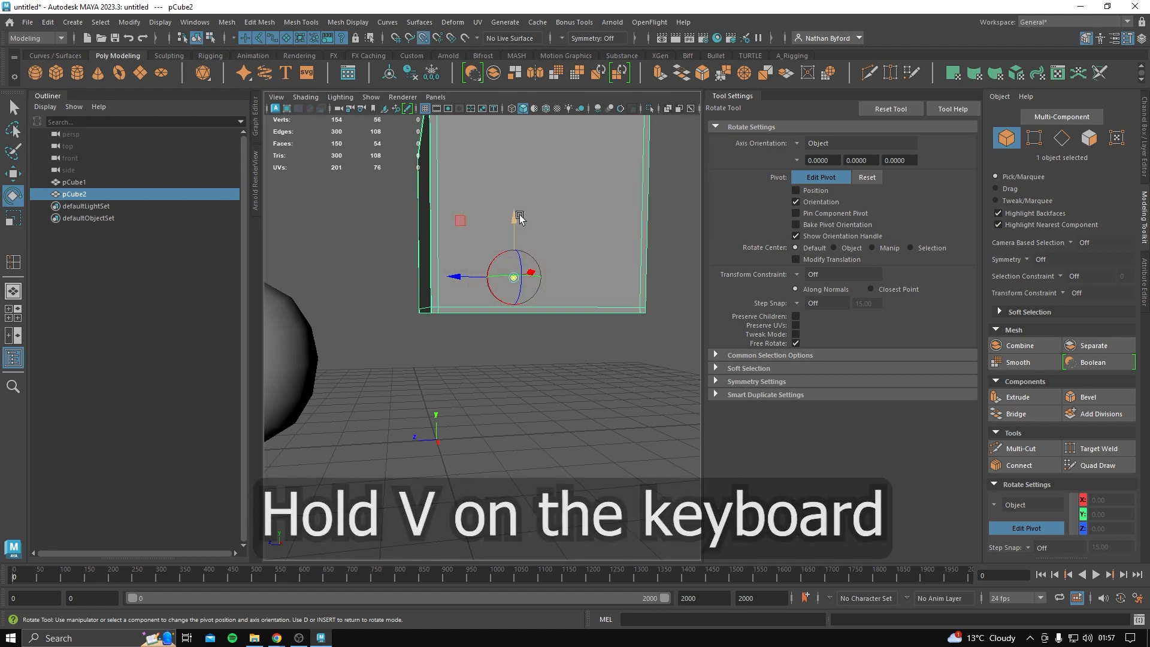
{"action": "left_click_drag", "start_coordinate": [514, 216], "coordinate": [455, 338]}
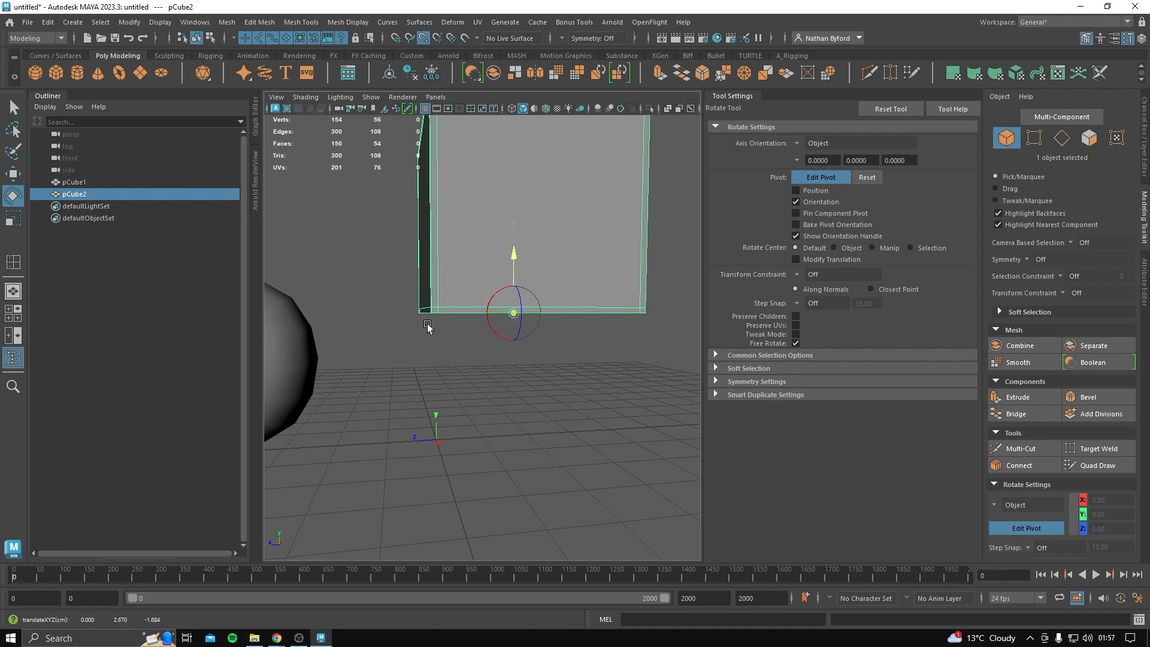
{"action": "left_click_drag", "start_coordinate": [529, 333], "coordinate": [480, 268], "text": "alt"}
{"action": "key", "text": "d"}
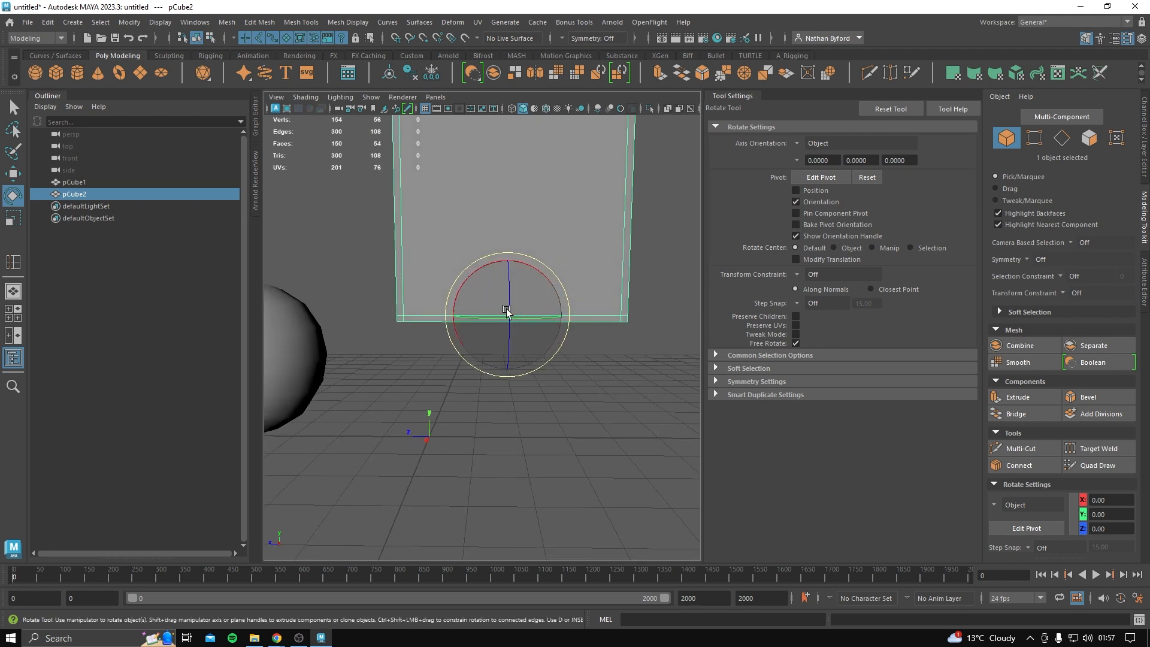
Try rotating the cube about its bottom pivot, and undo the rotation, the pivot changes and the cube's raise.
{"action": "left_click_drag", "start_coordinate": [485, 271], "coordinate": [535, 289]}
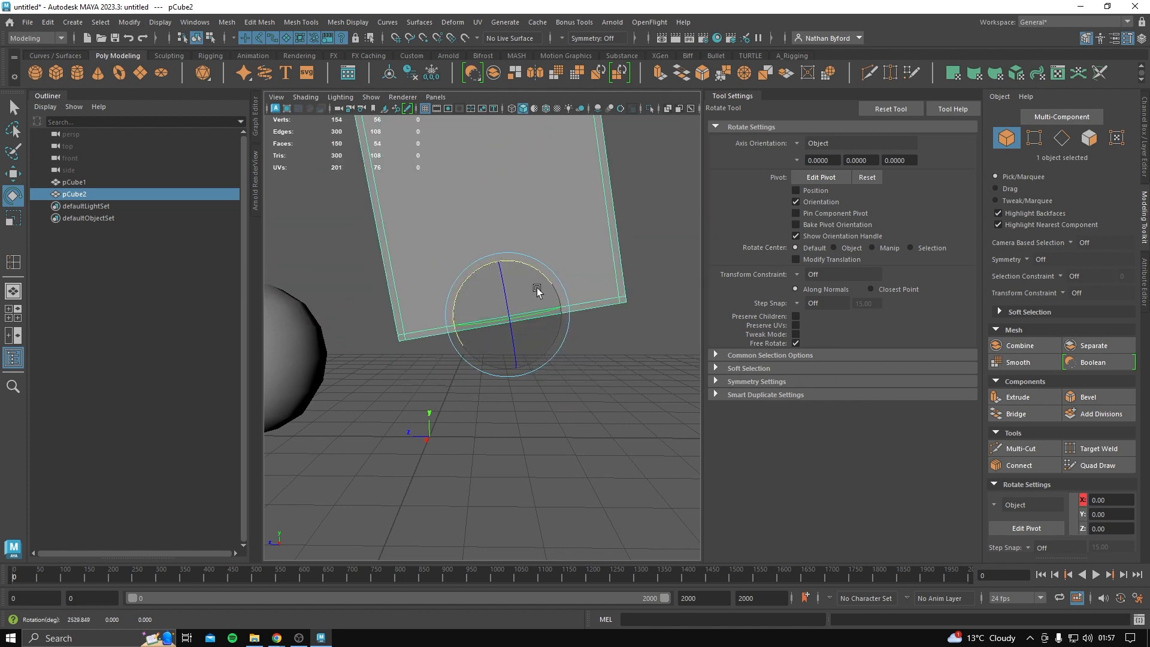
{"action": "key", "text": "ctrl+z"}
{"action": "scroll", "coordinate": [513, 377], "scroll_direction": "down", "scroll_amount": 6}
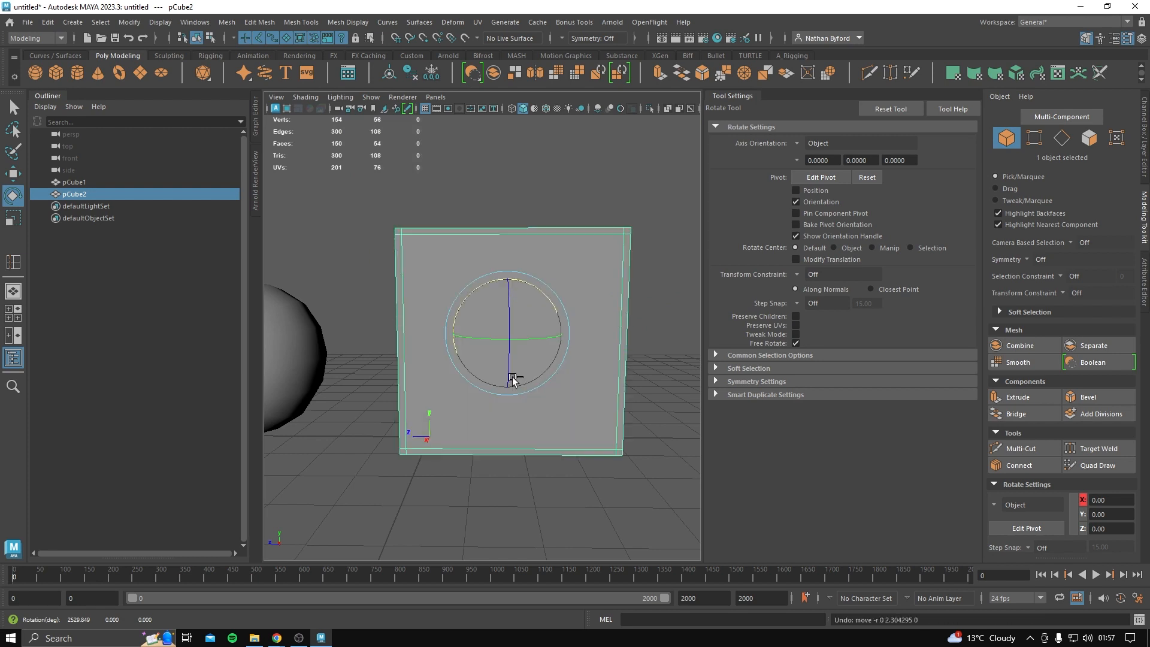
{"action": "left_click_drag", "start_coordinate": [461, 392], "coordinate": [472, 393], "text": "alt"}
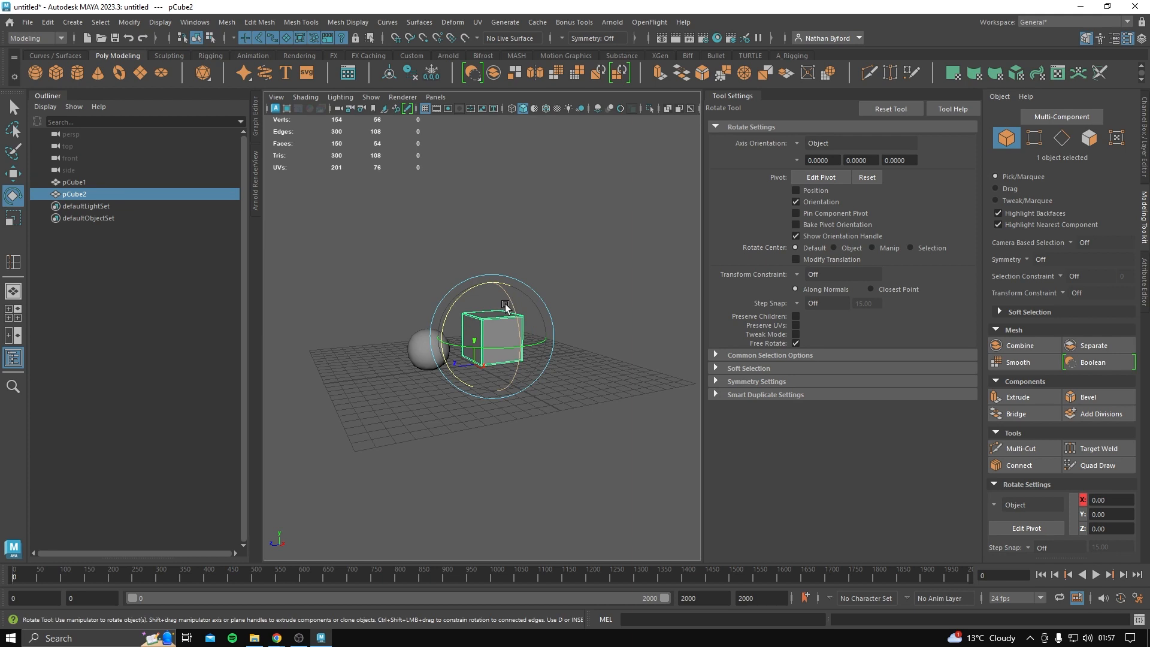
Move the cube's pivot up to the centre of its top face and leave pivot editing.
{"action": "key", "text": "d"}
{"action": "right_click_drag", "start_coordinate": [513, 347], "coordinate": [706, 416], "text": "alt"}
{"action": "mouse_move", "coordinate": [512, 286]}
{"action": "left_mouse_down"}
{"action": "mouse_move", "coordinate": [510, 327]}
{"action": "mouse_move", "coordinate": [512, 263]}
{"action": "left_mouse_up"}
{"action": "key", "text": "v"}
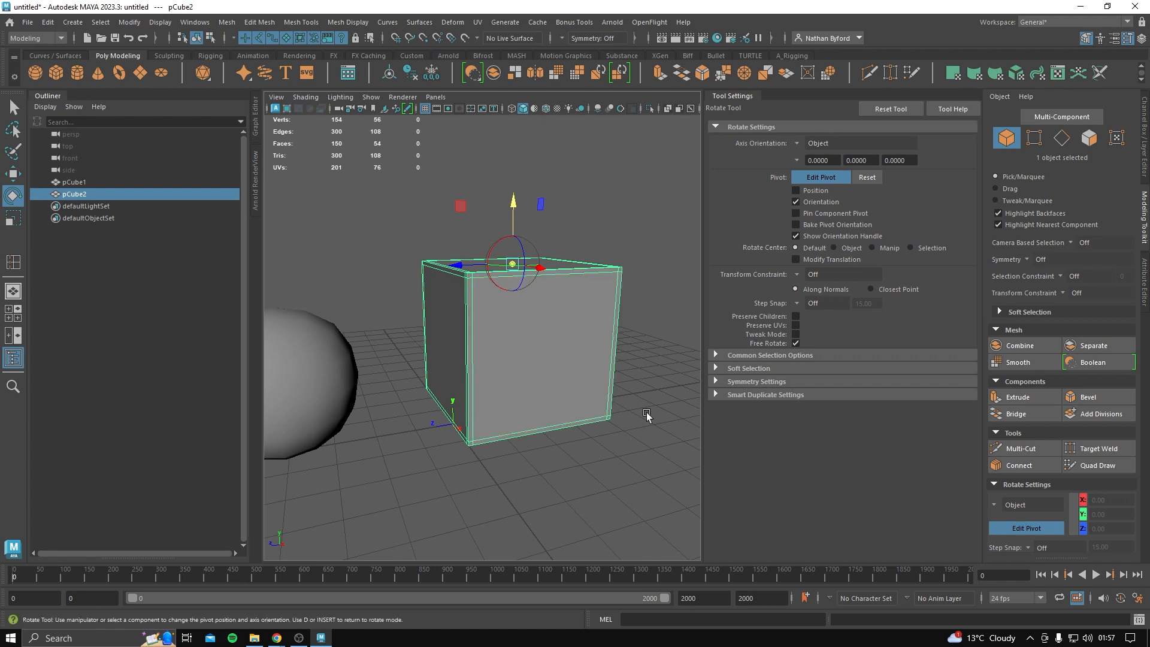
{"action": "key", "text": "q"}
{"action": "left_click_drag", "start_coordinate": [581, 352], "coordinate": [494, 347], "text": "alt"}
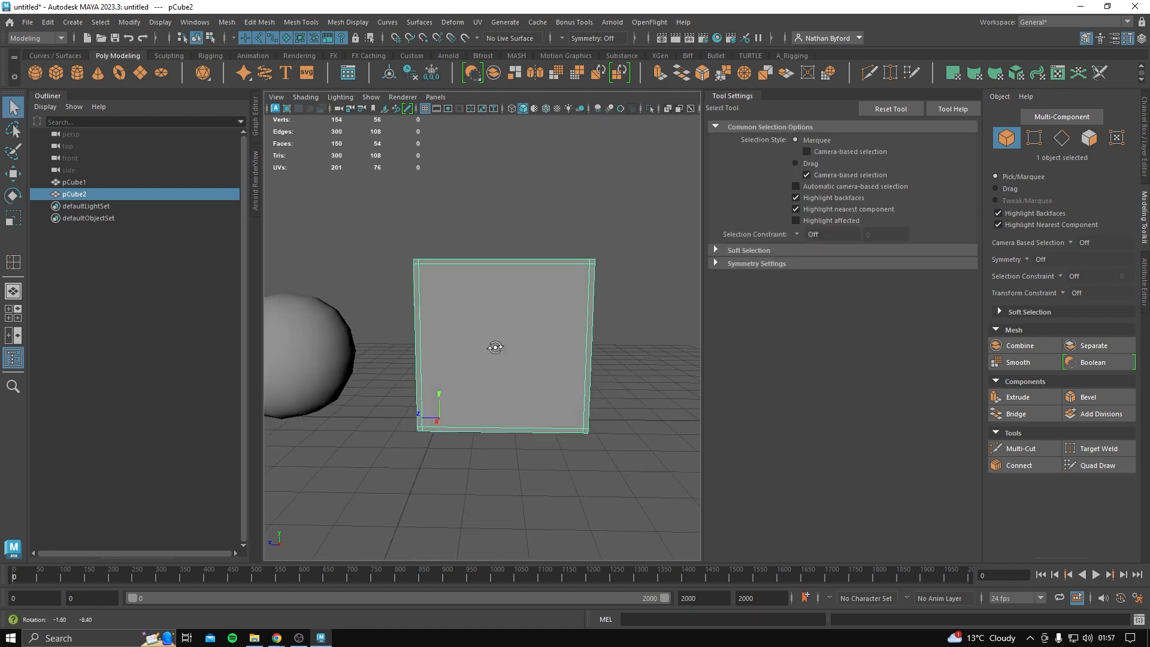
{"action": "left_click_drag", "start_coordinate": [502, 289], "coordinate": [503, 312], "text": "alt"}
{"action": "scroll", "coordinate": [502, 314], "scroll_direction": "down", "scroll_amount": 5}
{"action": "right_click_drag", "start_coordinate": [493, 288], "coordinate": [551, 269]}
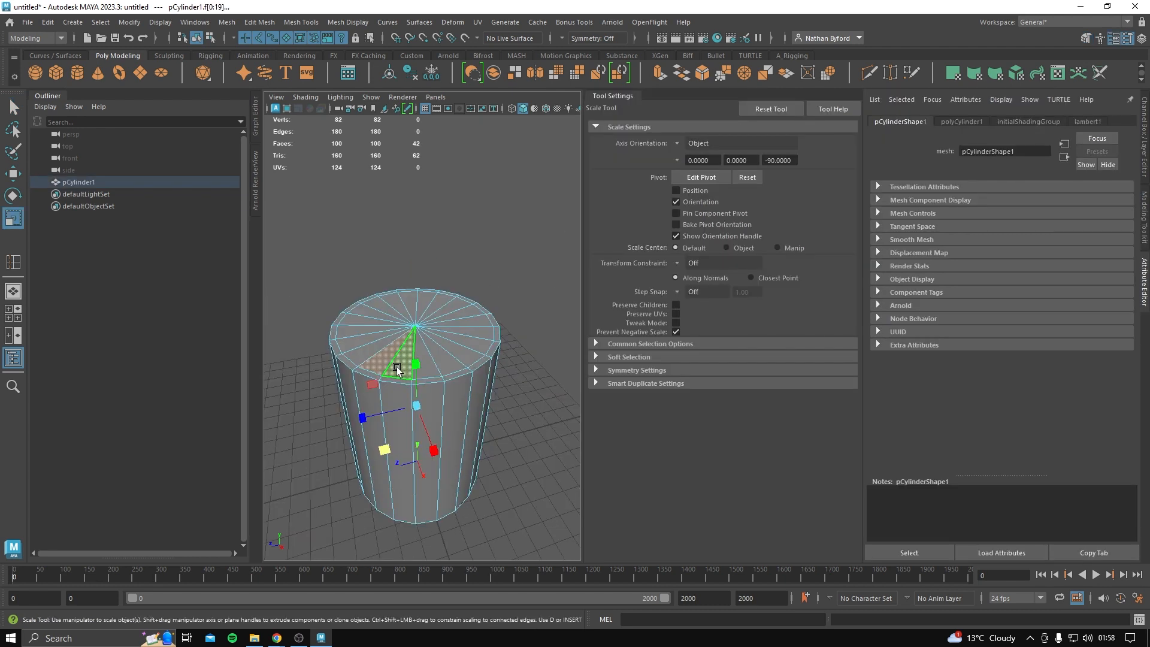
Select the complete ring of inner faces on the cylinder's top cap.
{"action": "left_click", "coordinate": [397, 370]}
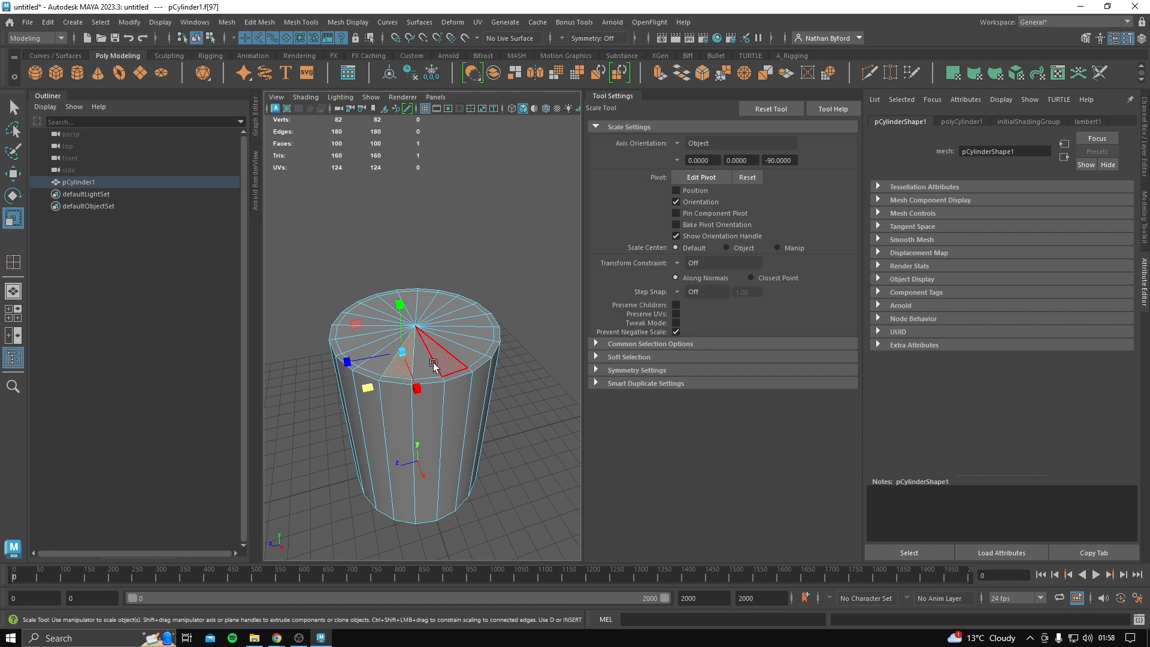
{"action": "left_click_drag", "start_coordinate": [418, 433], "coordinate": [480, 418], "text": "alt"}
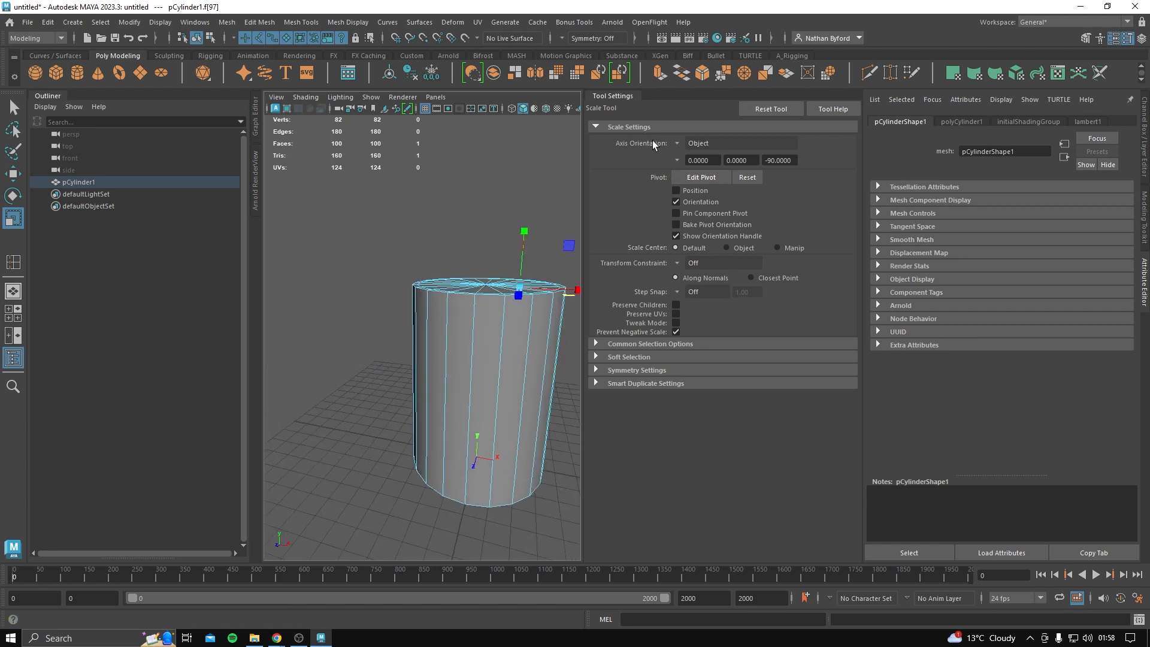
{"action": "left_click", "coordinate": [635, 98]}
{"action": "left_click_drag", "start_coordinate": [650, 240], "coordinate": [656, 364], "text": "alt"}
{"action": "middle_click_drag", "start_coordinate": [656, 364], "coordinate": [482, 341], "text": "alt"}
{"action": "scroll", "coordinate": [491, 344], "scroll_direction": "up", "scroll_amount": 3}
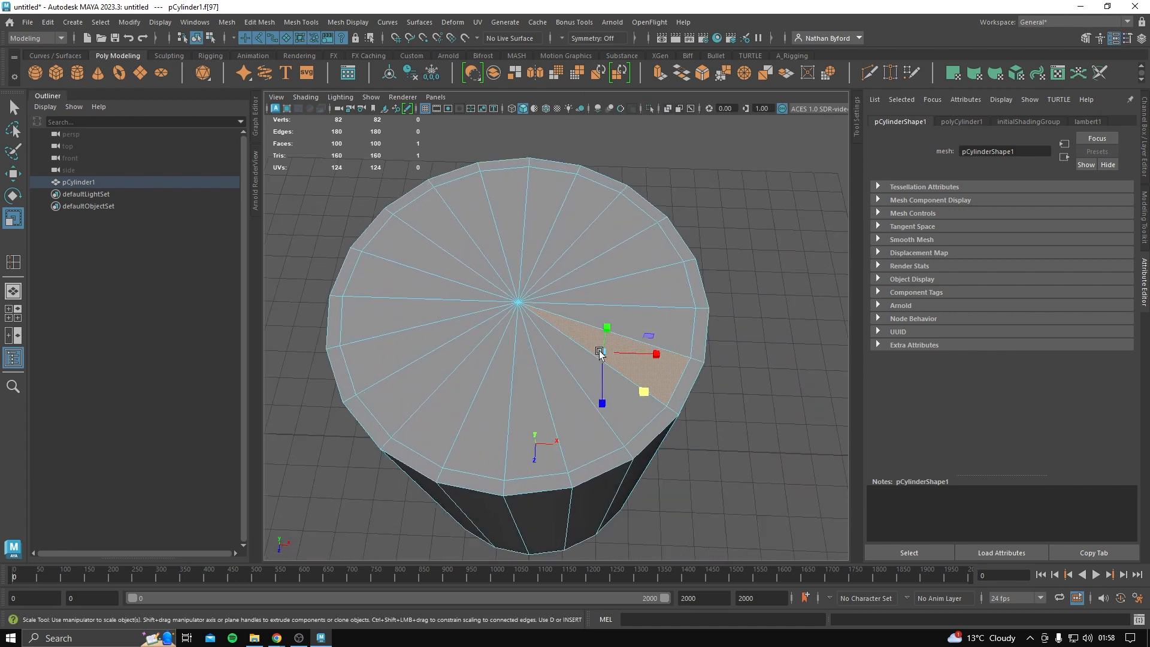
{"action": "left_click_drag", "start_coordinate": [533, 353], "coordinate": [584, 330], "text": "alt"}
{"action": "mouse_move", "coordinate": [597, 264]}
{"action": "left_mouse_down"}
{"action": "mouse_move", "coordinate": [502, 321]}
{"action": "mouse_move", "coordinate": [558, 232]}
{"action": "left_mouse_up"}
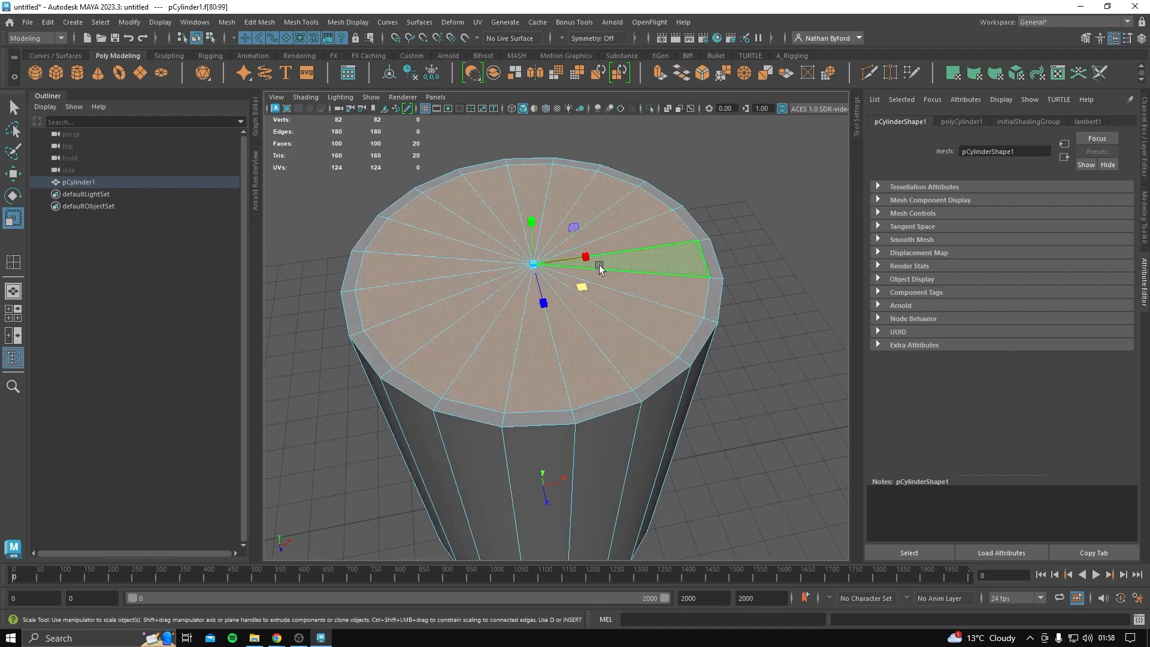
Extrude the selected top cap faces, pushing them down into the cylinder and pulling them up above the rim.
{"action": "scroll", "coordinate": [629, 343], "scroll_direction": "down", "scroll_amount": 5}
{"action": "left_click_drag", "start_coordinate": [603, 337], "coordinate": [564, 308], "text": "alt"}
{"action": "middle_click_drag", "start_coordinate": [564, 308], "coordinate": [551, 359], "text": "alt"}
{"action": "left_click_drag", "start_coordinate": [552, 360], "coordinate": [534, 375], "text": "alt"}
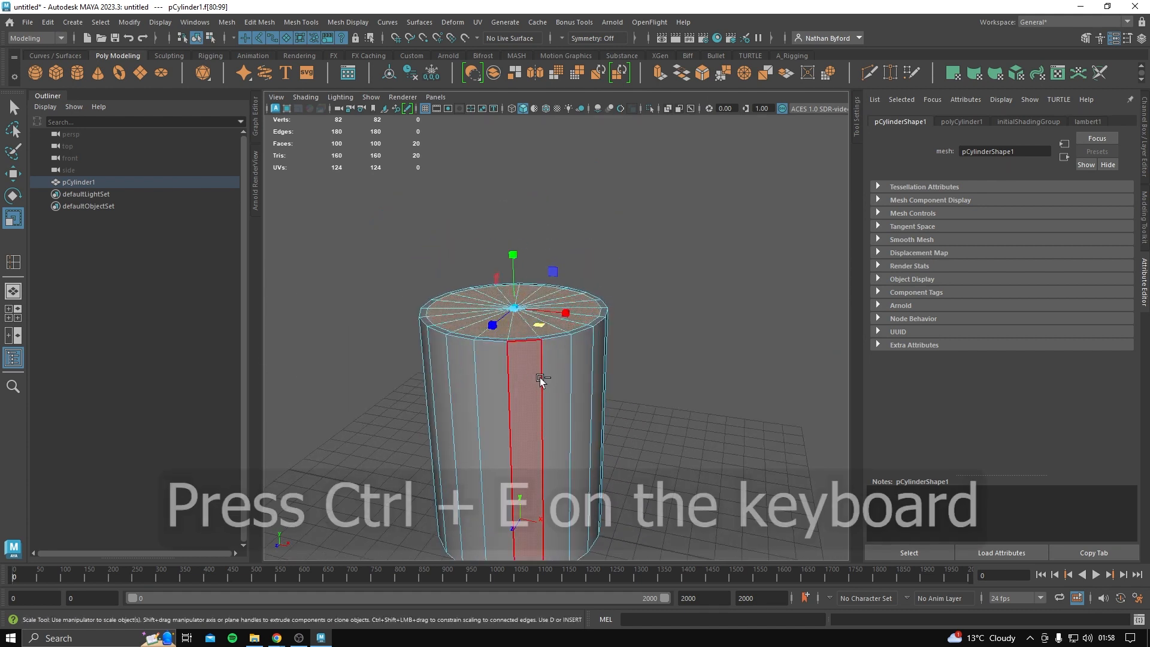
{"action": "key", "text": "ctrl+e"}
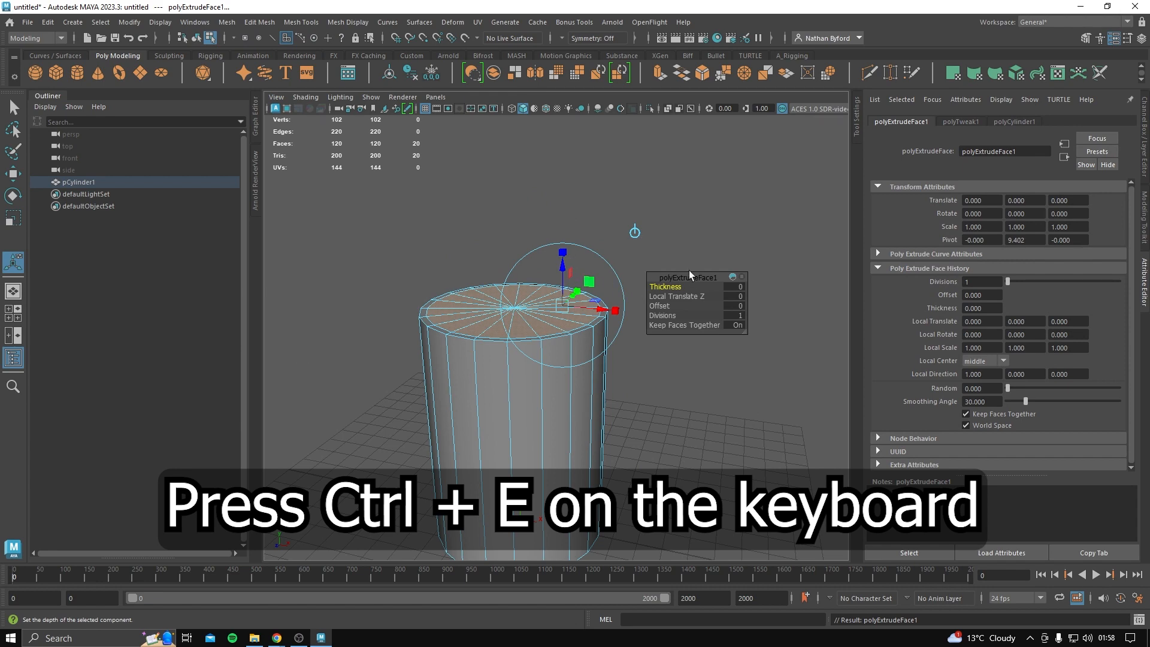
{"action": "left_click_drag", "start_coordinate": [562, 254], "coordinate": [563, 358]}
{"action": "left_click_drag", "start_coordinate": [562, 357], "coordinate": [575, 58], "text": "alt"}
{"action": "scroll", "coordinate": [552, 359], "scroll_direction": "up", "scroll_amount": 3}
{"action": "left_click_drag", "start_coordinate": [553, 291], "coordinate": [538, 267], "text": "alt"}
{"action": "scroll", "coordinate": [538, 267], "scroll_direction": "down", "scroll_amount": 5}
Try extruding one side face of the raised section outward with a Local Translate Z of 2.123, and undo back past it.
{"action": "key", "text": "ctrl+e"}
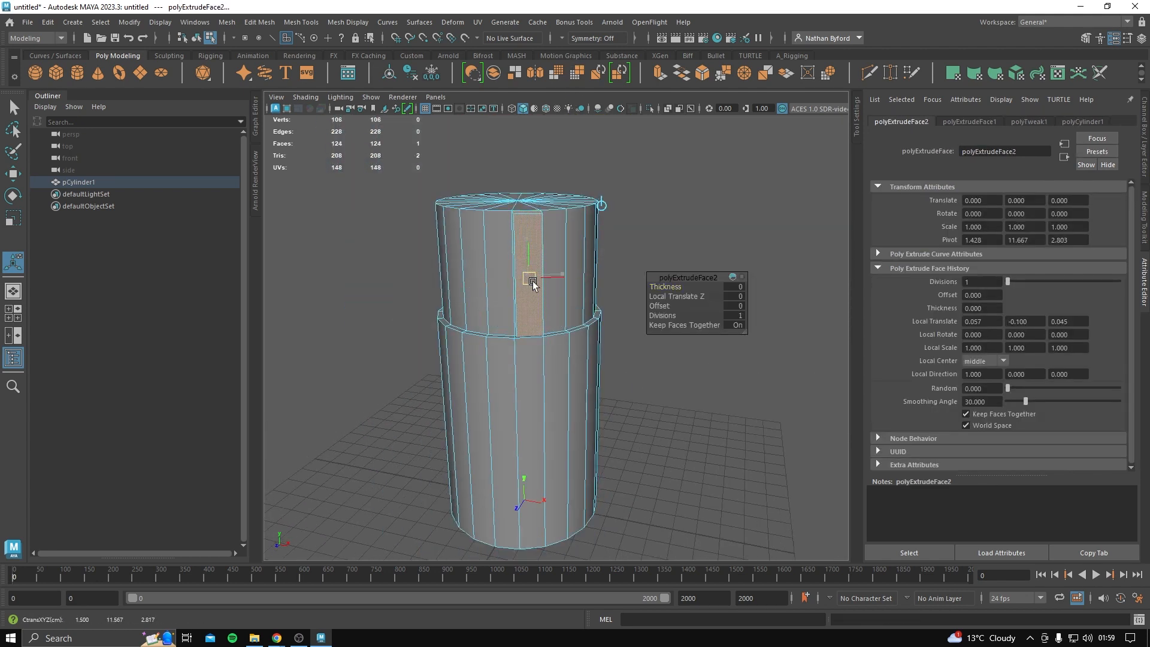
{"action": "left_click_drag", "start_coordinate": [531, 287], "coordinate": [612, 398], "text": "alt"}
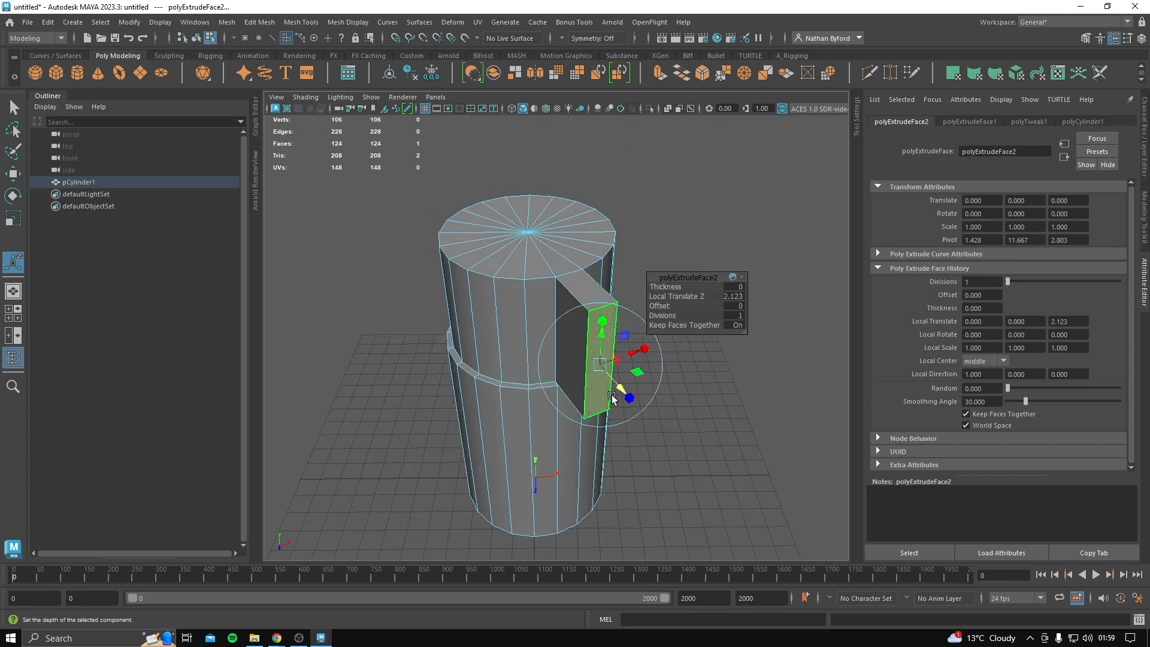
{"action": "key", "text": "ctrl+z"}
{"action": "key", "text": "ctrl+z"}
{"action": "key", "text": "ctrl+z"}
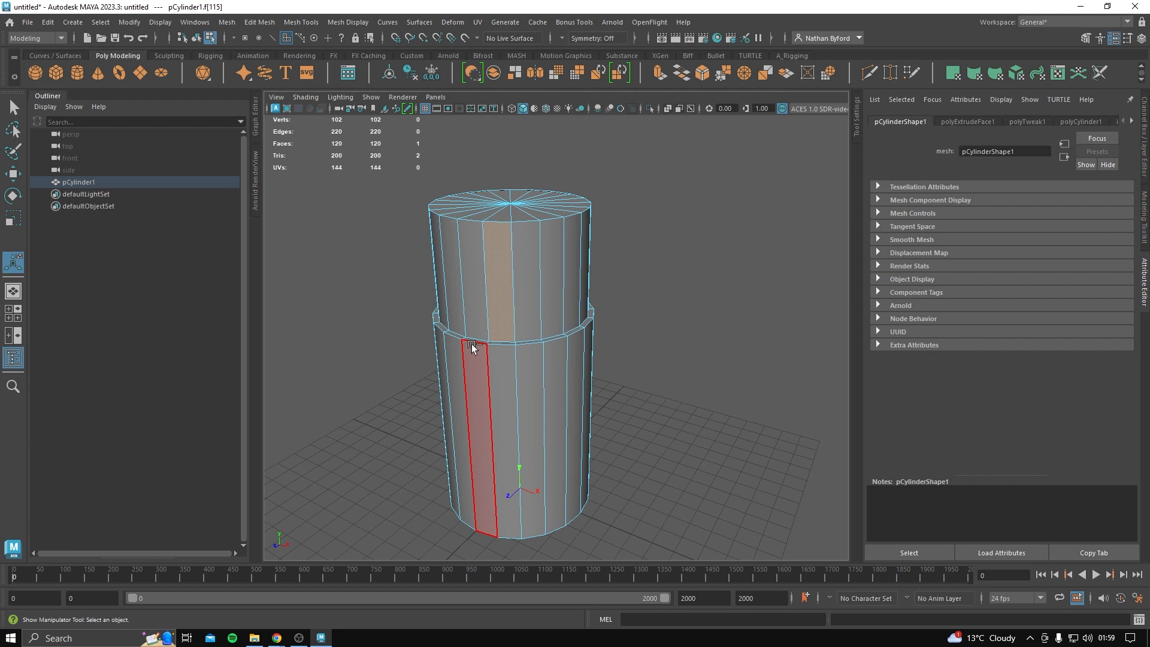
{"action": "key", "text": "ctrl+z"}
{"action": "key", "text": "ctrl+z"}
{"action": "left_click_drag", "start_coordinate": [554, 362], "coordinate": [518, 359]}
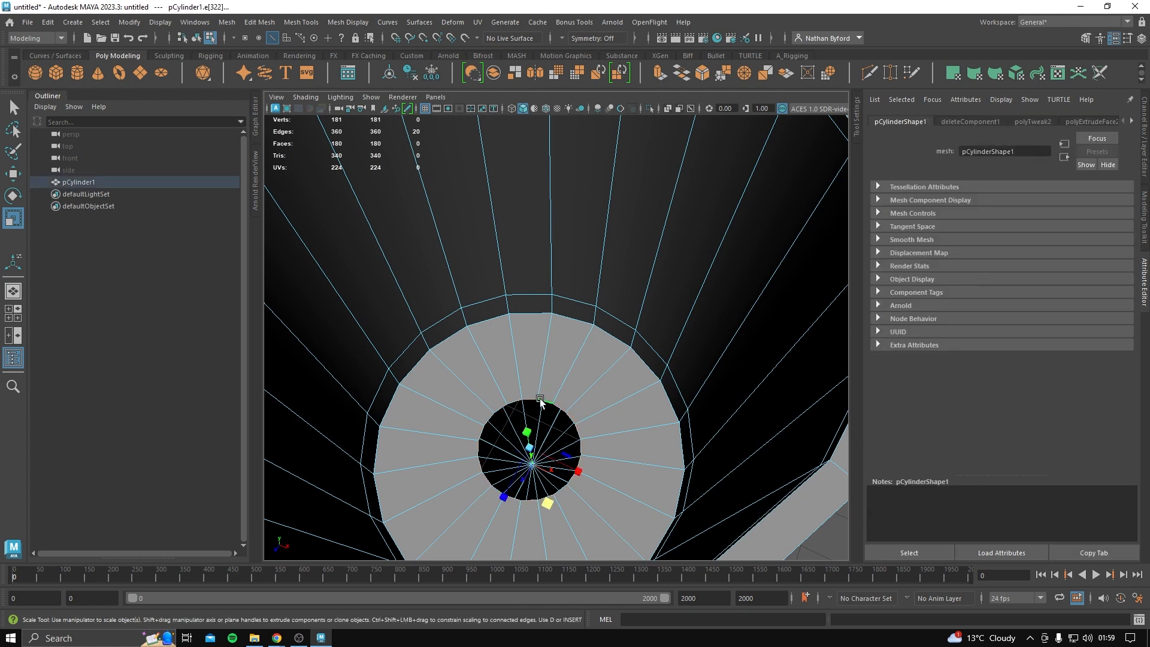
Close the round opening in the middle of the cup's inner floor with Fill Hole.
{"action": "left_click", "coordinate": [422, 144]}
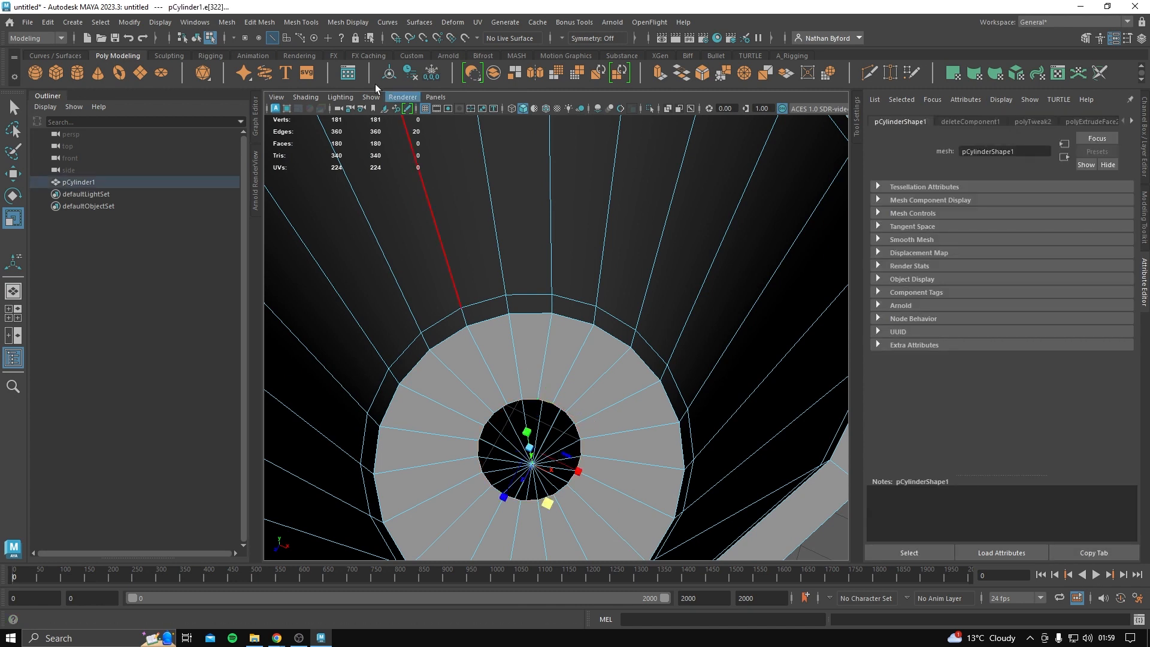
{"action": "left_click", "coordinate": [220, 22]}
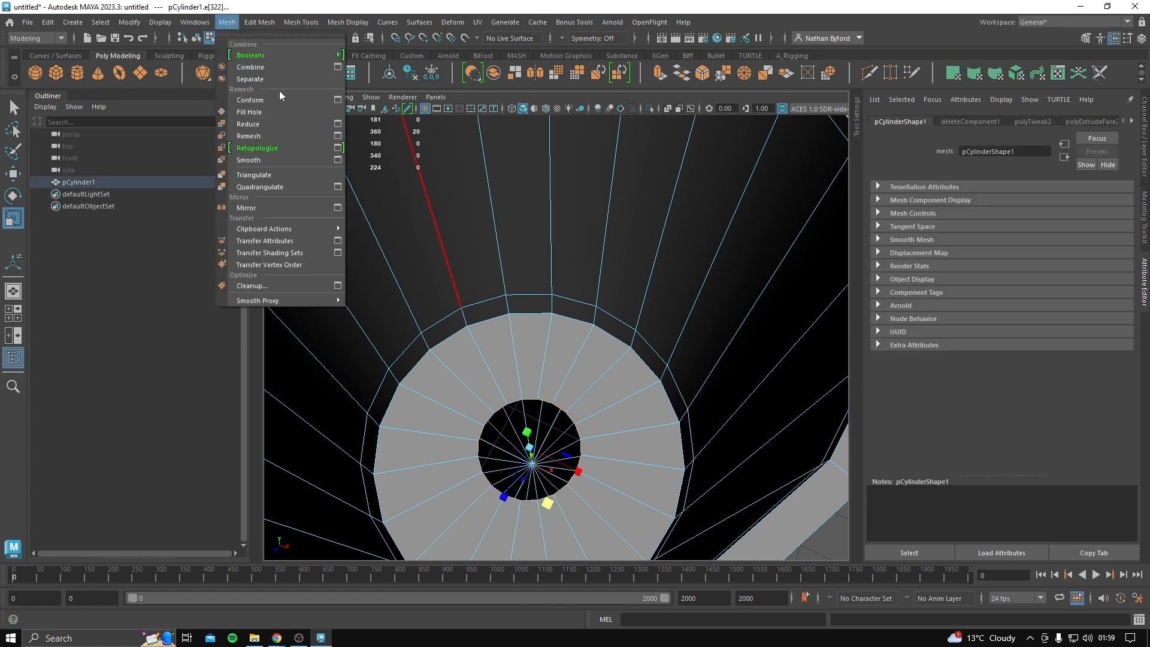
{"action": "left_click", "coordinate": [256, 114]}
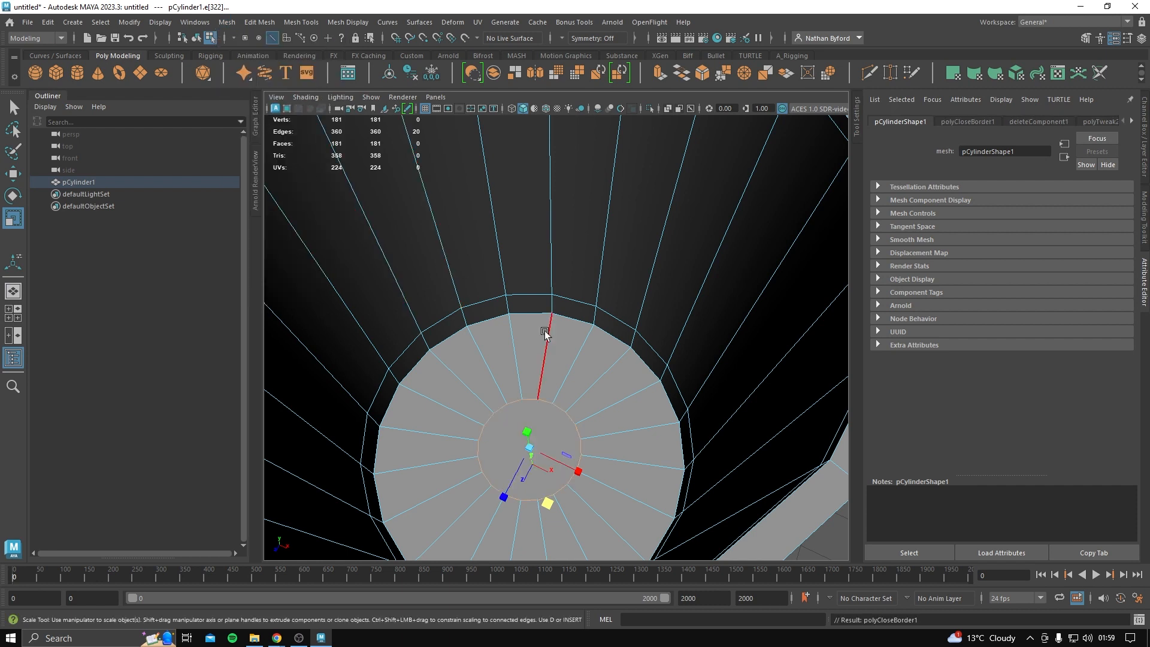
Cut three parallel edges across the filled floor face between opposite border vertices with Multi-Cut.
{"action": "middle_click_drag", "start_coordinate": [557, 432], "coordinate": [586, 460]}
{"action": "left_click_drag", "start_coordinate": [588, 460], "coordinate": [559, 313], "text": "alt"}
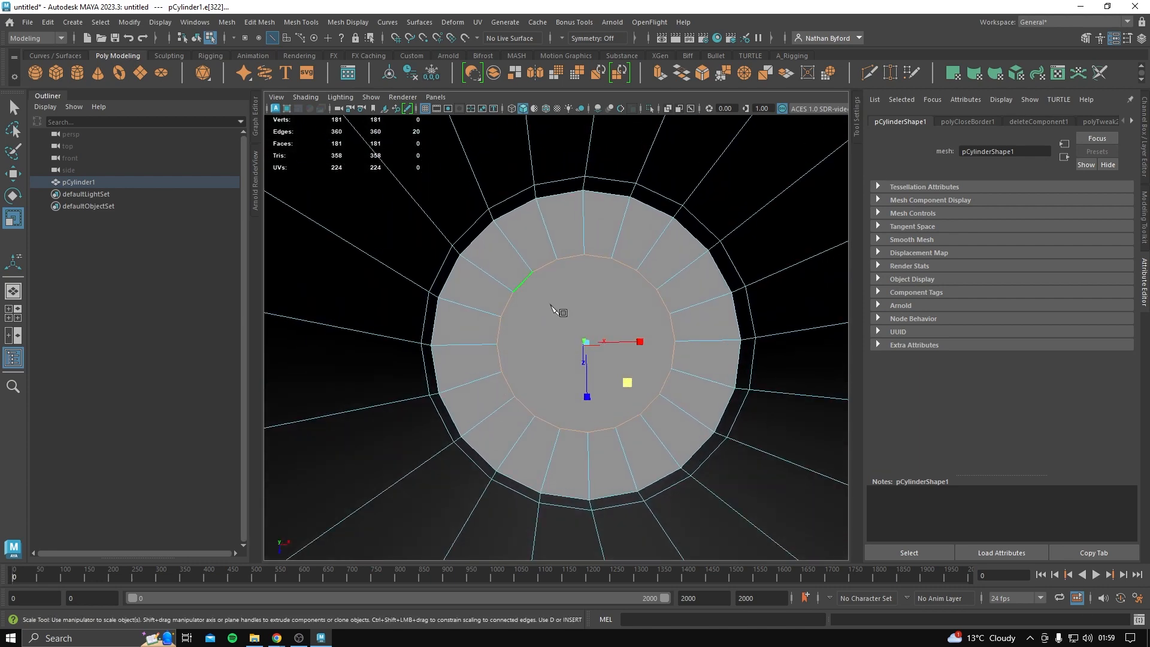
{"action": "key", "text": "ctrl+shift+x"}
{"action": "left_click", "coordinate": [587, 431]}
{"action": "right_click", "coordinate": [588, 432]}
{"action": "left_click", "coordinate": [560, 428]}
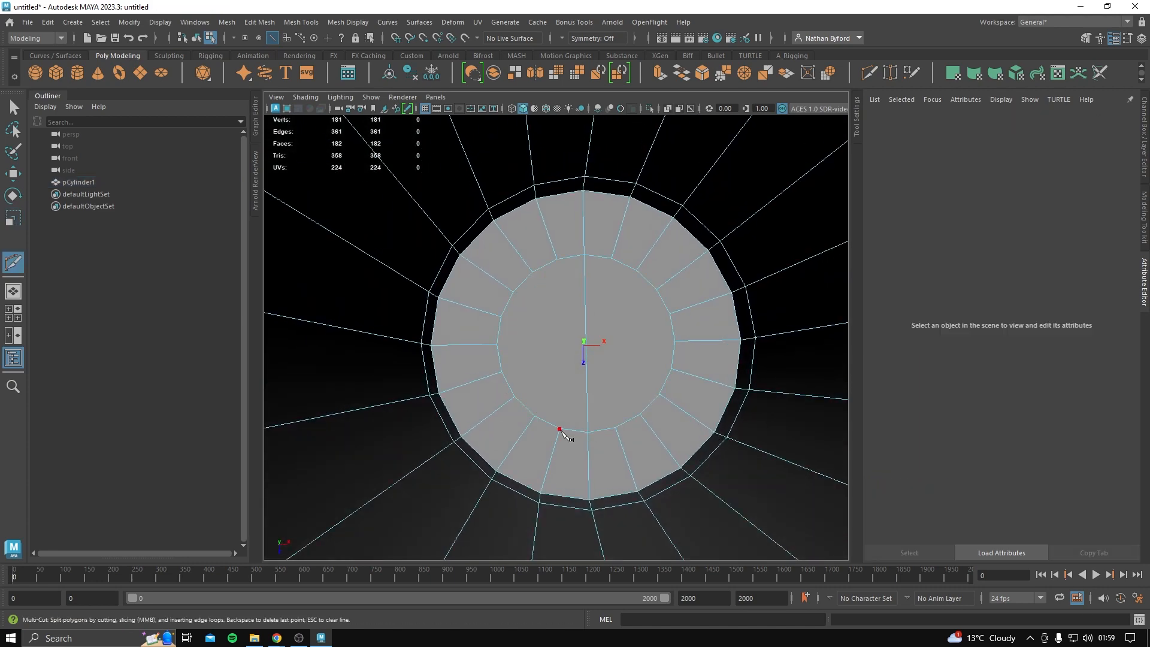
{"action": "left_click", "coordinate": [557, 263]}
{"action": "left_click", "coordinate": [615, 429]}
{"action": "right_click", "coordinate": [615, 429]}
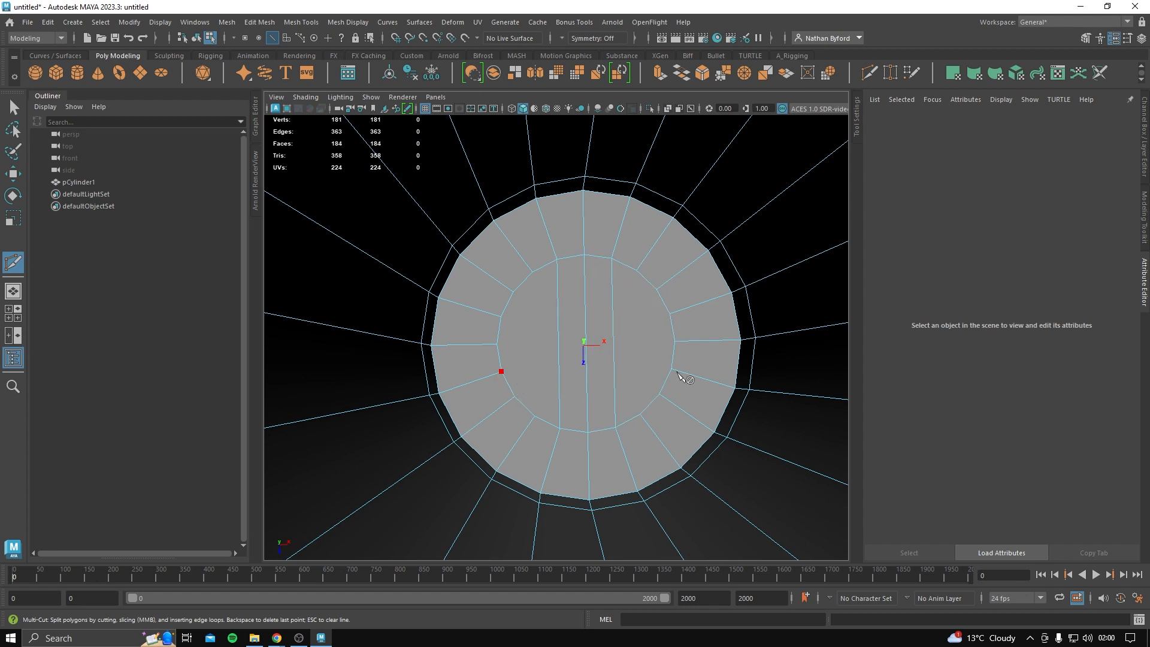
Cut five perpendicular edges between opposite vertices across the filled floor face to complete a grid of quads.
{"action": "key", "text": "ctrl+z"}
{"action": "left_click", "coordinate": [659, 394]}
{"action": "left_click", "coordinate": [514, 396]}
{"action": "left_click", "coordinate": [502, 371]}
{"action": "left_click", "coordinate": [497, 345]}
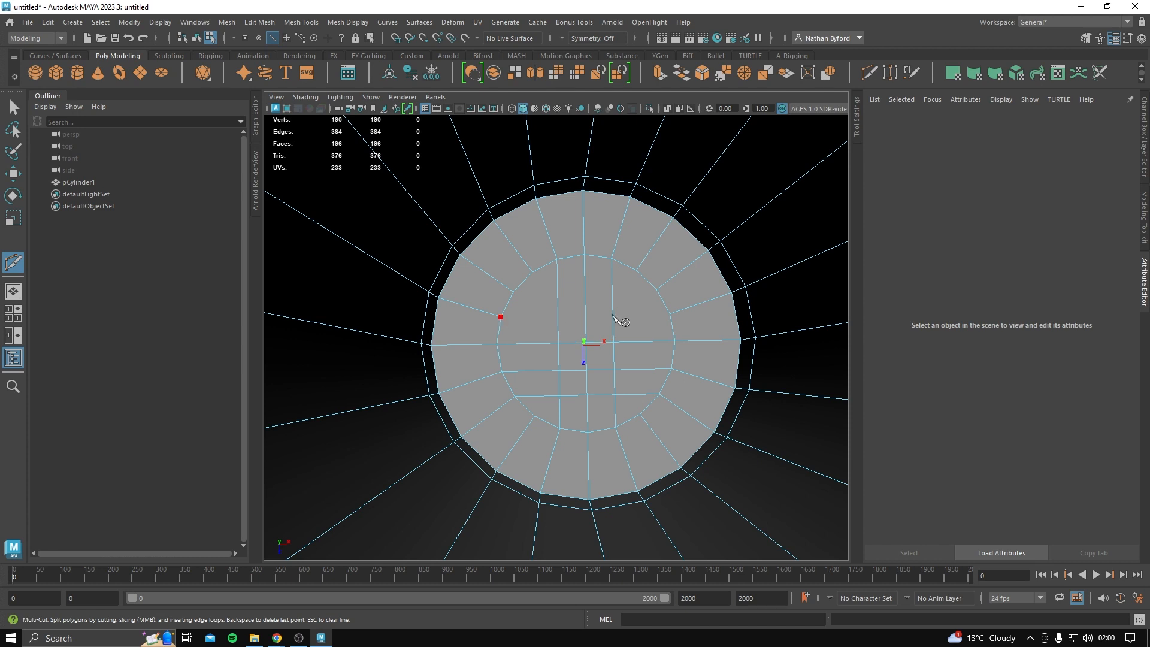
{"action": "right_click", "coordinate": [673, 314]}
Preview the cup floor smoothed, and return to the unsmoothed display.
{"action": "key", "text": "w"}
{"action": "key", "text": "3"}
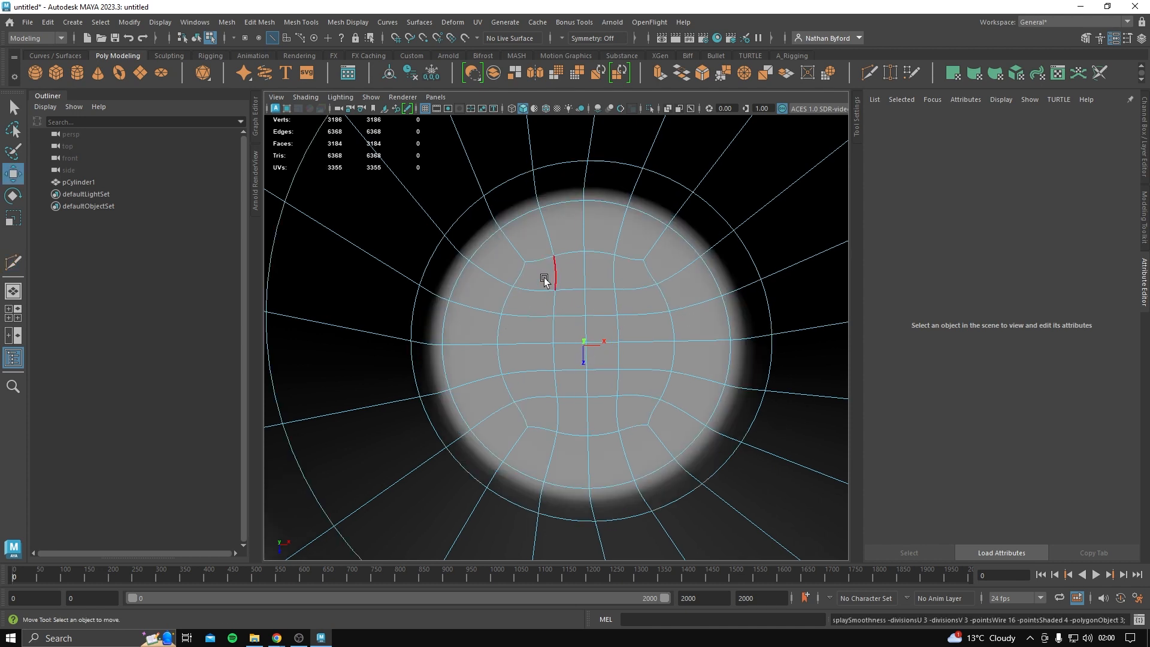
{"action": "key", "text": "1"}
Insert two supporting edge loops close to the cup's outer bottom edge with Multi-Cut.
{"action": "left_click_drag", "start_coordinate": [524, 274], "coordinate": [551, 327], "text": "alt"}
{"action": "scroll", "coordinate": [565, 411], "scroll_direction": "up", "scroll_amount": 2}
{"action": "middle_click_drag", "start_coordinate": [566, 411], "coordinate": [551, 337], "text": "alt"}
{"action": "key", "text": "ctrl+shift+x"}
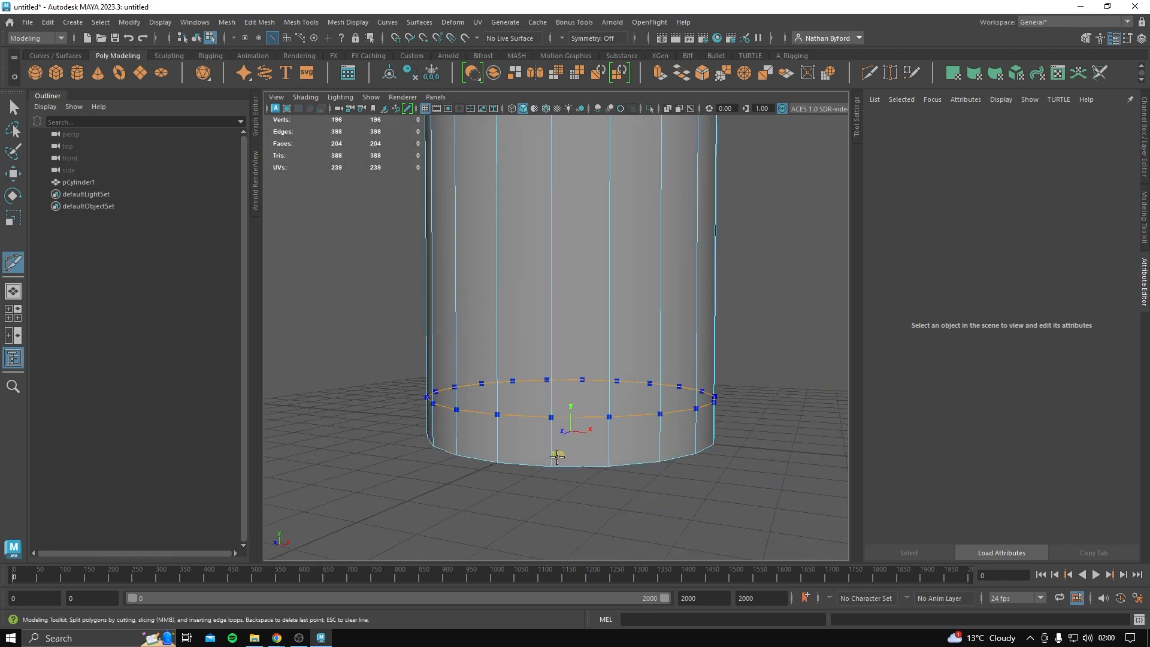
{"action": "left_click", "coordinate": [557, 456], "text": "ctrl"}
{"action": "left_click_drag", "start_coordinate": [560, 443], "coordinate": [604, 397], "text": "alt"}
{"action": "left_click", "coordinate": [551, 420], "text": "ctrl"}
{"action": "key", "text": "w"}
Check the whole cup in smooth preview, and switch back to the unsmoothed mesh.
{"action": "scroll", "coordinate": [605, 397], "scroll_direction": "down", "scroll_amount": 5}
{"action": "left_click_drag", "start_coordinate": [601, 341], "coordinate": [595, 396], "text": "alt"}
{"action": "left_click_drag", "start_coordinate": [584, 287], "coordinate": [547, 325], "text": "alt"}
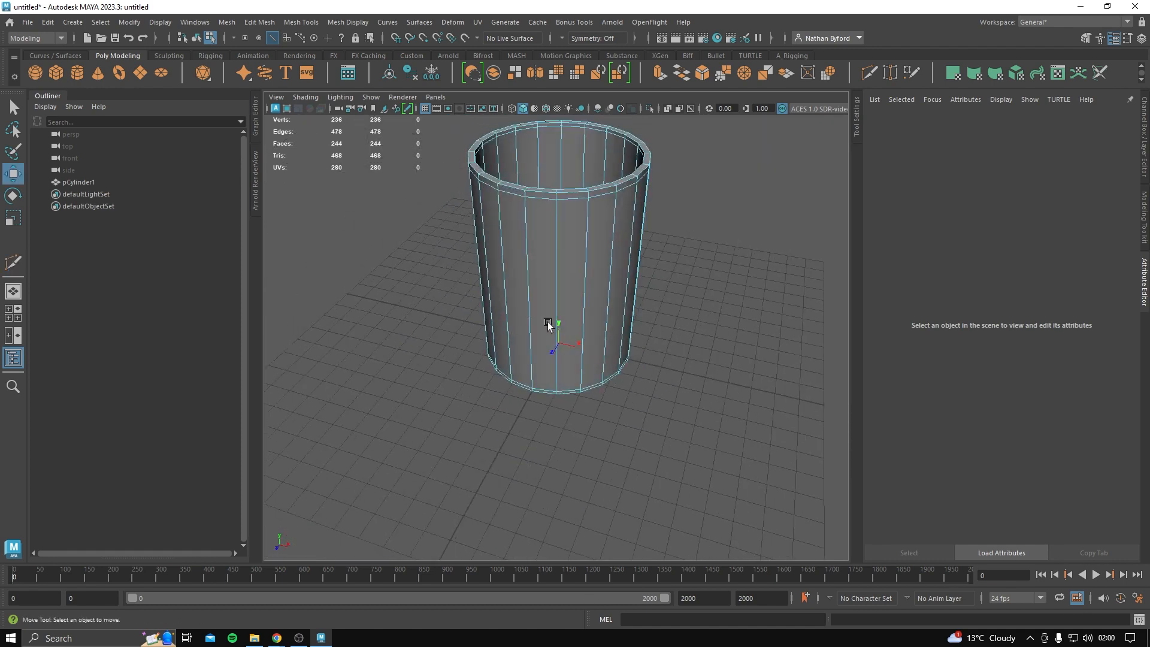
{"action": "middle_click_drag", "start_coordinate": [547, 325], "coordinate": [539, 393], "text": "alt"}
{"action": "key", "text": "3"}
{"action": "key", "text": "1"}
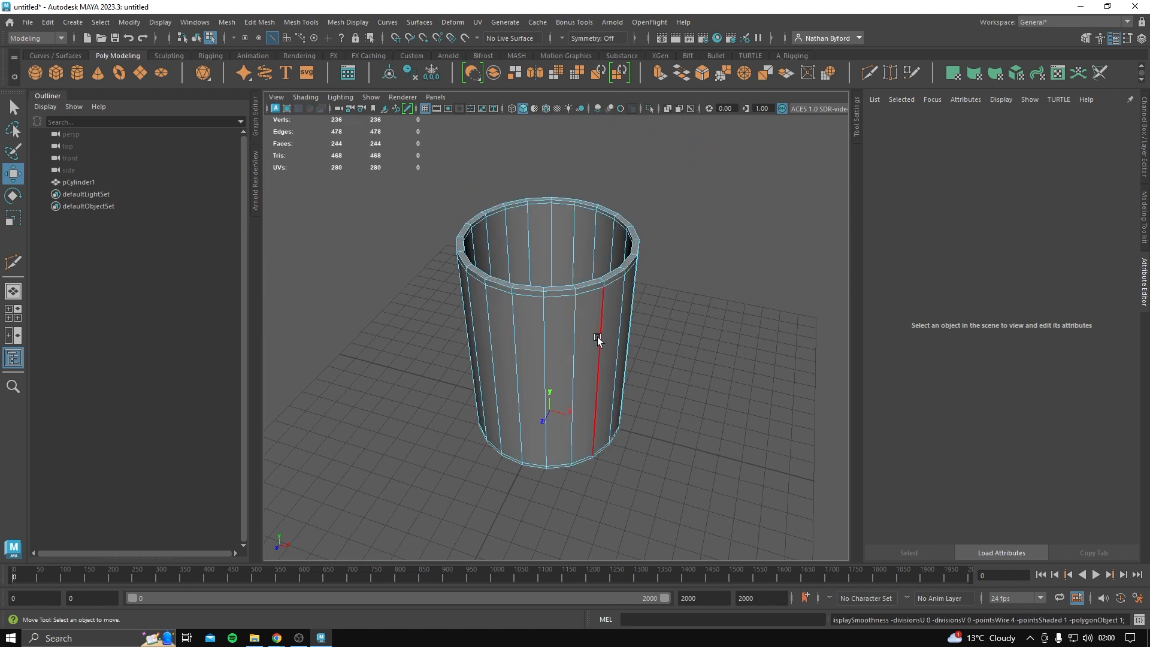
Select the cup as an object and smooth its mesh with 1 division.
{"action": "left_click", "coordinate": [567, 317]}
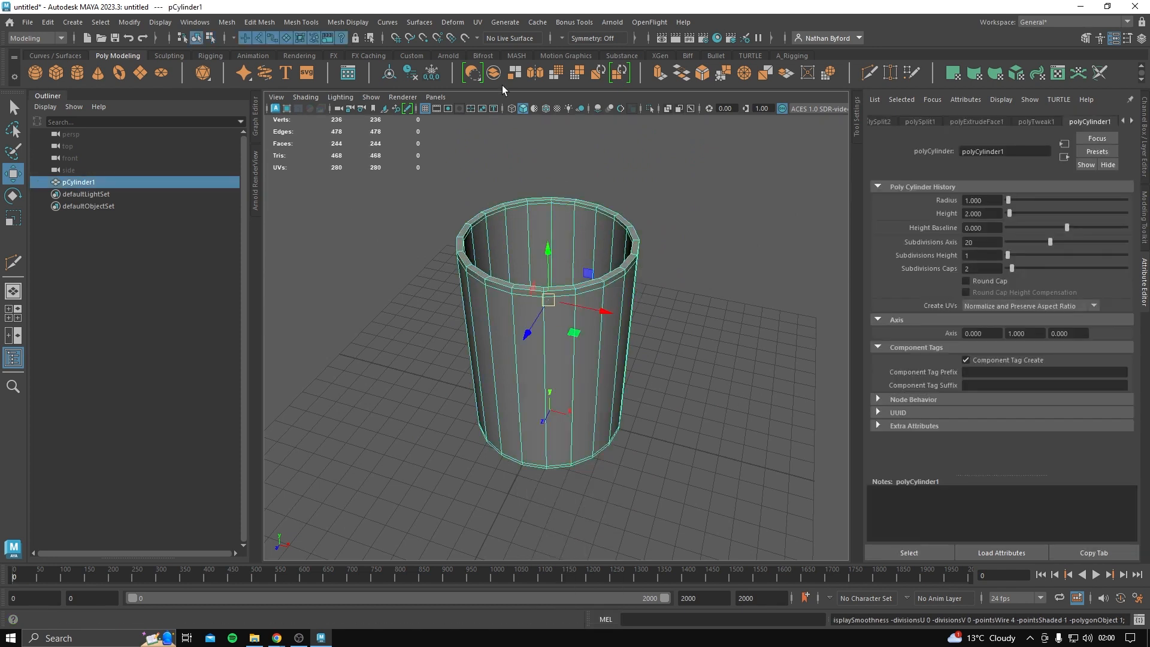
{"action": "left_click", "coordinate": [551, 73]}
{"action": "middle_click_drag", "start_coordinate": [600, 192], "coordinate": [552, 115], "text": "alt"}
{"action": "left_click_drag", "start_coordinate": [647, 263], "coordinate": [506, 200], "text": "alt"}
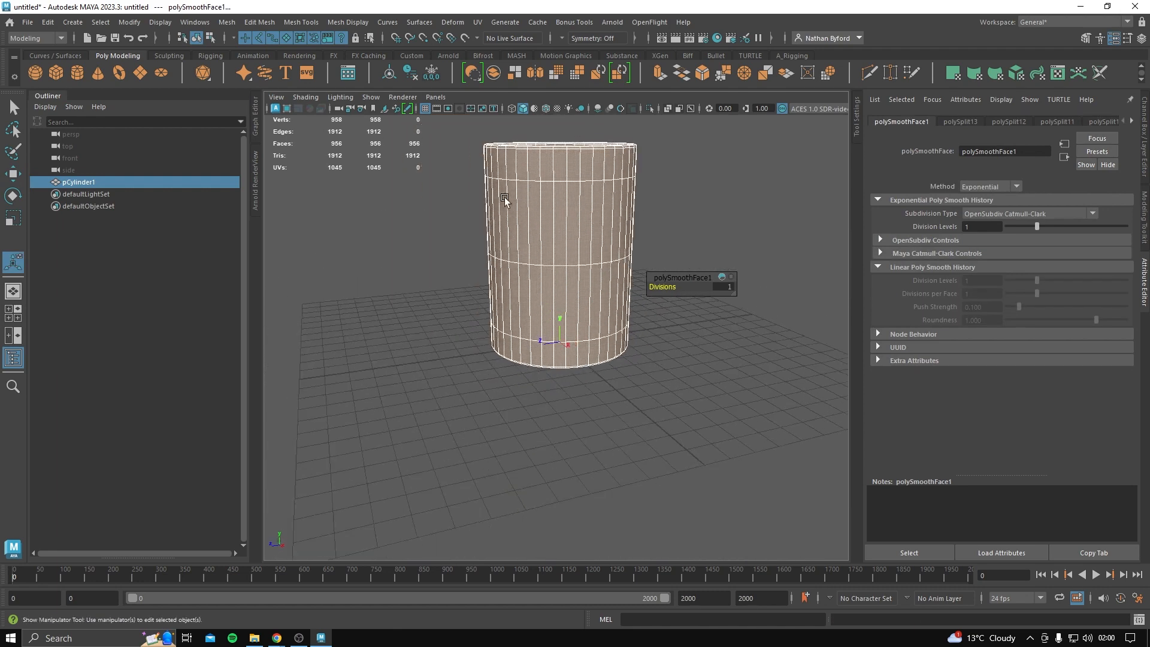
Insert four horizontal edge loops around the cup's wall with Multi-Cut, two in the upper half and two in the lower half.
{"action": "right_click_drag", "start_coordinate": [505, 200], "coordinate": [653, 275], "text": "alt"}
{"action": "middle_click_drag", "start_coordinate": [533, 206], "coordinate": [585, 294], "text": "alt"}
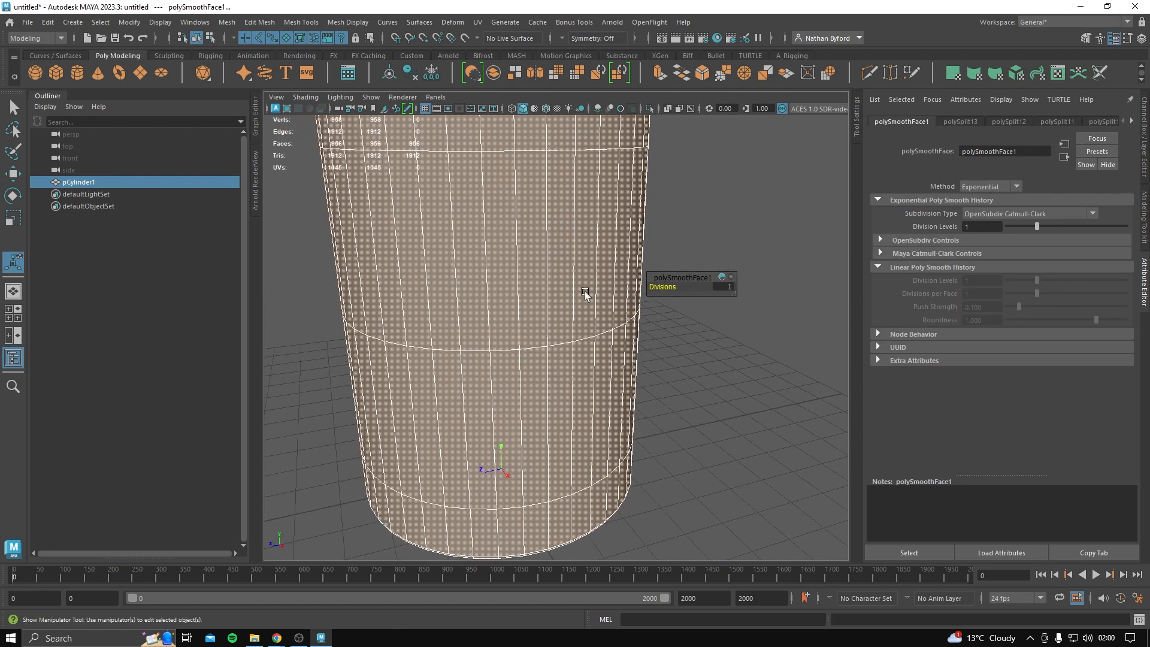
{"action": "key", "text": "ctrl+shift+x"}
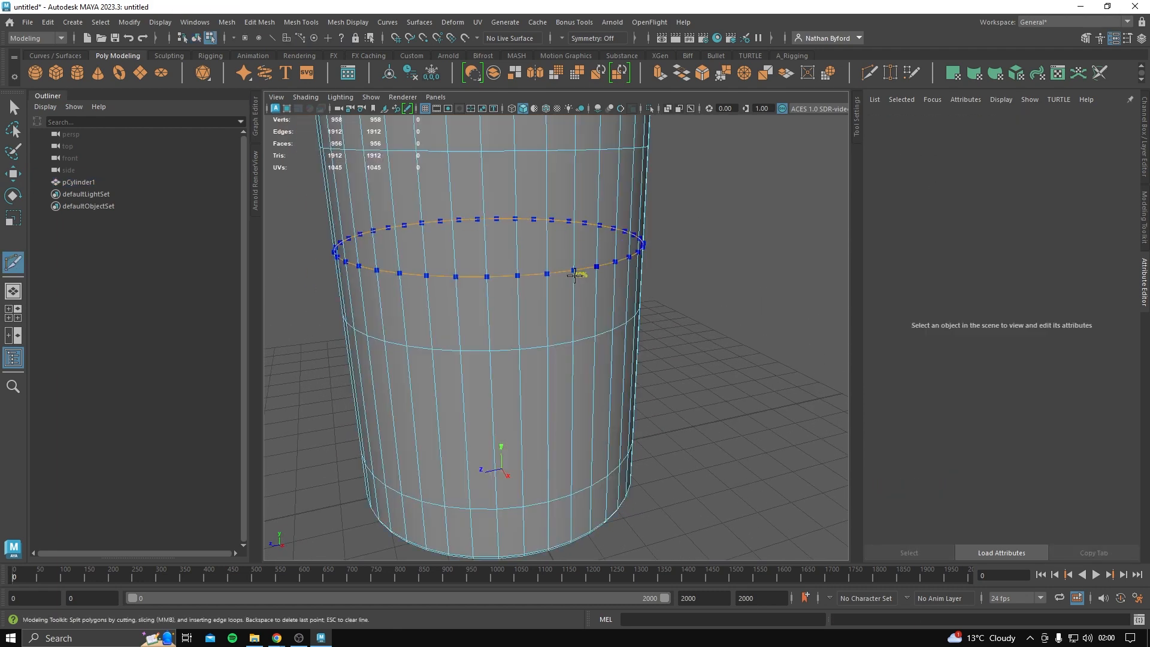
{"action": "left_click", "coordinate": [569, 159], "text": "ctrl"}
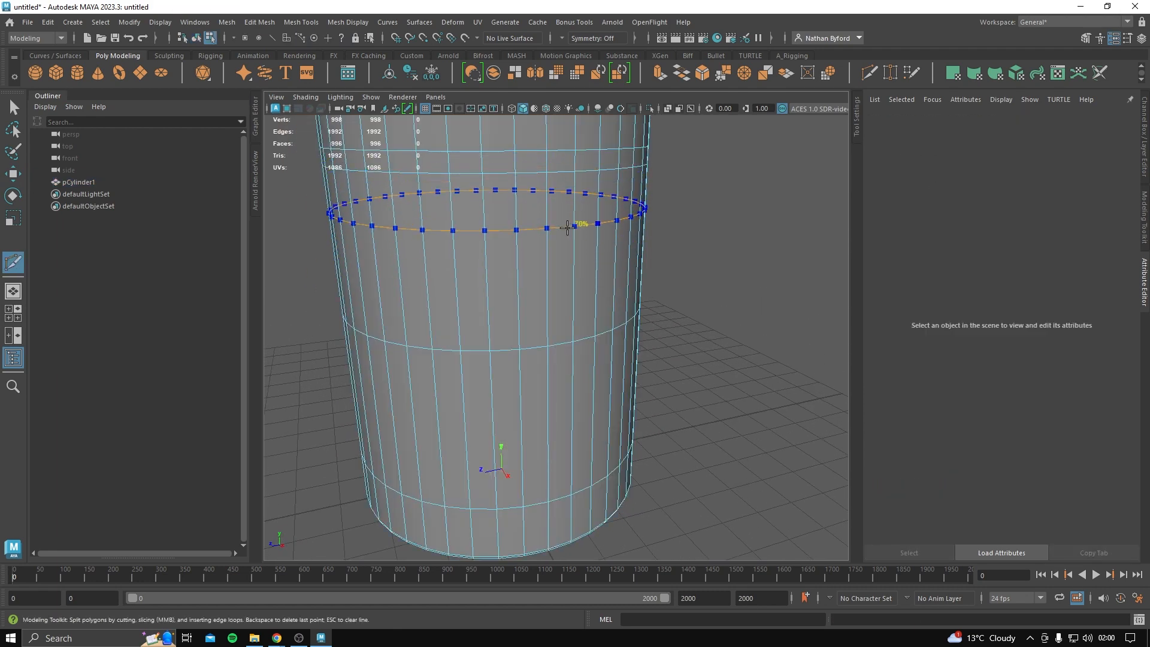
{"action": "left_click", "coordinate": [565, 237], "text": "ctrl"}
{"action": "left_click", "coordinate": [593, 413], "text": "ctrl"}
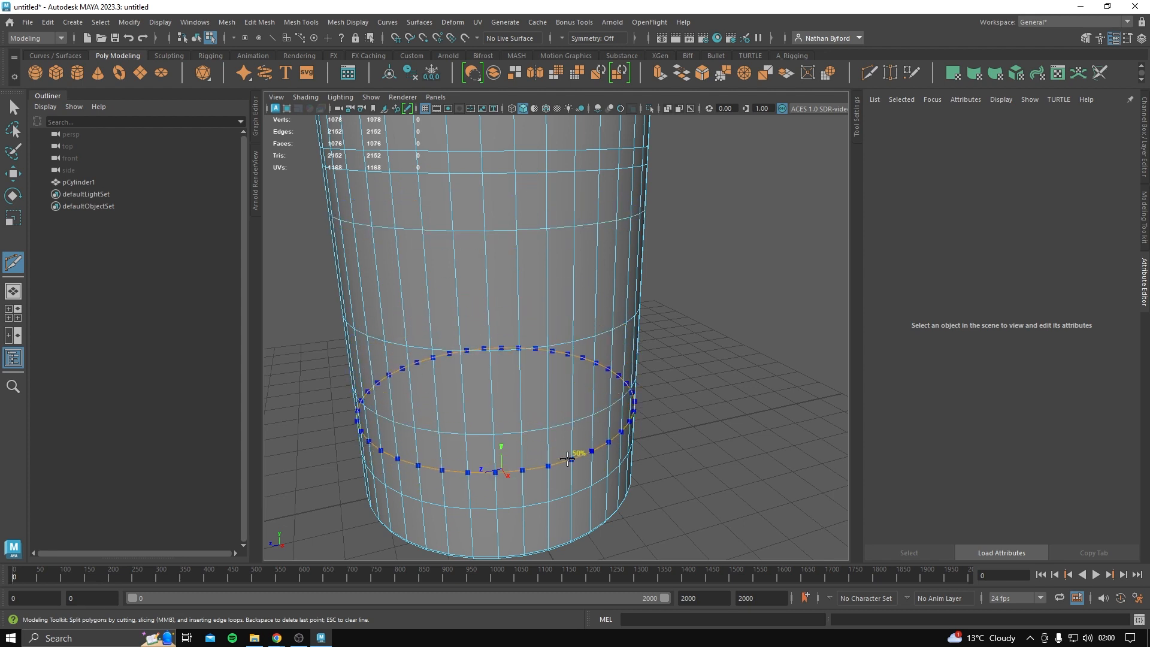
{"action": "left_click", "coordinate": [572, 455], "text": "ctrl"}
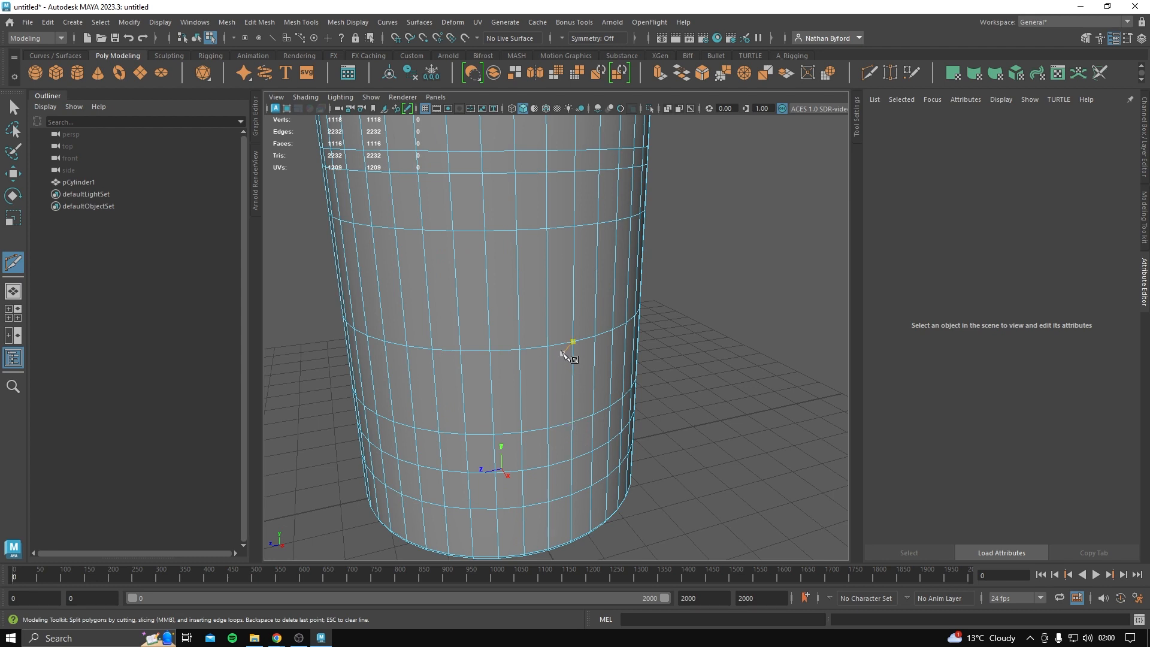
{"action": "key", "text": "w"}
Delete two adjacent wall faces in the upper band and the two matching faces in the lower band to open two holes.
{"action": "scroll", "coordinate": [559, 351], "scroll_direction": "down", "scroll_amount": 5}
{"action": "right_click_drag", "start_coordinate": [554, 277], "coordinate": [577, 276]}
{"action": "left_click", "coordinate": [556, 274]}
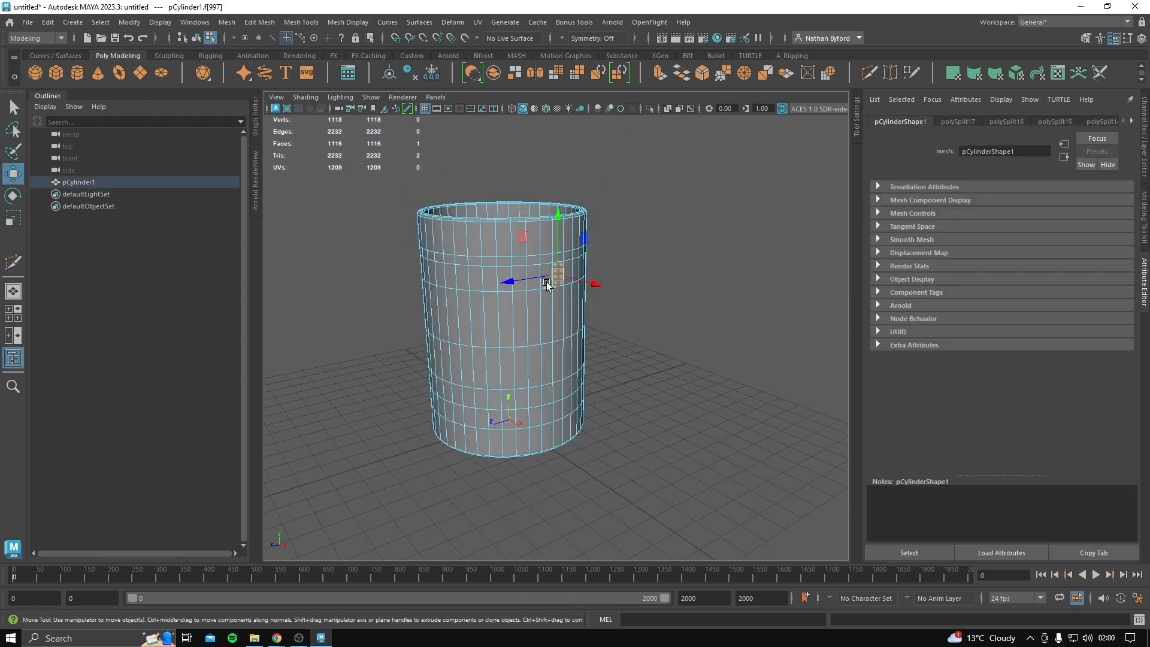
{"action": "key", "text": "q"}
{"action": "left_click", "coordinate": [547, 277], "text": "shift"}
{"action": "left_click", "coordinate": [548, 413], "text": "shift"}
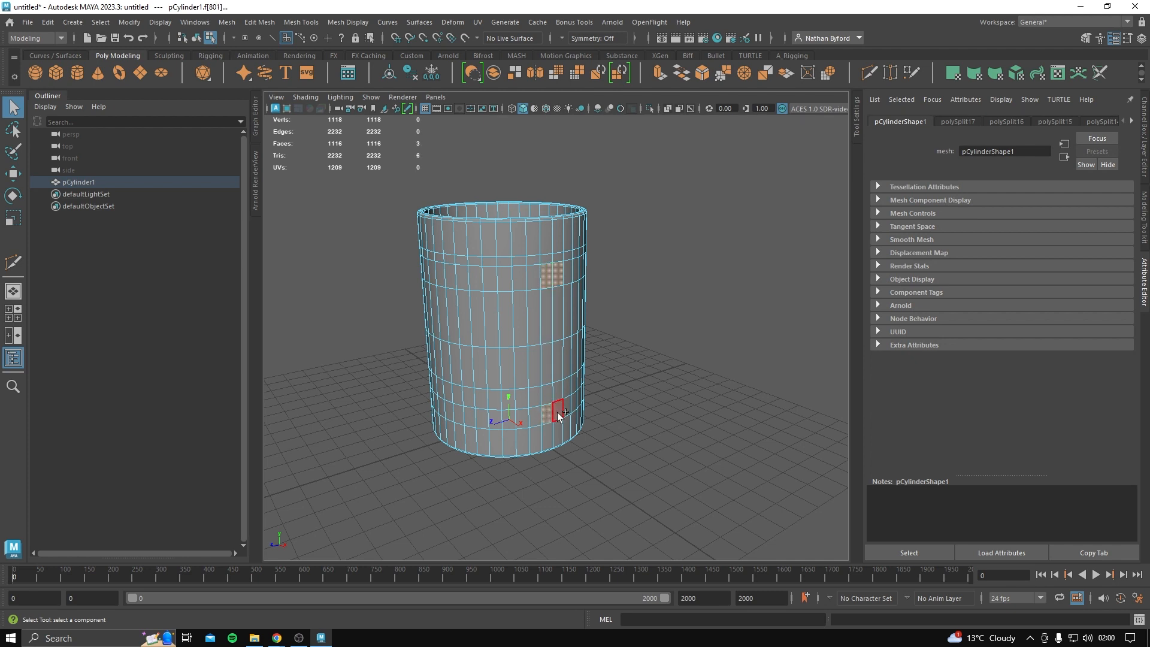
{"action": "left_click", "coordinate": [558, 413], "text": "shift"}
{"action": "middle_click_drag", "start_coordinate": [569, 358], "coordinate": [565, 400], "text": "alt"}
{"action": "scroll", "coordinate": [592, 430], "scroll_direction": "up", "scroll_amount": 3}
{"action": "middle_click_drag", "start_coordinate": [560, 453], "coordinate": [559, 437], "text": "alt"}
{"action": "key", "text": "ctrl+z"}
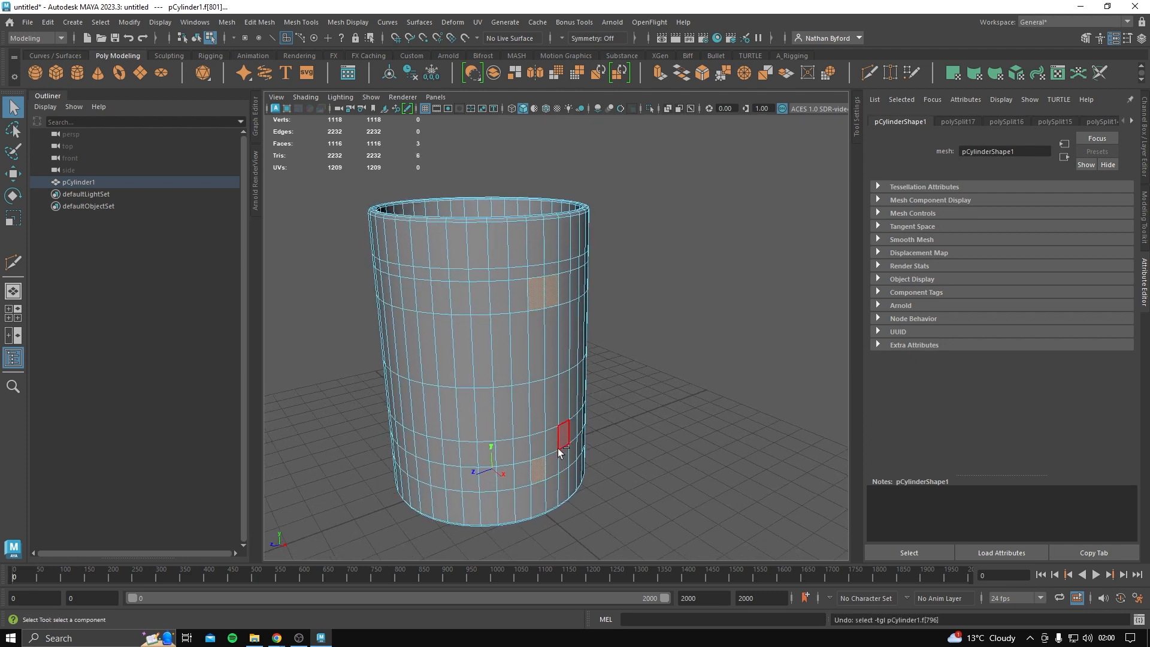
{"action": "left_click", "coordinate": [548, 447], "text": "shift"}
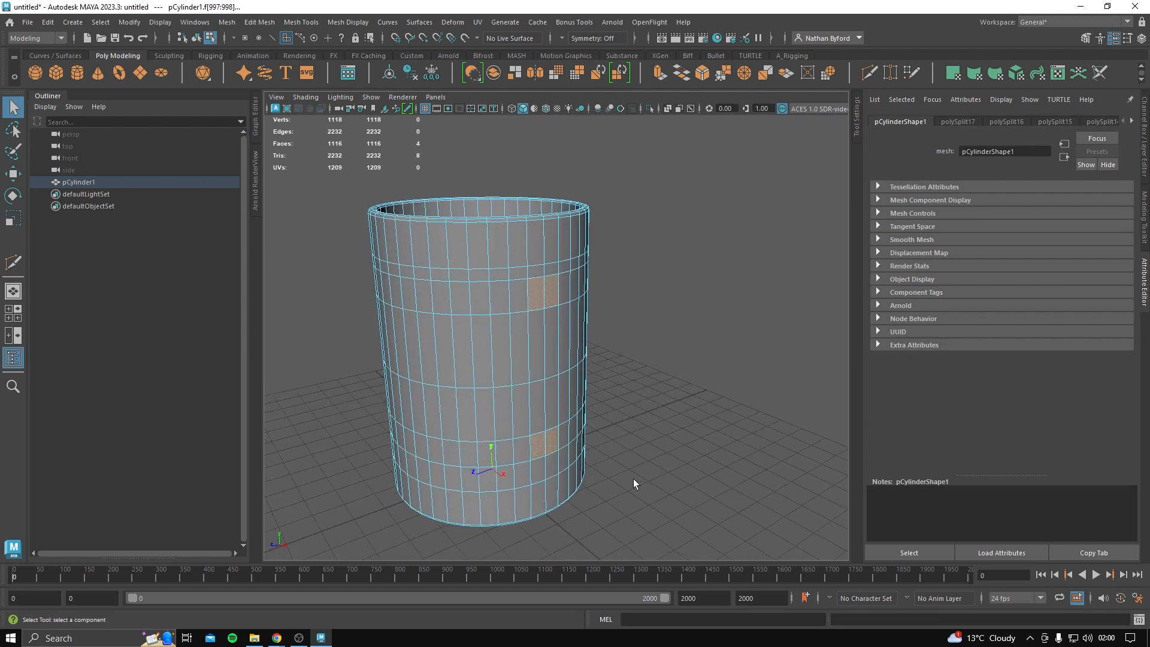
{"action": "key", "text": "Delete"}
Bridge the top and bottom border edges of one half of the upper wall opening.
{"action": "right_click_drag", "start_coordinate": [545, 303], "coordinate": [548, 250]}
{"action": "scroll", "coordinate": [549, 456], "scroll_direction": "up", "scroll_amount": 2}
{"action": "middle_click_drag", "start_coordinate": [606, 502], "coordinate": [611, 372], "text": "alt"}
{"action": "scroll", "coordinate": [605, 399], "scroll_direction": "up", "scroll_amount": 2}
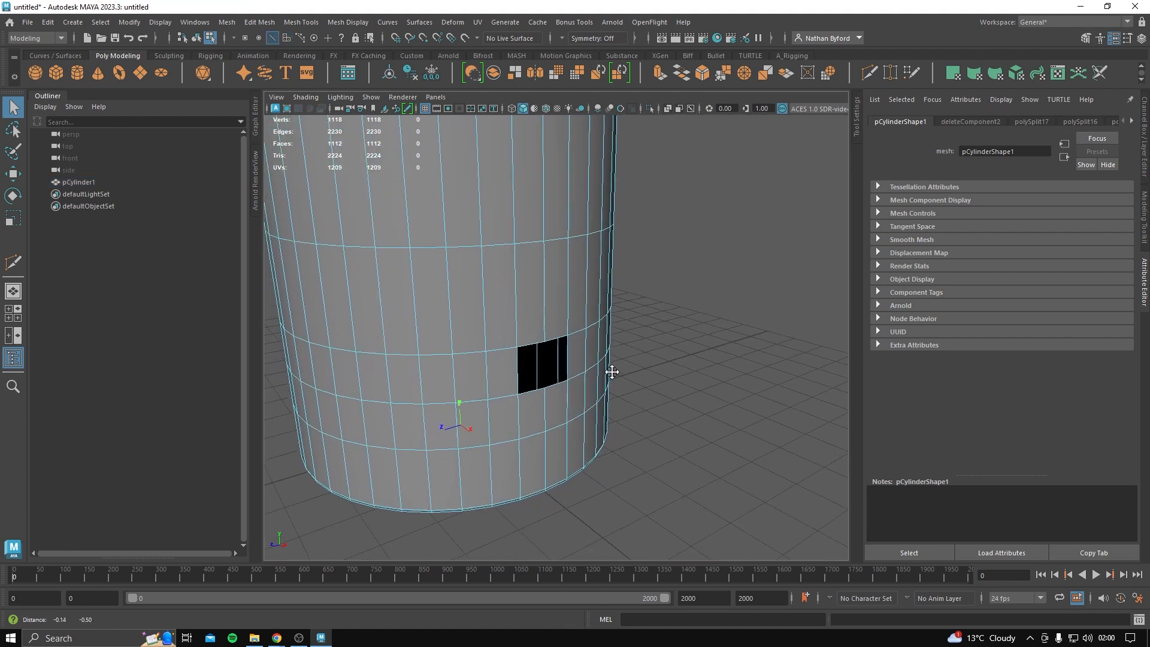
{"action": "double_click", "coordinate": [554, 384]}
{"action": "middle_click_drag", "start_coordinate": [540, 305], "coordinate": [548, 478], "text": "alt"}
{"action": "double_click", "coordinate": [564, 303], "text": "shift"}
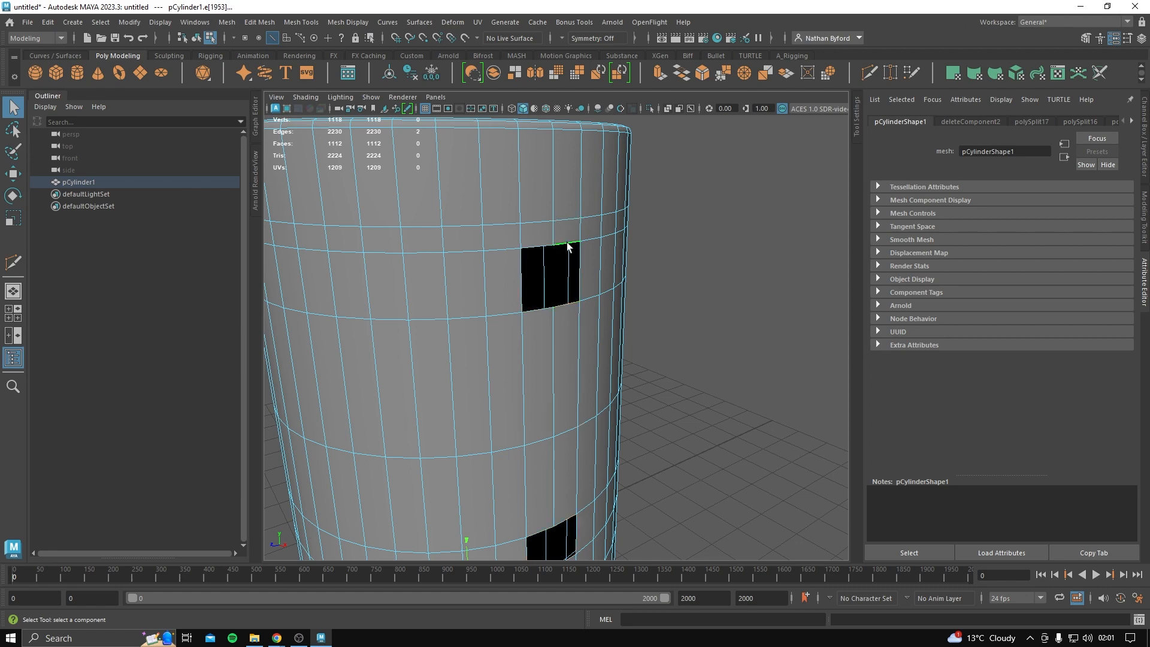
{"action": "left_click_drag", "start_coordinate": [524, 328], "coordinate": [561, 272], "text": "alt"}
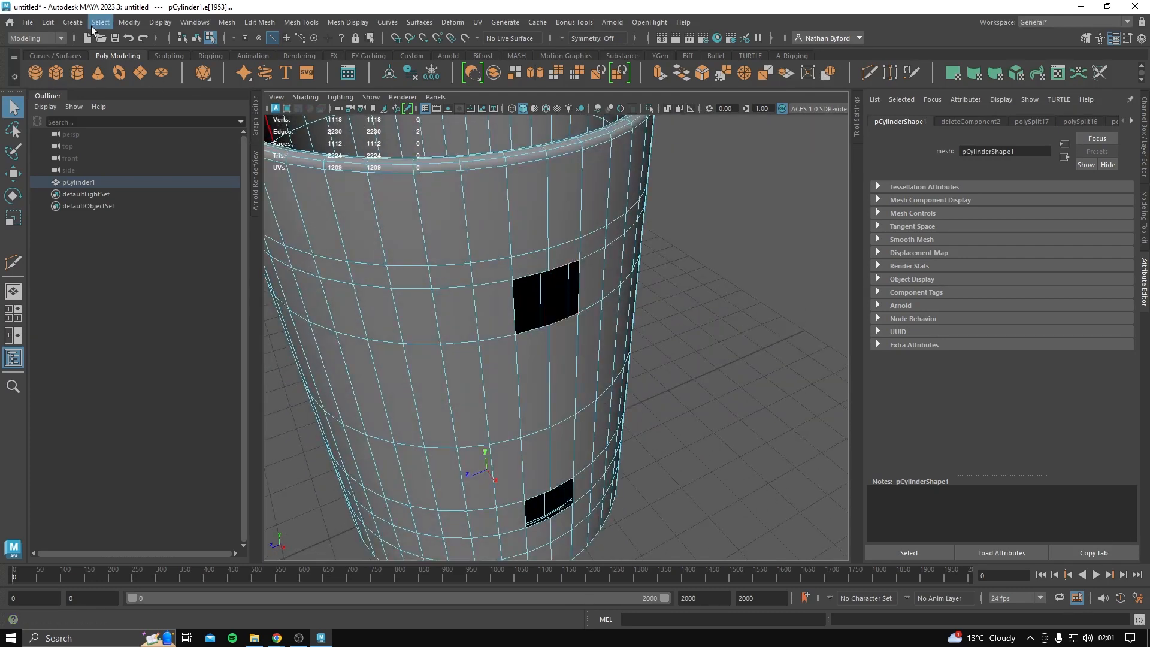
{"action": "left_click", "coordinate": [227, 22]}
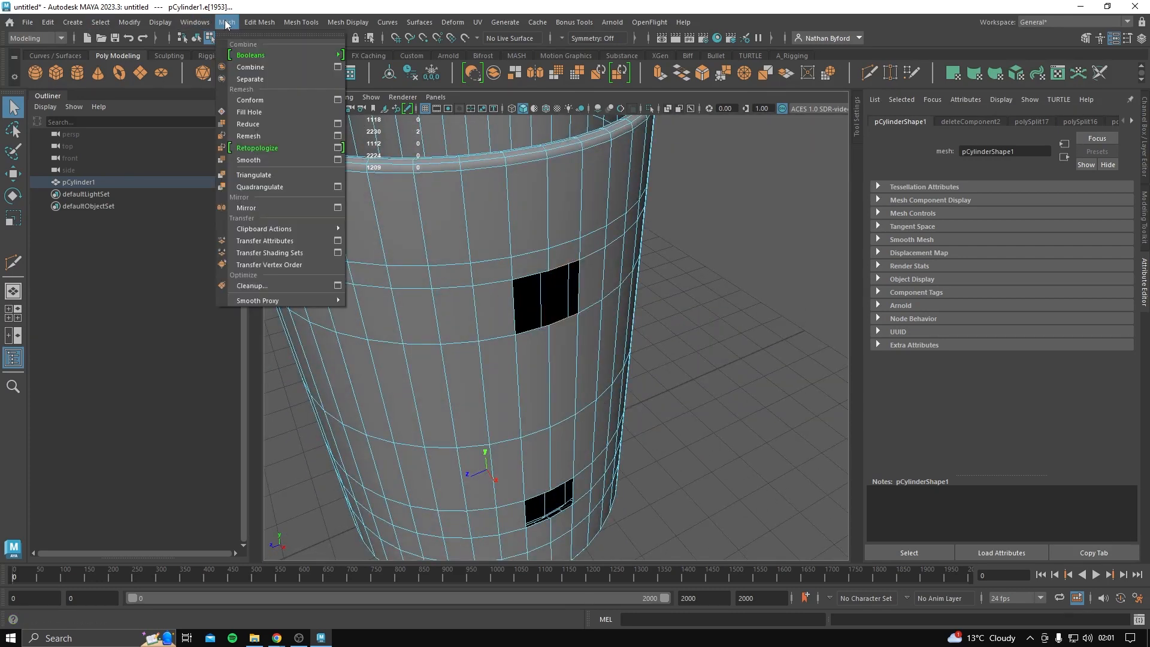
{"action": "mouse_move", "coordinate": [245, 25]}
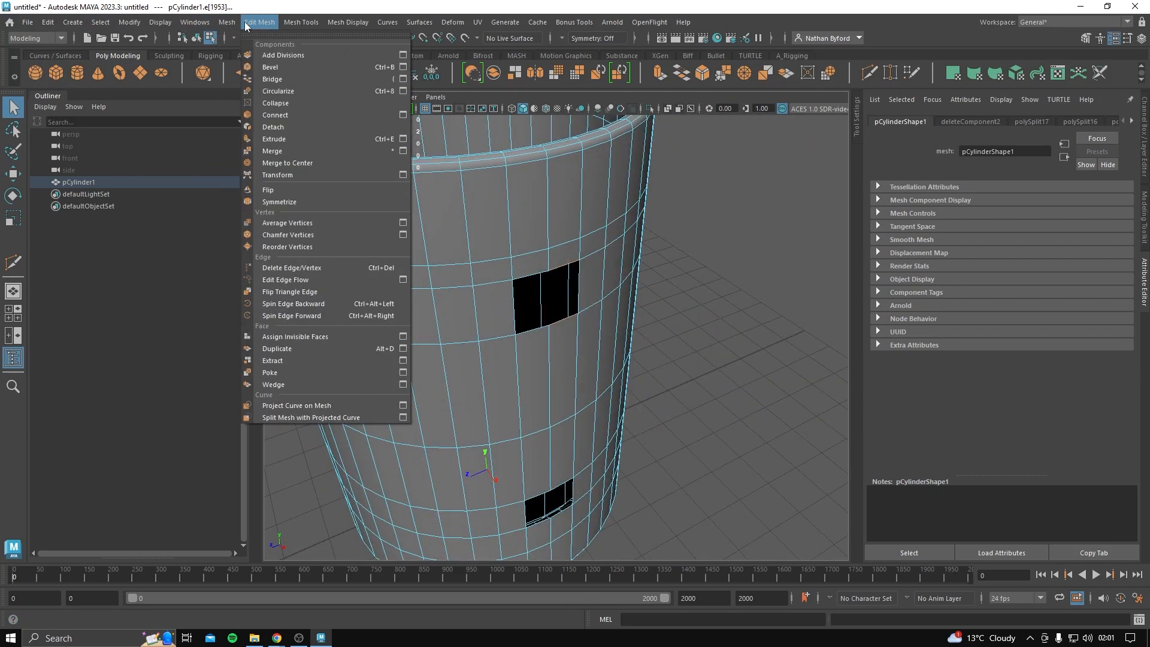
{"action": "left_click", "coordinate": [286, 80]}
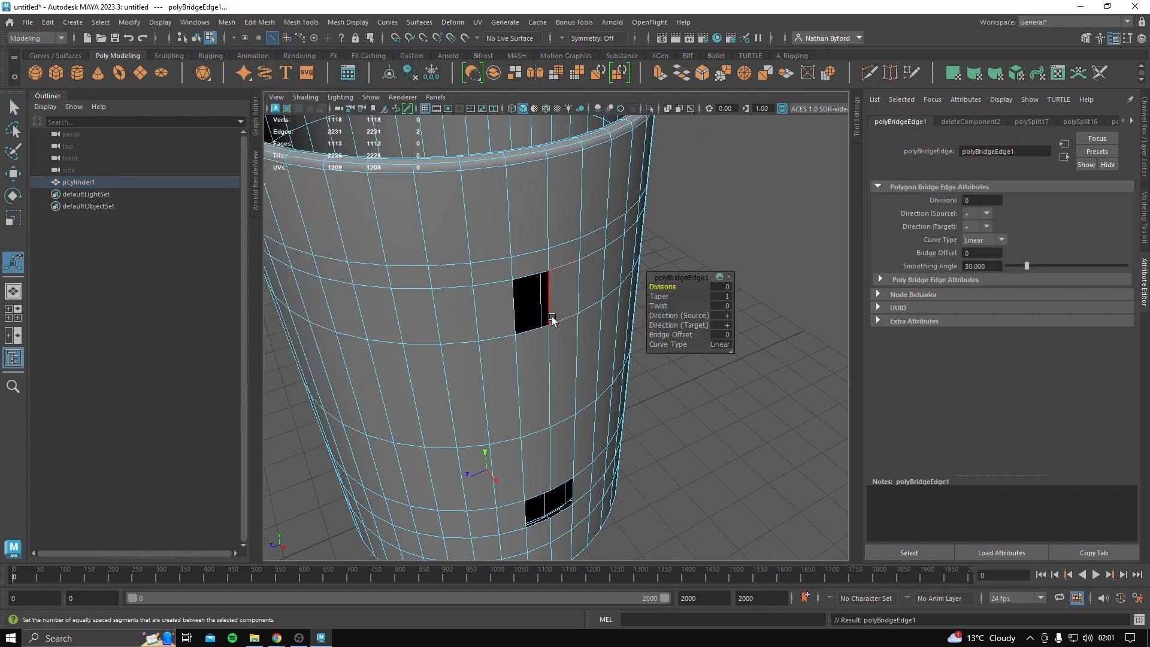
Bridge the two side edges of the remaining gap in the upper wall opening.
{"action": "left_click", "coordinate": [512, 298]}
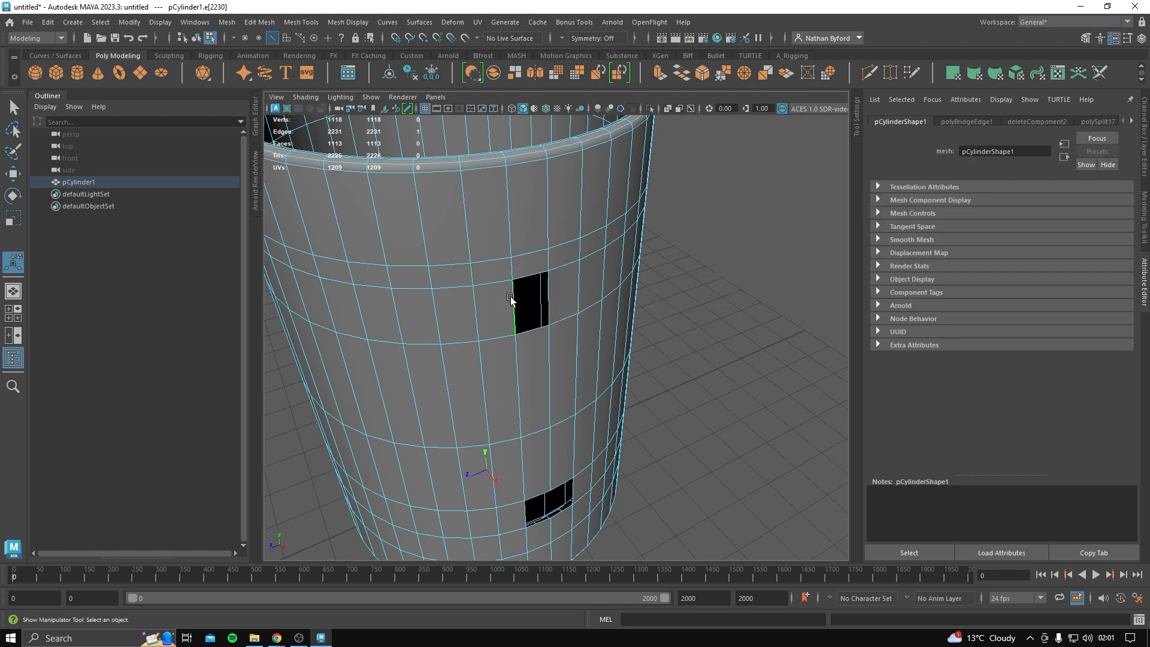
{"action": "left_click", "coordinate": [547, 299], "text": "shift"}
{"action": "left_click", "coordinate": [227, 22]}
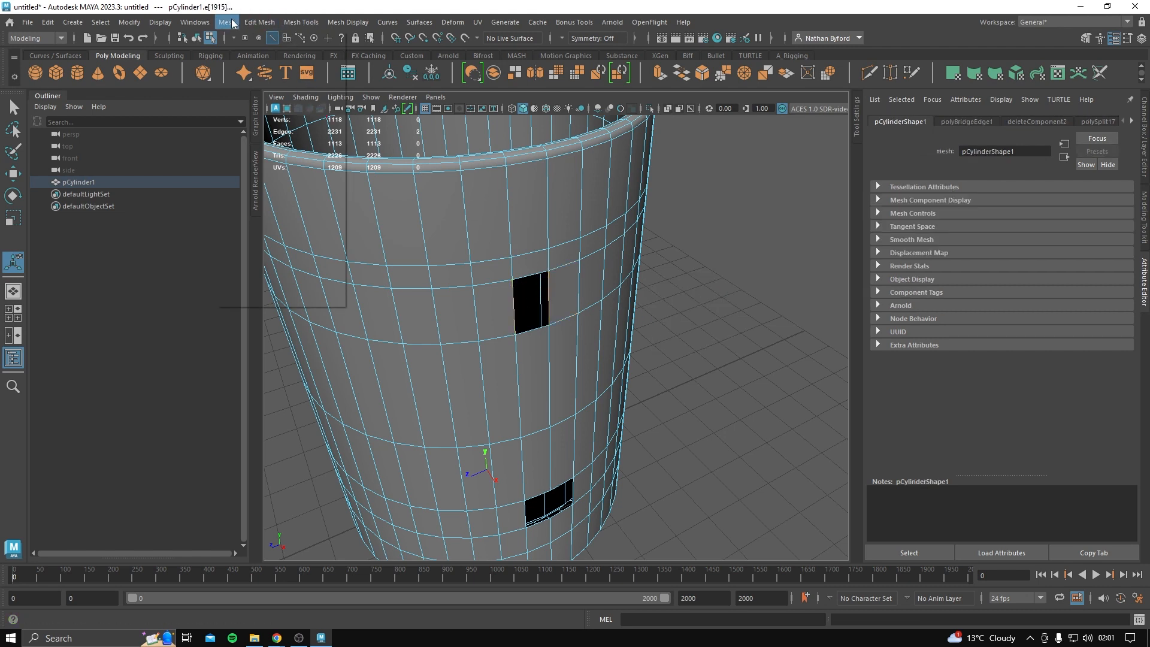
{"action": "mouse_move", "coordinate": [267, 24]}
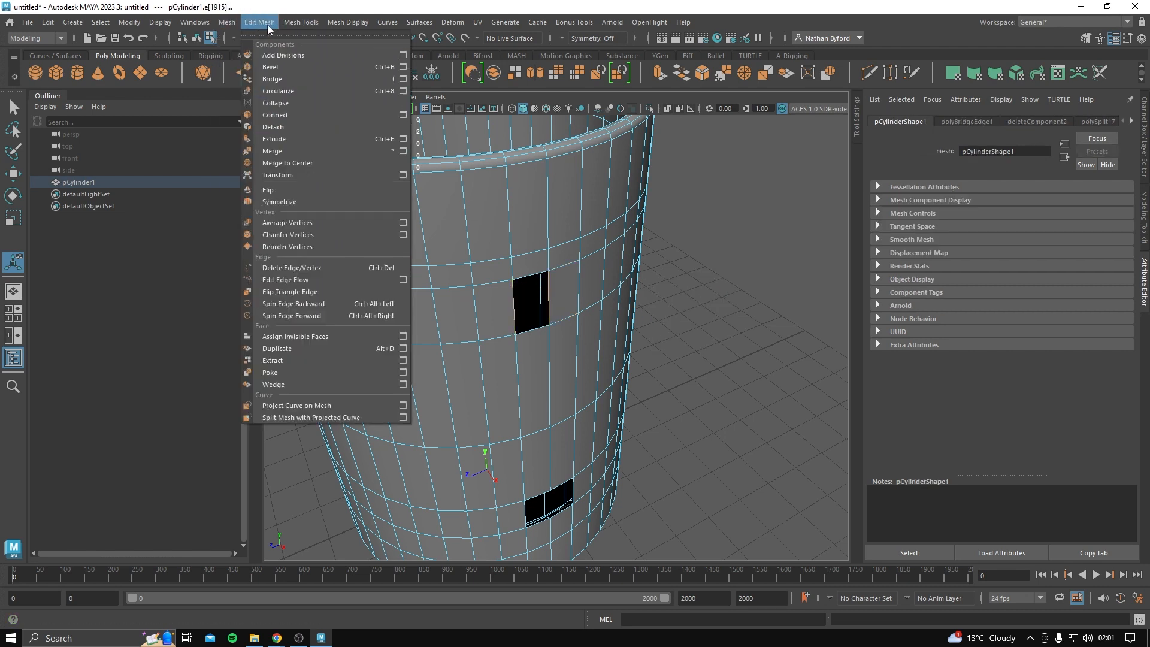
{"action": "left_click", "coordinate": [282, 75]}
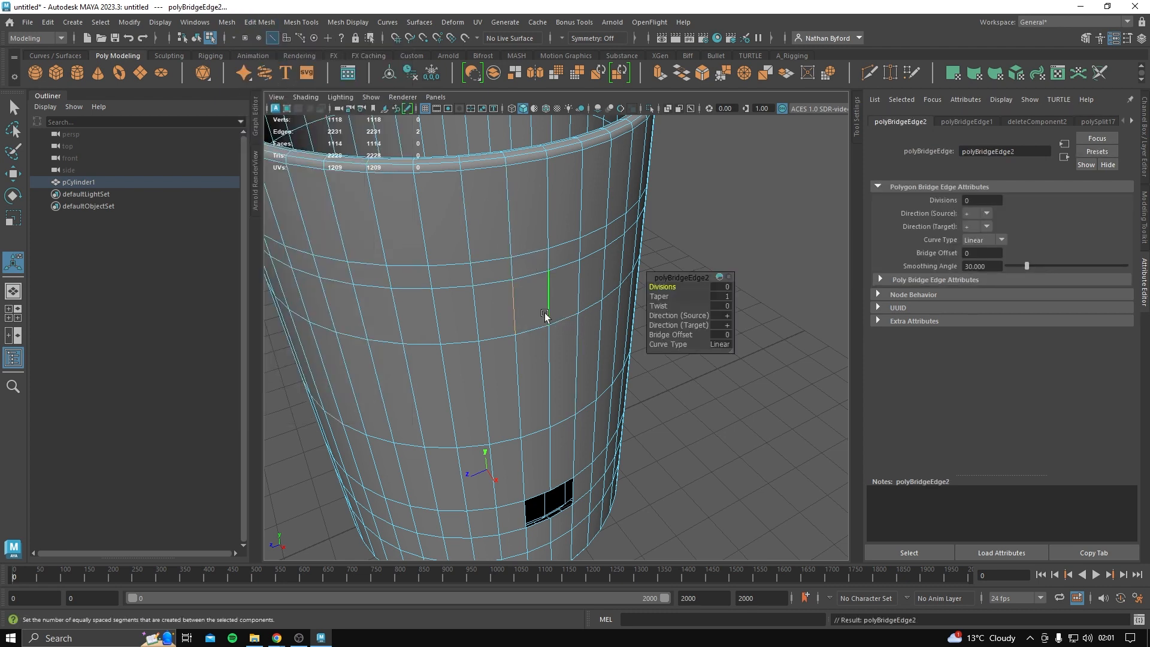
{"action": "key", "text": "ctrl+z"}
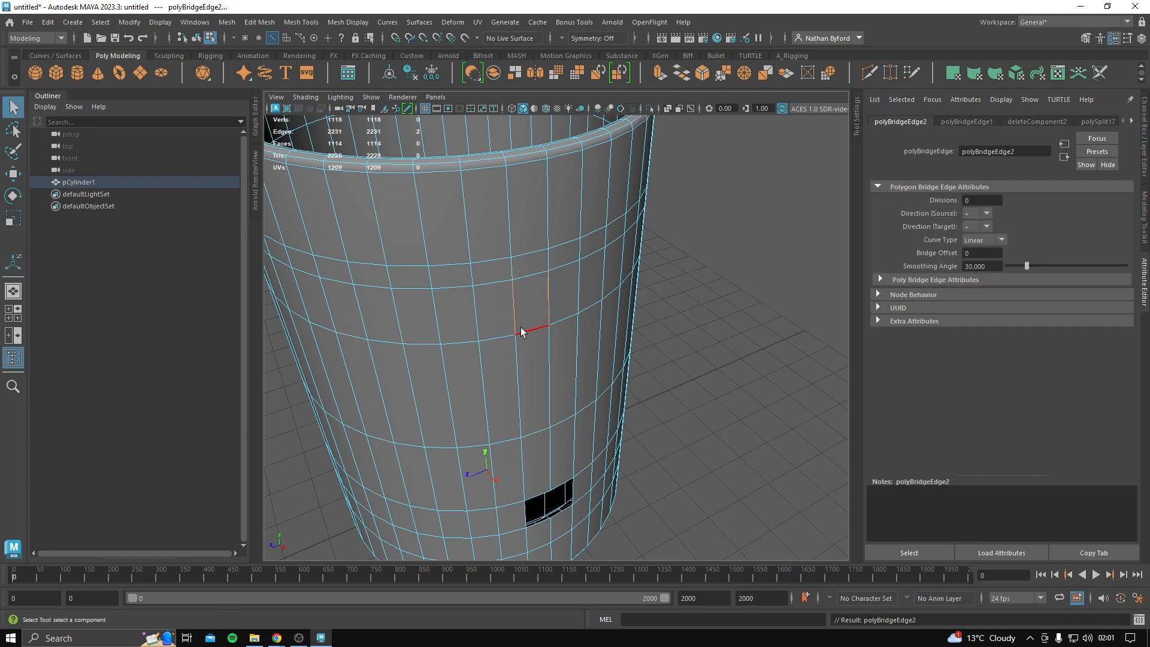
Delete the two bridged faces to reopen the upper hole in the cup's wall.
{"action": "left_click_drag", "start_coordinate": [513, 338], "coordinate": [513, 341], "text": "alt"}
{"action": "middle_click_drag", "start_coordinate": [513, 342], "coordinate": [498, 228], "text": "alt"}
{"action": "left_click_drag", "start_coordinate": [498, 228], "coordinate": [462, 206], "text": "alt"}
{"action": "middle_click_drag", "start_coordinate": [462, 207], "coordinate": [447, 310], "text": "alt"}
{"action": "right_click_drag", "start_coordinate": [530, 243], "coordinate": [535, 275]}
{"action": "left_click", "coordinate": [512, 246]}
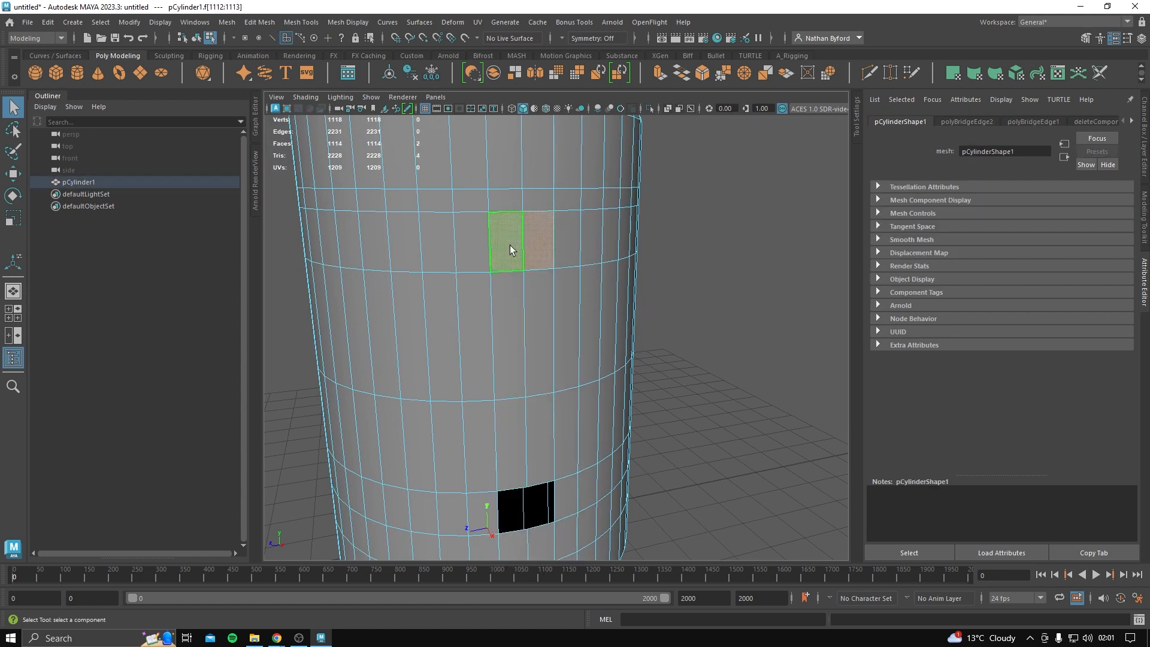
{"action": "key", "text": "Delete"}
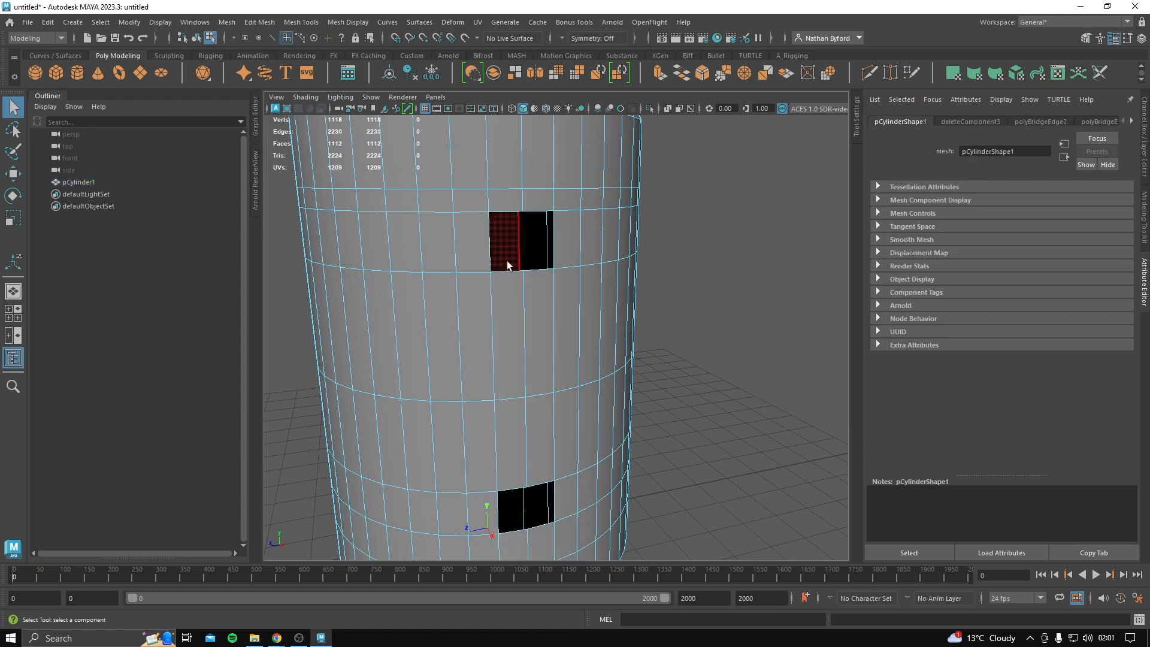
Select the border edges of both wall openings and bridge them together.
{"action": "right_click_drag", "start_coordinate": [530, 291], "coordinate": [543, 261]}
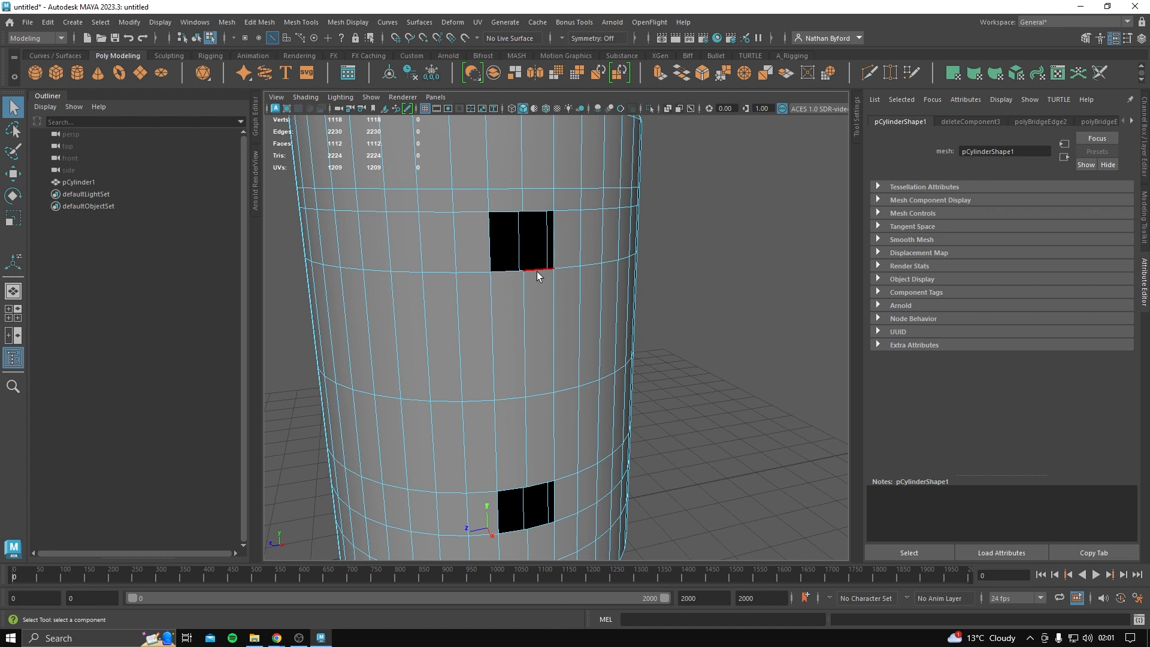
{"action": "left_click", "coordinate": [536, 272]}
{"action": "middle_click_drag", "start_coordinate": [537, 427], "coordinate": [557, 335], "text": "alt"}
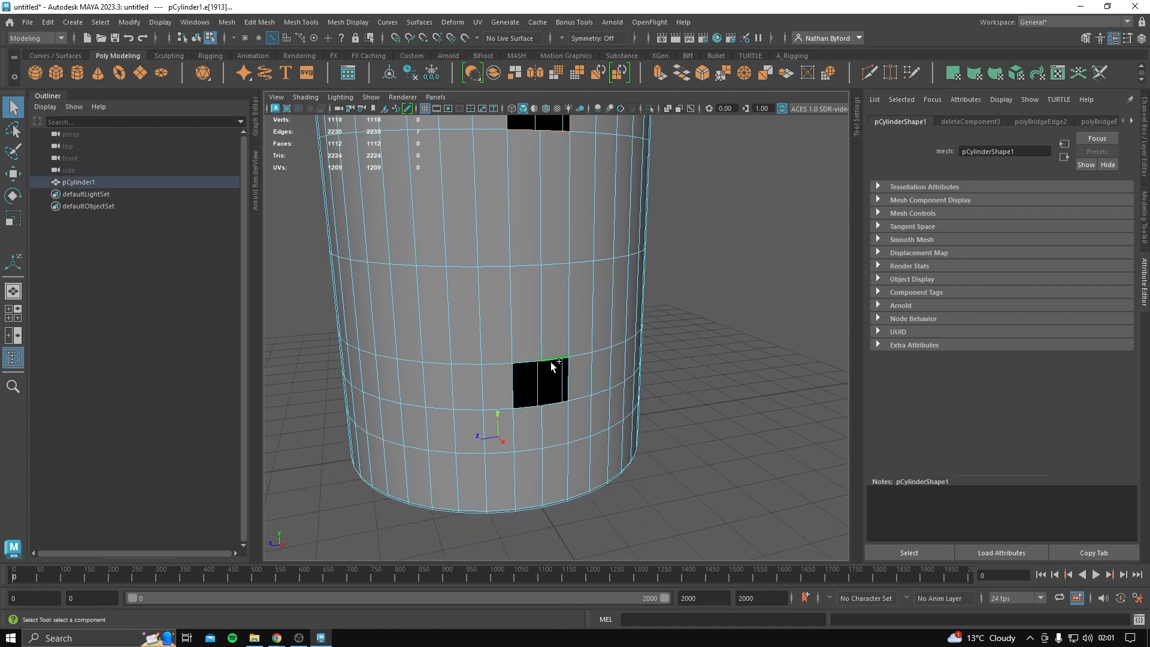
{"action": "scroll", "coordinate": [512, 367], "scroll_direction": "up", "scroll_amount": 4}
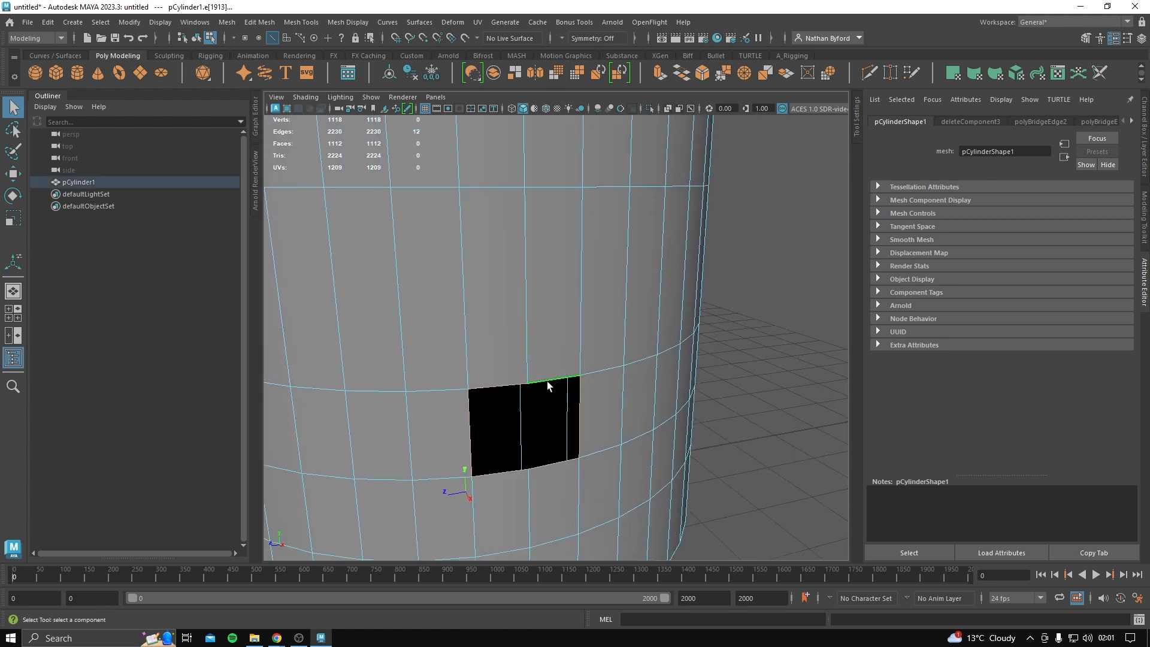
{"action": "middle_click_drag", "start_coordinate": [546, 179], "coordinate": [537, 223], "text": "alt"}
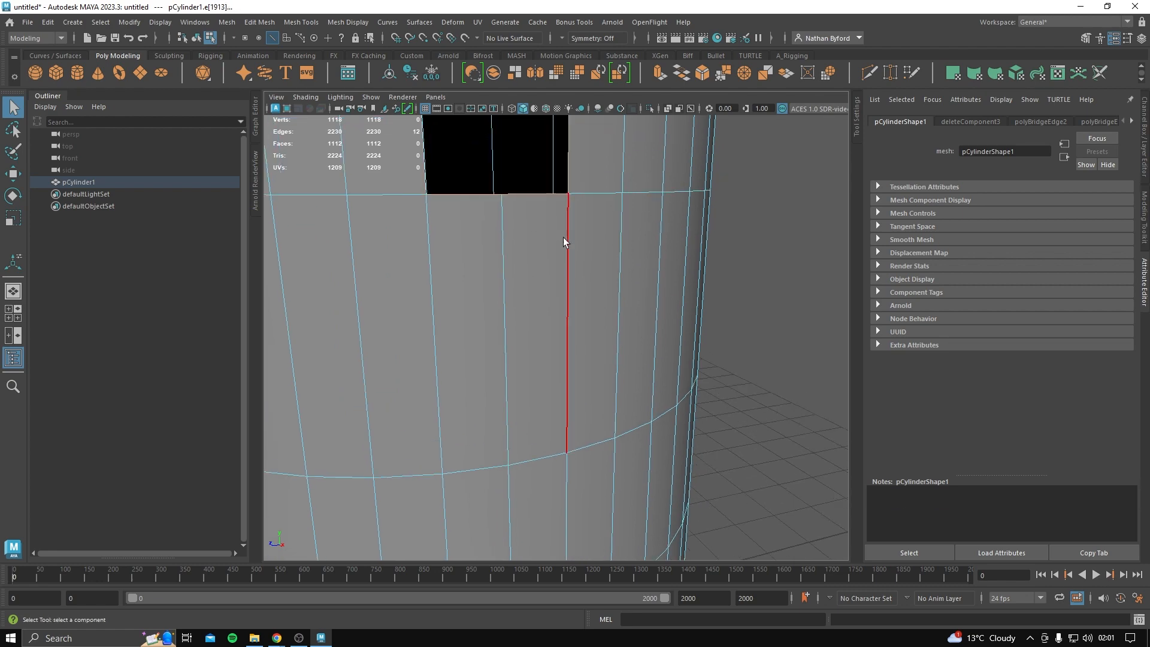
{"action": "scroll", "coordinate": [585, 314], "scroll_direction": "down", "scroll_amount": 4}
{"action": "left_click", "coordinate": [251, 23]}
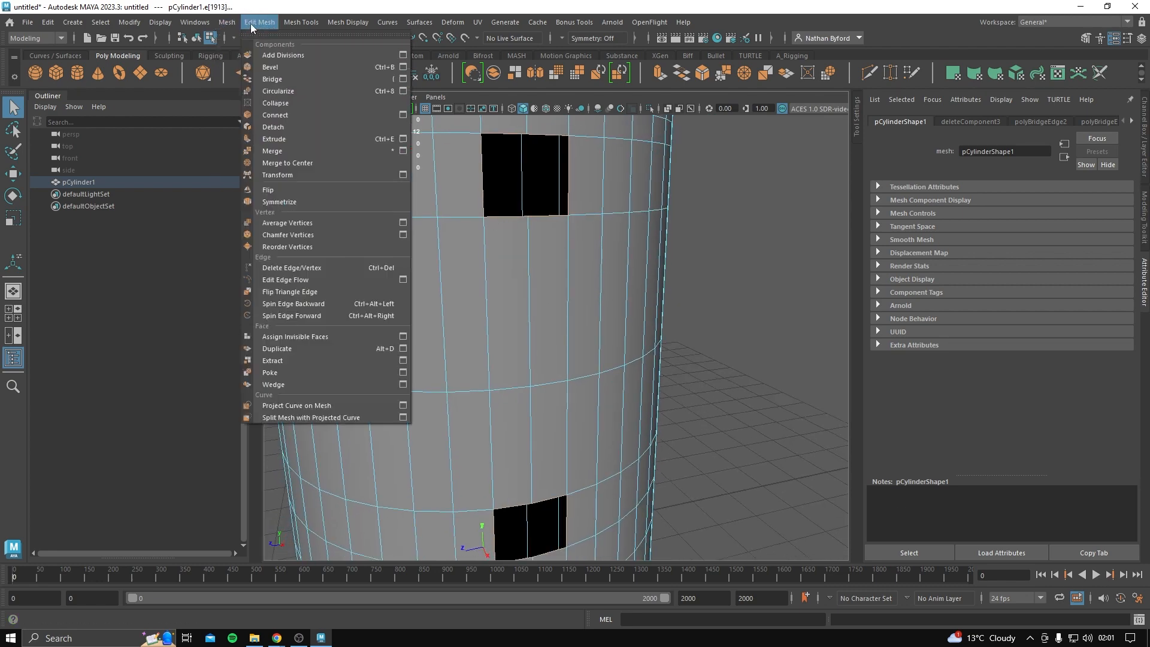
{"action": "left_click", "coordinate": [273, 79]}
{"action": "left_click_drag", "start_coordinate": [579, 292], "coordinate": [547, 363], "text": "alt"}
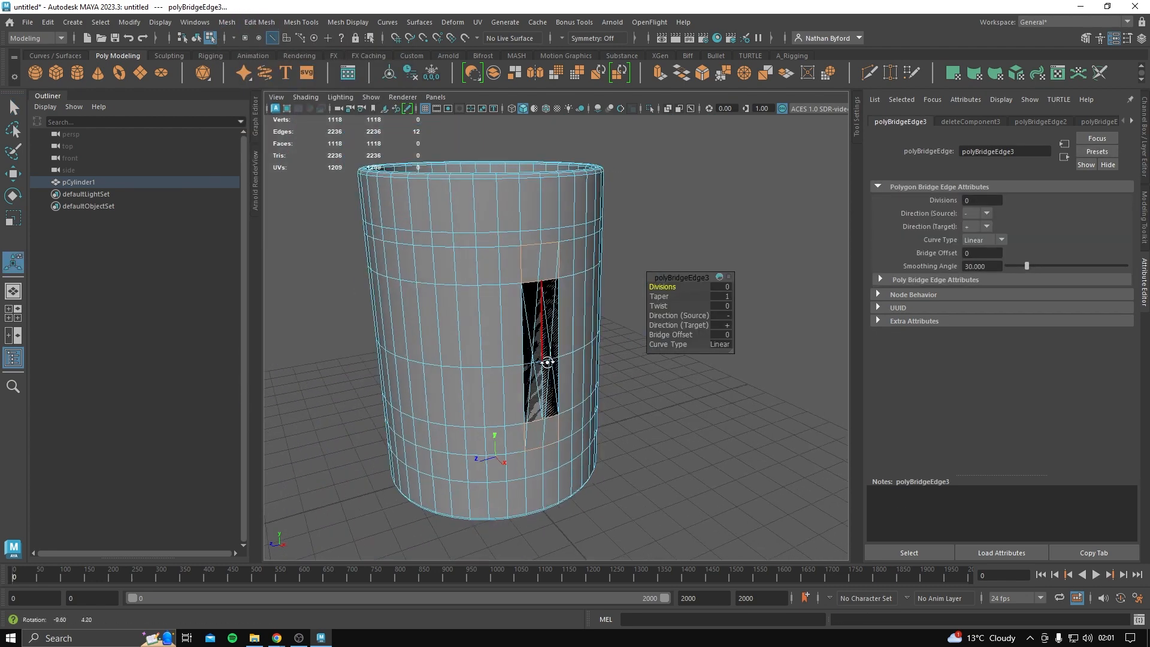
{"action": "scroll", "coordinate": [546, 362], "scroll_direction": "up", "scroll_amount": 3}
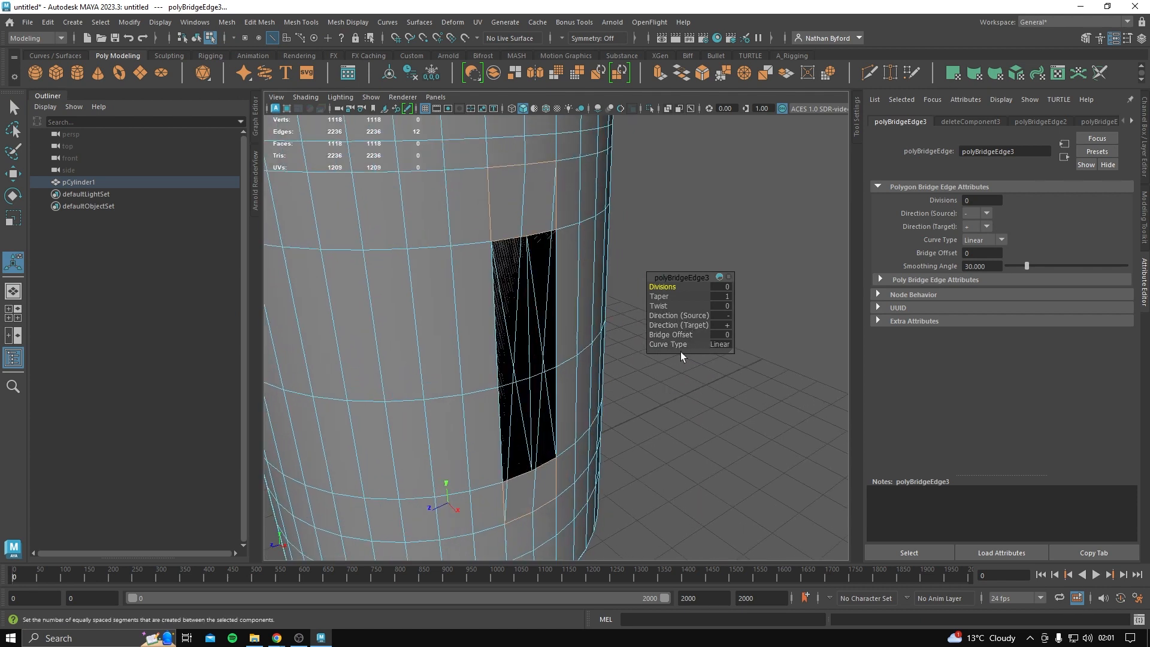
Set the bridge's curve type to Blend and its divisions to 4.
{"action": "left_click", "coordinate": [722, 343]}
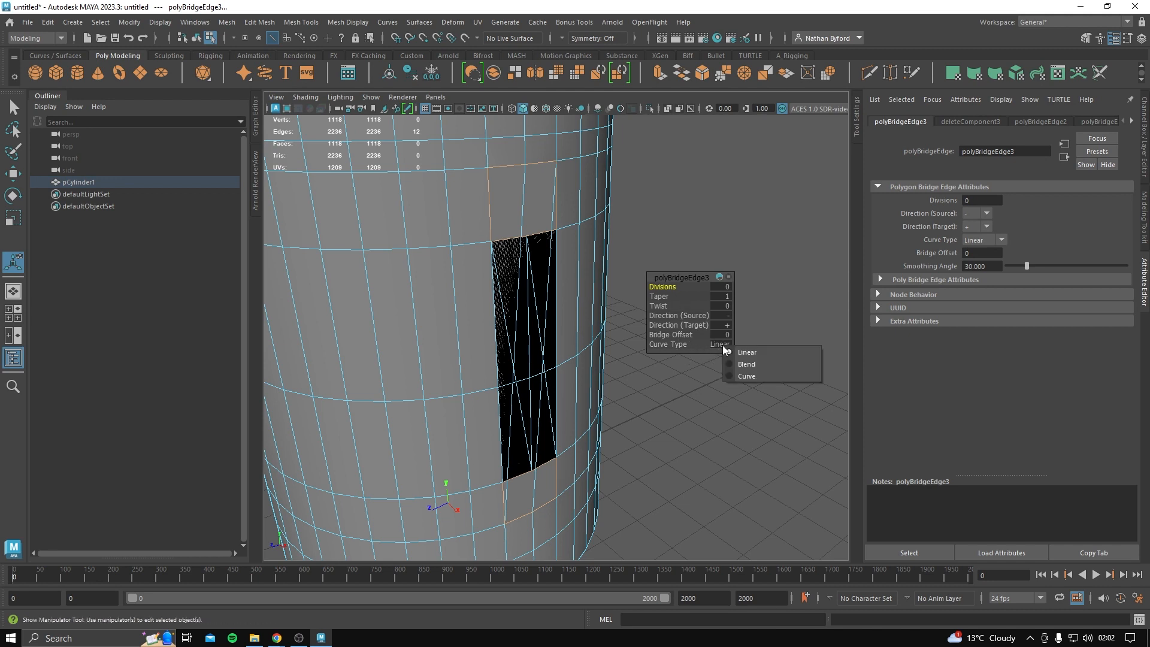
{"action": "left_click", "coordinate": [756, 368]}
{"action": "left_click_drag", "start_coordinate": [670, 286], "coordinate": [690, 294]}
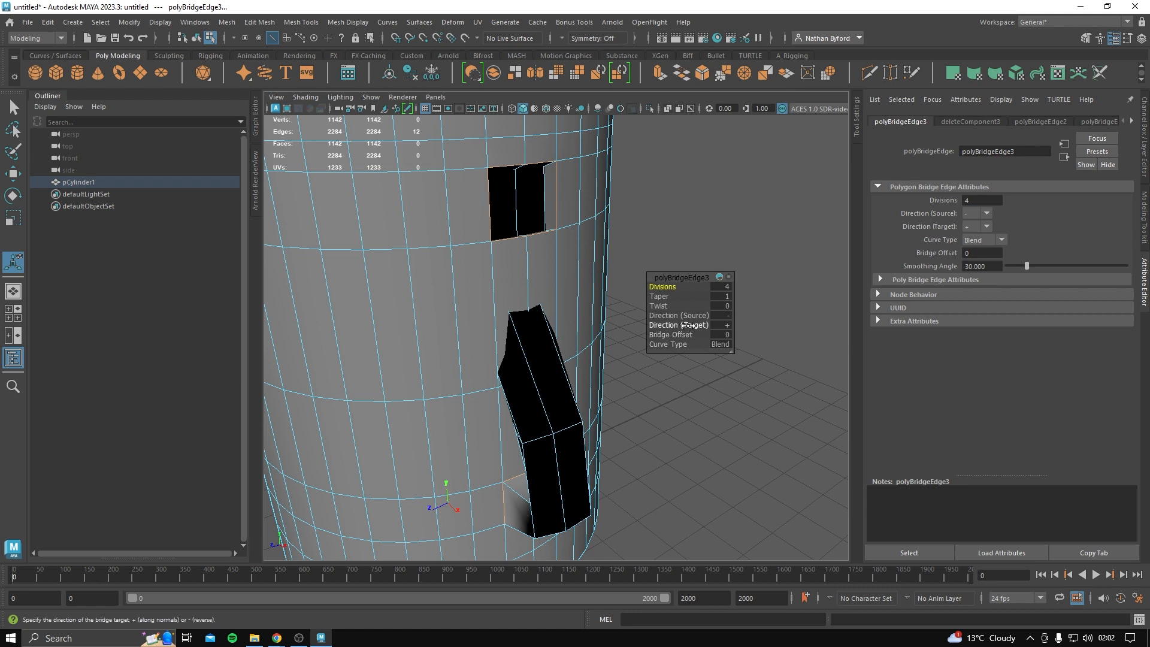
Set the bridge's source direction to + so the handle curves outward from the cup.
{"action": "left_click", "coordinate": [687, 325]}
{"action": "left_click_drag", "start_coordinate": [677, 324], "coordinate": [706, 324]}
{"action": "left_click", "coordinate": [693, 316]}
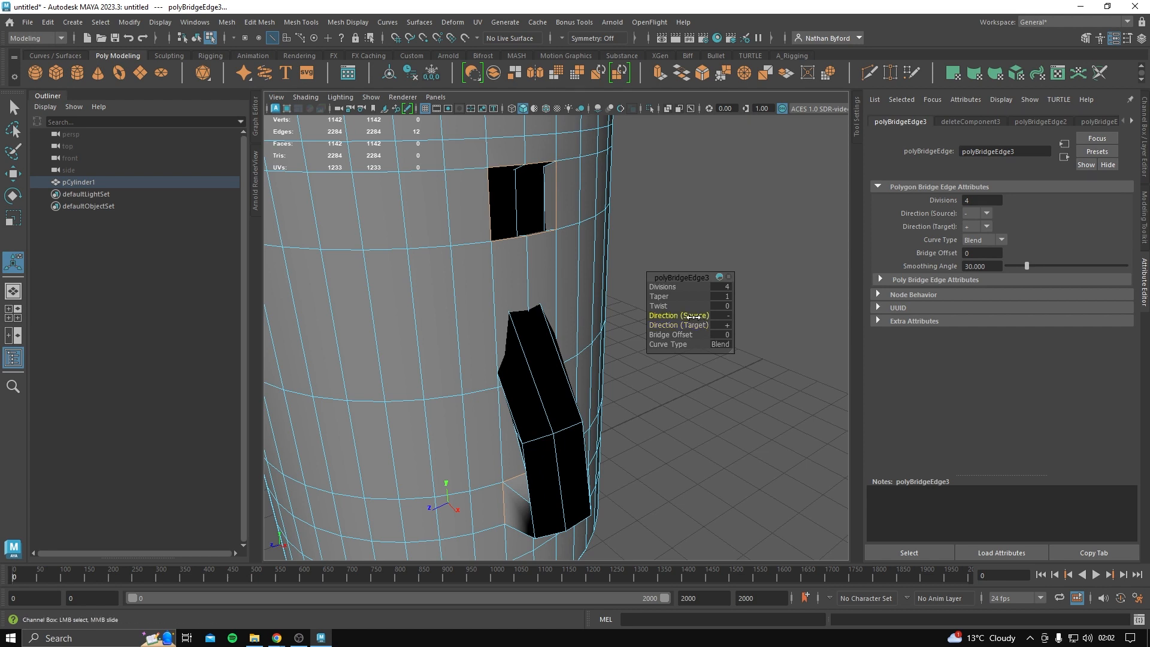
{"action": "left_click", "coordinate": [725, 316]}
{"action": "left_click", "coordinate": [745, 323]}
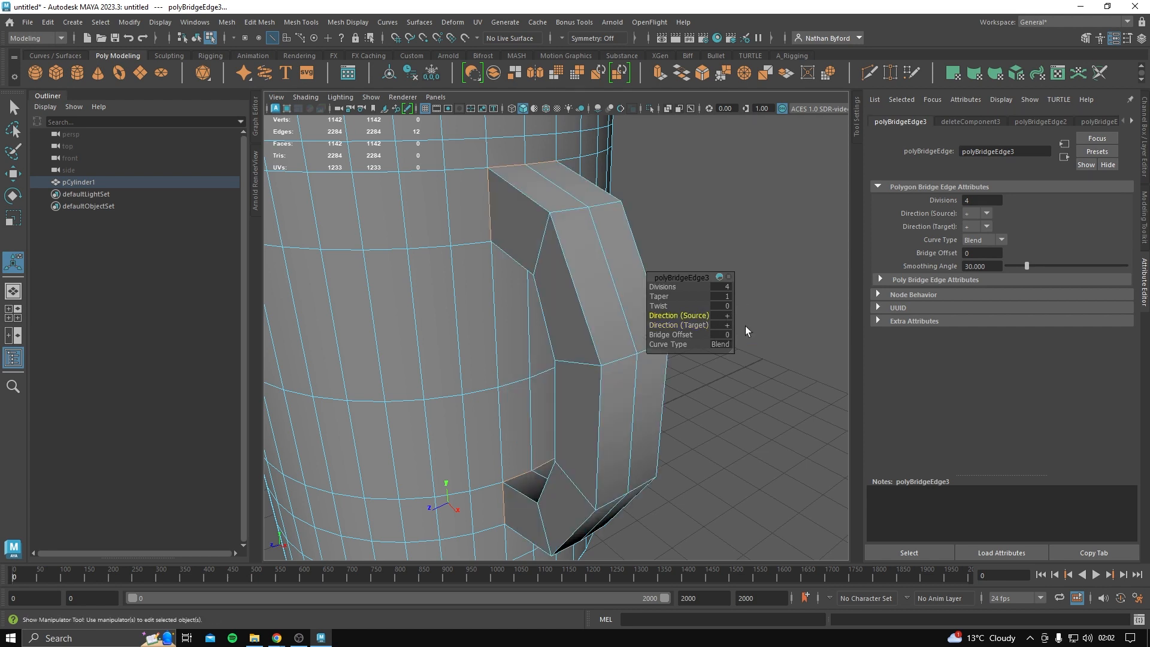
Set the handle bridge's divisions to 11.
{"action": "scroll", "coordinate": [604, 381], "scroll_direction": "down", "scroll_amount": 3}
{"action": "left_click_drag", "start_coordinate": [604, 381], "coordinate": [656, 367], "text": "alt"}
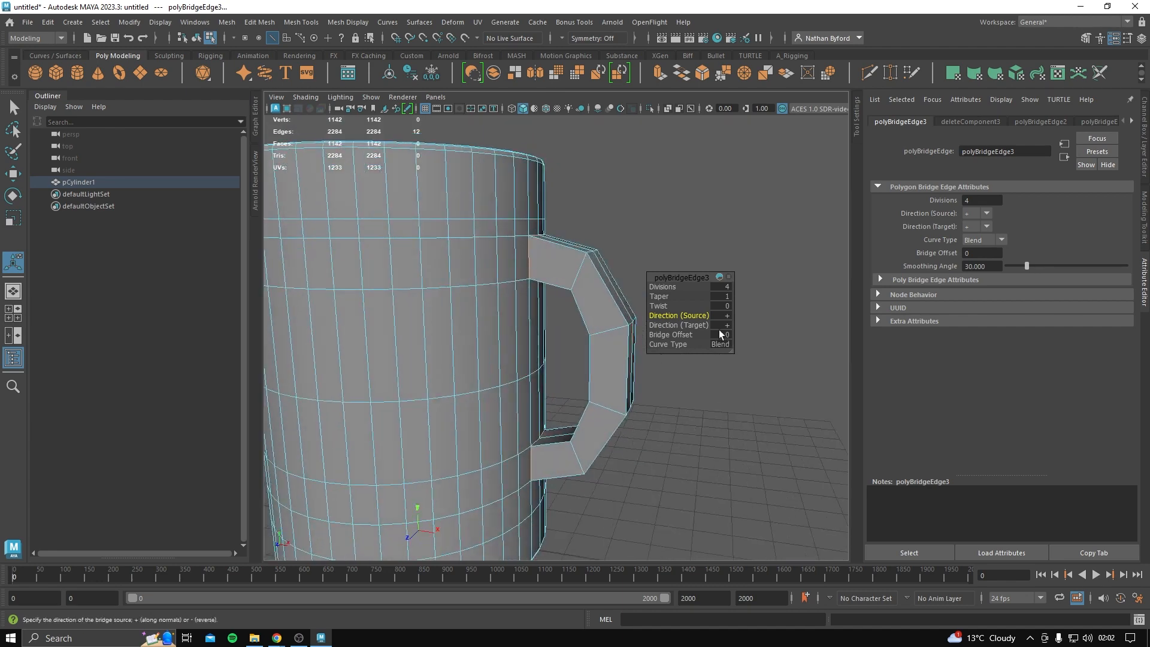
{"action": "mouse_move", "coordinate": [668, 287]}
{"action": "left_mouse_down"}
{"action": "mouse_move", "coordinate": [719, 294]}
{"action": "mouse_move", "coordinate": [676, 293]}
{"action": "left_mouse_up"}
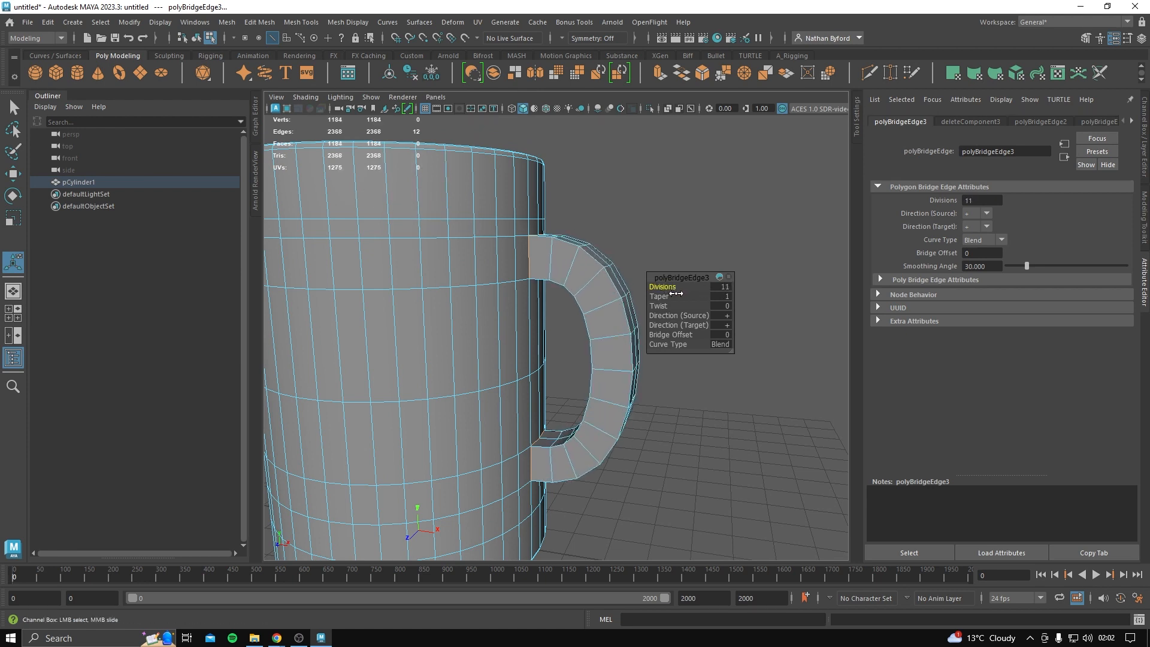
{"action": "left_click_drag", "start_coordinate": [618, 371], "coordinate": [631, 380], "text": "alt"}
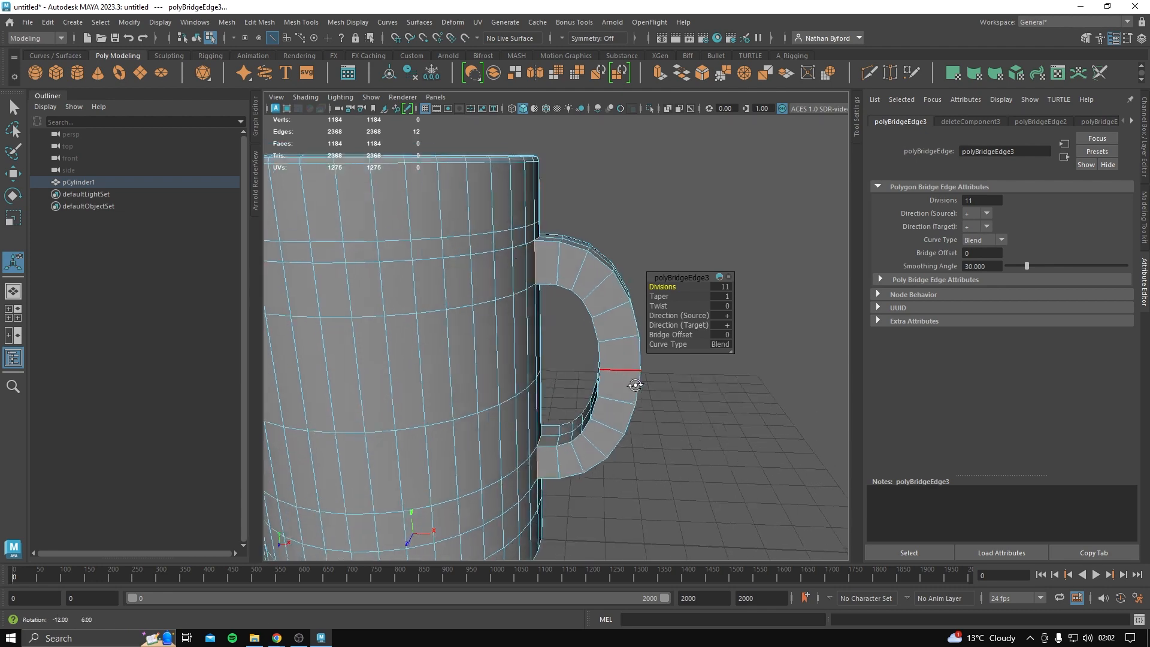
{"action": "middle_click_drag", "start_coordinate": [631, 380], "coordinate": [624, 333], "text": "alt"}
Return to object mode and select the whole cup.
{"action": "right_click_drag", "start_coordinate": [612, 272], "coordinate": [651, 244]}
{"action": "left_click_drag", "start_coordinate": [625, 241], "coordinate": [511, 291], "text": "alt"}
{"action": "scroll", "coordinate": [603, 258], "scroll_direction": "down", "scroll_amount": 4}
{"action": "scroll", "coordinate": [603, 258], "scroll_direction": "down", "scroll_amount": 3}
{"action": "left_click", "coordinate": [627, 263]}
{"action": "left_click", "coordinate": [547, 310]}
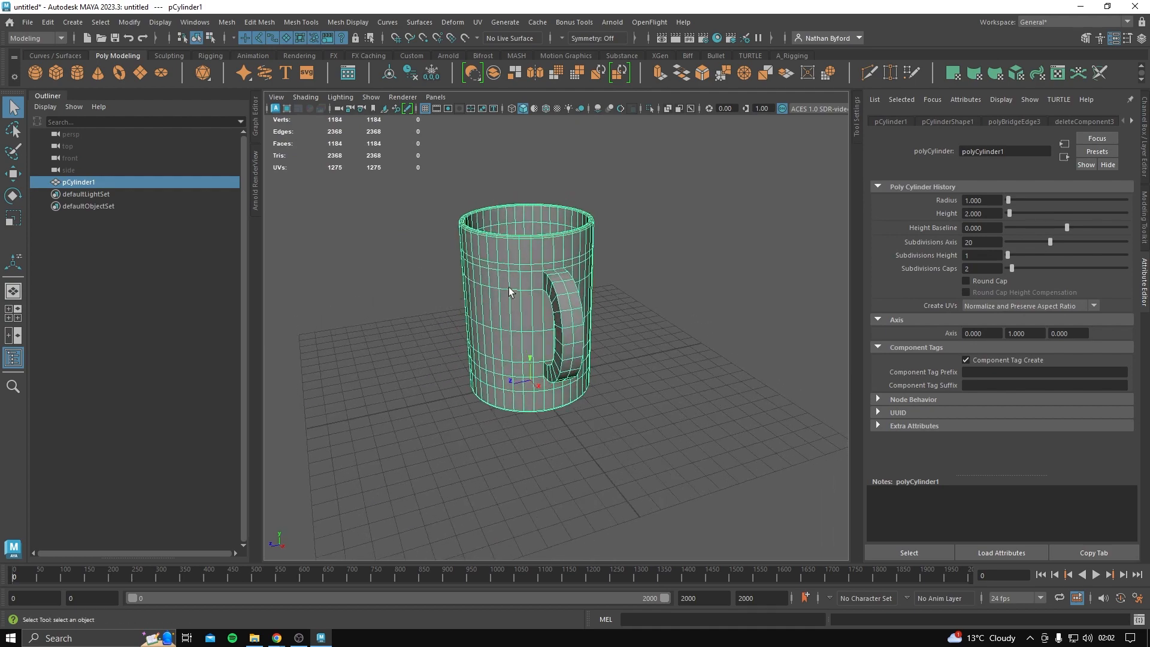
Examine the cup and the handle's joints in smooth preview.
{"action": "right_click_drag", "start_coordinate": [511, 291], "coordinate": [588, 301], "text": "alt"}
{"action": "left_click_drag", "start_coordinate": [589, 302], "coordinate": [503, 249], "text": "alt"}
{"action": "key", "text": "3"}
{"action": "scroll", "coordinate": [558, 272], "scroll_direction": "down", "scroll_amount": 3}
{"action": "scroll", "coordinate": [558, 272], "scroll_direction": "up", "scroll_amount": 2}
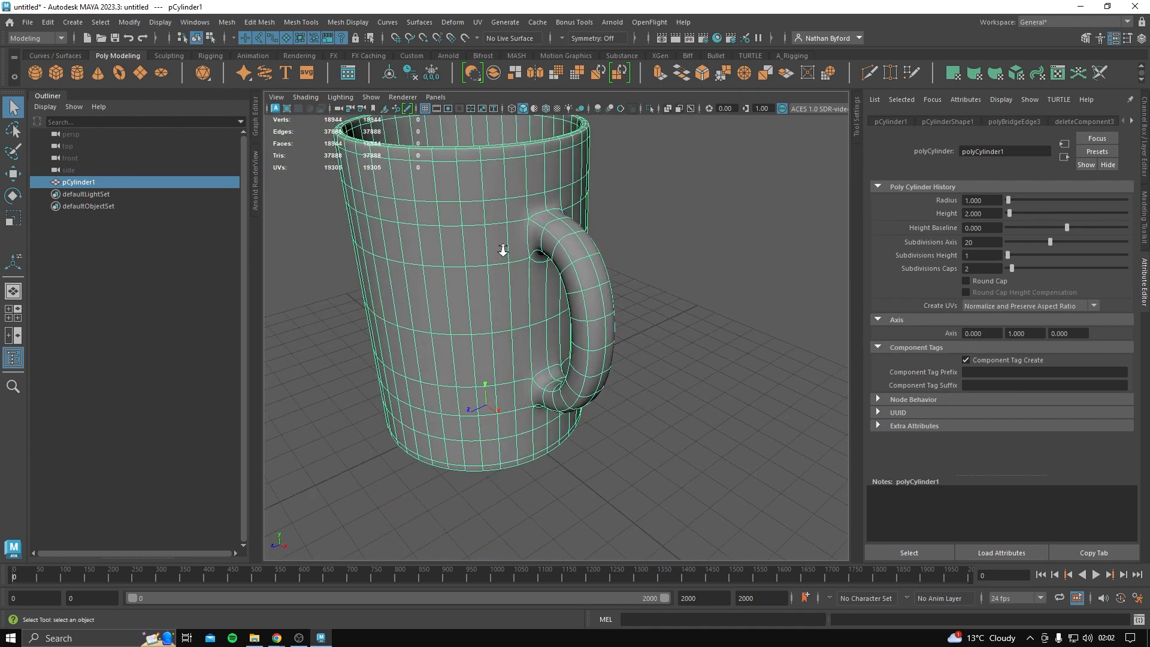
{"action": "scroll", "coordinate": [506, 252], "scroll_direction": "up", "scroll_amount": 3}
{"action": "middle_click_drag", "start_coordinate": [599, 300], "coordinate": [662, 464], "text": "alt"}
{"action": "left_click_drag", "start_coordinate": [647, 366], "coordinate": [532, 343], "text": "alt"}
Insert a supporting edge loop around the handle near its upper joint with Multi-Cut, and display the cup in smooth preview.
{"action": "key", "text": "1"}
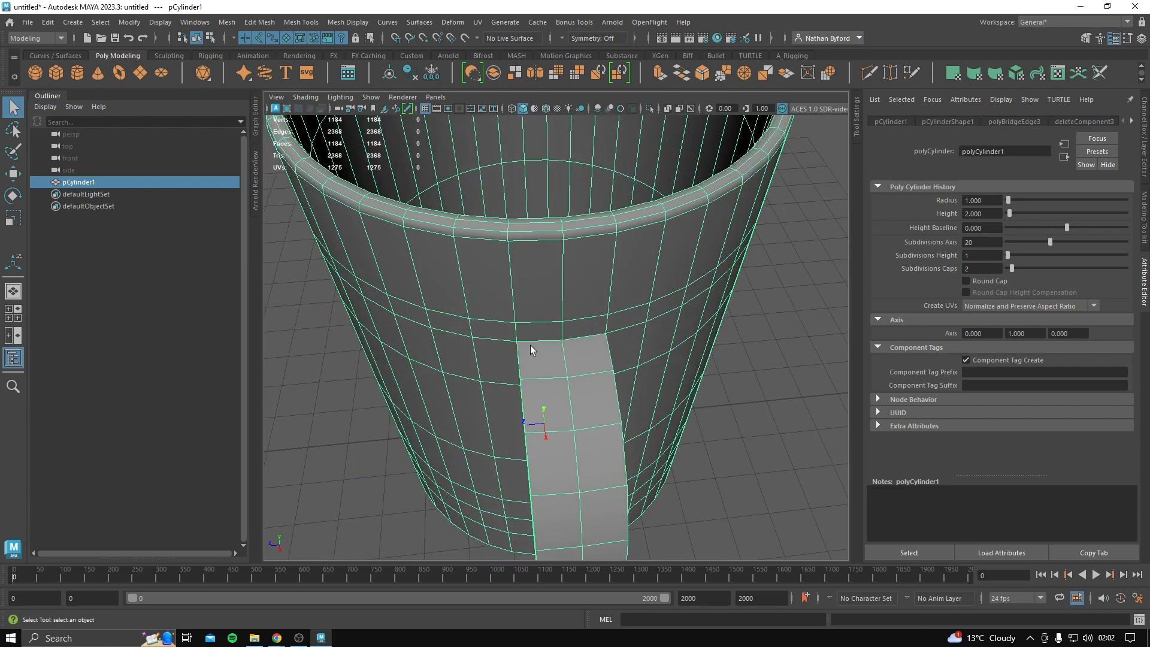
{"action": "key", "text": "ctrl+shift+x"}
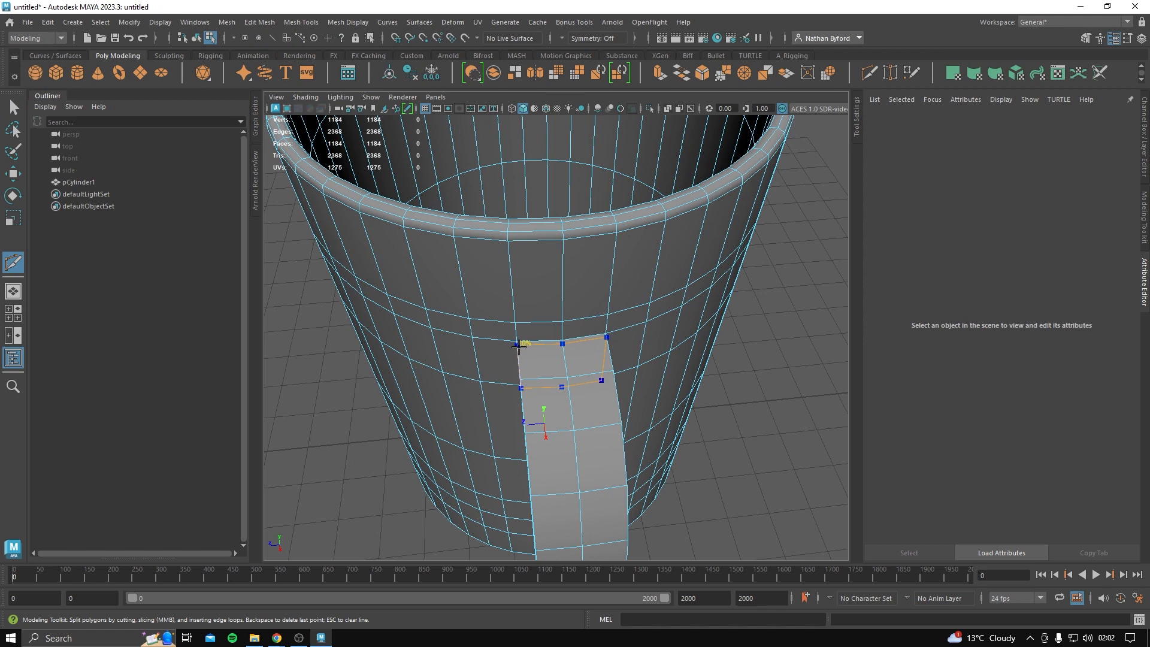
{"action": "left_click_drag", "start_coordinate": [545, 358], "coordinate": [612, 335], "text": "alt"}
{"action": "middle_click_drag", "start_coordinate": [612, 335], "coordinate": [622, 341], "text": "alt"}
{"action": "key", "text": "3"}
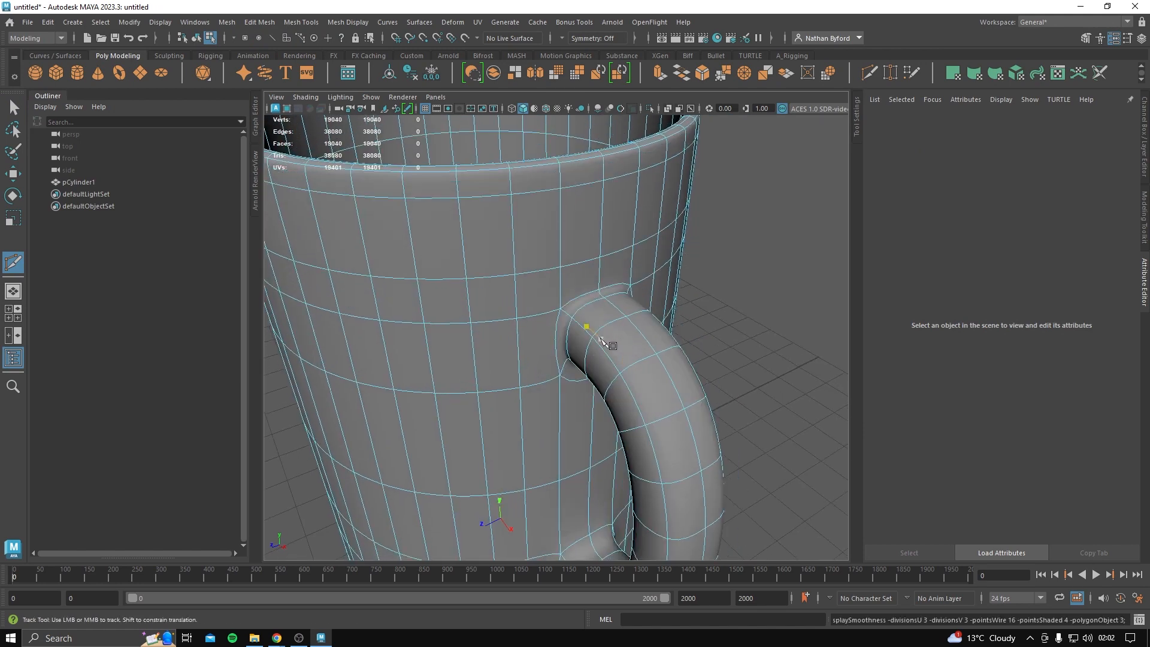
{"action": "mouse_move", "coordinate": [607, 342]}
{"action": "left_mouse_down", "text": "alt"}
{"action": "mouse_move", "coordinate": [622, 304]}
{"action": "mouse_move", "coordinate": [587, 337]}
{"action": "mouse_move", "coordinate": [573, 331]}
{"action": "left_mouse_up", "text": "alt"}
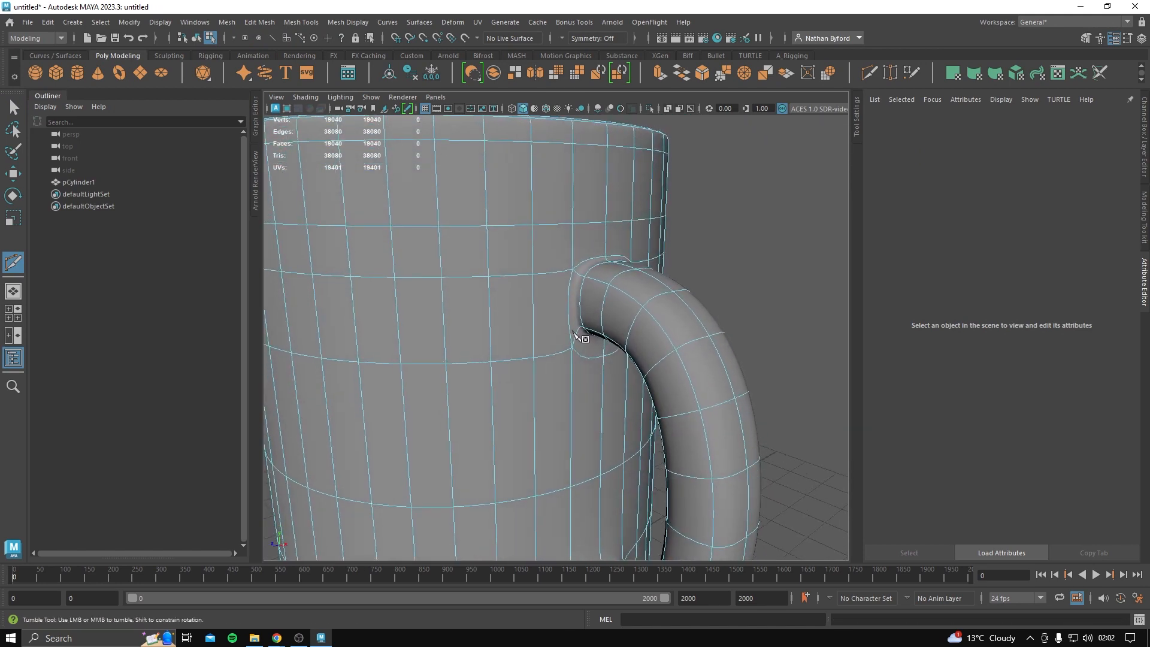
{"action": "key", "text": "q"}
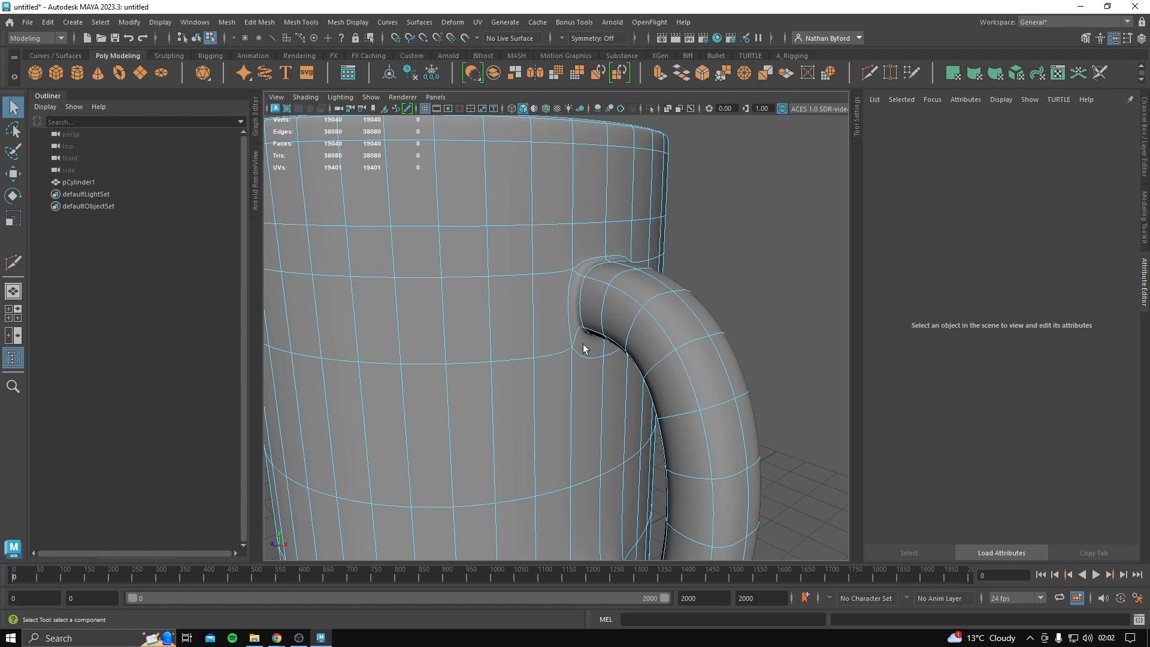
{"action": "scroll", "coordinate": [585, 348], "scroll_direction": "down", "scroll_amount": 5}
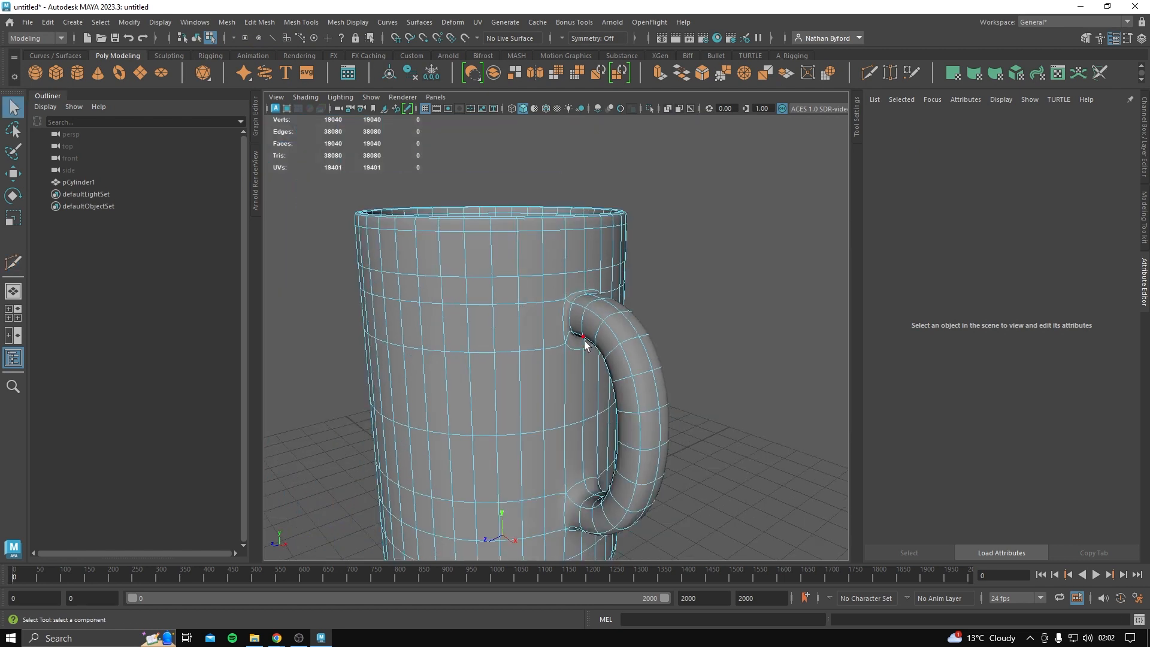
Insert supporting edge loops through the cup wall above and beside the handle's upper joint with Multi-Cut, and display the cup in smooth preview.
{"action": "right_click_drag", "start_coordinate": [589, 327], "coordinate": [593, 321]}
{"action": "middle_click_drag", "start_coordinate": [576, 305], "coordinate": [573, 316], "text": "alt"}
{"action": "key", "text": "1"}
{"action": "scroll", "coordinate": [639, 346], "scroll_direction": "up", "scroll_amount": 5}
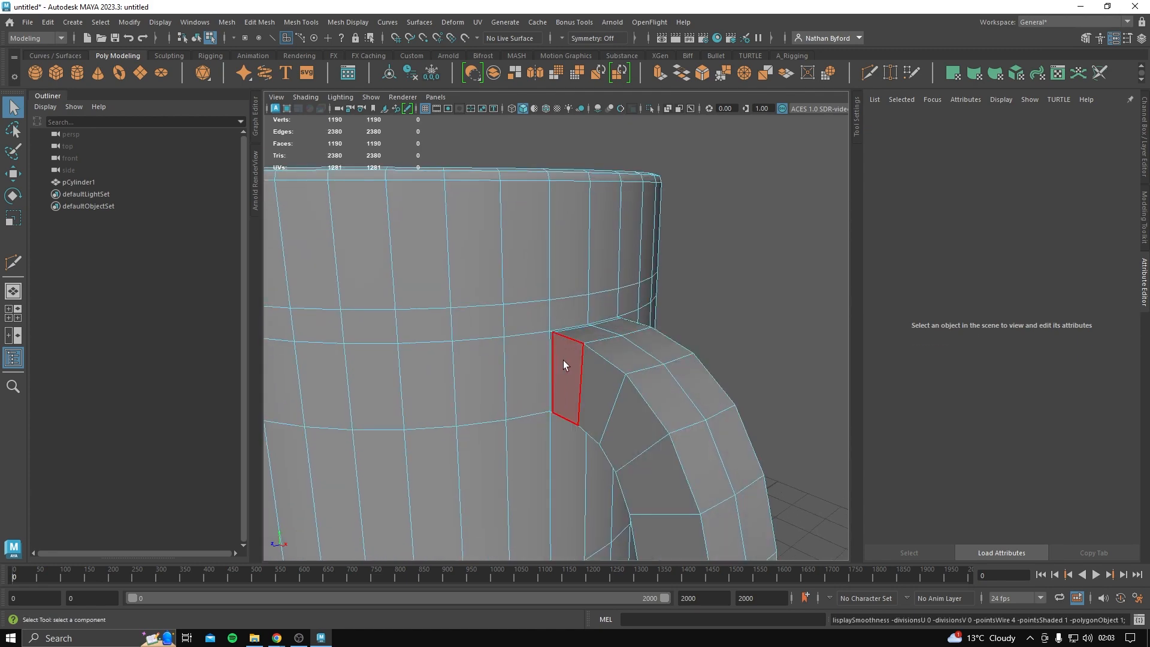
{"action": "key", "text": "y"}
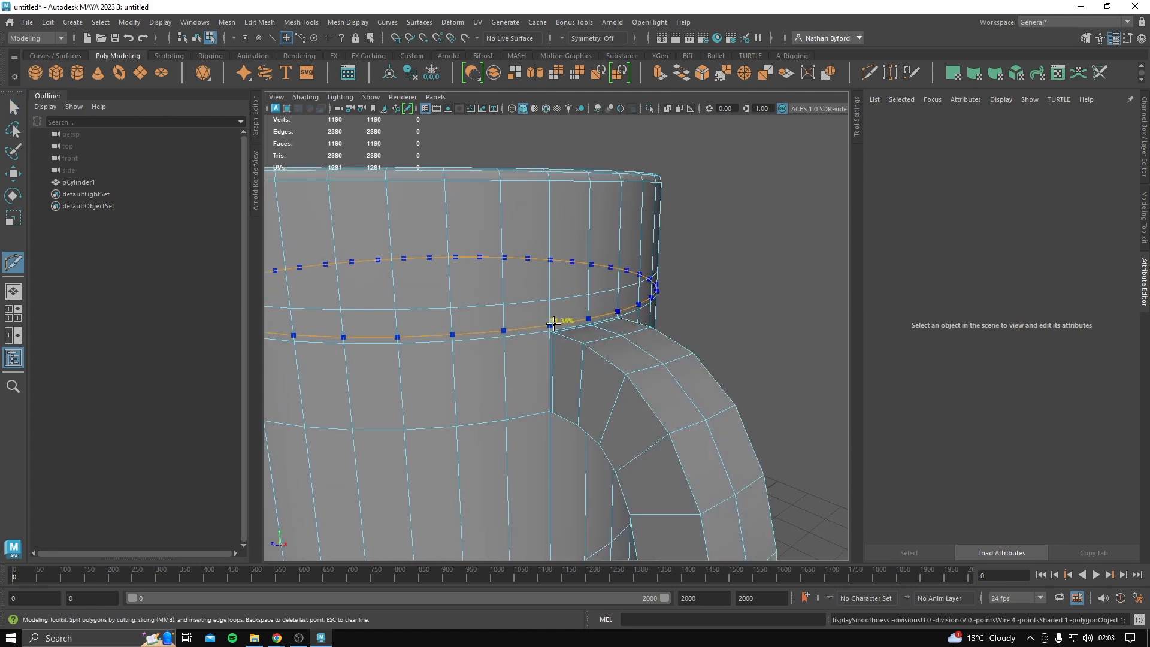
{"action": "left_click", "coordinate": [554, 323], "text": "ctrl"}
{"action": "left_click", "coordinate": [542, 329], "text": "ctrl"}
{"action": "left_click_drag", "start_coordinate": [647, 333], "coordinate": [585, 377], "text": "alt"}
{"action": "left_click", "coordinate": [586, 339], "text": "ctrl"}
{"action": "key", "text": "3"}
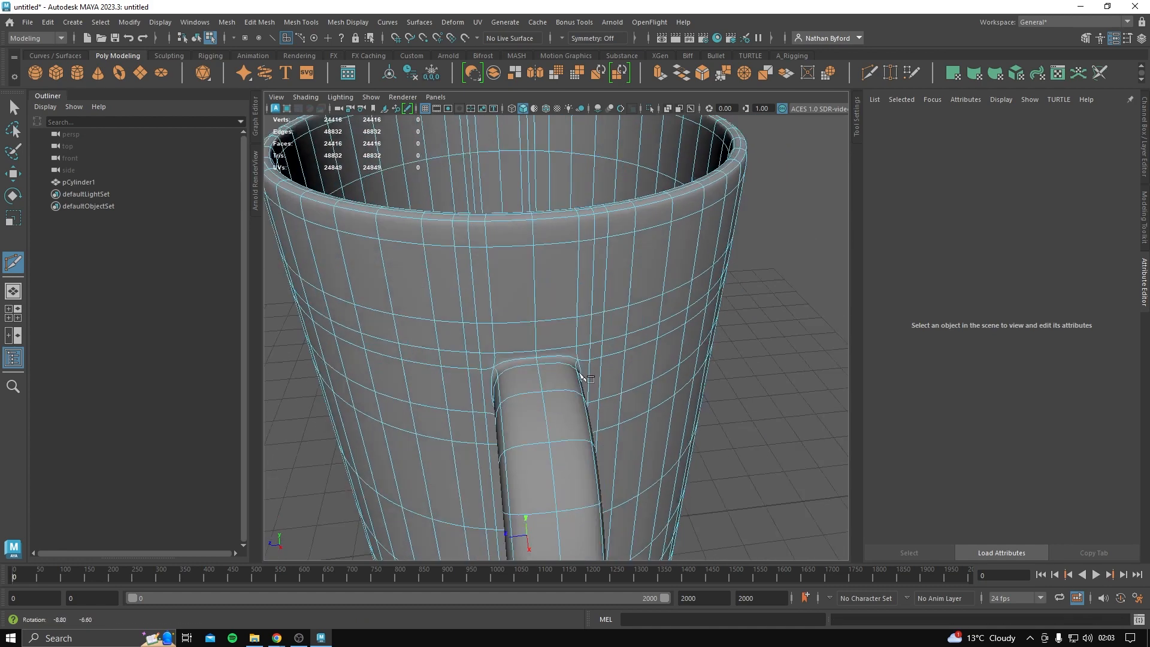
Examine the cup's rim and wall around the handle's upper joint in smooth preview, with the wireframe deselected in object mode.
{"action": "scroll", "coordinate": [575, 369], "scroll_direction": "up", "scroll_amount": 3}
{"action": "left_click_drag", "start_coordinate": [537, 274], "coordinate": [623, 347], "text": "alt"}
{"action": "key", "text": "1"}
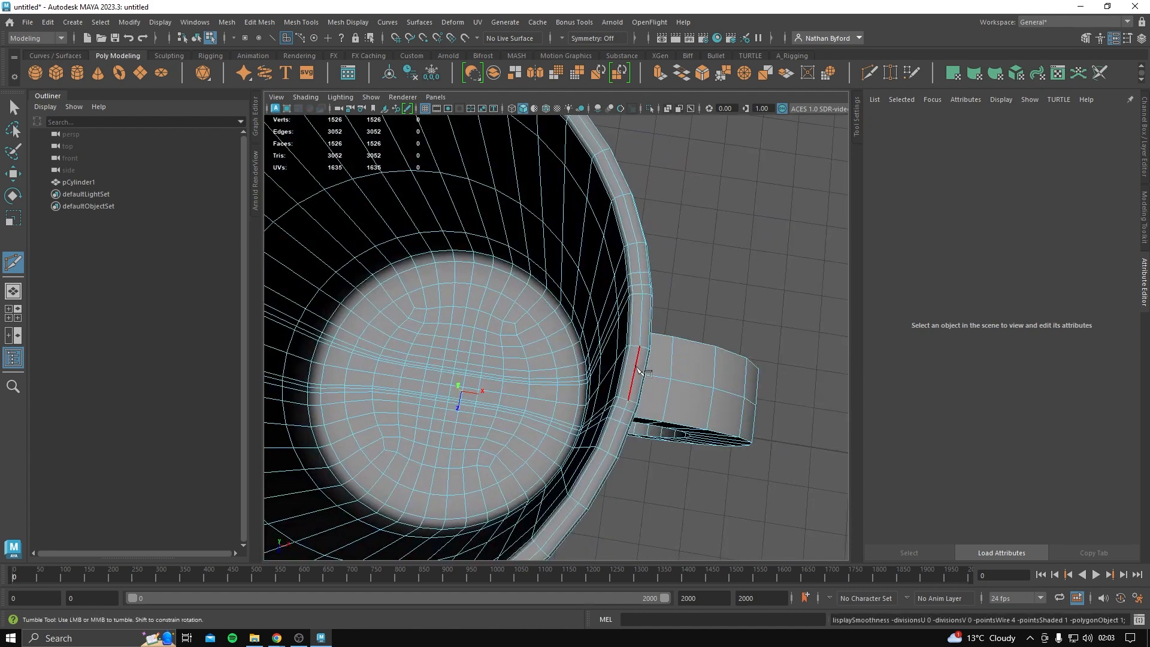
{"action": "key", "text": "3"}
{"action": "key", "text": "q"}
{"action": "right_click_drag", "start_coordinate": [621, 287], "coordinate": [678, 269]}
{"action": "left_click", "coordinate": [739, 292]}
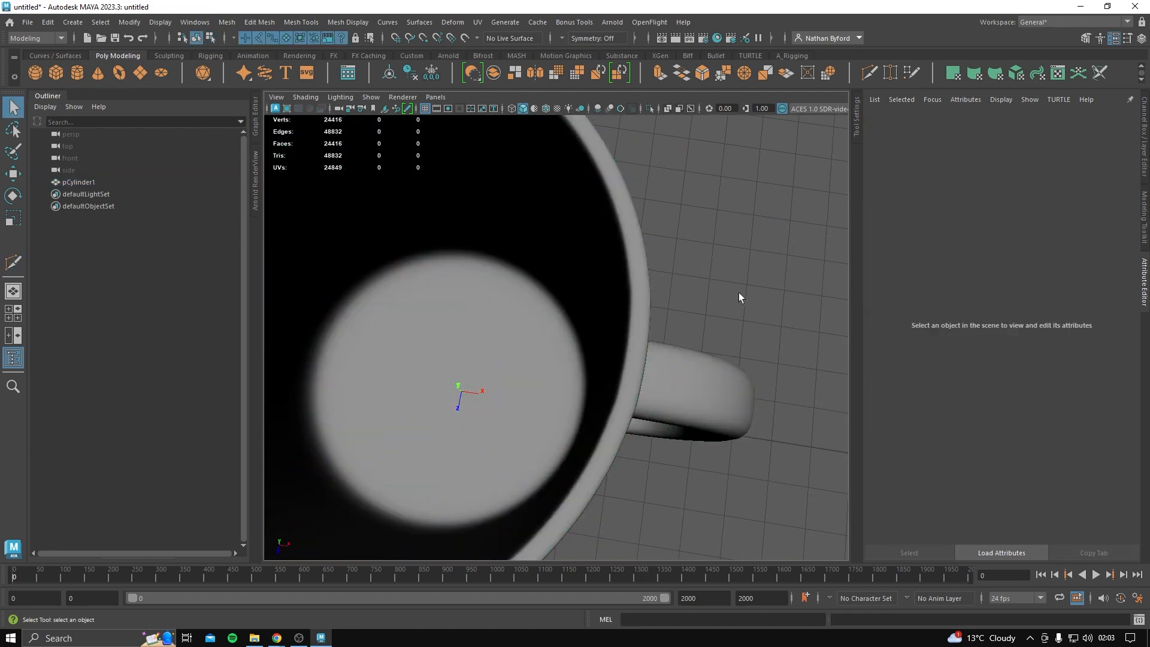
{"action": "left_click_drag", "start_coordinate": [645, 378], "coordinate": [566, 285], "text": "alt"}
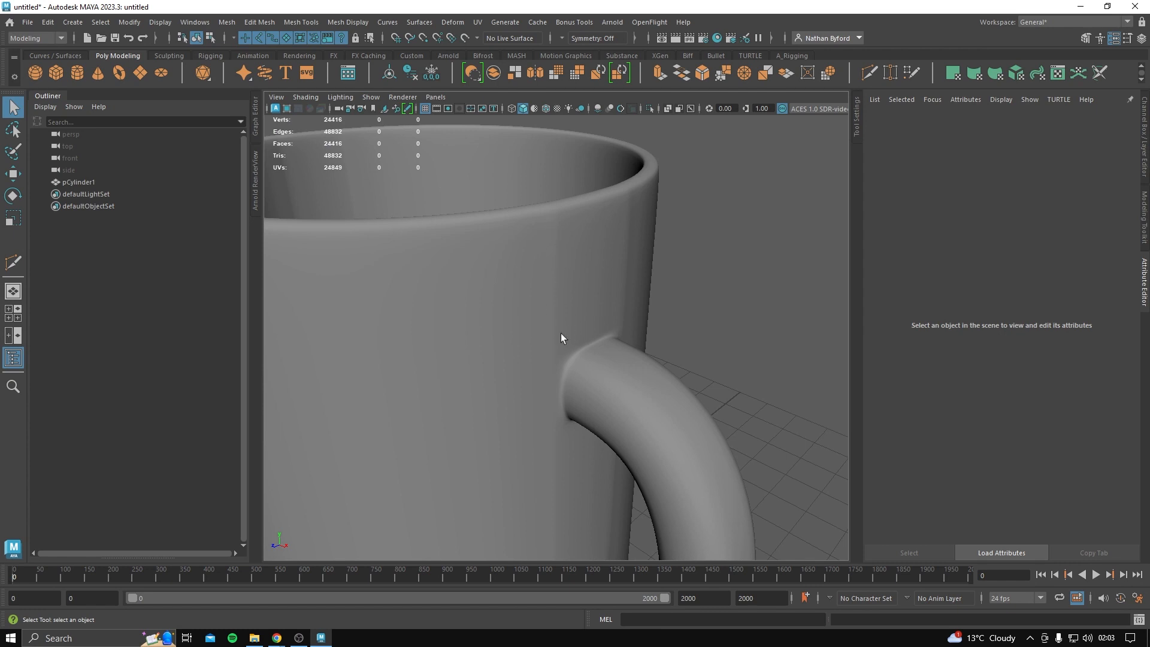
{"action": "left_click", "coordinate": [557, 291]}
Undo the supporting edge loops inserted through the cup wall.
{"action": "key", "text": "ctrl+z"}
{"action": "key", "text": "ctrl+z"}
{"action": "key", "text": "ctrl+z"}
{"action": "key", "text": "ctrl+z"}
{"action": "key", "text": "ctrl+z"}
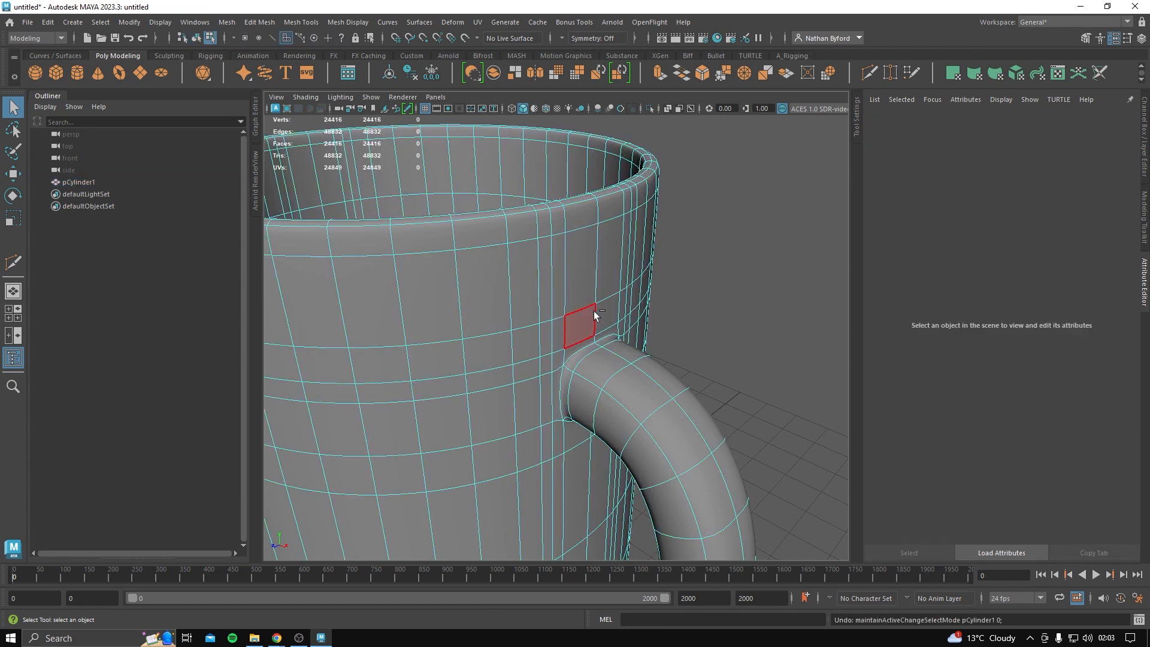
{"action": "key", "text": "ctrl+z"}
{"action": "key", "text": "ctrl+z"}
{"action": "key", "text": "ctrl+z"}
{"action": "key", "text": "ctrl+z"}
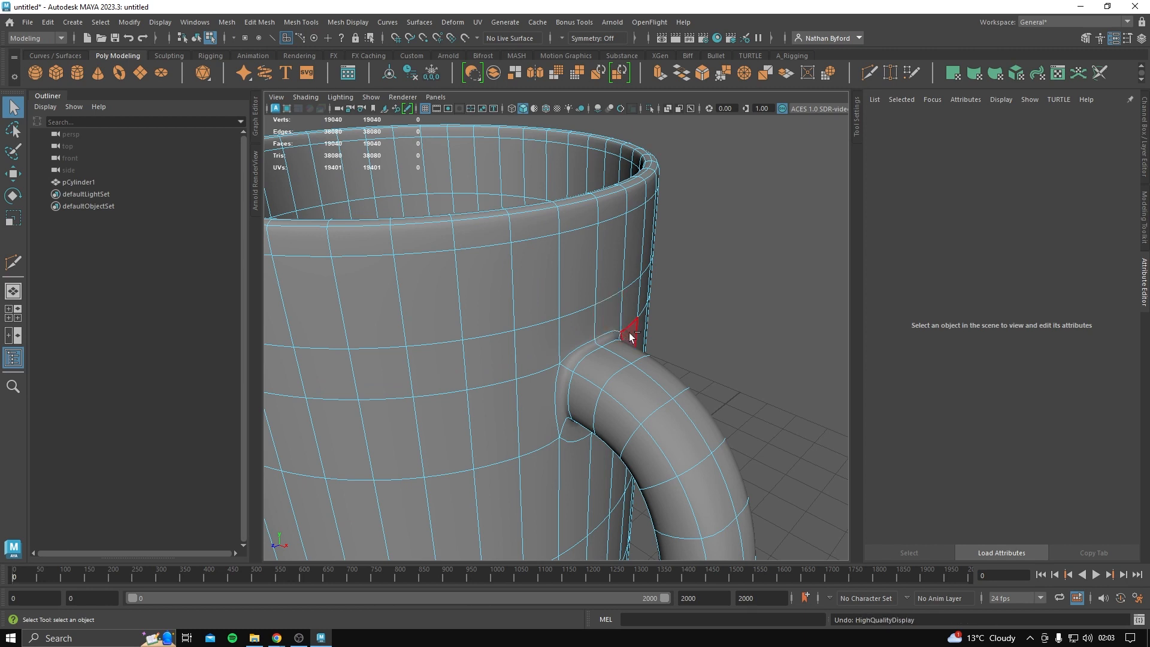
Undo the handle's supporting loop and the bridge between the two wall openings.
{"action": "key", "text": "ctrl+z"}
{"action": "key", "text": "ctrl+z"}
{"action": "key", "text": "ctrl+z"}
{"action": "key", "text": "ctrl+z"}
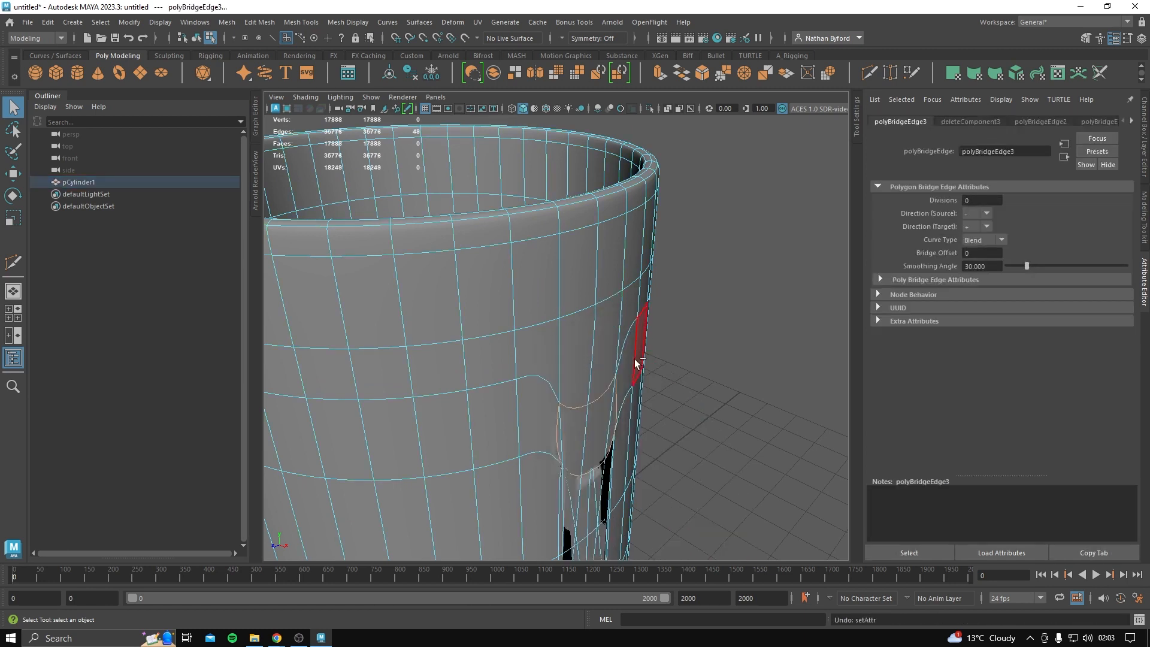
{"action": "key", "text": "ctrl+z"}
{"action": "key", "text": "ctrl+z"}
{"action": "key", "text": "ctrl+z"}
{"action": "key", "text": "ctrl+z"}
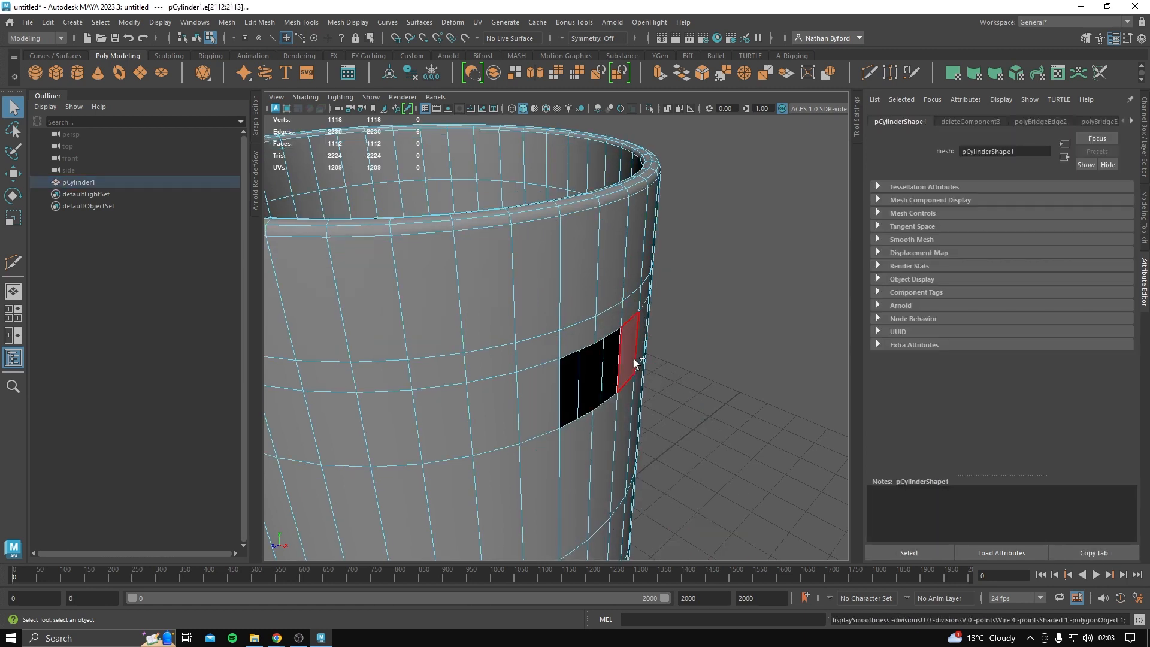
Undo the earlier bridging and face deletions until both pairs of handle faces are restored and selected.
{"action": "key", "text": "ctrl+z"}
{"action": "key", "text": "ctrl+z"}
{"action": "key", "text": "ctrl+z"}
{"action": "key", "text": "ctrl+z"}
{"action": "key", "text": "ctrl+z"}
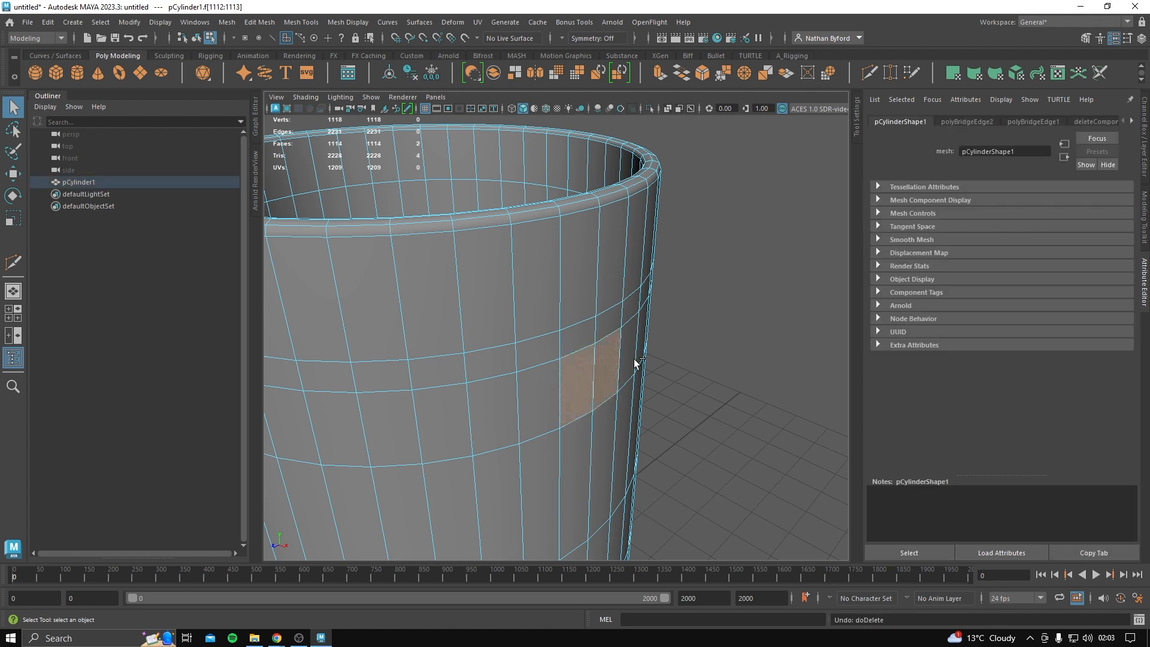
{"action": "left_click_drag", "start_coordinate": [634, 360], "coordinate": [548, 253], "text": "alt"}
{"action": "key", "text": "ctrl+z"}
{"action": "key", "text": "ctrl+z"}
{"action": "key", "text": "ctrl+z"}
{"action": "key", "text": "ctrl+z"}
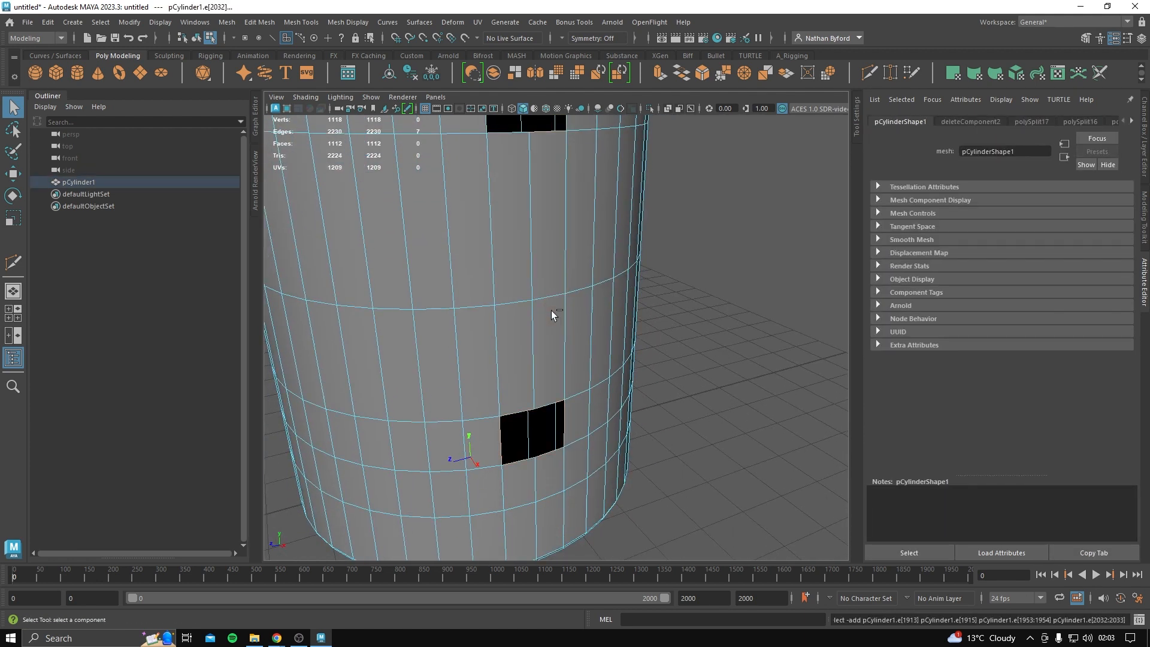
{"action": "key", "text": "ctrl+z"}
Extrude the upper and lower pairs of handle faces with an offset of 0.06 to inset them.
{"action": "left_click_drag", "start_coordinate": [551, 310], "coordinate": [591, 180], "text": "alt"}
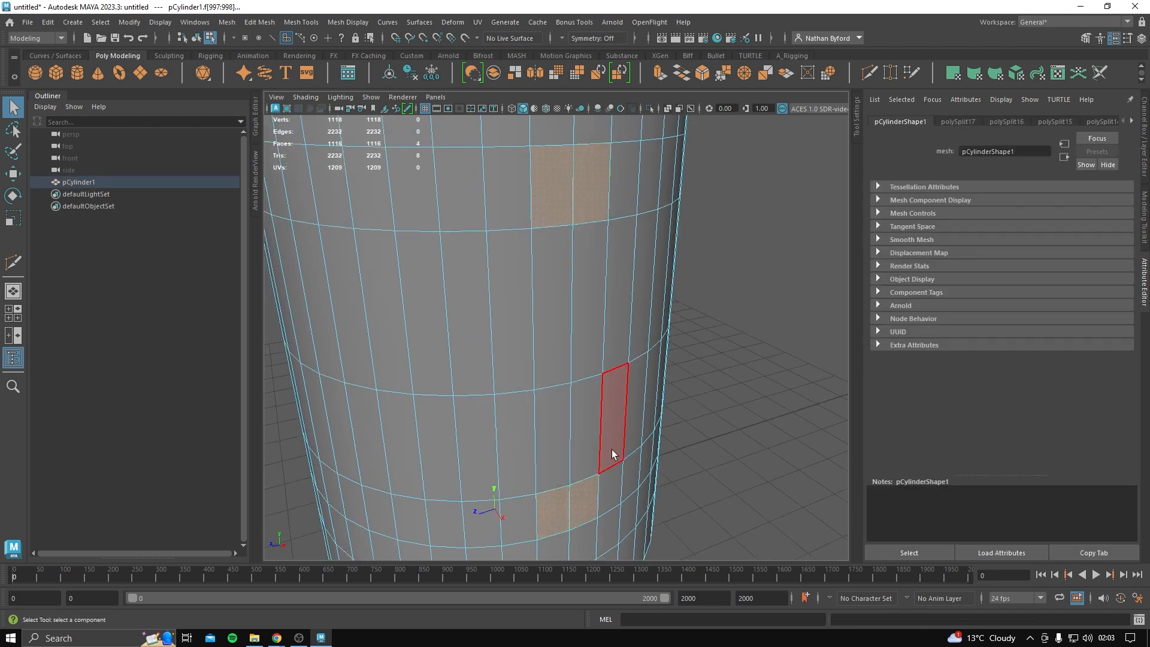
{"action": "key", "text": "ctrl+e"}
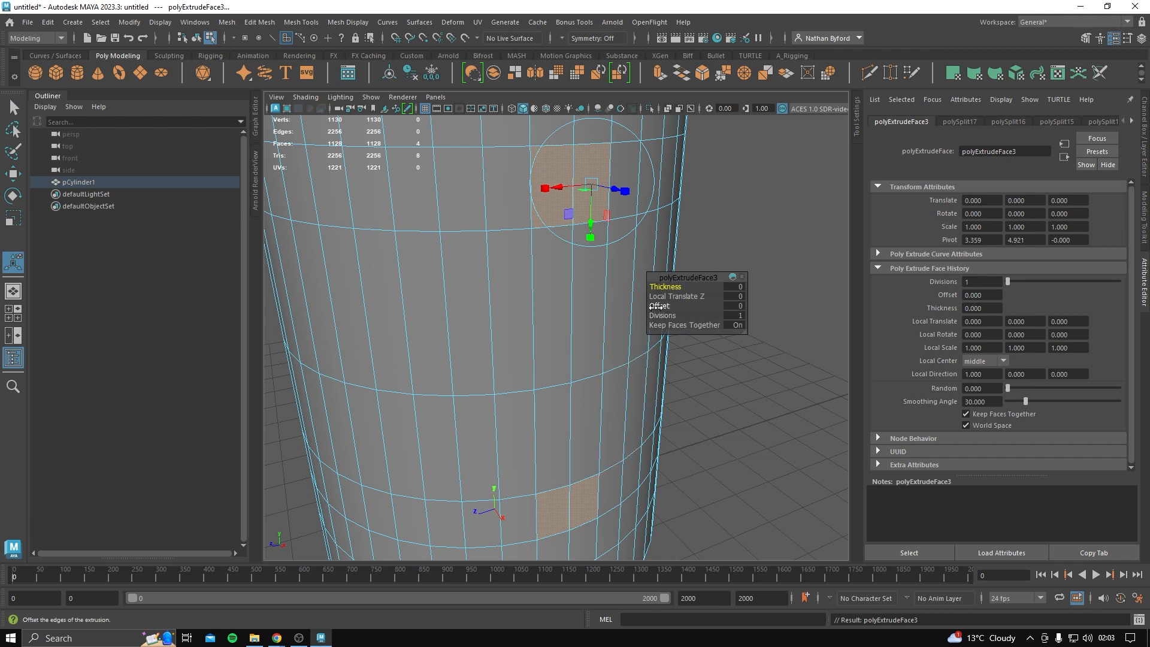
{"action": "left_click_drag", "start_coordinate": [655, 307], "coordinate": [662, 306]}
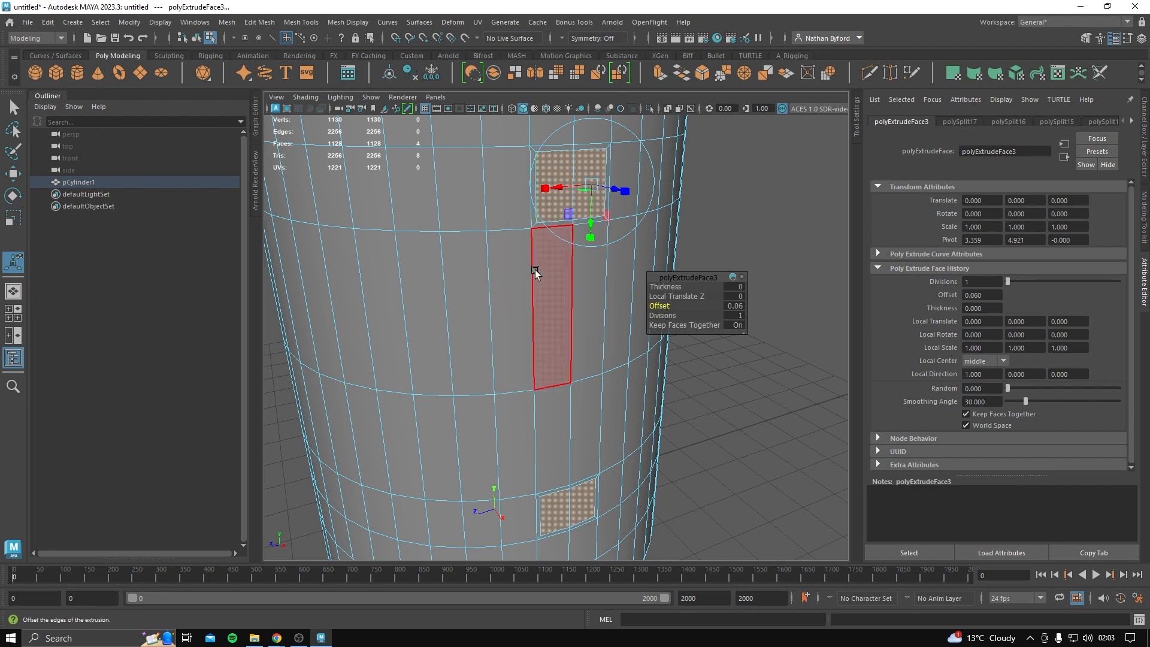
Select the ring of faces around the upper inset to examine how its loop is contained.
{"action": "left_click_drag", "start_coordinate": [533, 271], "coordinate": [551, 424], "text": "alt"}
{"action": "right_click_drag", "start_coordinate": [551, 424], "coordinate": [687, 395], "text": "alt"}
{"action": "left_click_drag", "start_coordinate": [688, 396], "coordinate": [666, 414], "text": "alt"}
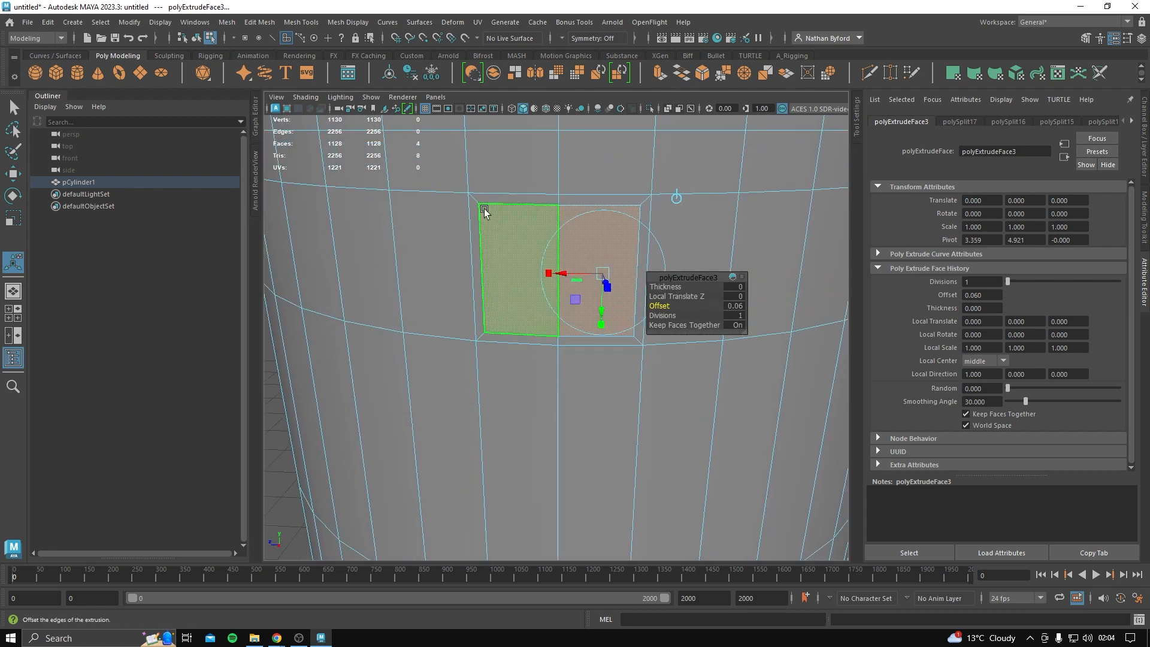
{"action": "right_click_drag", "start_coordinate": [484, 208], "coordinate": [473, 238]}
{"action": "left_click", "coordinate": [475, 243]}
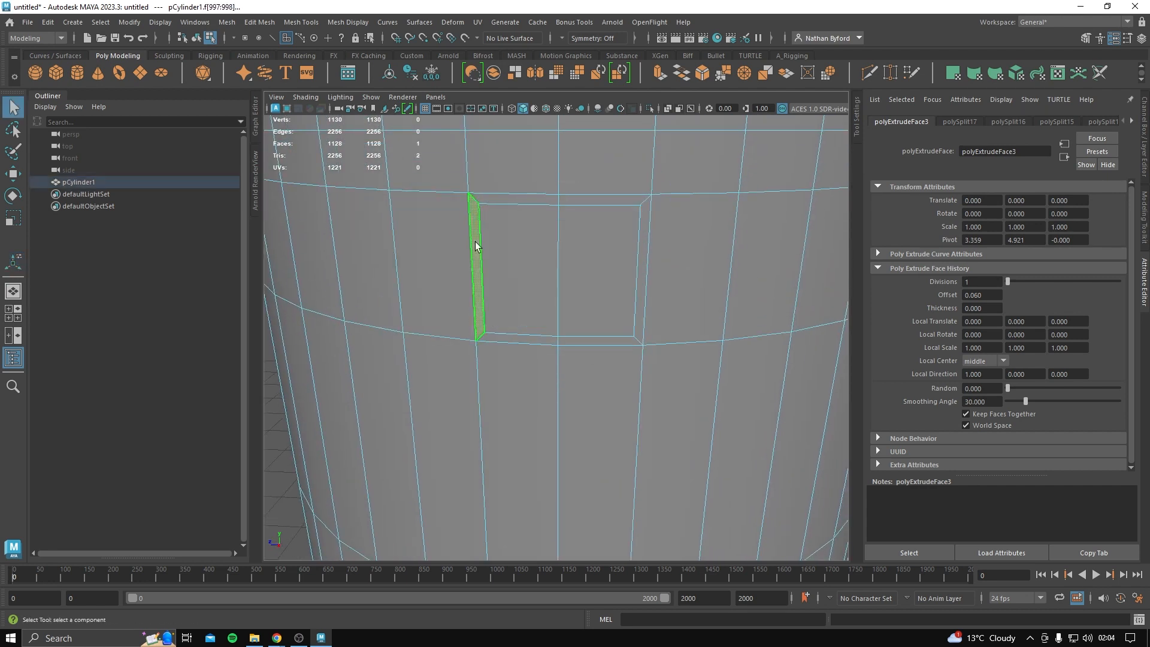
{"action": "double_click", "coordinate": [490, 335]}
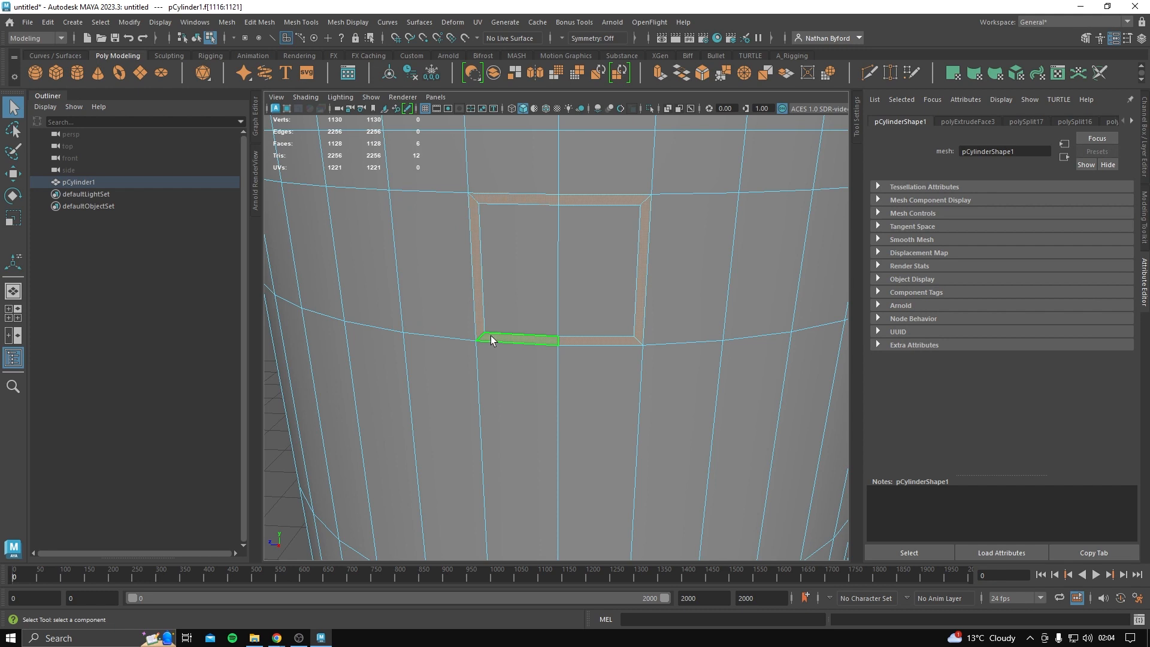
Select horizontal and vertical face loops on the cup and examine how they run around the wall, base and interior.
{"action": "double_click", "coordinate": [380, 243]}
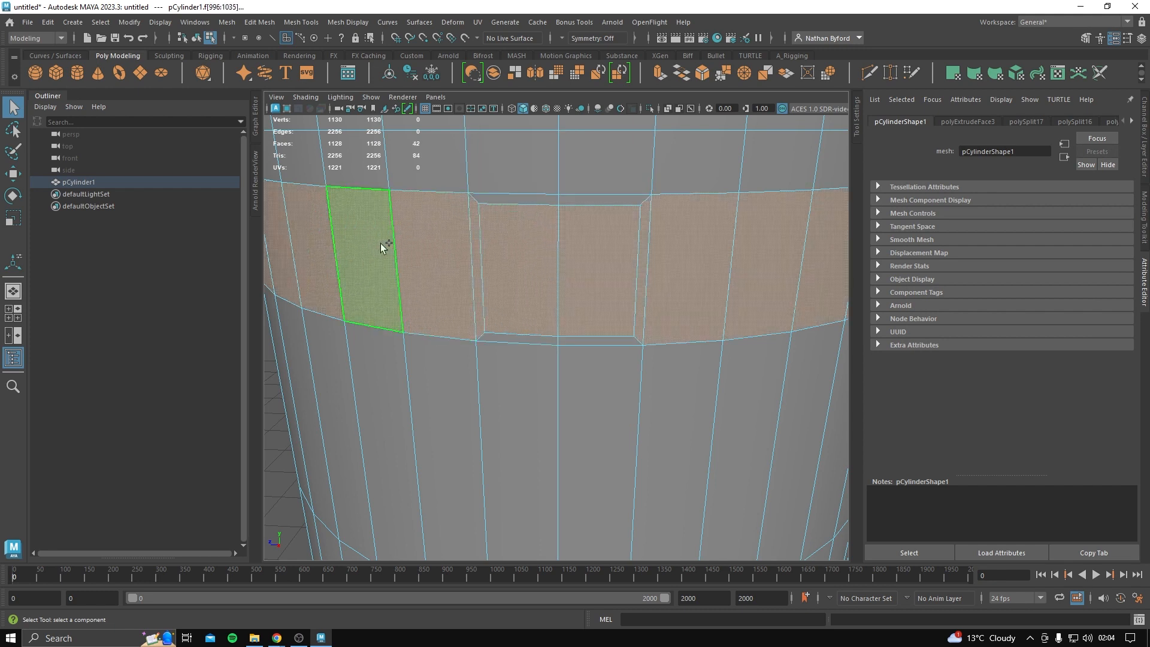
{"action": "left_click", "coordinate": [523, 163]}
{"action": "left_click_drag", "start_coordinate": [523, 163], "coordinate": [514, 202], "text": "alt"}
{"action": "double_click", "coordinate": [514, 161], "text": "shift"}
{"action": "scroll", "coordinate": [515, 278], "scroll_direction": "down", "scroll_amount": 7}
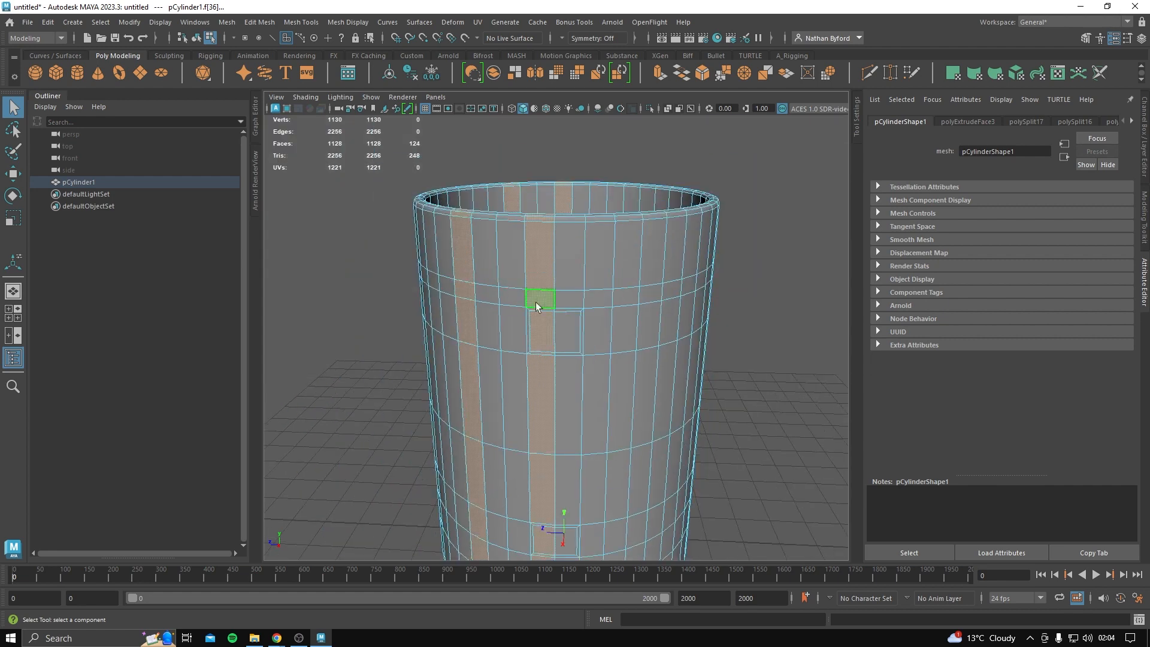
{"action": "left_click_drag", "start_coordinate": [537, 303], "coordinate": [544, 326], "text": "alt"}
{"action": "middle_click_drag", "start_coordinate": [541, 331], "coordinate": [573, 307], "text": "alt"}
{"action": "left_click_drag", "start_coordinate": [573, 307], "coordinate": [590, 253], "text": "alt"}
{"action": "middle_click_drag", "start_coordinate": [589, 425], "coordinate": [586, 315], "text": "alt"}
{"action": "left_click_drag", "start_coordinate": [587, 315], "coordinate": [596, 367], "text": "alt"}
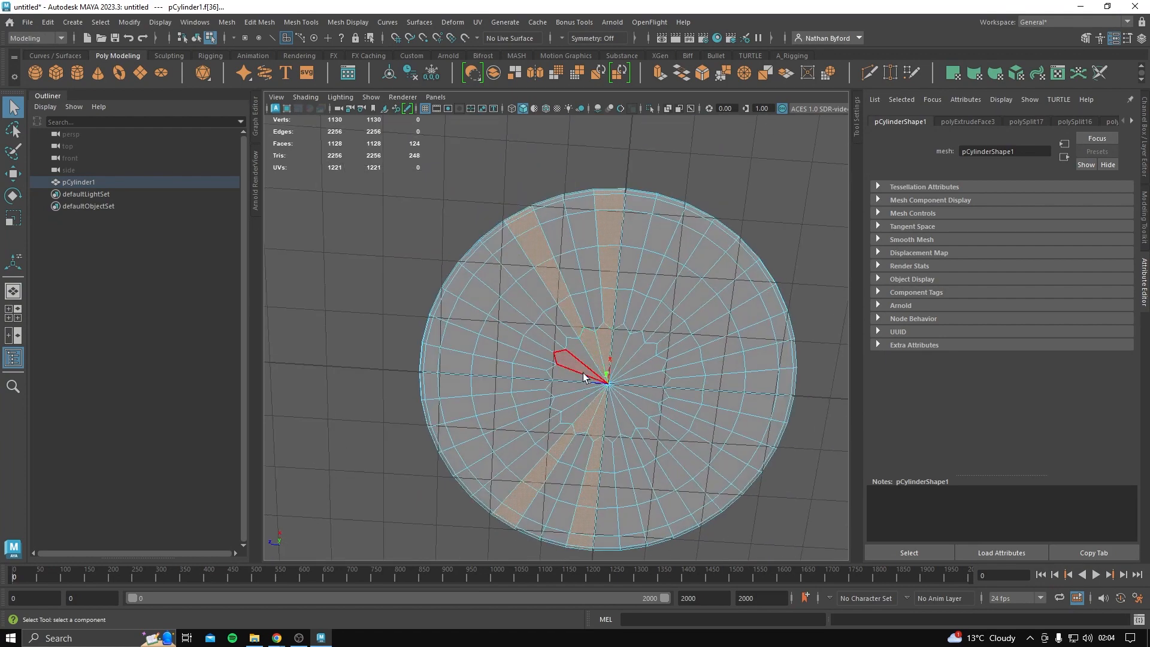
{"action": "scroll", "coordinate": [606, 379], "scroll_direction": "up", "scroll_amount": 6}
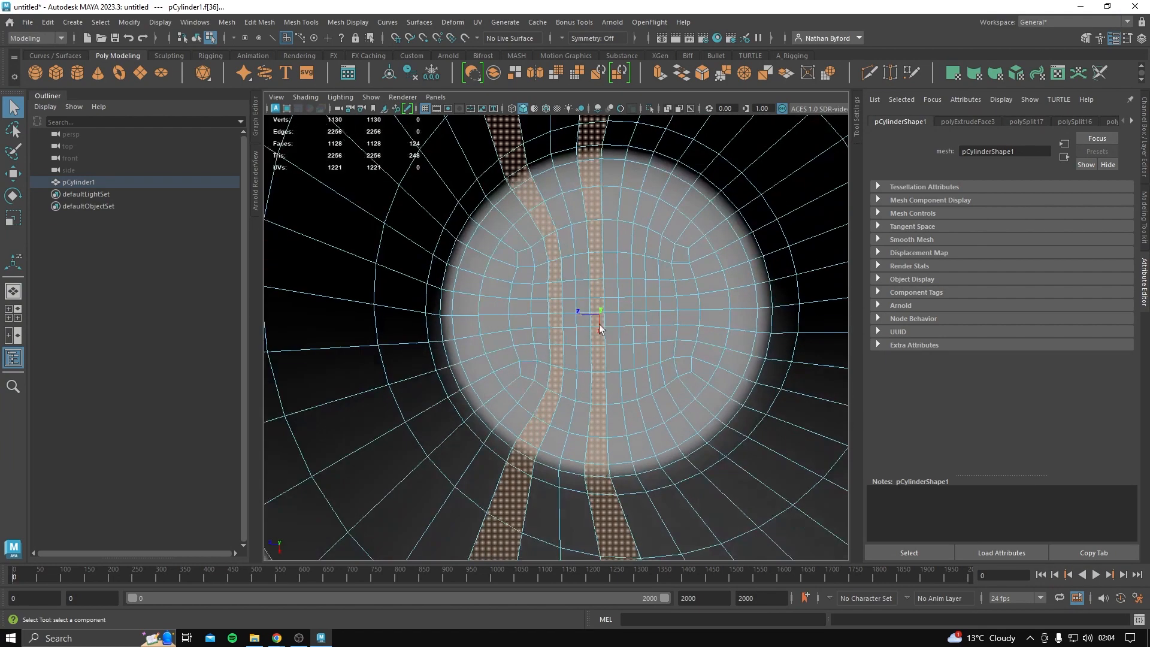
{"action": "scroll", "coordinate": [645, 317], "scroll_direction": "down", "scroll_amount": 5}
{"action": "left_click_drag", "start_coordinate": [639, 350], "coordinate": [621, 300], "text": "alt"}
{"action": "left_click_drag", "start_coordinate": [606, 336], "coordinate": [602, 304], "text": "alt"}
{"action": "middle_click_drag", "start_coordinate": [624, 286], "coordinate": [611, 312], "text": "alt"}
Delete the inner faces of the upper and lower insets to open the cup wall.
{"action": "left_click", "coordinate": [604, 239]}
{"action": "left_click_drag", "start_coordinate": [601, 223], "coordinate": [578, 205], "text": "alt"}
{"action": "middle_click_drag", "start_coordinate": [578, 206], "coordinate": [576, 409], "text": "alt"}
{"action": "scroll", "coordinate": [556, 329], "scroll_direction": "up", "scroll_amount": 3}
{"action": "left_click", "coordinate": [542, 336], "text": "shift"}
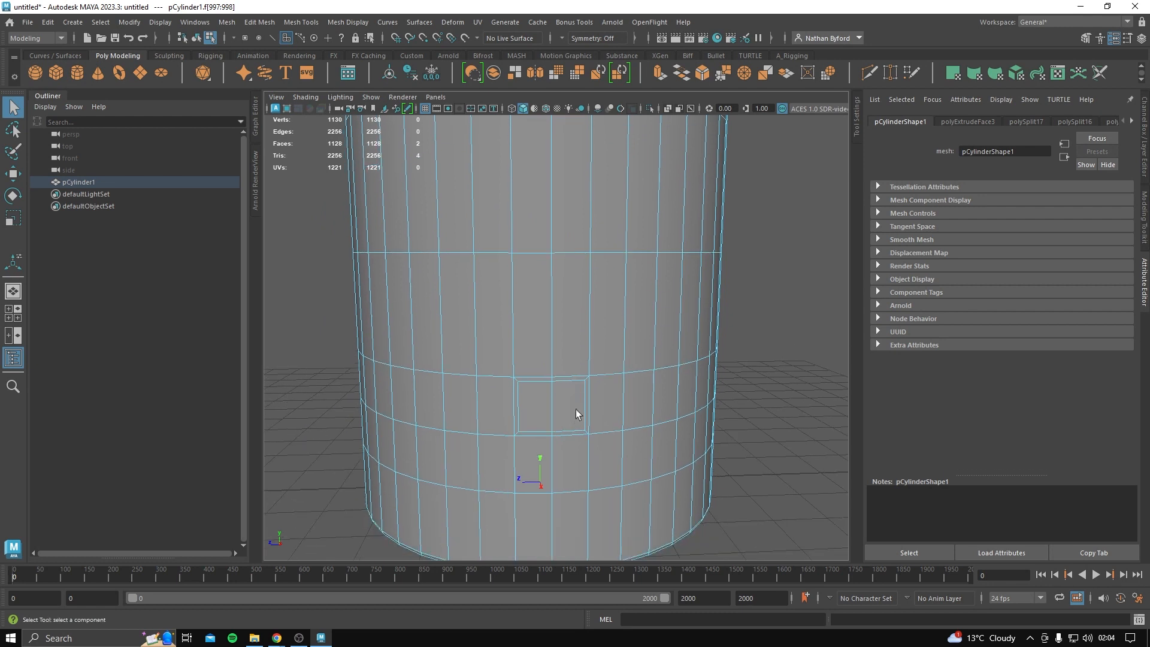
{"action": "key", "text": "Delete"}
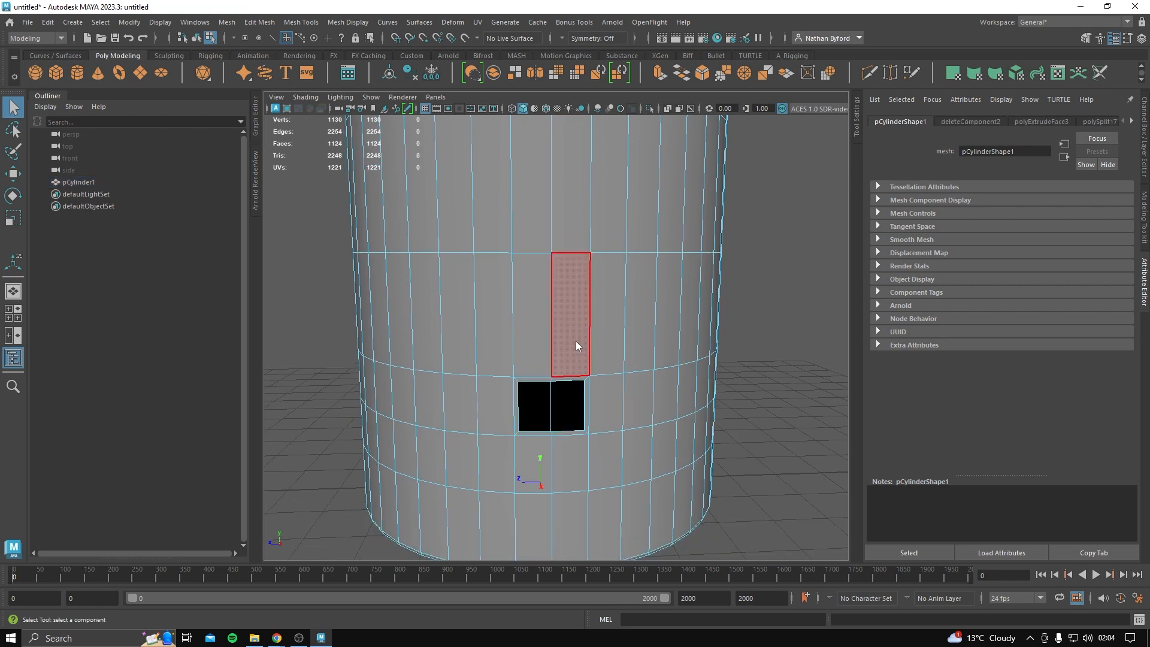
Select the border edges of both wall openings and bridge them.
{"action": "right_click_drag", "start_coordinate": [577, 340], "coordinate": [572, 281]}
{"action": "double_click", "coordinate": [564, 382]}
{"action": "key", "text": "f"}
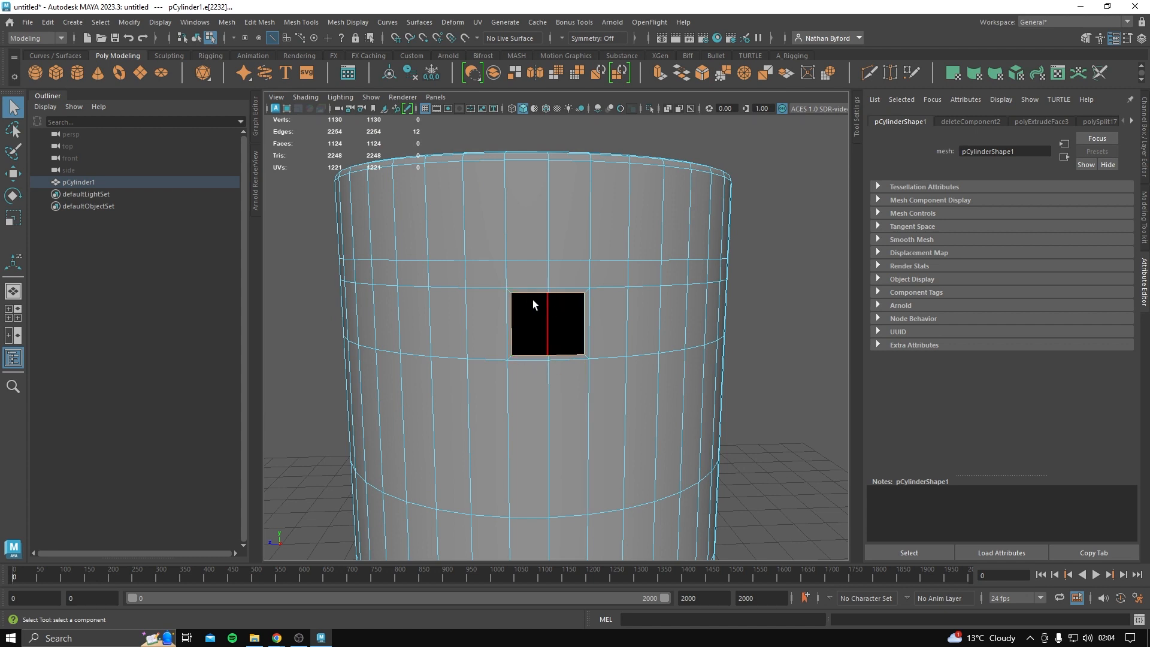
{"action": "middle_click_drag", "start_coordinate": [588, 383], "coordinate": [522, 252], "text": "alt"}
{"action": "left_click_drag", "start_coordinate": [521, 252], "coordinate": [563, 293], "text": "alt"}
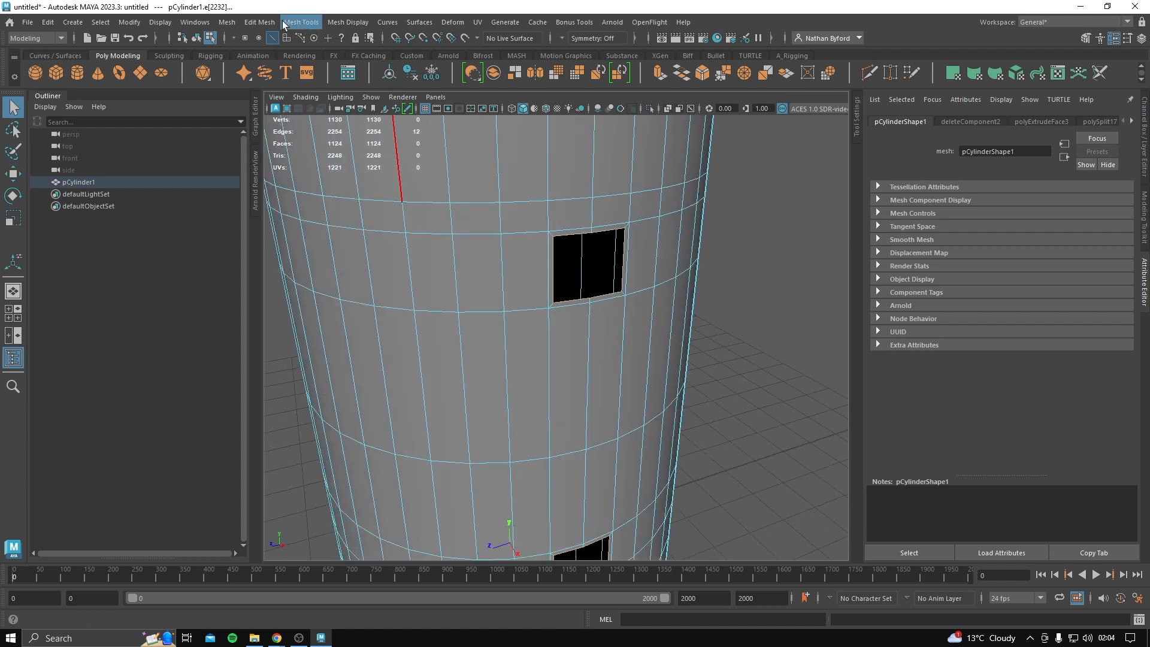
{"action": "left_click", "coordinate": [259, 22]}
{"action": "left_click", "coordinate": [282, 76]}
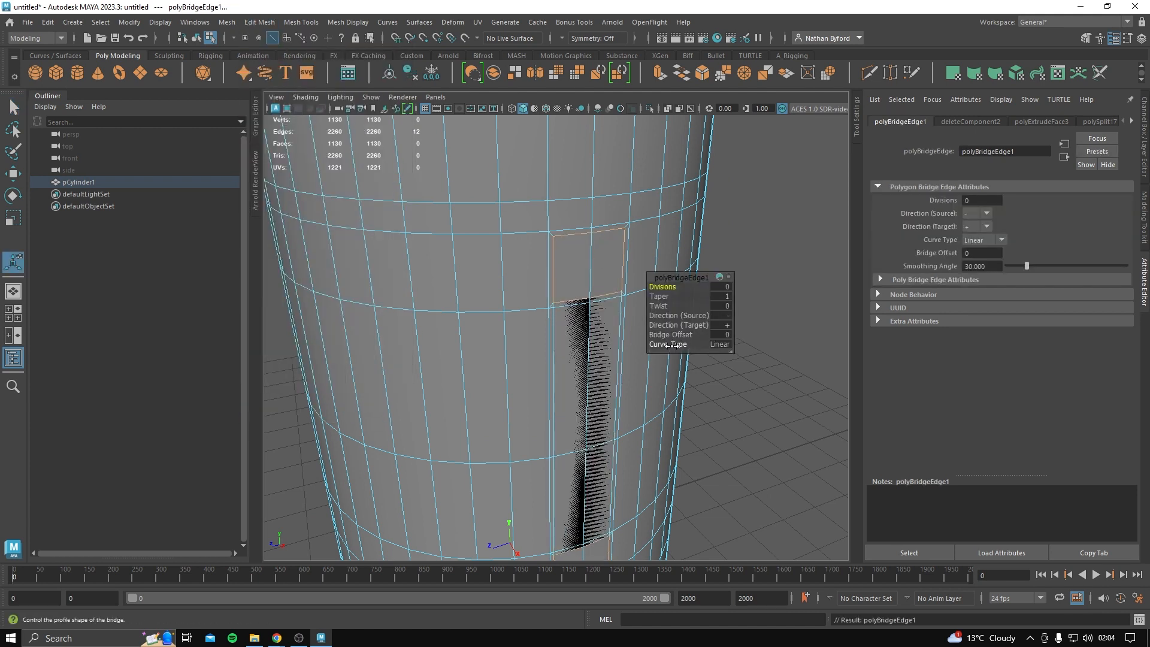
Set the bridge's curve type to Blend, its source direction to + and its divisions to 10.
{"action": "left_click", "coordinate": [726, 343]}
{"action": "left_click", "coordinate": [755, 363]}
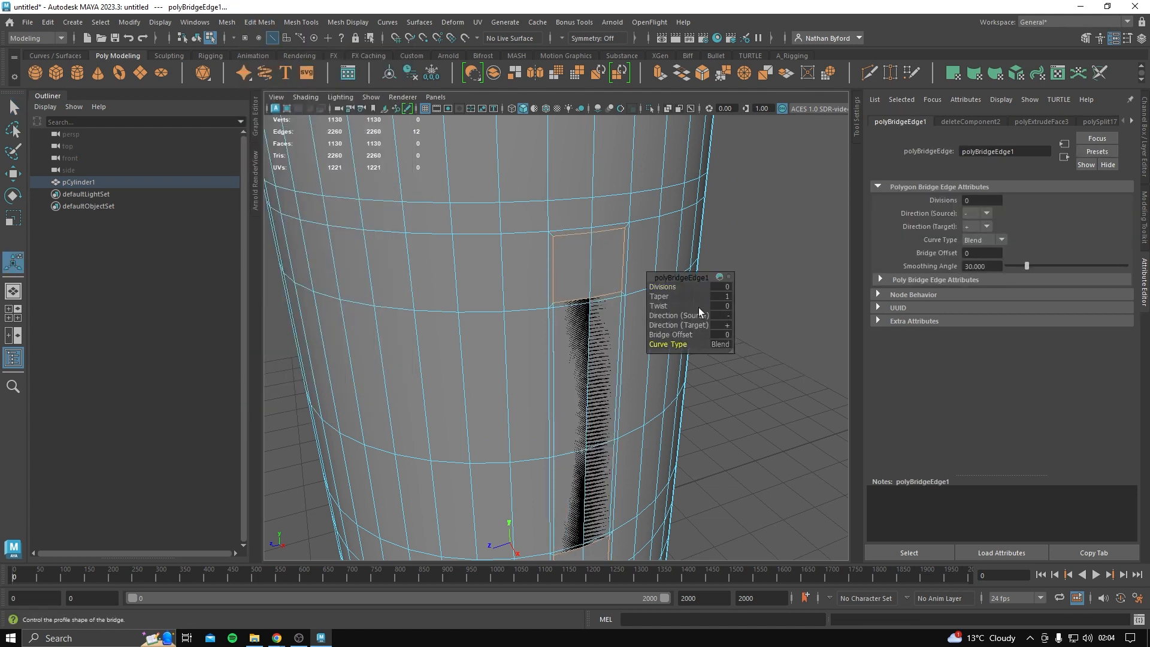
{"action": "left_click_drag", "start_coordinate": [680, 286], "coordinate": [693, 287]}
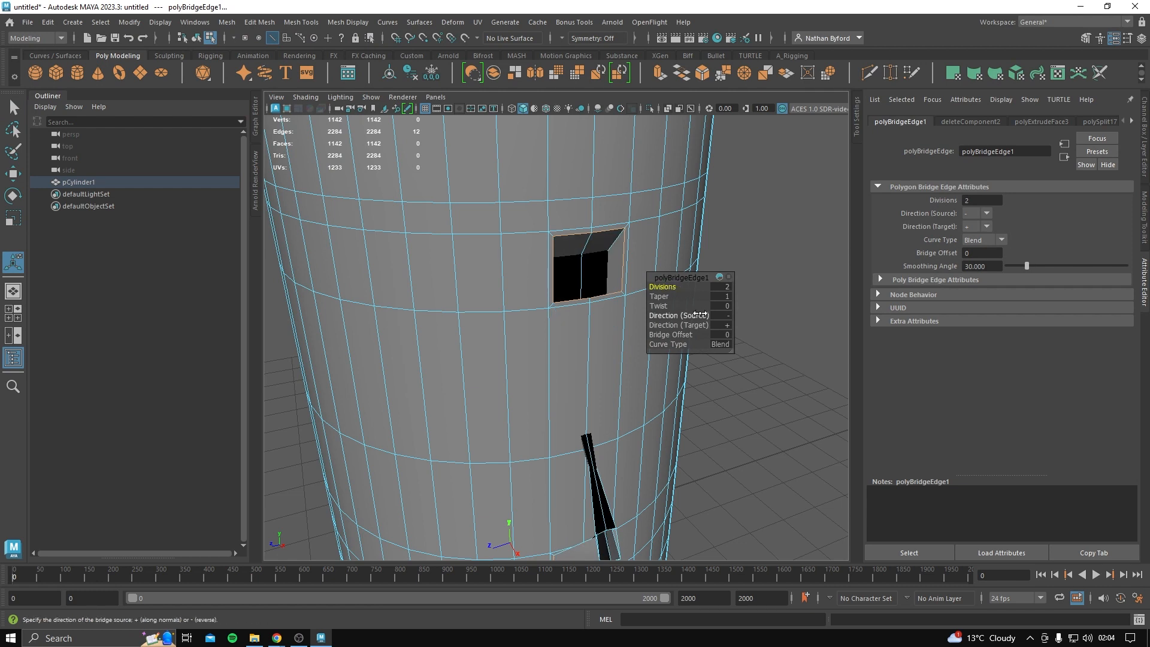
{"action": "left_click", "coordinate": [723, 317]}
{"action": "left_click", "coordinate": [758, 325]}
{"action": "key", "text": "f"}
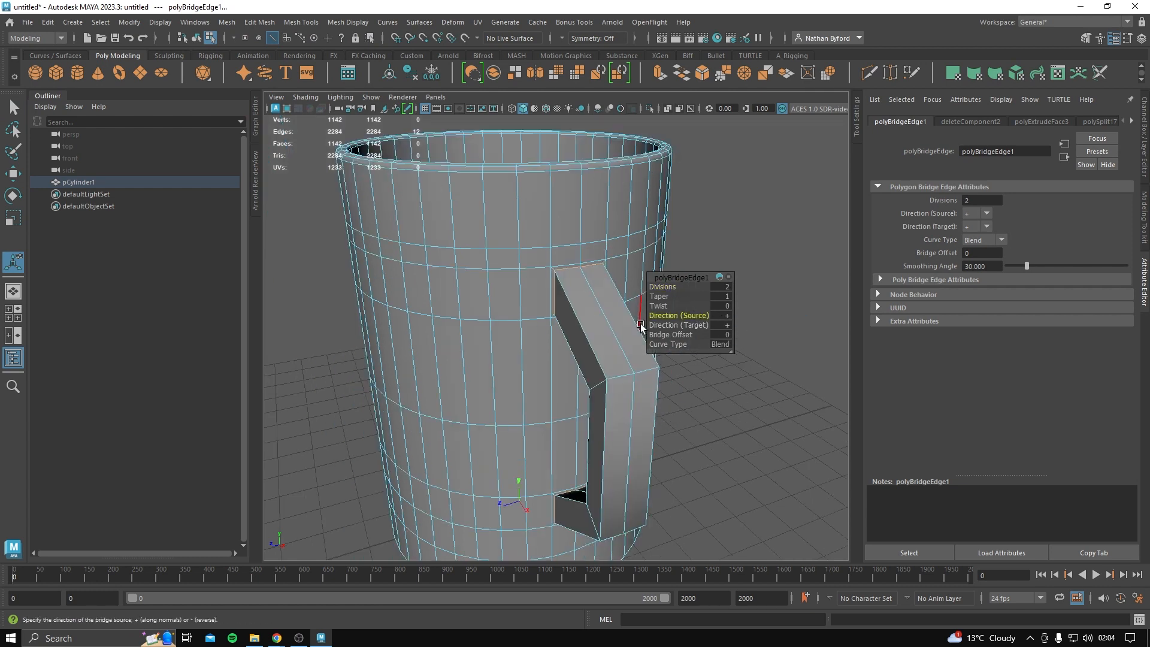
{"action": "left_click_drag", "start_coordinate": [679, 286], "coordinate": [712, 289]}
Insert a supporting edge loop around the handle close to its upper joint with Multi-Cut.
{"action": "middle_click_drag", "start_coordinate": [707, 227], "coordinate": [563, 267], "text": "alt"}
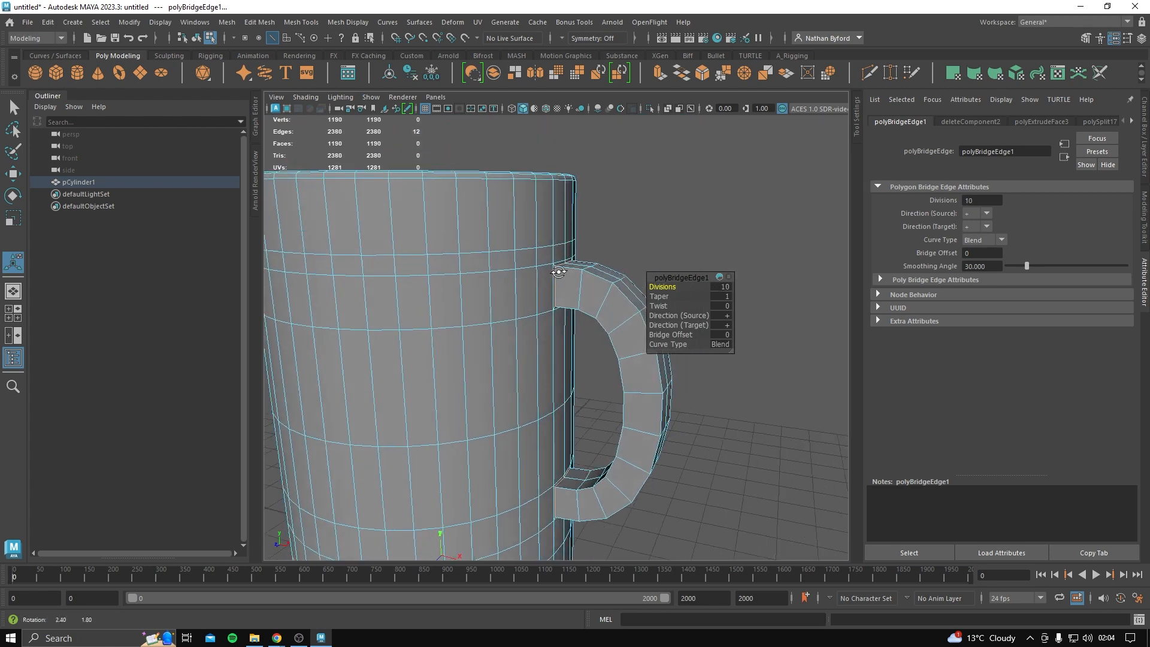
{"action": "left_click_drag", "start_coordinate": [563, 267], "coordinate": [521, 261], "text": "alt"}
{"action": "scroll", "coordinate": [521, 261], "scroll_direction": "up", "scroll_amount": 5}
{"action": "middle_click_drag", "start_coordinate": [521, 262], "coordinate": [551, 282], "text": "alt"}
{"action": "key", "text": "ctrl+shift+x"}
{"action": "middle_click_drag", "start_coordinate": [384, 145], "coordinate": [432, 224], "text": "alt"}
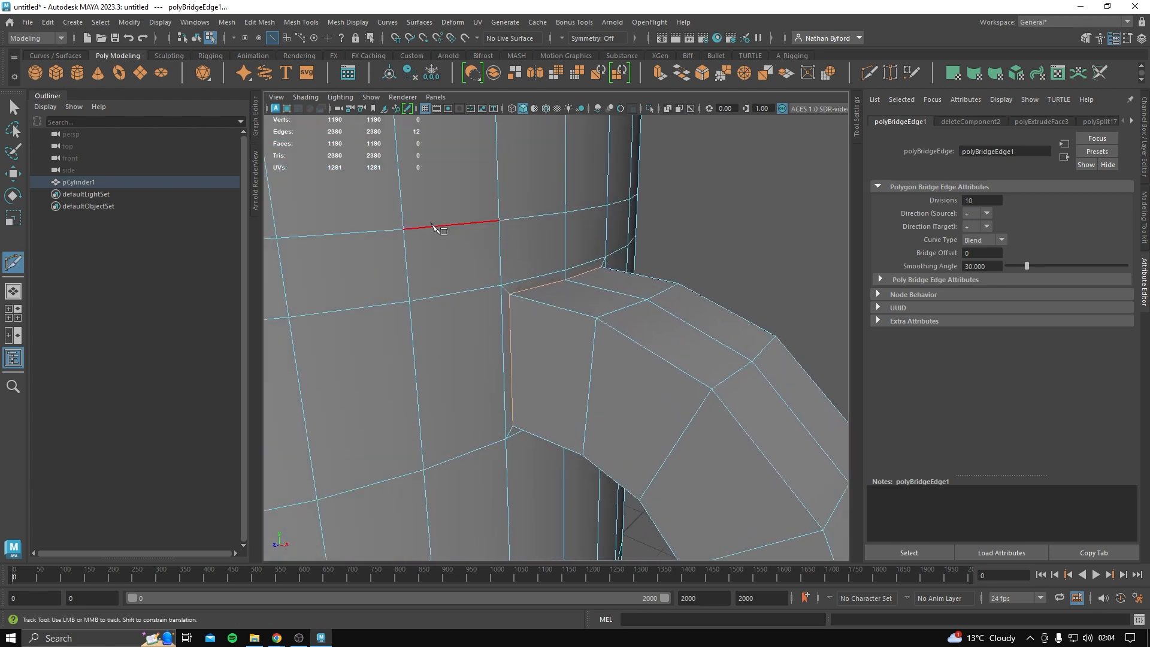
{"action": "right_click_drag", "start_coordinate": [491, 294], "coordinate": [547, 308], "text": "alt"}
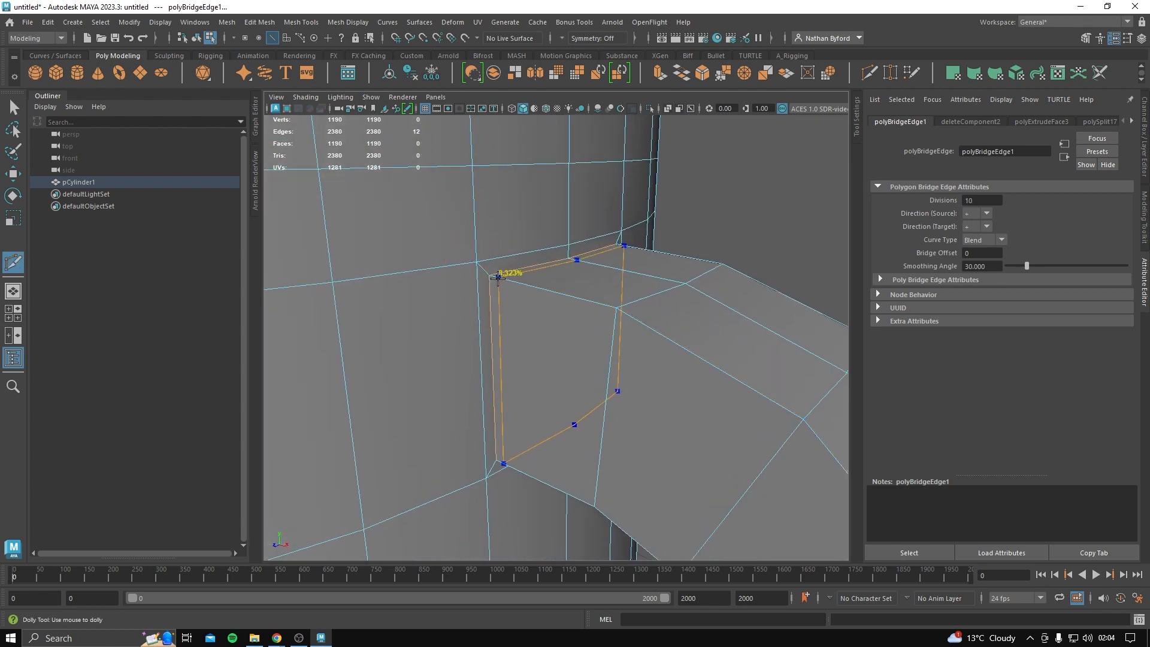
{"action": "left_click", "coordinate": [497, 276], "text": "ctrl"}
Insert a supporting edge loop around the handle close to its lower joint, and display the cup in smooth preview.
{"action": "left_click_drag", "start_coordinate": [539, 393], "coordinate": [495, 290], "text": "alt"}
{"action": "left_click", "coordinate": [542, 237], "text": "ctrl"}
{"action": "key", "text": "3"}
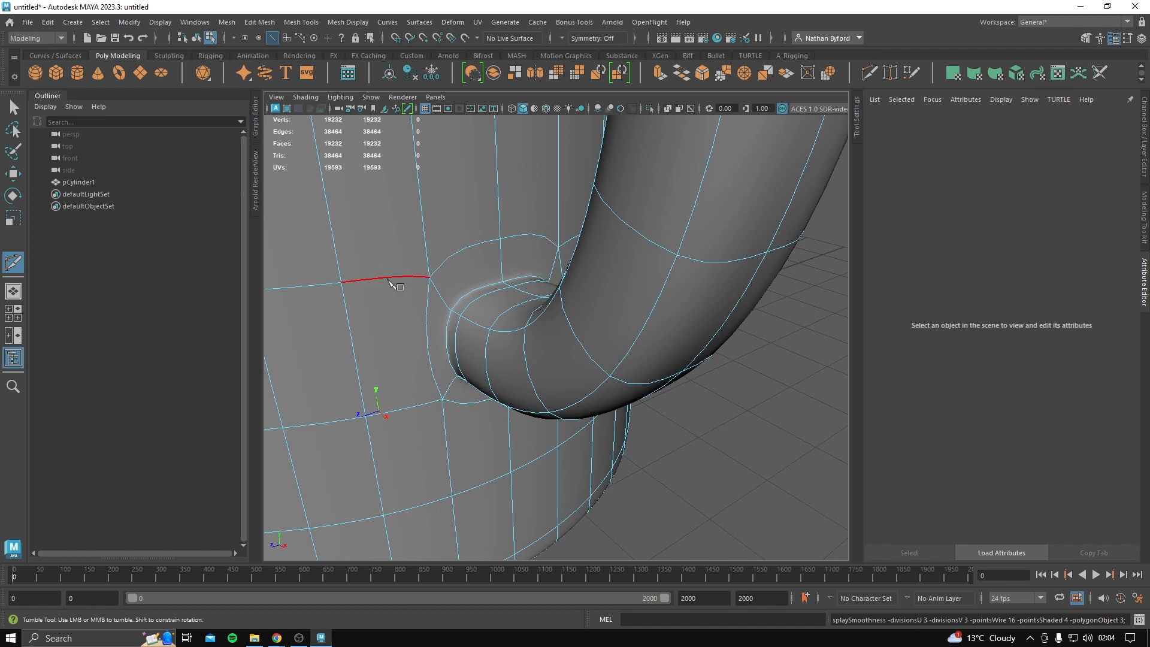
Turn off smooth preview and insert another supporting edge loop at the handle's joint with the cup wall.
{"action": "key", "text": "1"}
{"action": "middle_click_drag", "start_coordinate": [453, 262], "coordinate": [534, 321], "text": "alt"}
{"action": "right_click_drag", "start_coordinate": [534, 321], "coordinate": [551, 365], "text": "alt"}
{"action": "left_click", "coordinate": [500, 304], "text": "ctrl"}
{"action": "middle_click_drag", "start_coordinate": [551, 366], "coordinate": [573, 385], "text": "alt"}
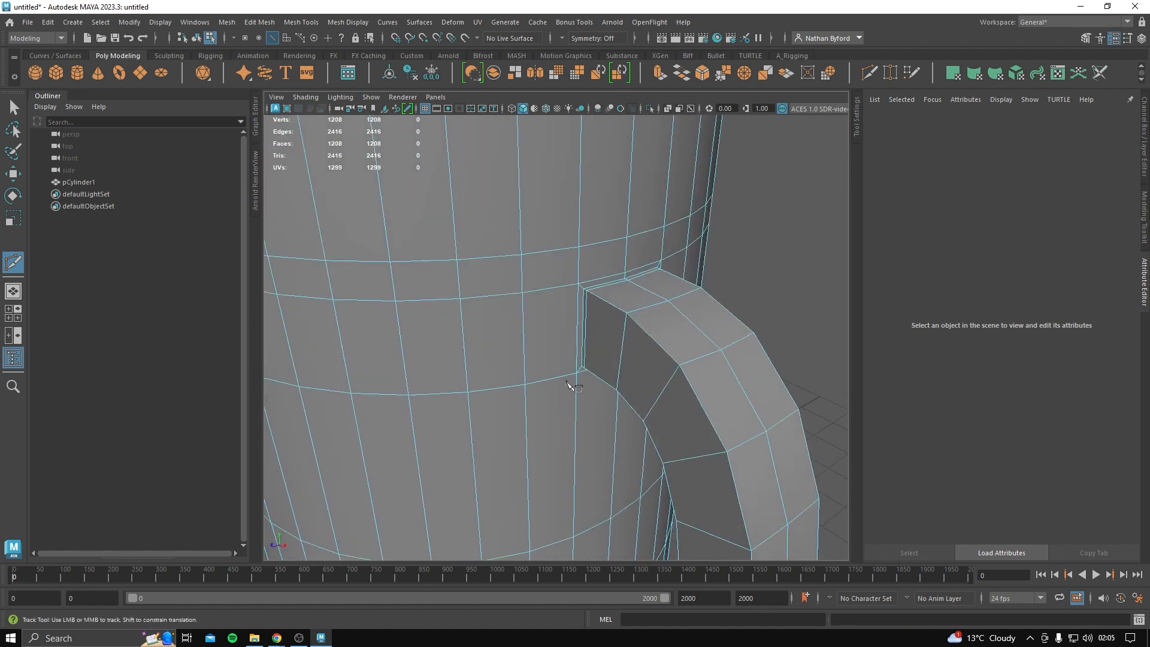
Insert a supporting edge loop around the inset at the handle's upper joint and display the mug in smooth preview.
{"action": "right_click_drag", "start_coordinate": [572, 385], "coordinate": [593, 377], "text": "alt"}
{"action": "middle_click_drag", "start_coordinate": [593, 378], "coordinate": [545, 379], "text": "alt"}
{"action": "left_click_drag", "start_coordinate": [545, 379], "coordinate": [574, 299], "text": "alt"}
{"action": "right_click_drag", "start_coordinate": [575, 300], "coordinate": [603, 253], "text": "alt"}
{"action": "middle_click_drag", "start_coordinate": [606, 144], "coordinate": [578, 244], "text": "alt"}
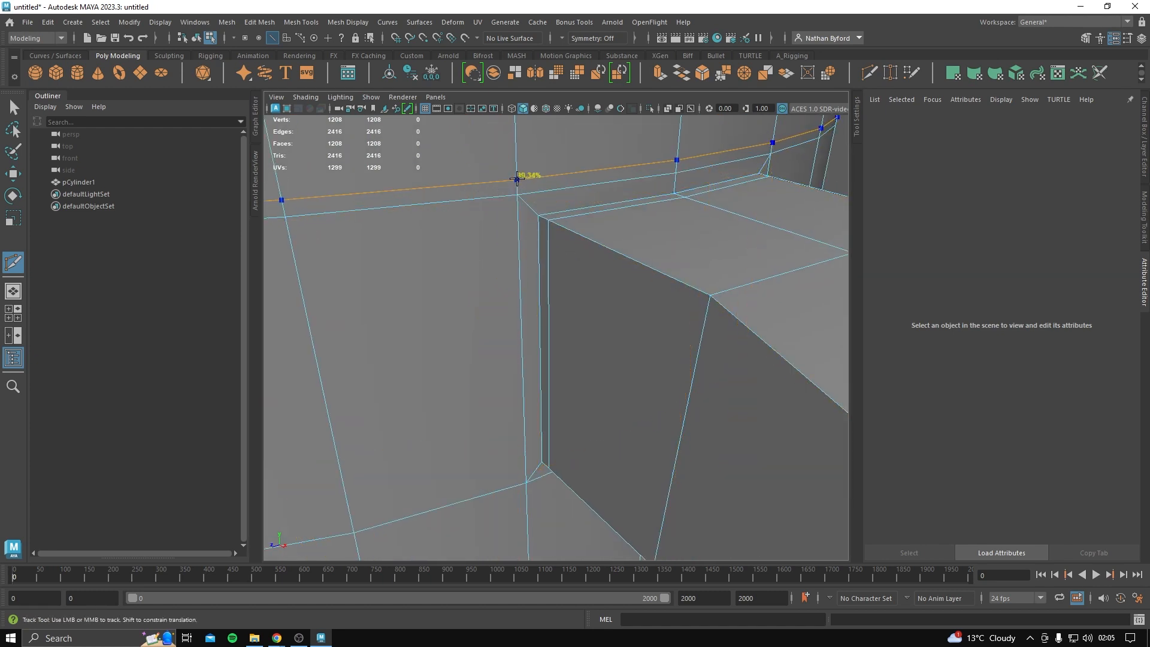
{"action": "left_click", "coordinate": [531, 205], "text": "ctrl"}
{"action": "key", "text": "3"}
{"action": "right_click_drag", "start_coordinate": [630, 310], "coordinate": [602, 347], "text": "alt"}
{"action": "mouse_move", "coordinate": [560, 350]}
{"action": "left_mouse_down", "text": "alt"}
{"action": "mouse_move", "coordinate": [543, 343]}
{"action": "mouse_move", "coordinate": [551, 348]}
{"action": "left_mouse_up", "text": "alt"}
{"action": "key", "text": "q"}
{"action": "middle_click_drag", "start_coordinate": [558, 394], "coordinate": [575, 358], "text": "alt"}
{"action": "left_click_drag", "start_coordinate": [574, 359], "coordinate": [577, 323], "text": "alt"}
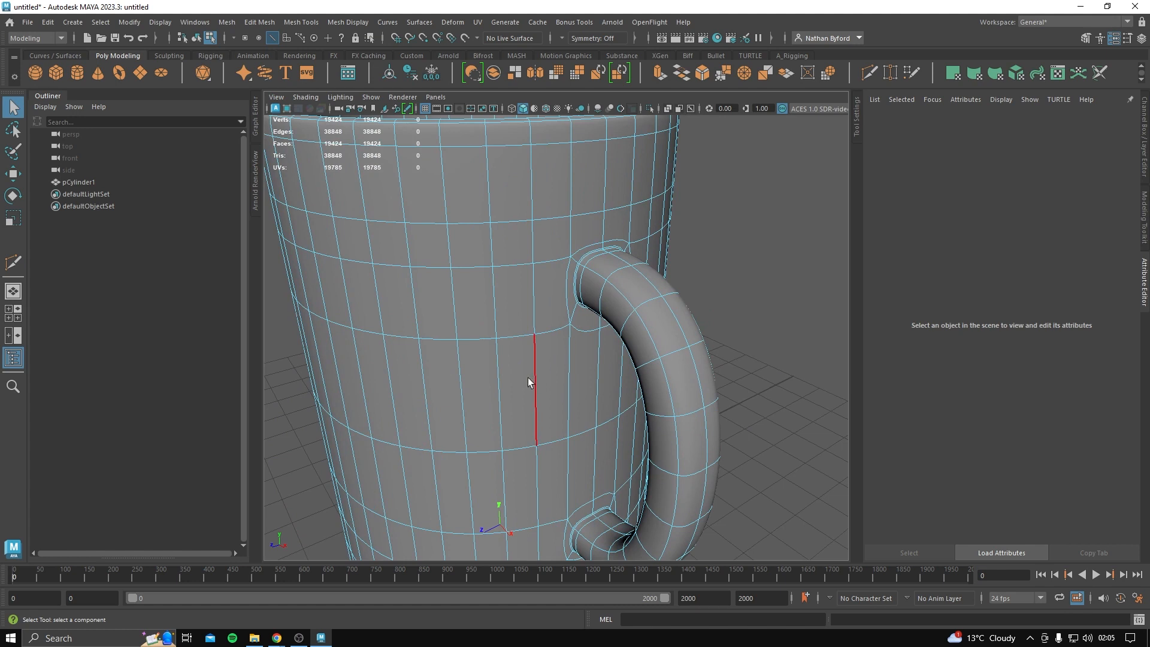
Return to object mode, deselect the mug and examine the smoothed rim and upper handle joint.
{"action": "right_click_drag", "start_coordinate": [519, 349], "coordinate": [567, 270]}
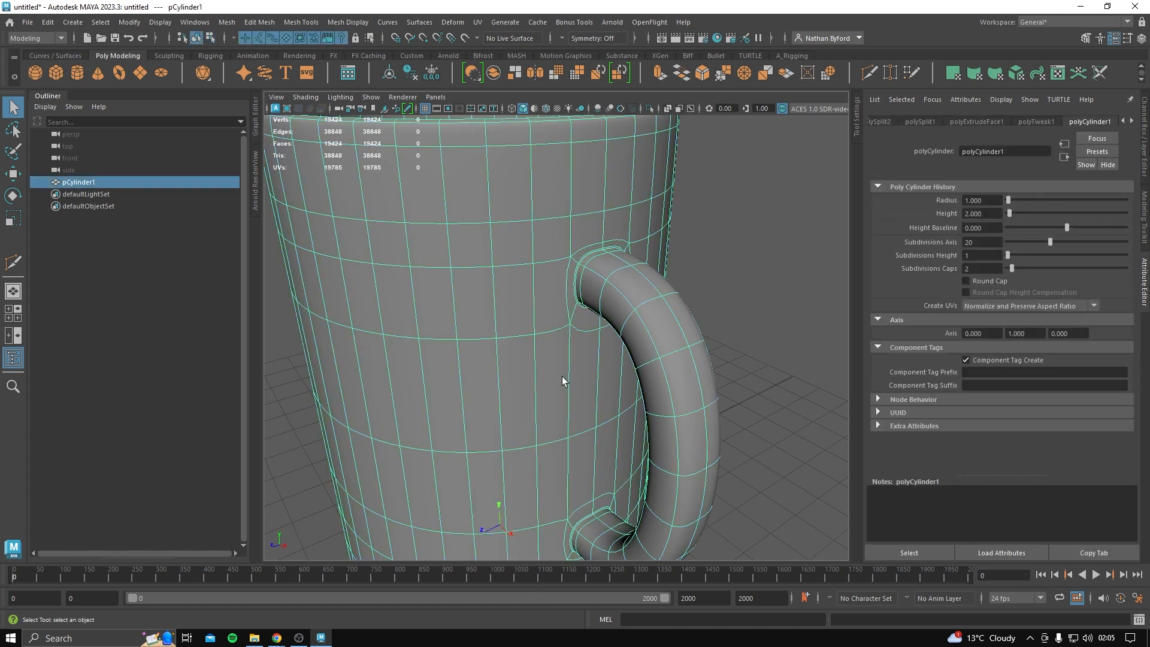
{"action": "left_click", "coordinate": [674, 239]}
{"action": "left_click_drag", "start_coordinate": [675, 239], "coordinate": [601, 311], "text": "alt"}
{"action": "right_click_drag", "start_coordinate": [601, 312], "coordinate": [737, 354], "text": "alt"}
{"action": "left_click_drag", "start_coordinate": [736, 354], "coordinate": [589, 372], "text": "alt"}
{"action": "right_click_drag", "start_coordinate": [589, 372], "coordinate": [444, 380], "text": "alt"}
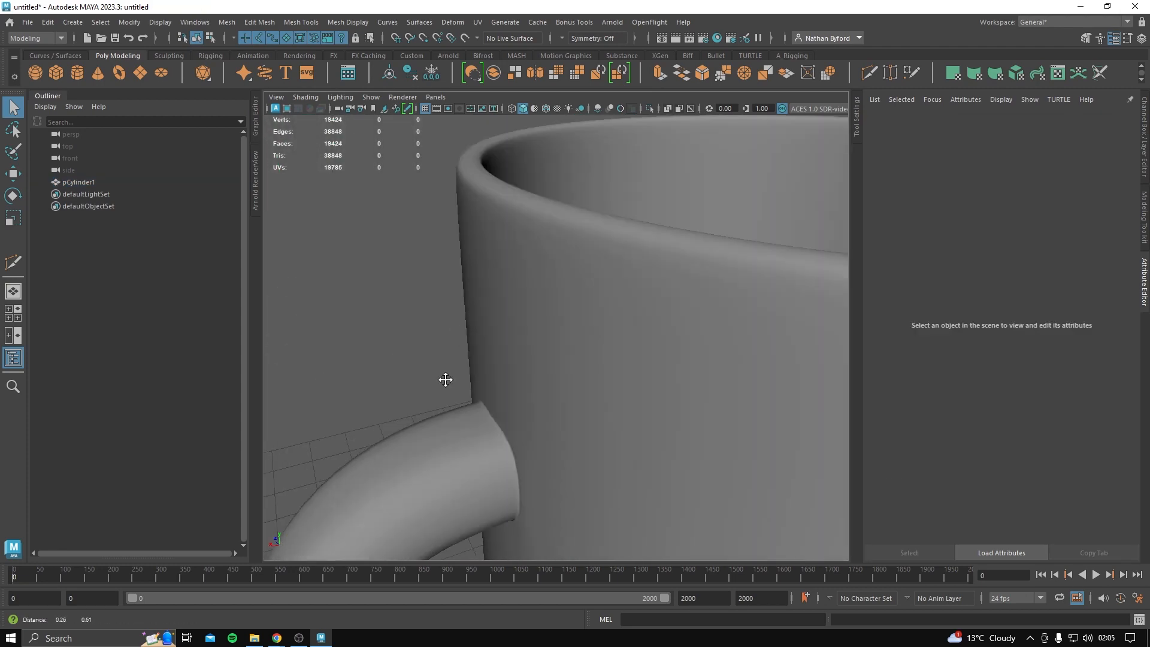
{"action": "left_click_drag", "start_coordinate": [444, 379], "coordinate": [580, 267], "text": "alt"}
{"action": "left_click", "coordinate": [486, 352]}
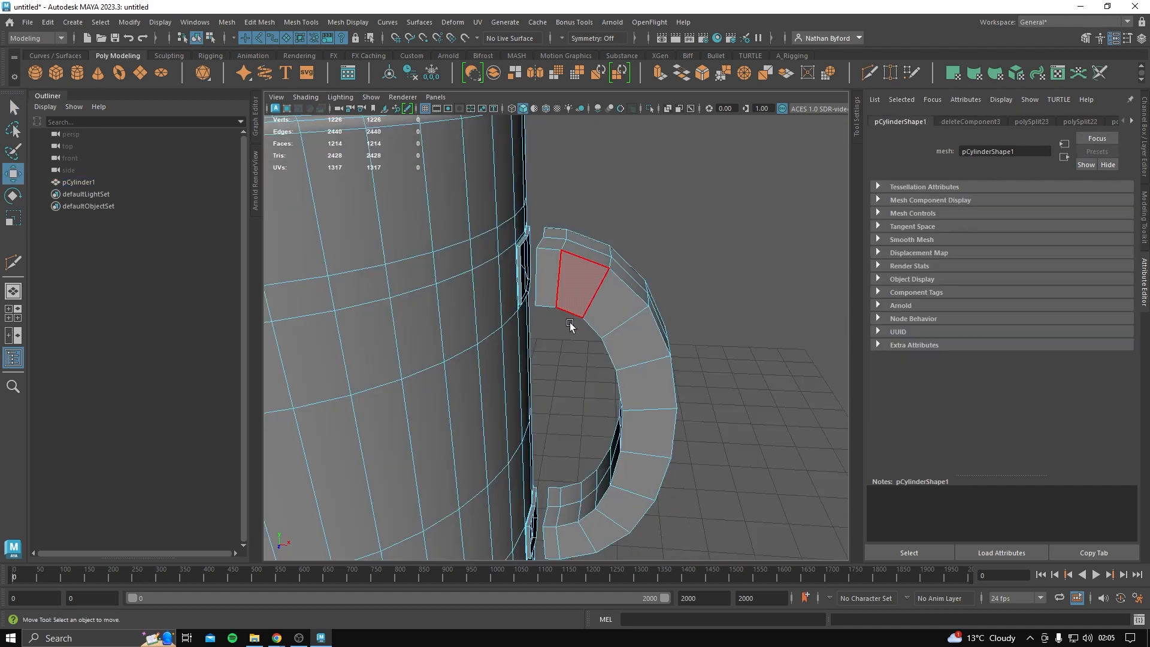
Examine the gaps between the detached handle's ends and the wall openings, selecting faces on the handle and cup.
{"action": "left_click_drag", "start_coordinate": [569, 325], "coordinate": [538, 221], "text": "alt"}
{"action": "left_click_drag", "start_coordinate": [517, 331], "coordinate": [534, 468], "text": "alt"}
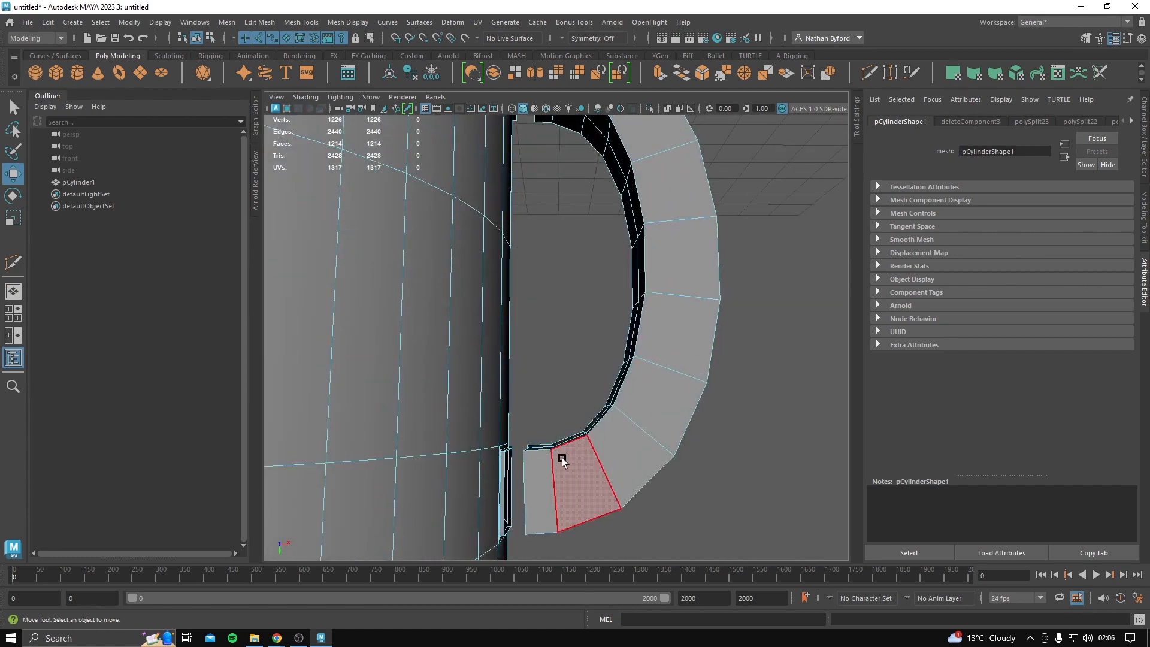
{"action": "double_click", "coordinate": [562, 457]}
{"action": "scroll", "coordinate": [489, 376], "scroll_direction": "down", "scroll_amount": 5}
{"action": "double_click", "coordinate": [483, 350]}
{"action": "left_click_drag", "start_coordinate": [505, 286], "coordinate": [510, 421], "text": "alt"}
{"action": "middle_click_drag", "start_coordinate": [510, 421], "coordinate": [480, 336], "text": "alt"}
{"action": "left_click_drag", "start_coordinate": [479, 336], "coordinate": [461, 251], "text": "alt"}
{"action": "scroll", "coordinate": [575, 281], "scroll_direction": "up", "scroll_amount": 5}
{"action": "middle_click_drag", "start_coordinate": [589, 284], "coordinate": [590, 344], "text": "alt"}
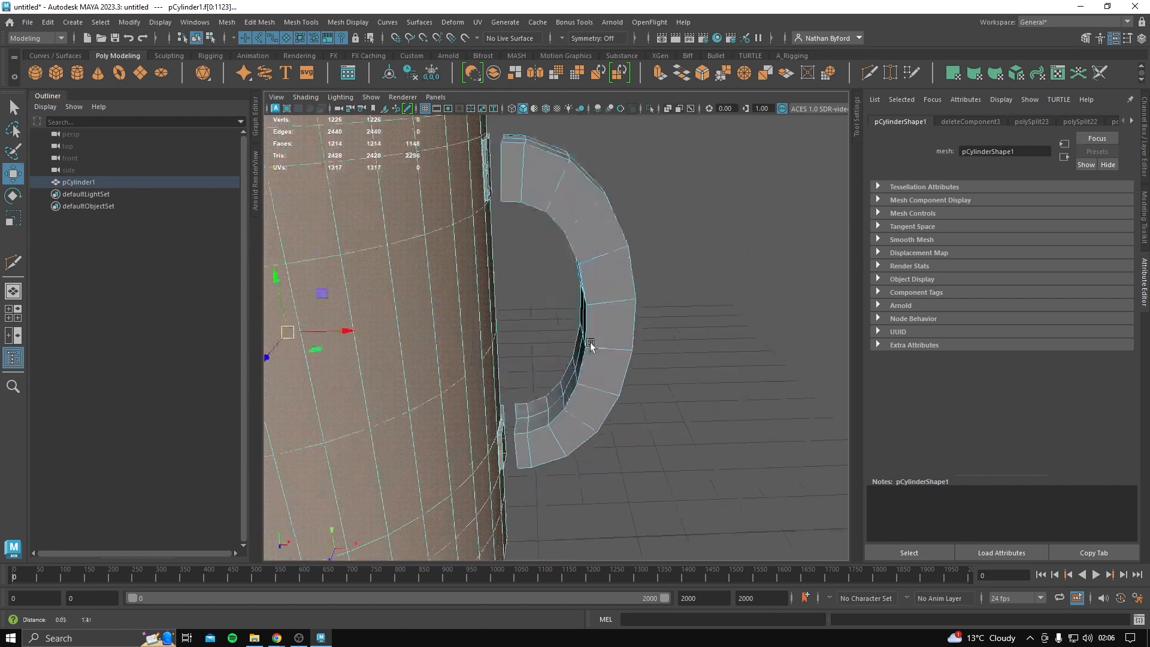
{"action": "scroll", "coordinate": [590, 347], "scroll_direction": "down", "scroll_amount": 3}
{"action": "scroll", "coordinate": [533, 346], "scroll_direction": "up", "scroll_amount": 5}
{"action": "left_click", "coordinate": [677, 370]}
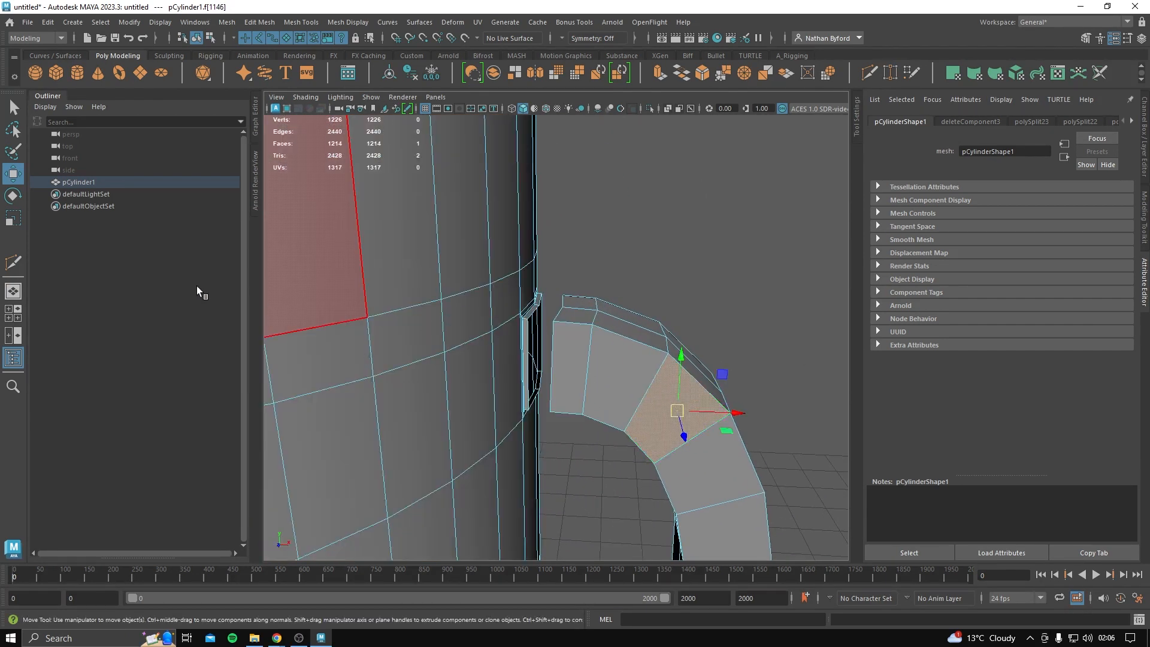
Switch the mug to vertex mode, display the Modeling Toolkit and activate Target Weld.
{"action": "right_click_drag", "start_coordinate": [577, 322], "coordinate": [544, 315]}
{"action": "scroll", "coordinate": [552, 337], "scroll_direction": "up", "scroll_amount": 5}
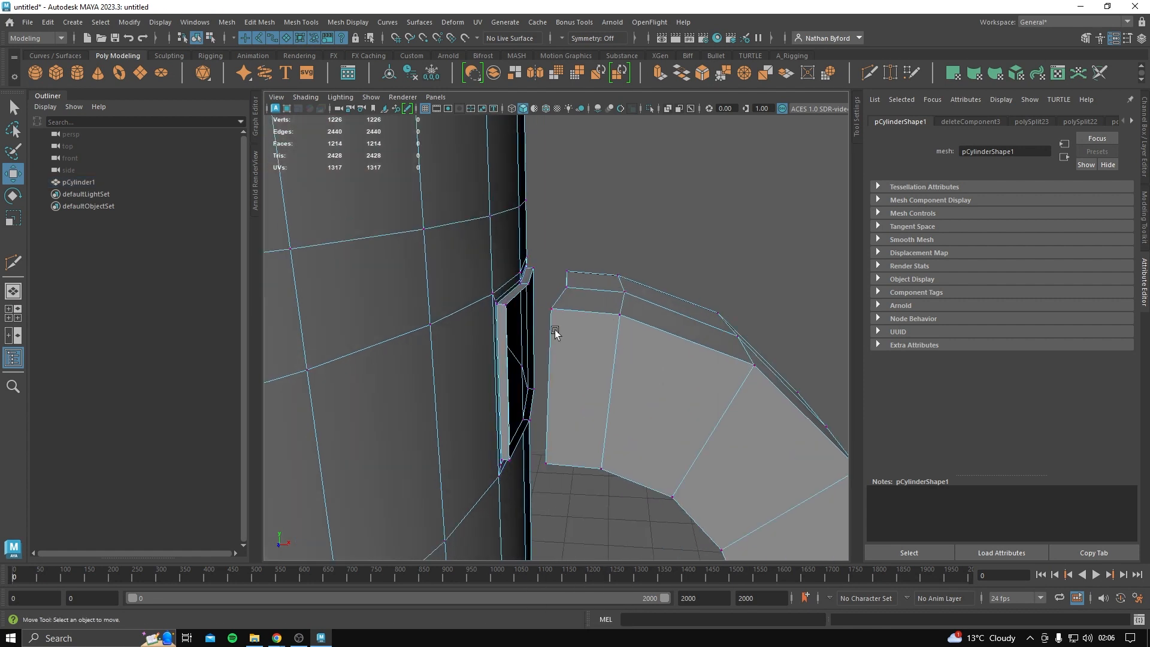
{"action": "left_click_drag", "start_coordinate": [553, 335], "coordinate": [503, 327], "text": "alt"}
{"action": "key", "text": "g"}
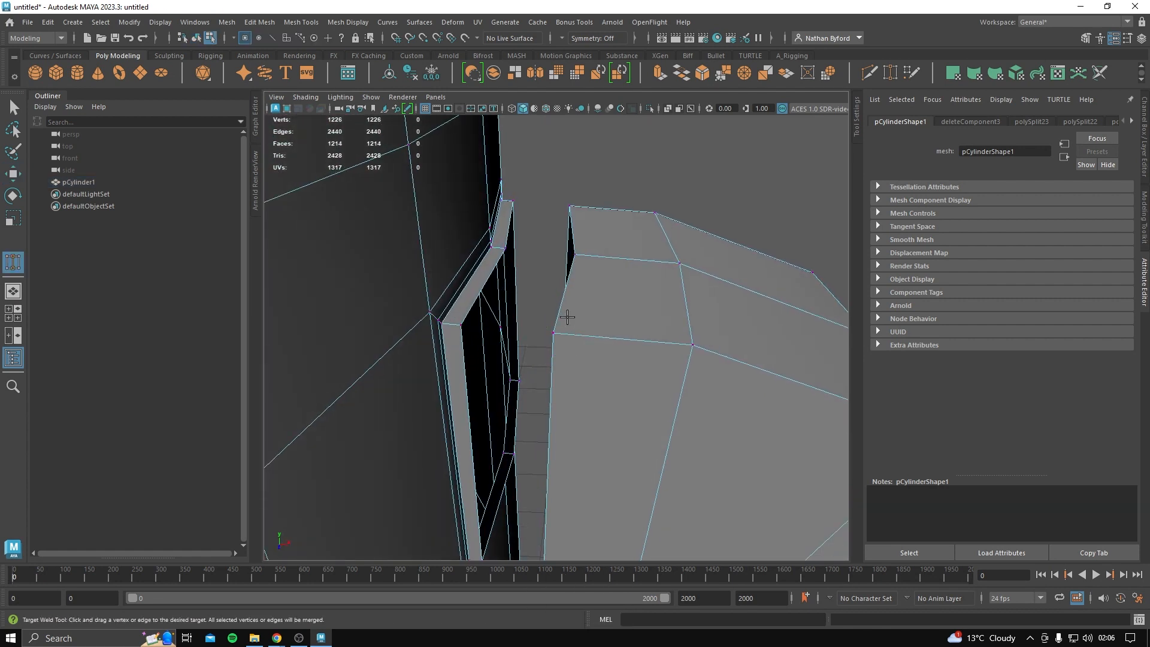
{"action": "left_click", "coordinate": [260, 23]}
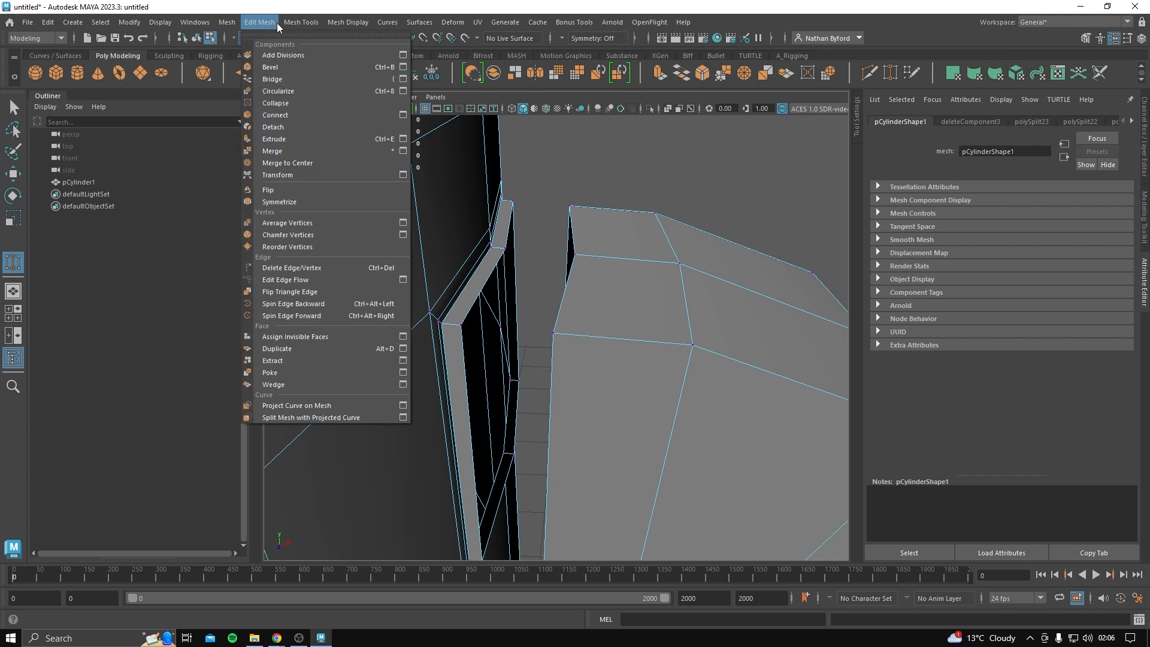
{"action": "mouse_move", "coordinate": [288, 26]}
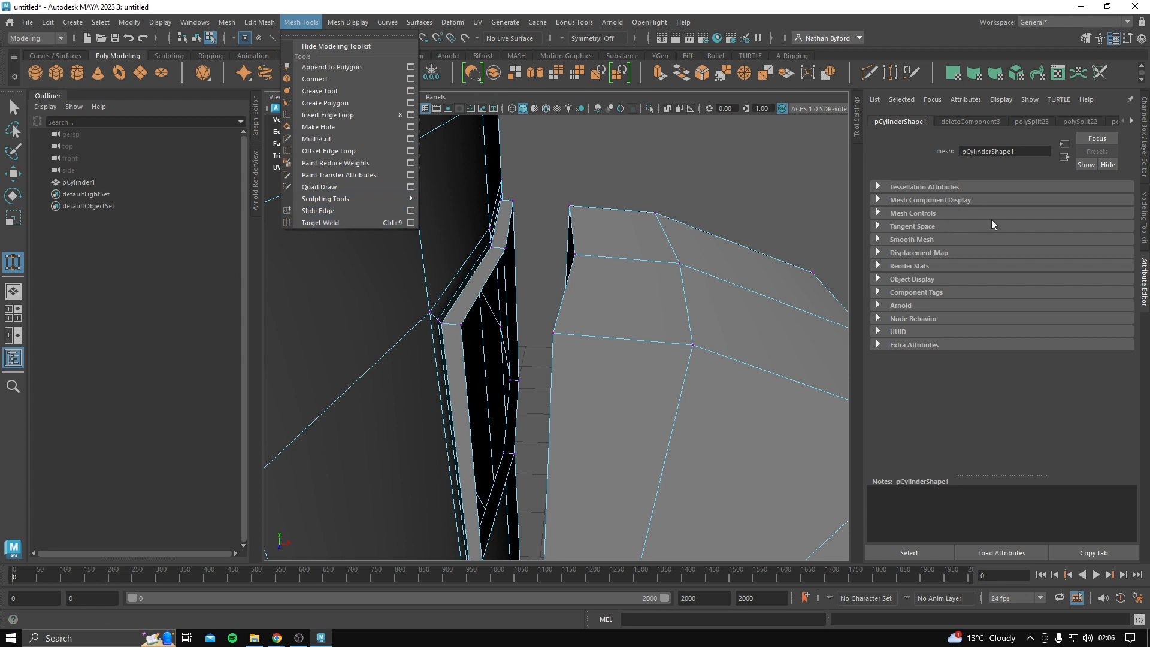
{"action": "left_click", "coordinate": [1143, 204]}
{"action": "left_click", "coordinate": [1093, 449]}
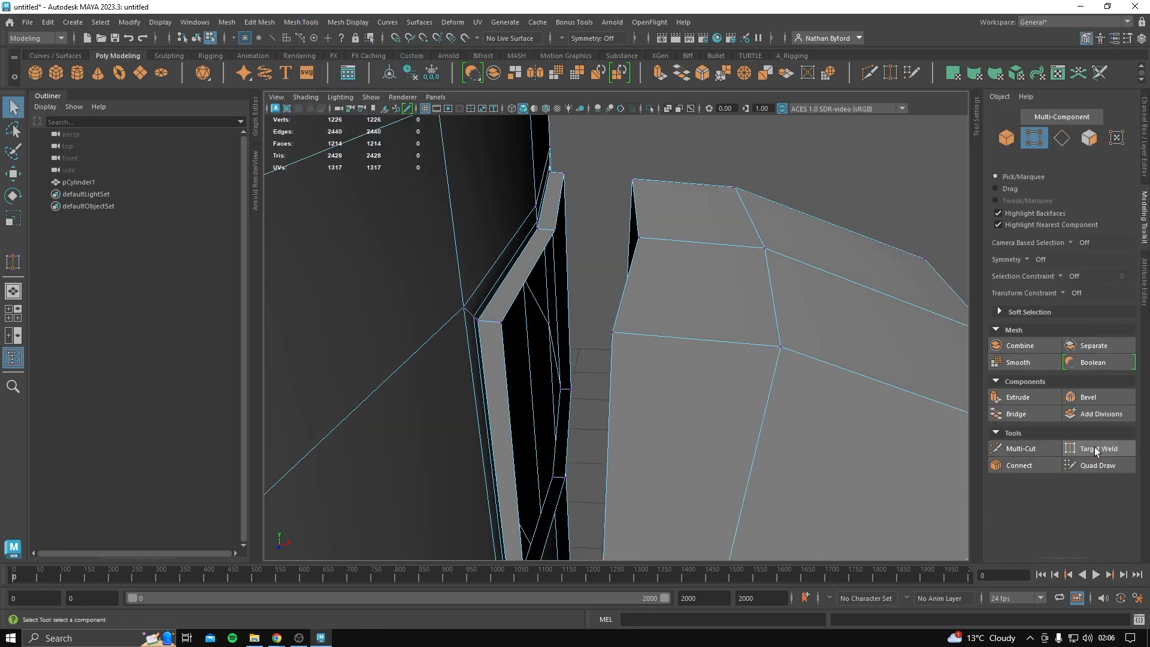
{"action": "left_click", "coordinate": [1092, 449]}
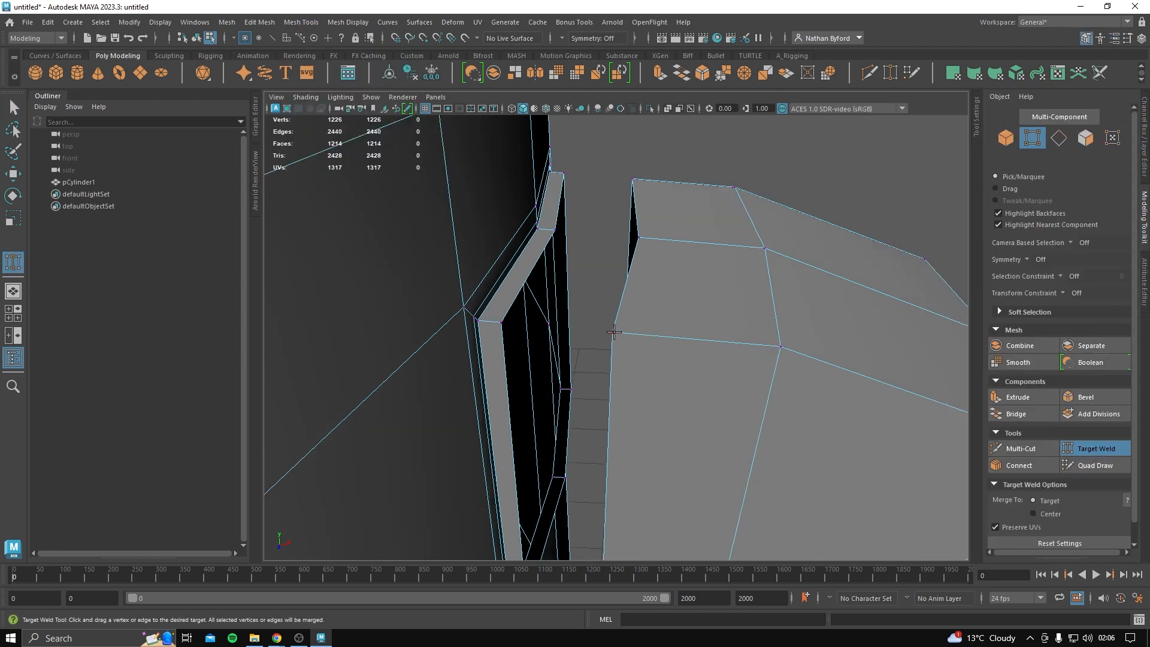
Target-weld the vertices at the handle's upper end onto the matching vertices of the wall opening.
{"action": "right_click_drag", "start_coordinate": [661, 292], "coordinate": [617, 289]}
{"action": "left_click_drag", "start_coordinate": [502, 322], "coordinate": [504, 322]}
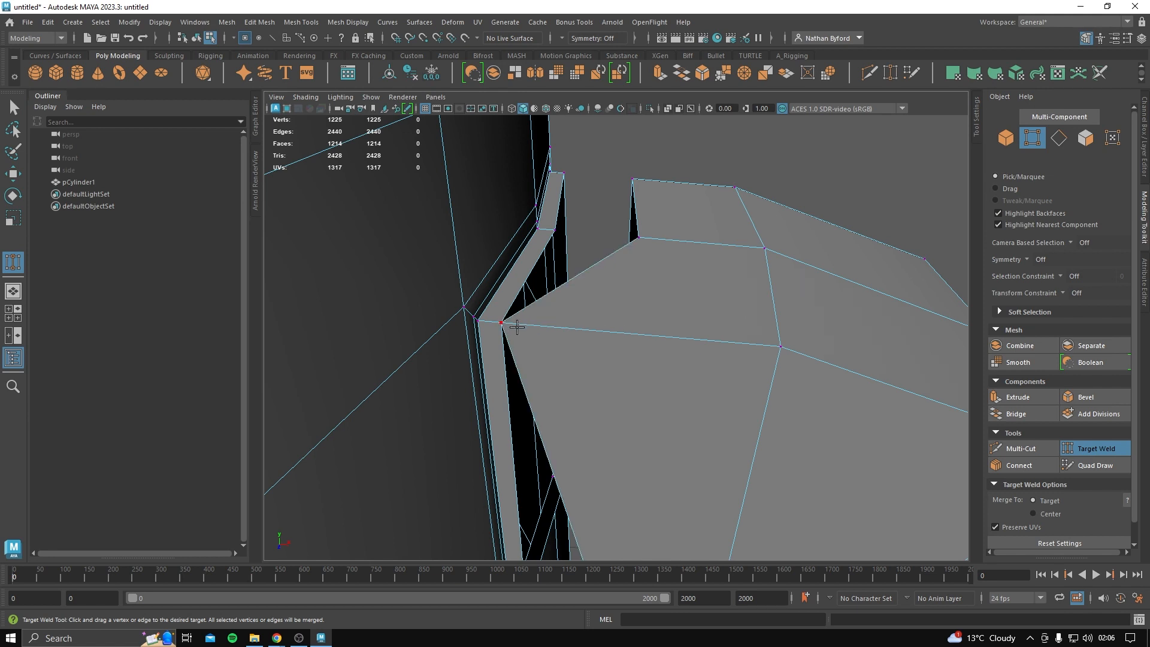
{"action": "left_click_drag", "start_coordinate": [638, 237], "coordinate": [555, 229]}
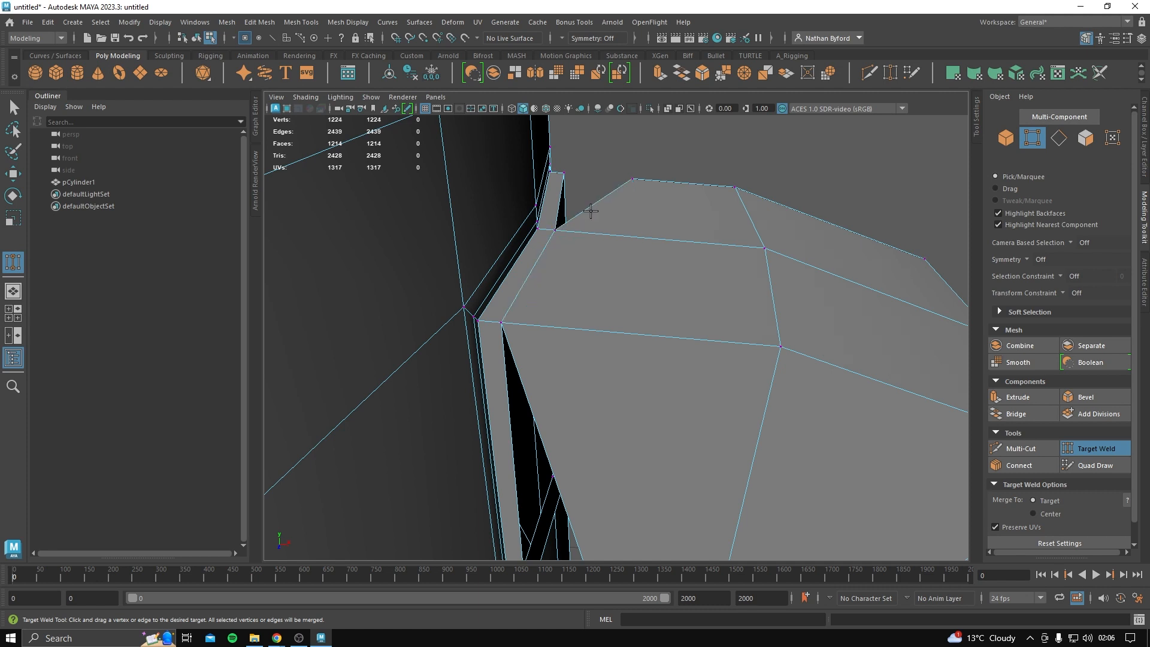
{"action": "left_click_drag", "start_coordinate": [578, 175], "coordinate": [564, 174]}
{"action": "left_click_drag", "start_coordinate": [556, 252], "coordinate": [568, 293], "text": "alt"}
Undo the vertex welds at the handle's upper end.
{"action": "key", "text": "ctrl+z"}
{"action": "key", "text": "ctrl+z"}
{"action": "key", "text": "ctrl+z"}
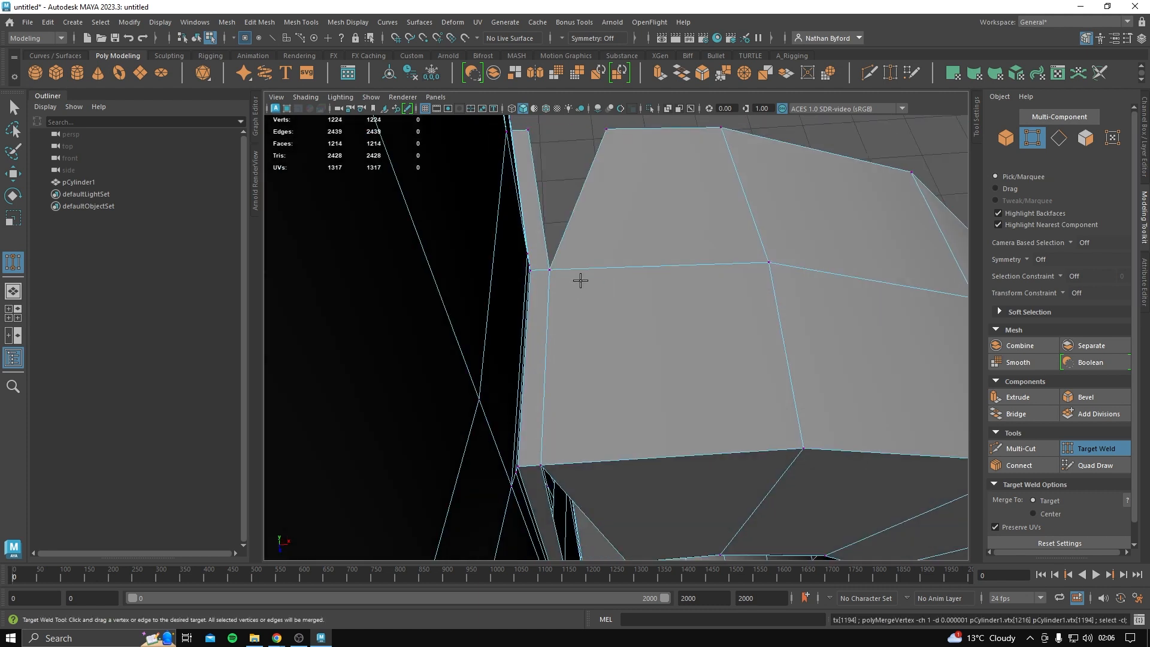
Switch to edge mode and target-weld the handle's upper end edges onto the matching edges of the upper wall opening.
{"action": "right_click_drag", "start_coordinate": [685, 344], "coordinate": [661, 325]}
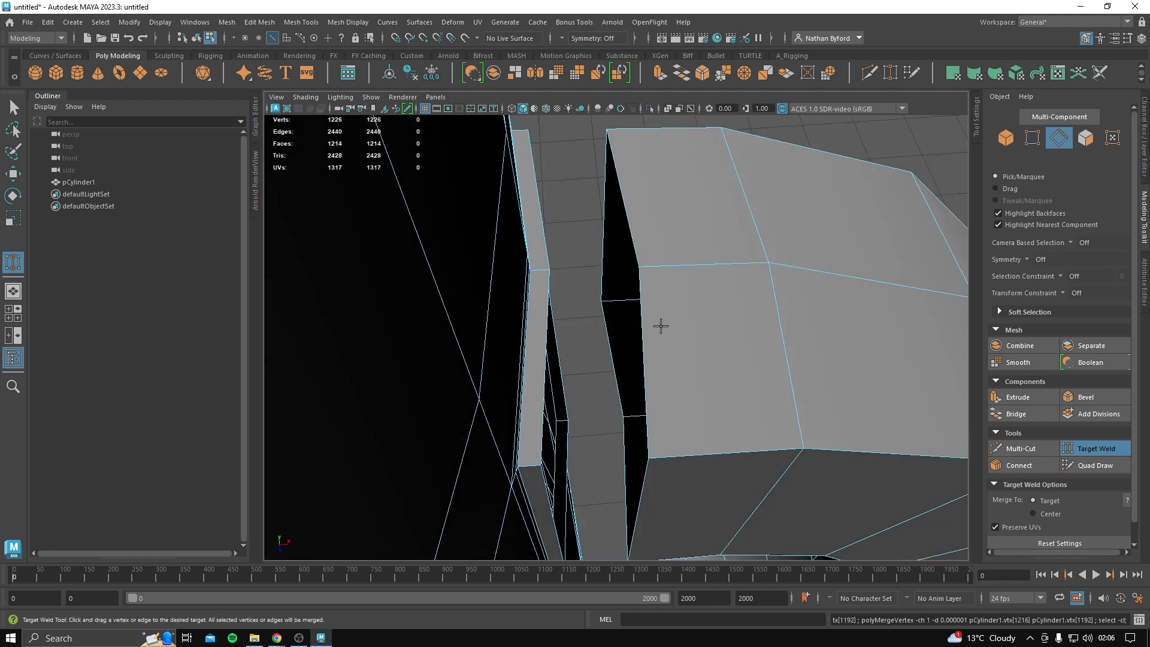
{"action": "left_click_drag", "start_coordinate": [640, 342], "coordinate": [648, 320]}
{"action": "left_click_drag", "start_coordinate": [556, 314], "coordinate": [609, 291]}
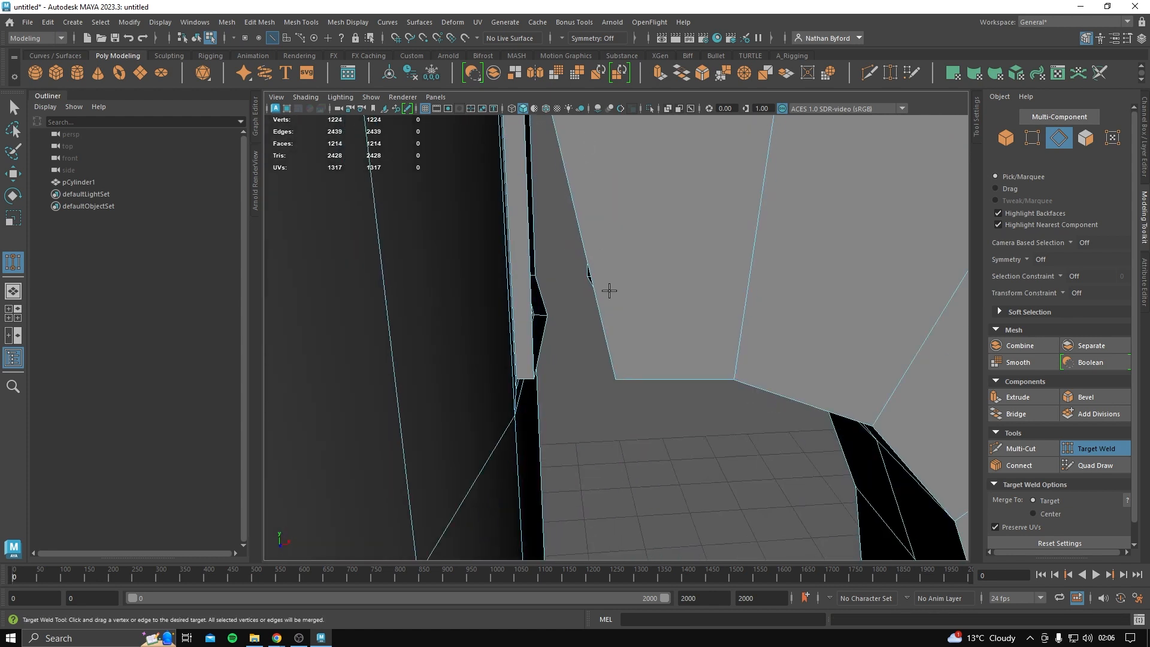
{"action": "mouse_move", "coordinate": [610, 346]}
{"action": "left_mouse_down"}
{"action": "mouse_move", "coordinate": [541, 331]}
{"action": "mouse_move", "coordinate": [544, 341]}
{"action": "mouse_move", "coordinate": [589, 337]}
{"action": "left_mouse_up"}
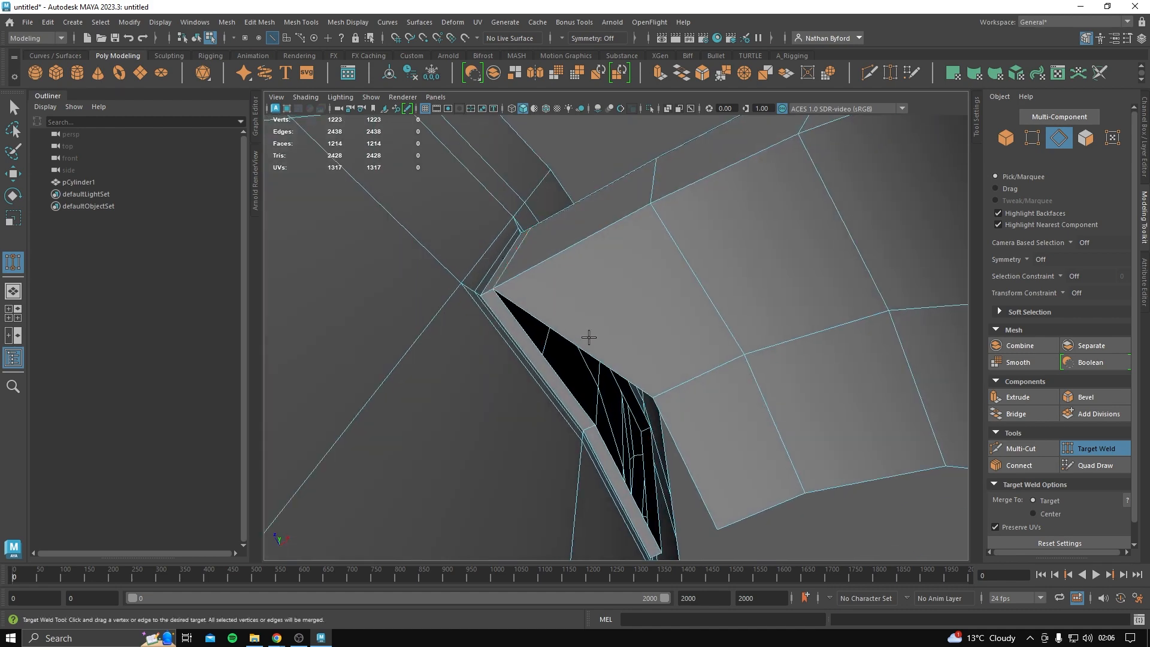
{"action": "left_click_drag", "start_coordinate": [672, 424], "coordinate": [608, 459]}
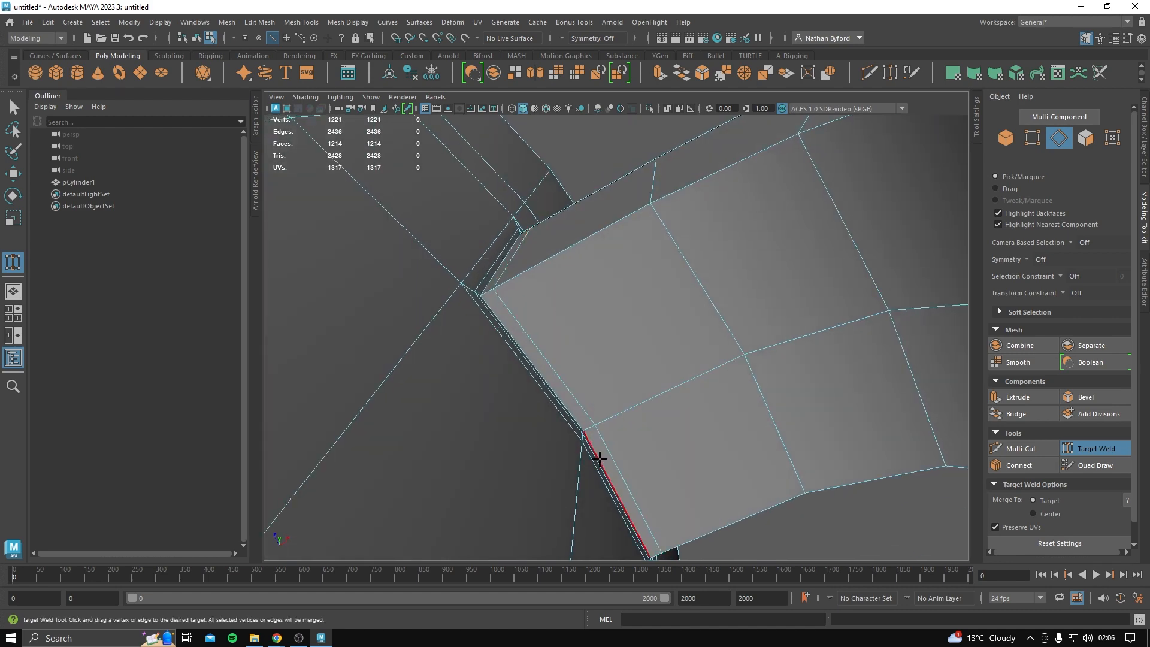
{"action": "left_click_drag", "start_coordinate": [538, 360], "coordinate": [634, 331], "text": "alt"}
{"action": "scroll", "coordinate": [631, 333], "scroll_direction": "down", "scroll_amount": 3}
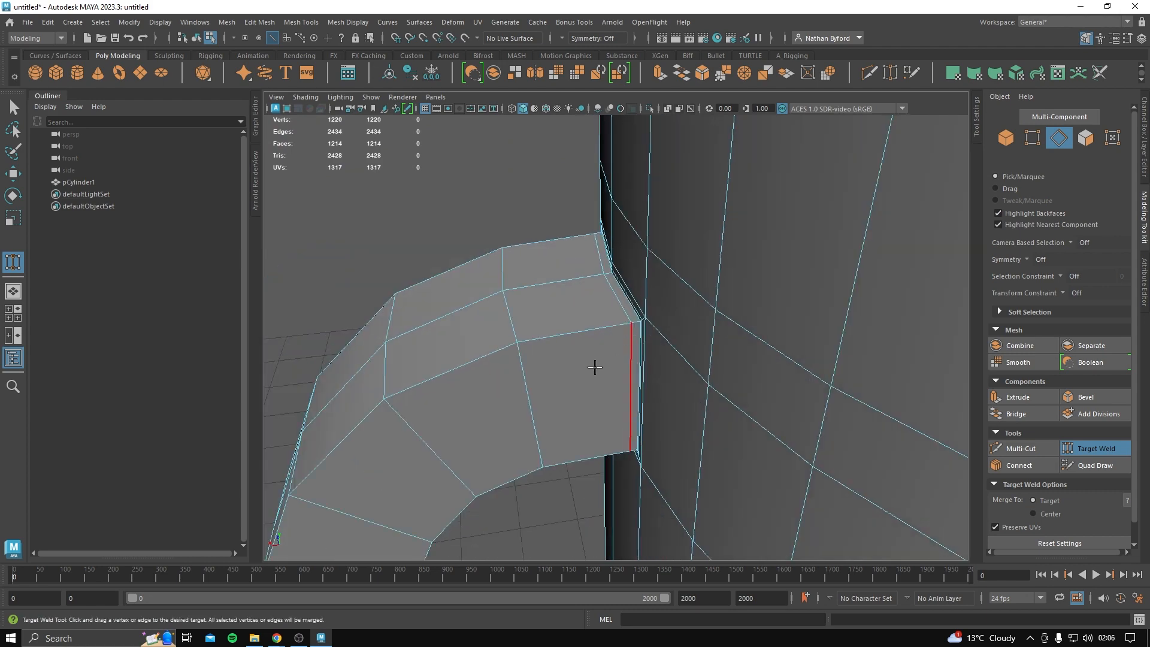
{"action": "key", "text": "2"}
{"action": "key", "text": "1"}
Target-weld the edges of the handle's lower end onto the matching edges of the lower wall opening.
{"action": "middle_click_drag", "start_coordinate": [656, 427], "coordinate": [644, 123], "text": "alt"}
{"action": "scroll", "coordinate": [644, 123], "scroll_direction": "down", "scroll_amount": 3}
{"action": "middle_click_drag", "start_coordinate": [599, 395], "coordinate": [571, 63], "text": "alt"}
{"action": "scroll", "coordinate": [572, 258], "scroll_direction": "up", "scroll_amount": 5}
{"action": "middle_click_drag", "start_coordinate": [572, 267], "coordinate": [581, 336], "text": "alt"}
{"action": "scroll", "coordinate": [581, 333], "scroll_direction": "up", "scroll_amount": 2}
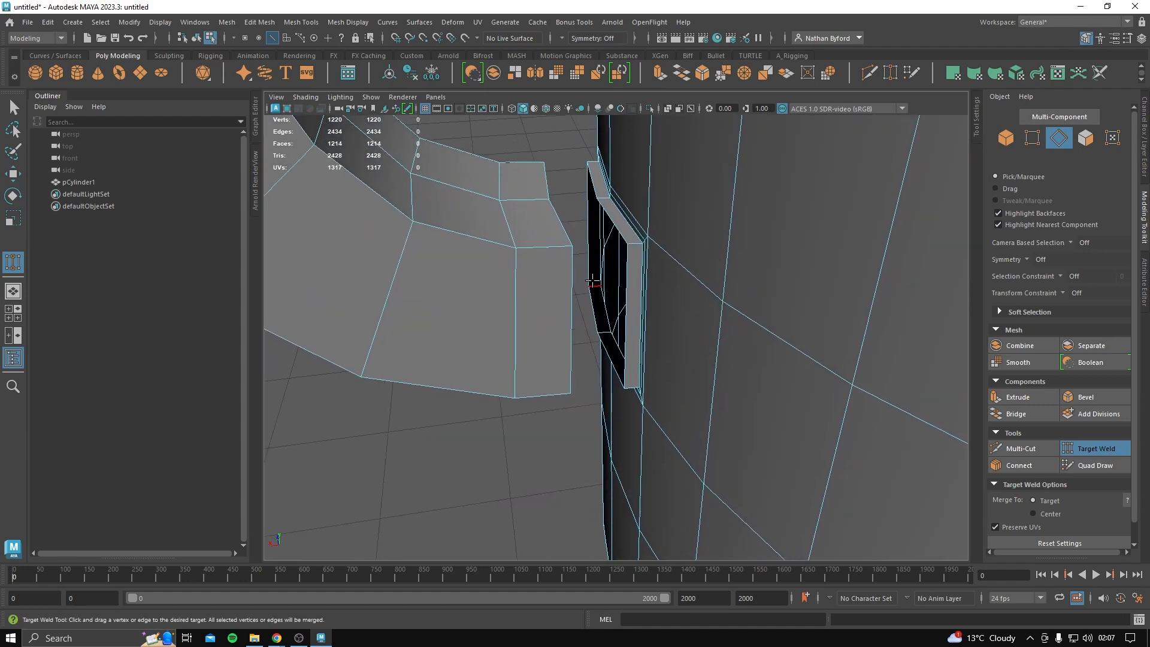
{"action": "left_click_drag", "start_coordinate": [561, 283], "coordinate": [626, 299]}
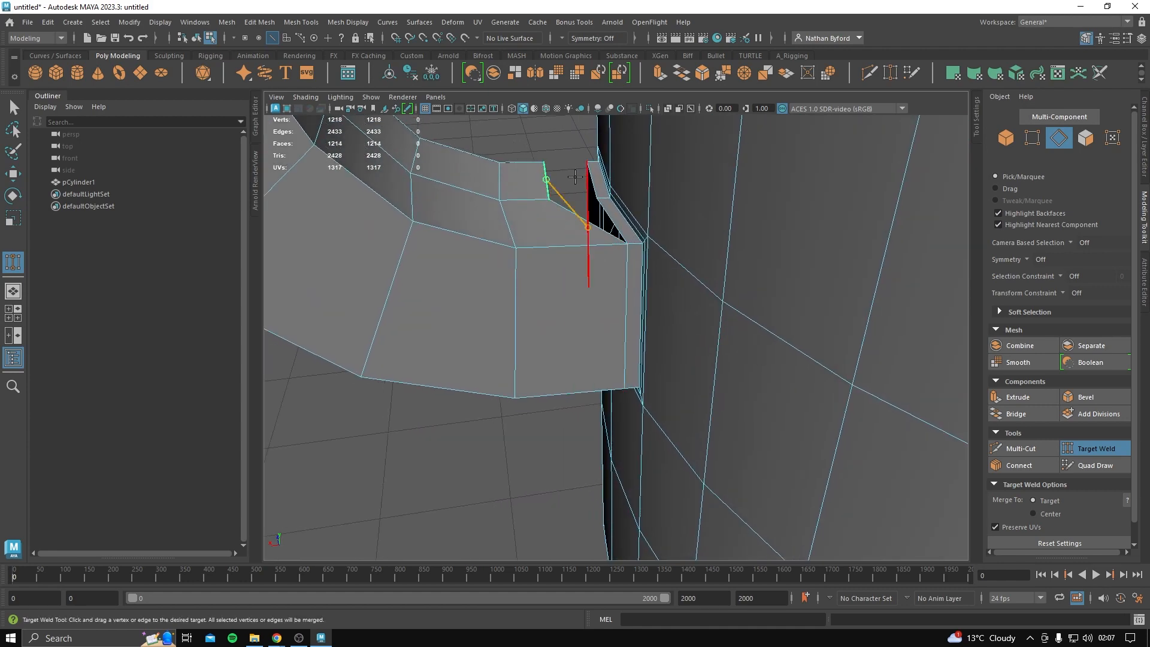
{"action": "left_click_drag", "start_coordinate": [574, 177], "coordinate": [588, 179]}
{"action": "left_click_drag", "start_coordinate": [608, 384], "coordinate": [623, 305], "text": "alt"}
{"action": "middle_click_drag", "start_coordinate": [623, 305], "coordinate": [630, 348], "text": "alt"}
{"action": "scroll", "coordinate": [602, 326], "scroll_direction": "down", "scroll_amount": 2}
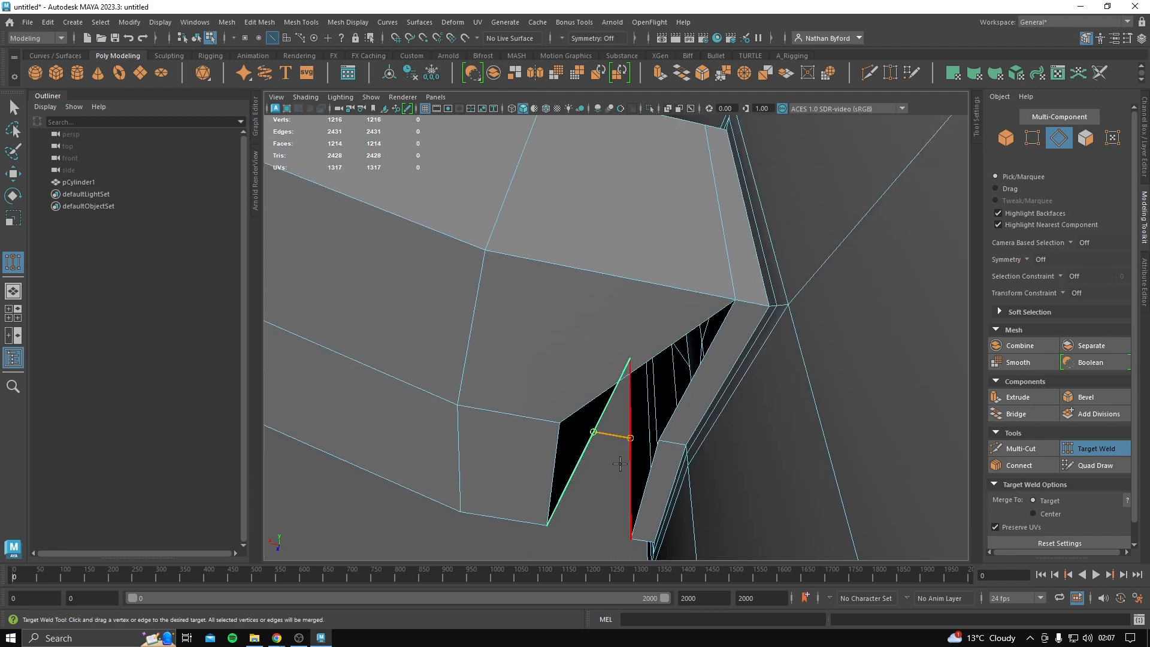
{"action": "left_click_drag", "start_coordinate": [619, 463], "coordinate": [682, 421]}
{"action": "scroll", "coordinate": [655, 478], "scroll_direction": "down", "scroll_amount": 3}
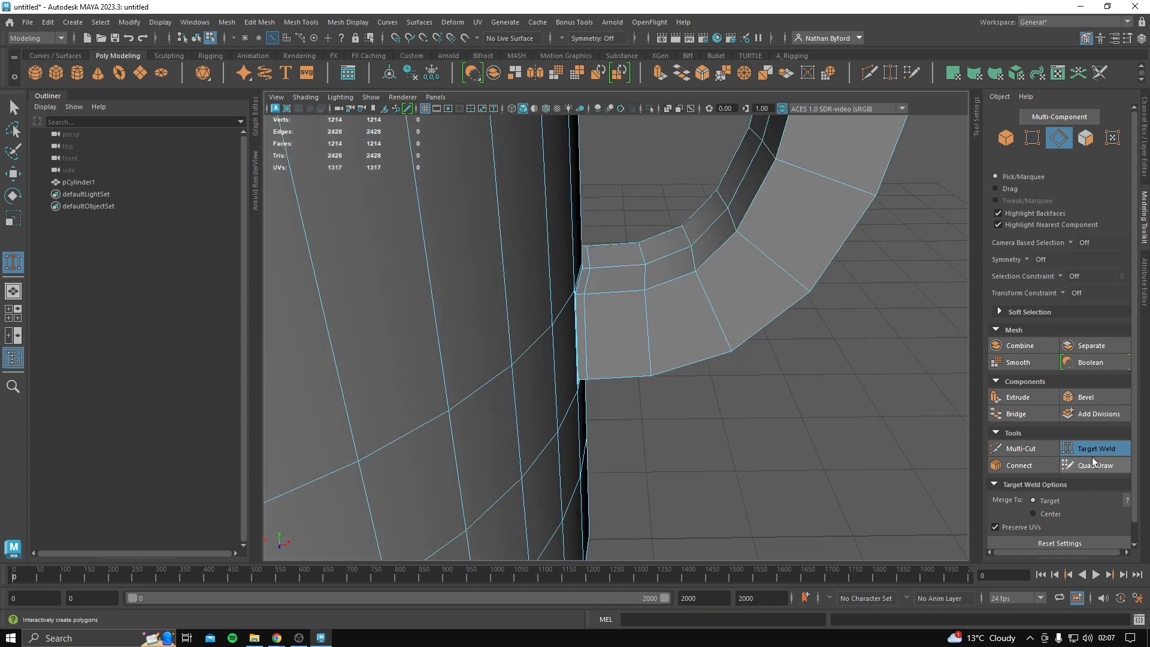
{"action": "scroll", "coordinate": [721, 350], "scroll_direction": "down", "scroll_amount": 3}
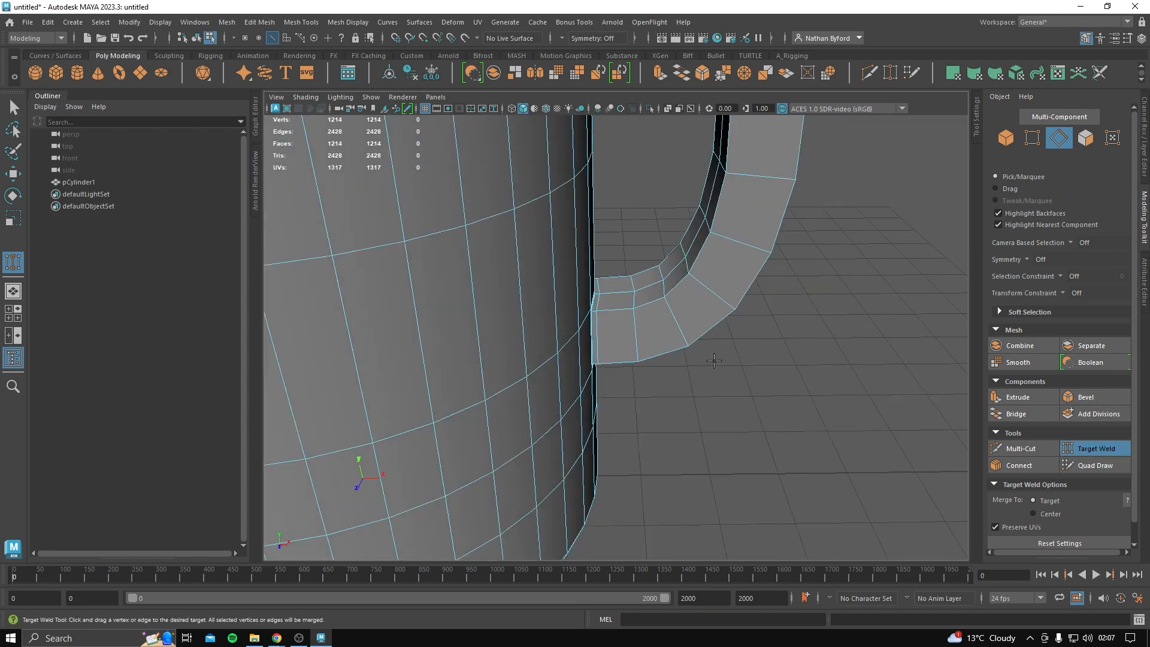
Display the welded mug in smooth preview, return to object mode and deselect it to inspect the finished shape.
{"action": "left_click_drag", "start_coordinate": [704, 355], "coordinate": [599, 353], "text": "alt"}
{"action": "key", "text": "3"}
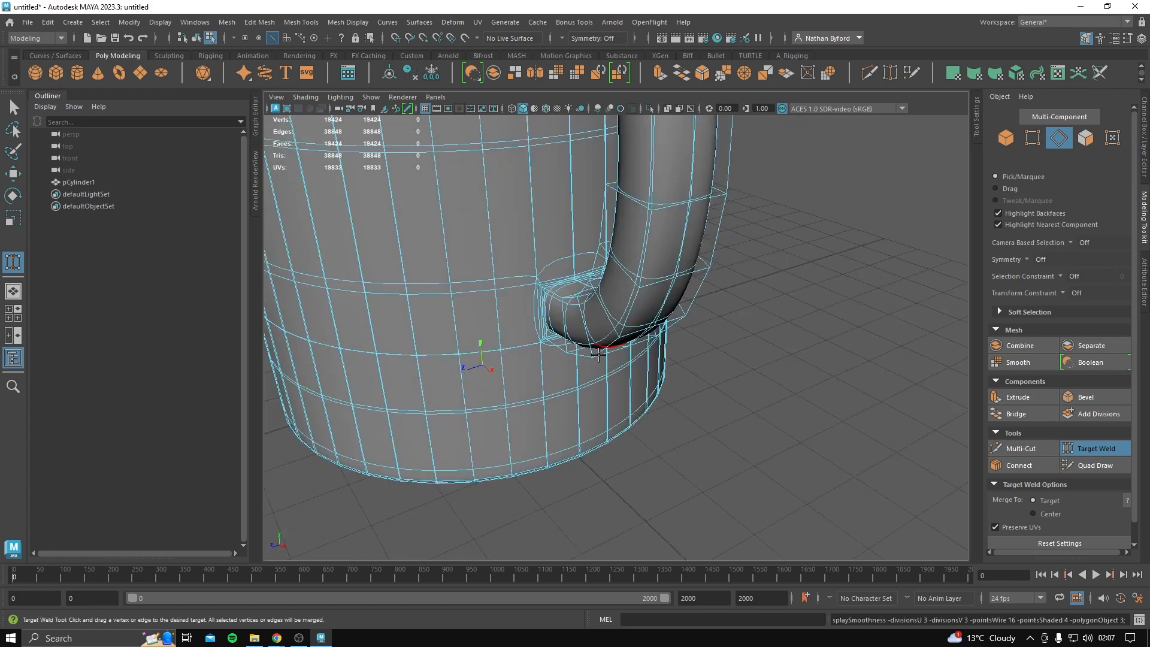
{"action": "key", "text": "q"}
{"action": "right_click_drag", "start_coordinate": [604, 279], "coordinate": [702, 254]}
{"action": "left_click", "coordinate": [716, 256]}
{"action": "scroll", "coordinate": [647, 315], "scroll_direction": "down", "scroll_amount": 3}
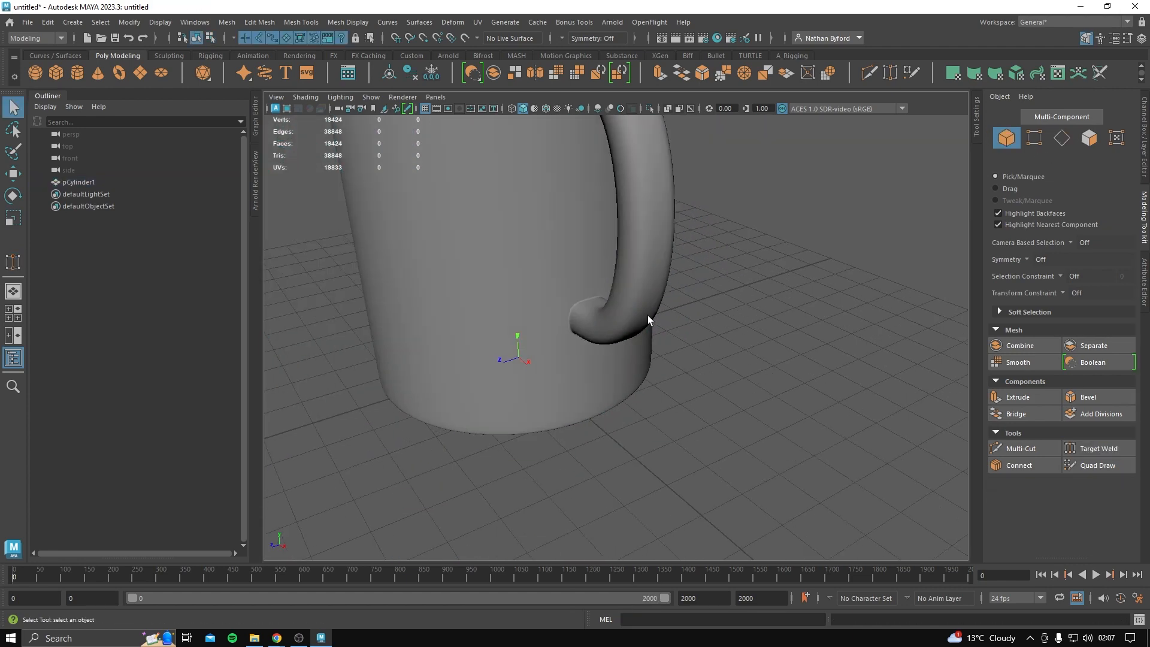
{"action": "left_click_drag", "start_coordinate": [560, 344], "coordinate": [574, 313], "text": "alt"}
{"action": "left_click_drag", "start_coordinate": [573, 314], "coordinate": [683, 318], "text": "alt"}
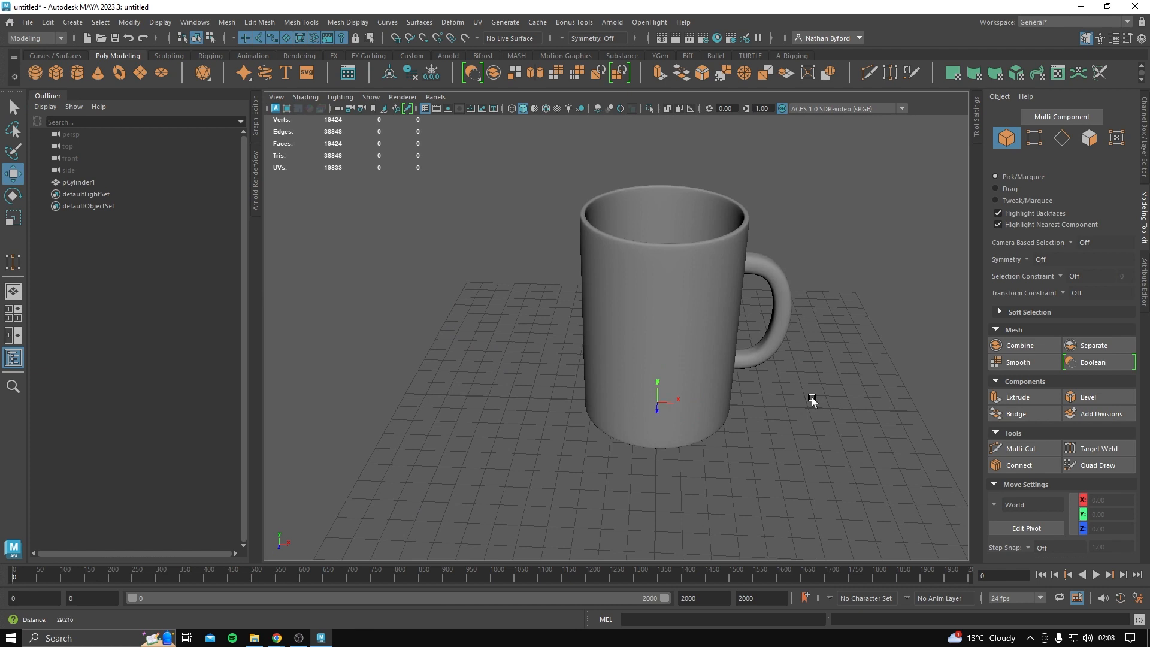
{"action": "scroll", "coordinate": [811, 397], "scroll_direction": "up", "scroll_amount": 2}
{"action": "middle_click_drag", "start_coordinate": [753, 412], "coordinate": [681, 431], "text": "alt"}
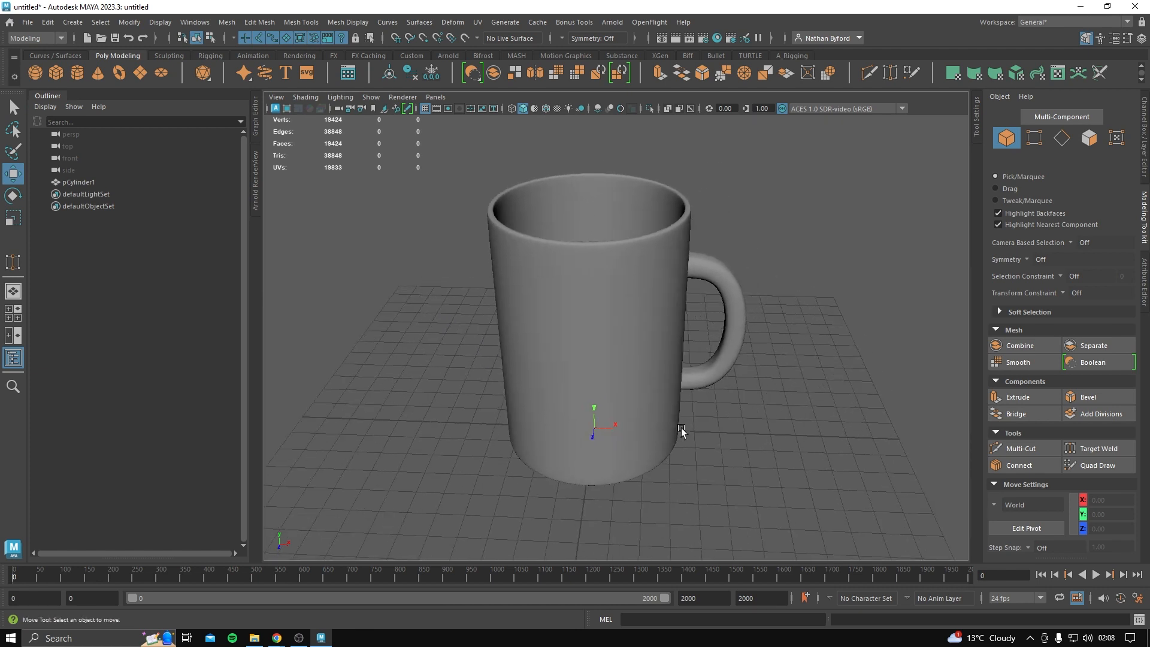
{"action": "scroll", "coordinate": [695, 452], "scroll_direction": "up", "scroll_amount": 1}
{"action": "left_click_drag", "start_coordinate": [695, 452], "coordinate": [633, 400], "text": "alt"}
Switch the mug to vertex mode, turn on Soft Select and select a vertex on the cup's outer wall.
{"action": "left_click", "coordinate": [616, 389]}
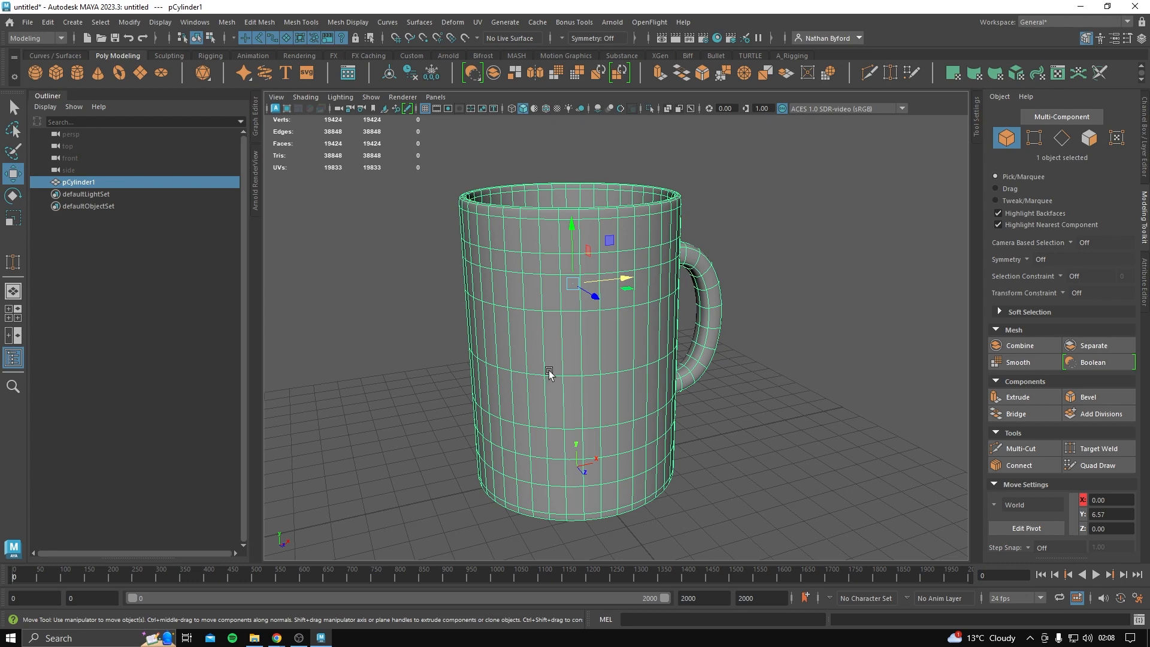
{"action": "right_click_drag", "start_coordinate": [548, 368], "coordinate": [513, 295]}
{"action": "left_click_drag", "start_coordinate": [553, 326], "coordinate": [555, 377], "text": "alt"}
{"action": "right_click_drag", "start_coordinate": [555, 377], "coordinate": [624, 408], "text": "alt"}
{"action": "middle_click_drag", "start_coordinate": [624, 408], "coordinate": [655, 385], "text": "alt"}
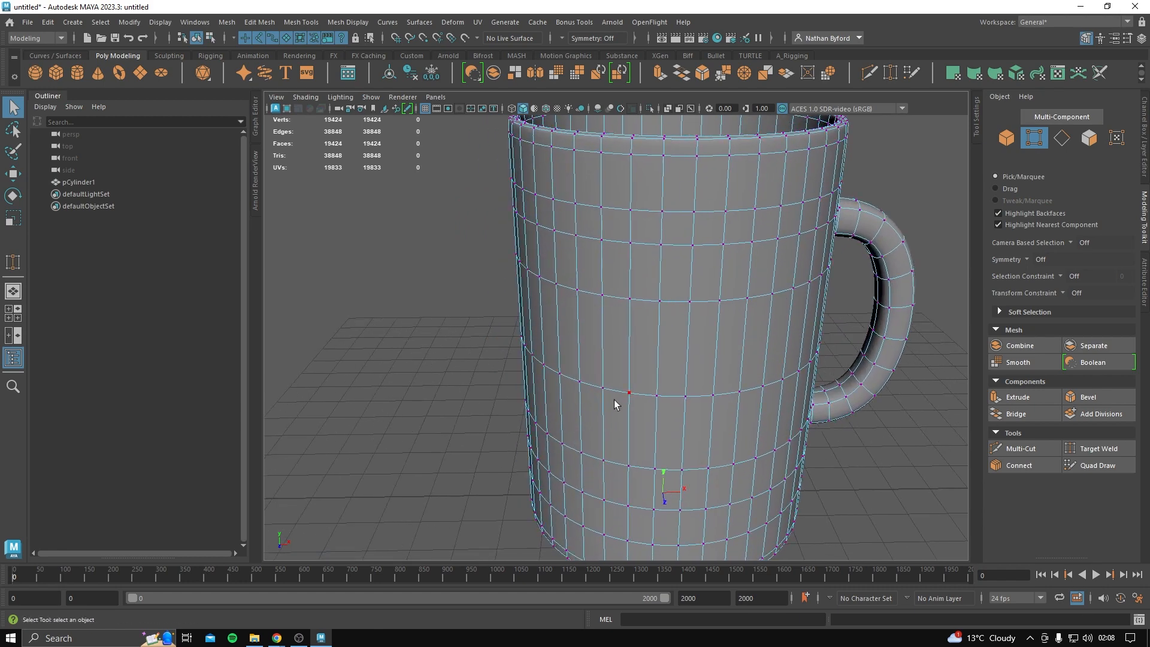
{"action": "key", "text": "b"}
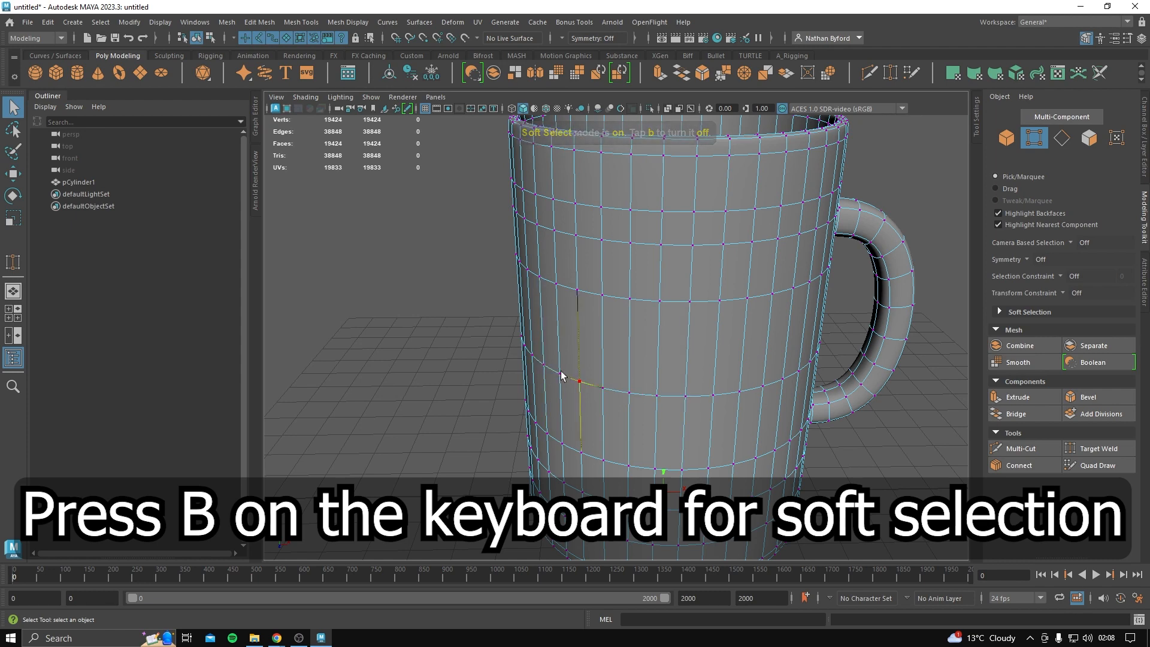
{"action": "left_click", "coordinate": [614, 383]}
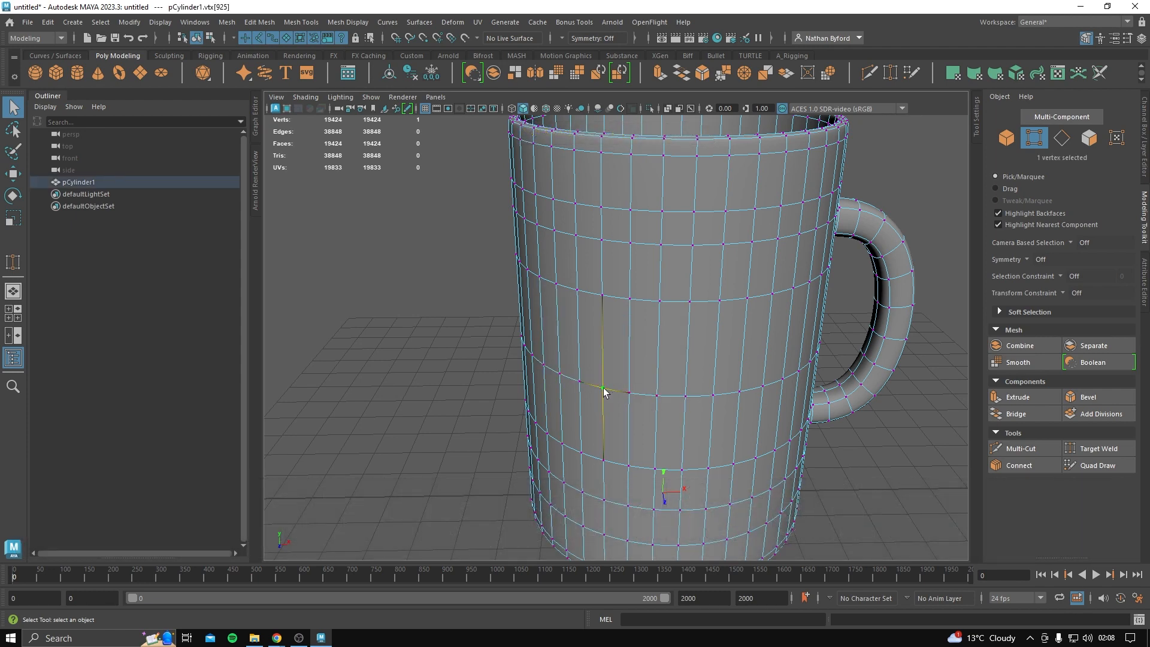
Widen the soft-selection falloff around the wall vertex and pull it outward to about X -1.94, Z 3.44.
{"action": "left_click_drag", "start_coordinate": [604, 393], "coordinate": [744, 423]}
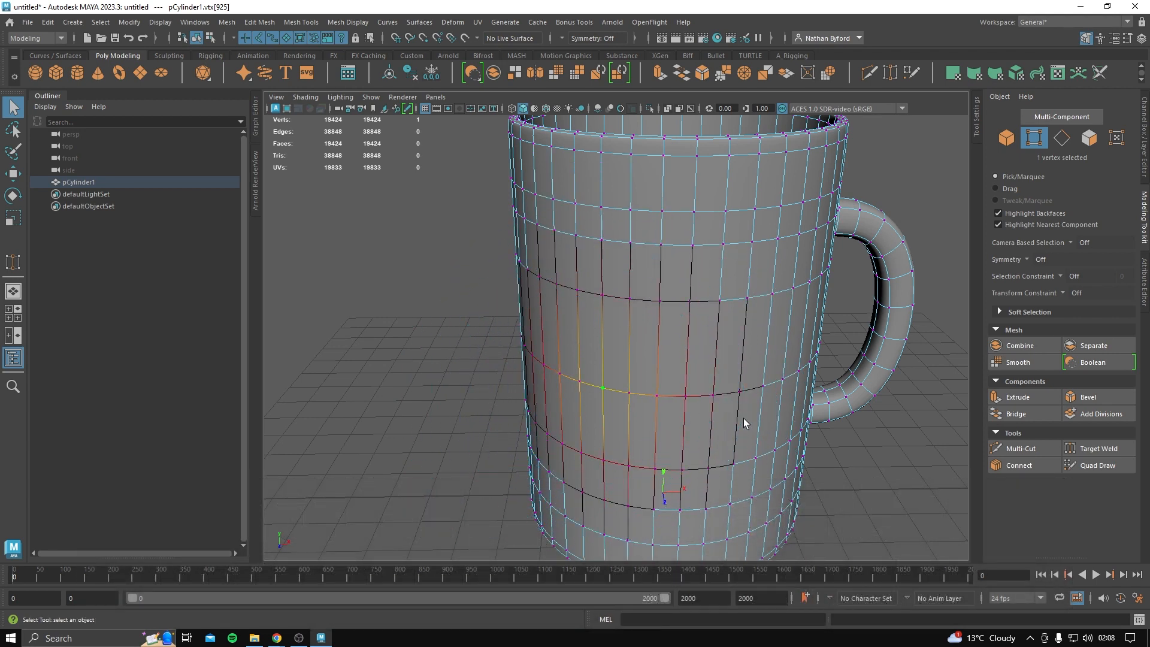
{"action": "key", "text": "w"}
{"action": "left_click_drag", "start_coordinate": [621, 421], "coordinate": [611, 423], "text": "alt"}
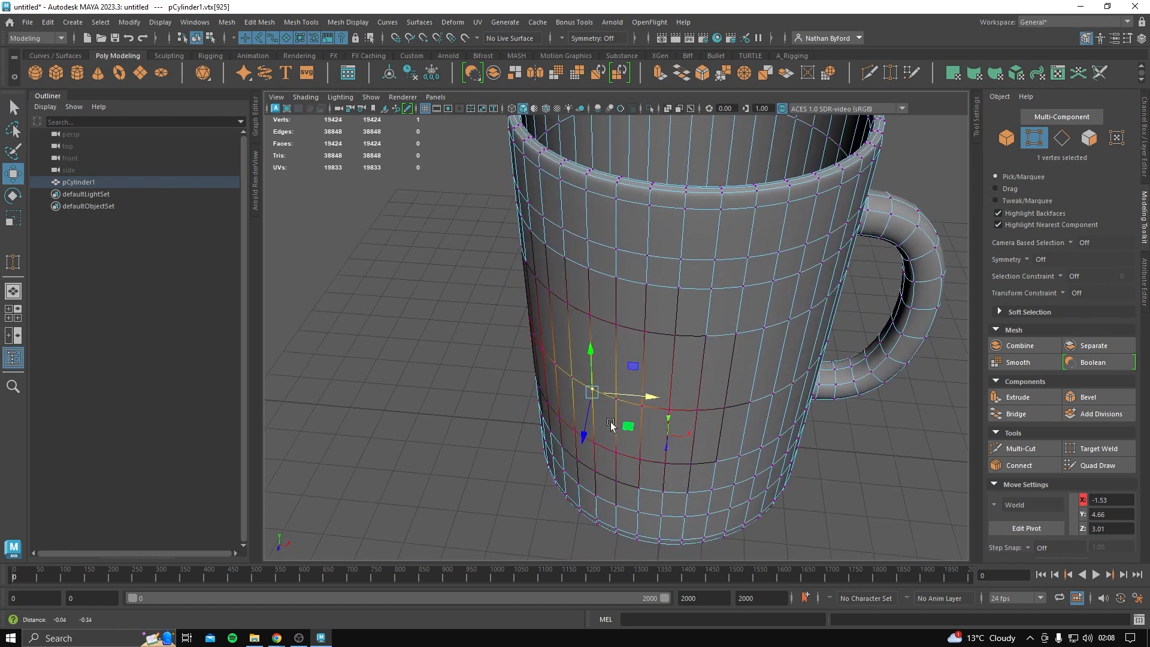
{"action": "middle_click_drag", "start_coordinate": [611, 423], "coordinate": [620, 396], "text": "alt"}
{"action": "left_click_drag", "start_coordinate": [633, 398], "coordinate": [609, 412]}
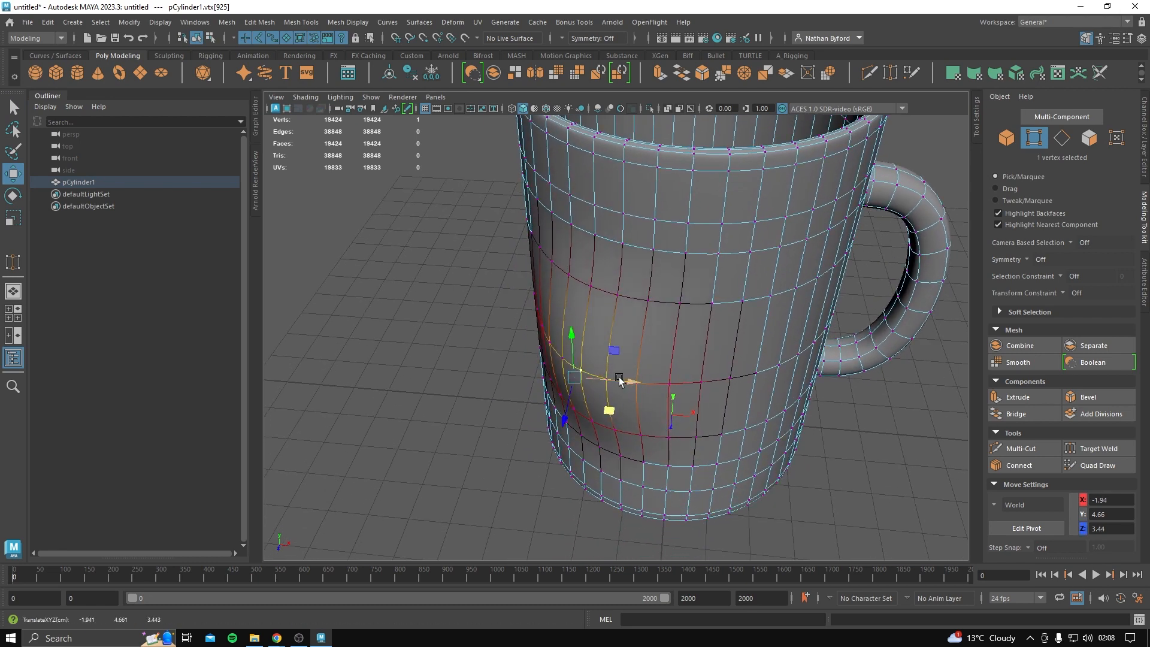
{"action": "left_click_drag", "start_coordinate": [547, 359], "coordinate": [653, 315], "text": "alt"}
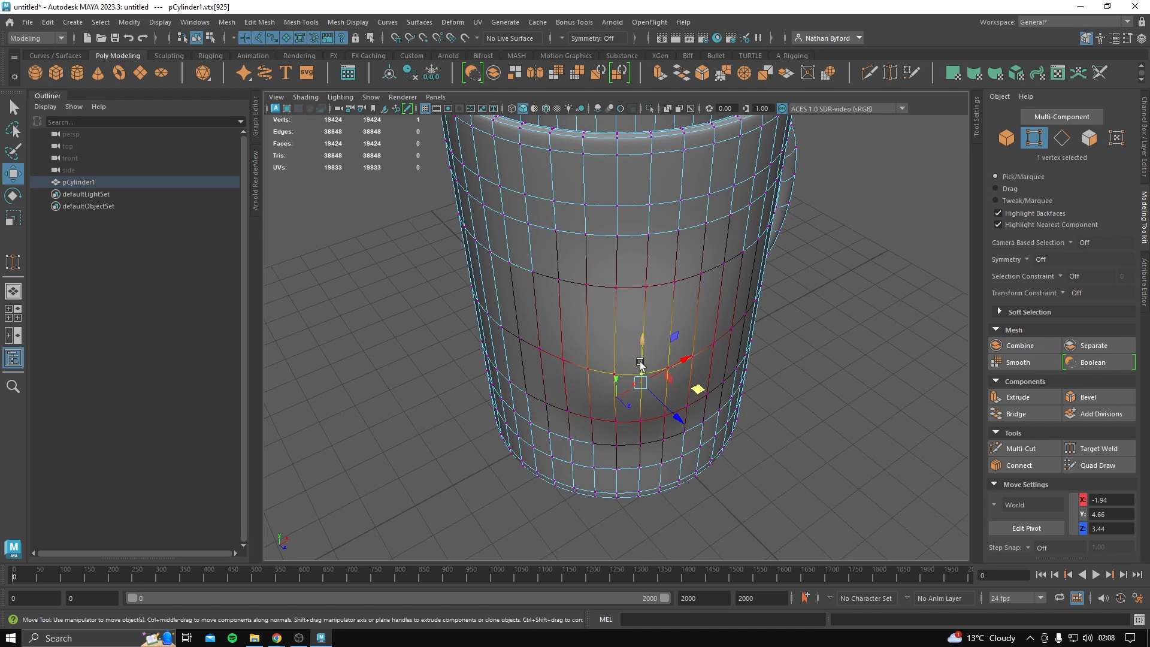
Try further pulls on the vertex with an adjusted soft-selection falloff and undo the vertex moves.
{"action": "left_click_drag", "start_coordinate": [682, 427], "coordinate": [688, 254]}
{"action": "key", "text": "ctrl+z"}
{"action": "key", "text": "b"}
{"action": "left_click_drag", "start_coordinate": [554, 392], "coordinate": [479, 542]}
{"action": "left_click_drag", "start_coordinate": [568, 439], "coordinate": [615, 418], "text": "alt"}
{"action": "key", "text": "ctrl+z"}
{"action": "key", "text": "ctrl+z"}
{"action": "scroll", "coordinate": [588, 390], "scroll_direction": "up", "scroll_amount": 5}
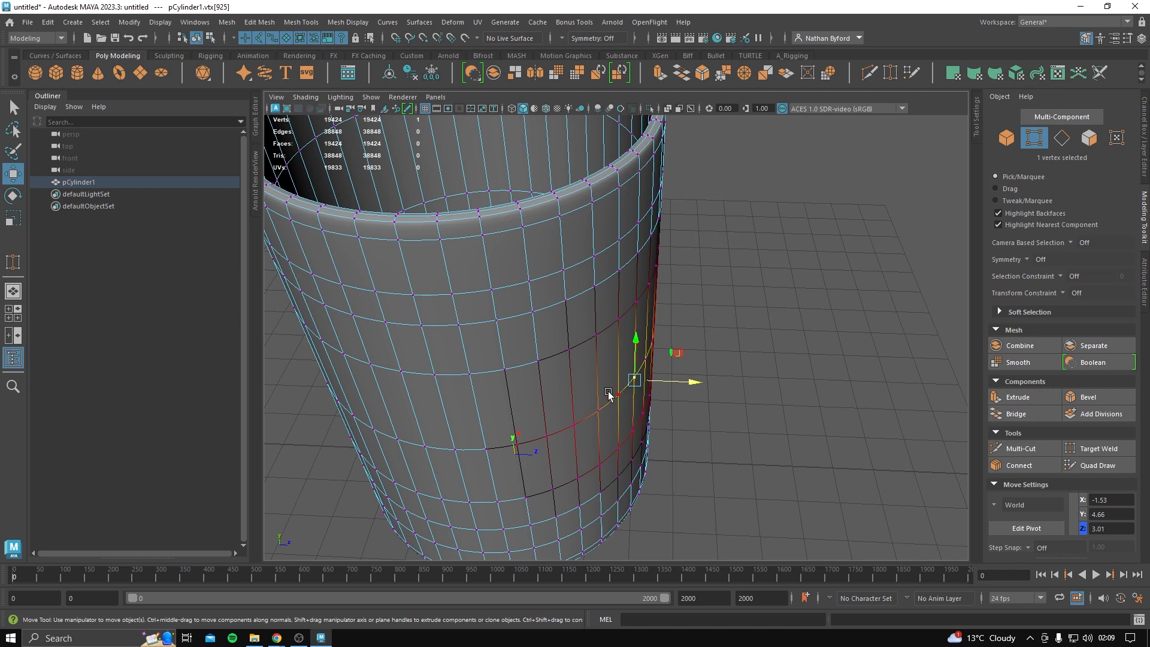
{"action": "scroll", "coordinate": [606, 403], "scroll_direction": "down", "scroll_amount": 4}
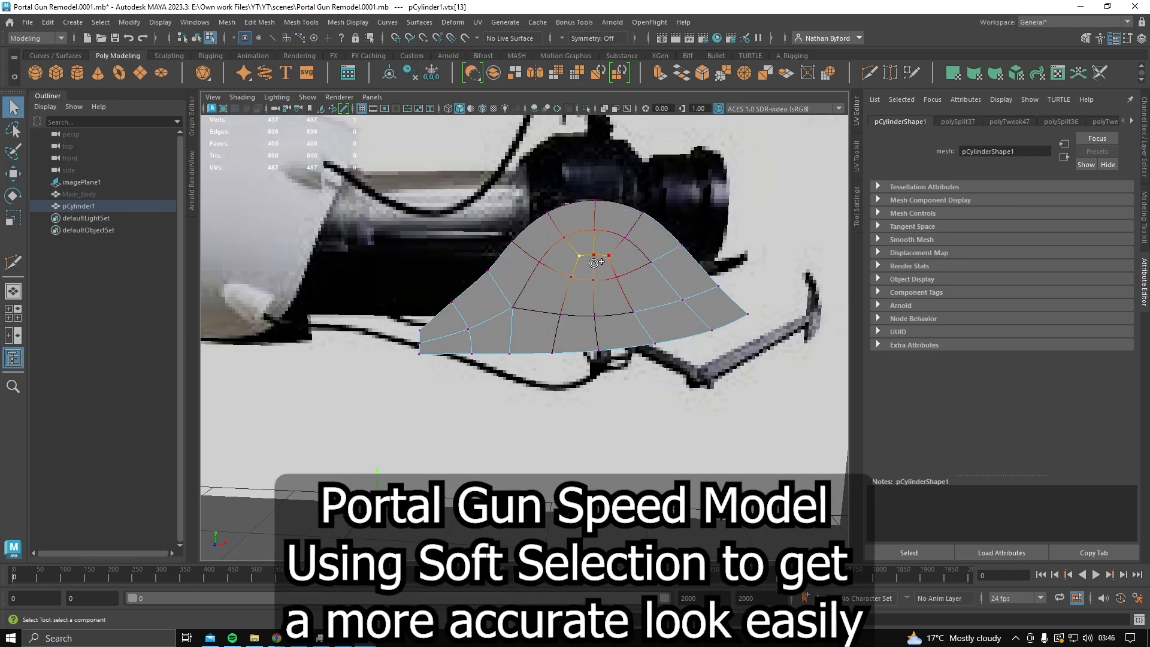
Examine the soft-selected panel mesh in the Portal Gun Remodel scene and display it in smooth preview.
{"action": "key", "text": "w"}
{"action": "left_click_drag", "start_coordinate": [594, 262], "coordinate": [660, 377], "text": "alt"}
{"action": "key", "text": "3"}
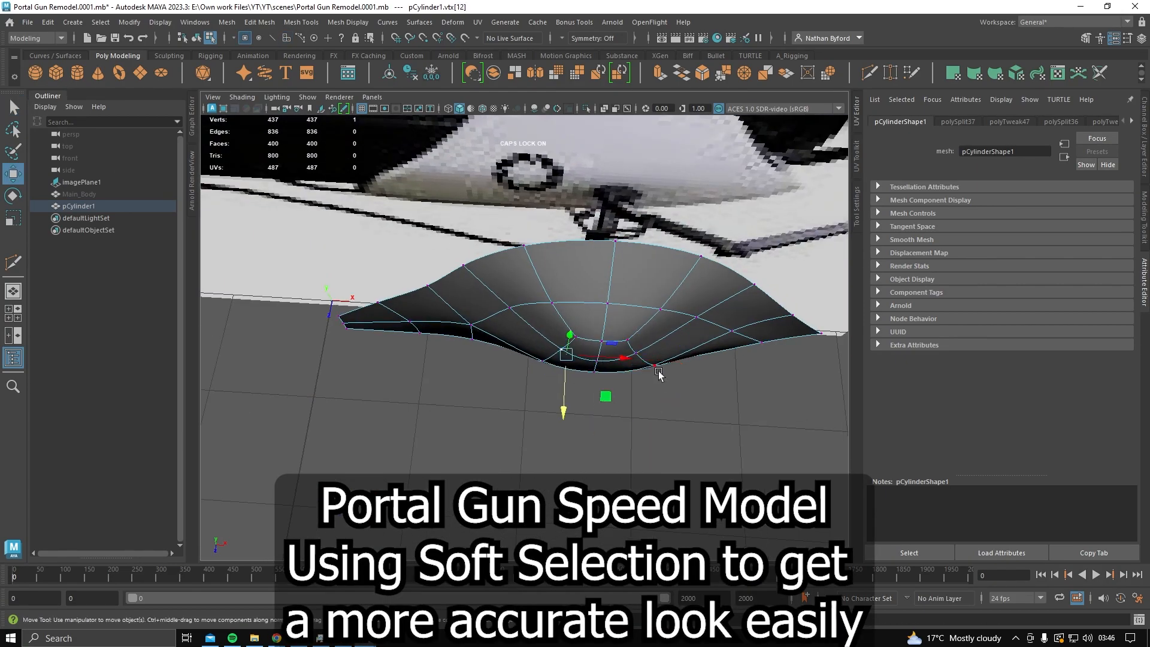
{"action": "key", "text": "r"}
{"action": "left_click_drag", "start_coordinate": [495, 390], "coordinate": [433, 403], "text": "alt"}
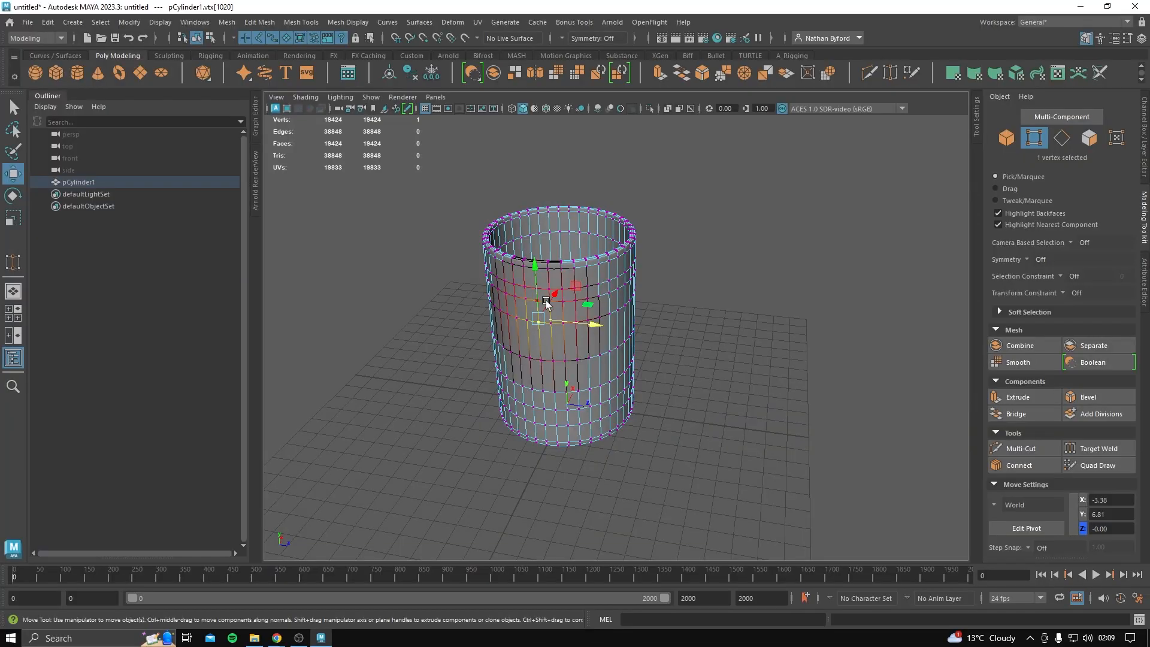
Switch the mug to face mode, try pulling a soft-selected wall face about 1.09 outward along X, and undo the move.
{"action": "right_click_drag", "start_coordinate": [548, 287], "coordinate": [548, 323]}
{"action": "left_click", "coordinate": [545, 317]}
{"action": "left_click_drag", "start_coordinate": [545, 317], "coordinate": [517, 349], "text": "alt"}
{"action": "key", "text": "ctrl+z"}
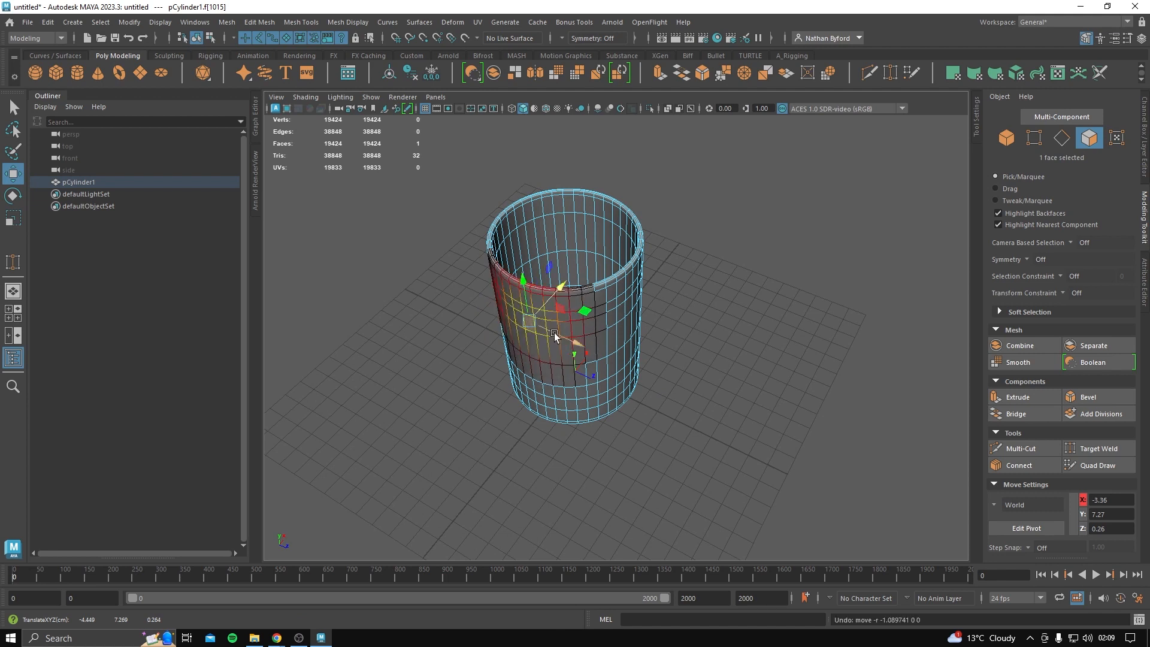
Switch to edge mode, try pulling a soft-selected wall edge about 2.86 outward along X, and undo the move.
{"action": "right_click_drag", "start_coordinate": [554, 332], "coordinate": [554, 331]}
{"action": "left_click", "coordinate": [557, 364]}
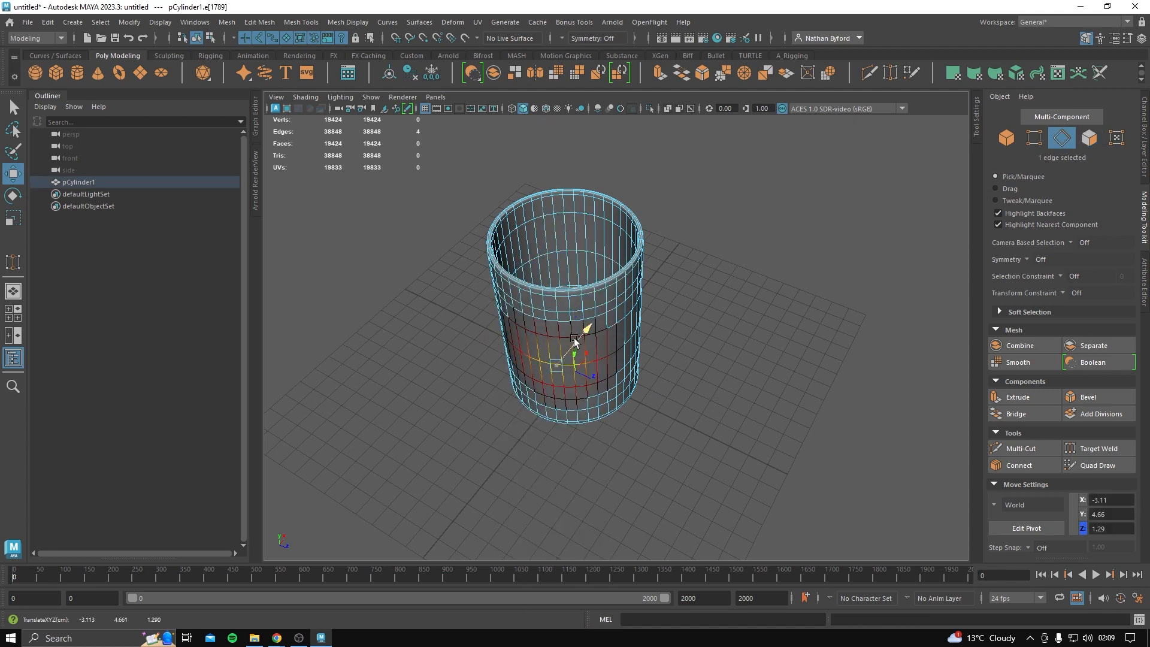
{"action": "left_click_drag", "start_coordinate": [580, 338], "coordinate": [545, 388]}
{"action": "key", "text": "ctrl+z"}
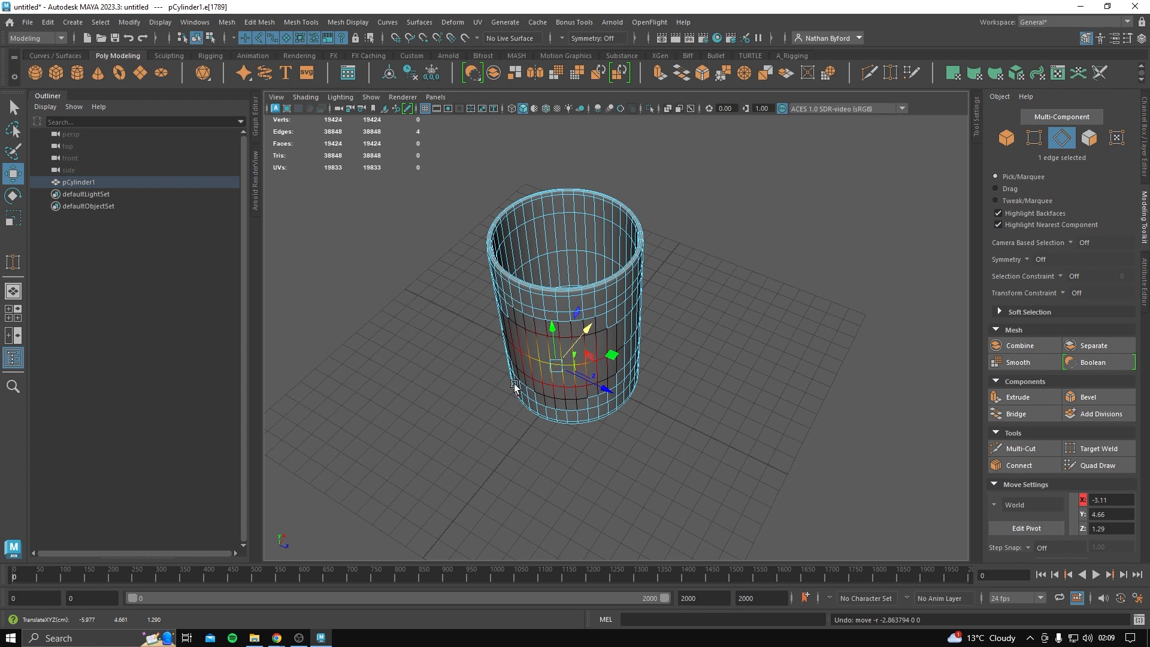
In vertex mode, pull a soft-selected vertex on the cup's upper wall outward into a bulge, and switch to face mode.
{"action": "right_click_drag", "start_coordinate": [525, 291], "coordinate": [525, 292]}
{"action": "left_click", "coordinate": [561, 346]}
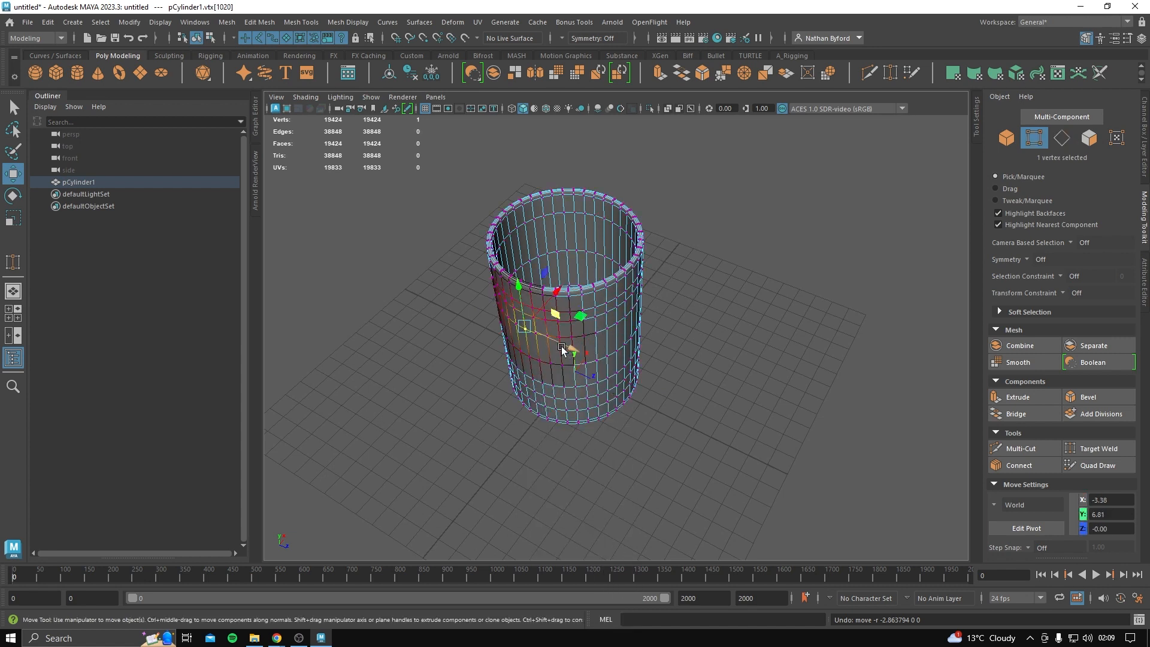
{"action": "right_click_drag", "start_coordinate": [560, 346], "coordinate": [555, 318]}
{"action": "left_click", "coordinate": [555, 356]}
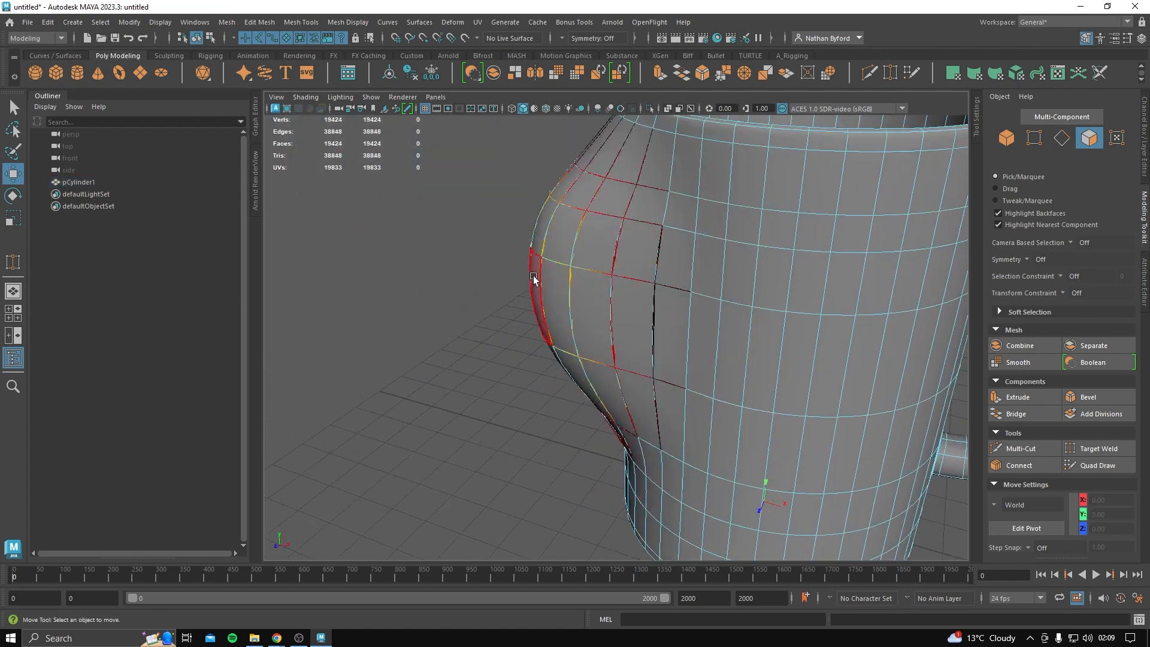
Clear the face selection and examine the bulged cup wall from several sides.
{"action": "key", "text": "q"}
{"action": "left_click_drag", "start_coordinate": [575, 251], "coordinate": [556, 278], "text": "alt"}
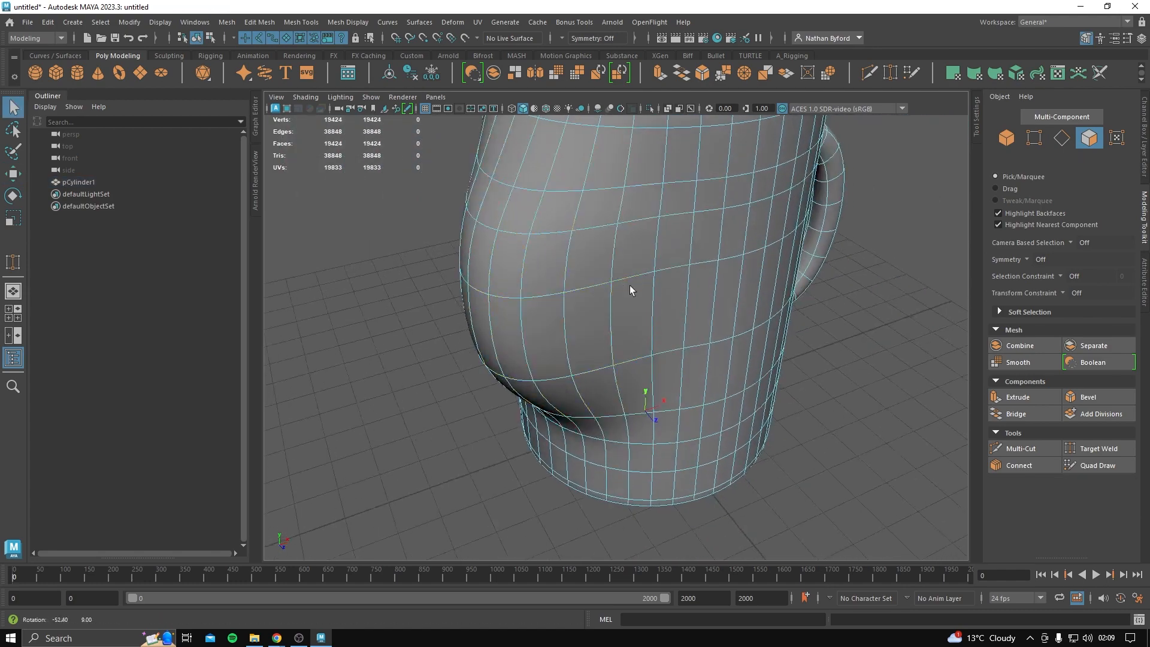
{"action": "left_click", "coordinate": [630, 286]}
{"action": "left_click", "coordinate": [911, 382]}
{"action": "left_click", "coordinate": [740, 318]}
{"action": "right_click_drag", "start_coordinate": [740, 317], "coordinate": [718, 322]}
{"action": "left_click_drag", "start_coordinate": [685, 313], "coordinate": [723, 328], "text": "alt"}
{"action": "key", "text": "b"}
{"action": "scroll", "coordinate": [622, 333], "scroll_direction": "down", "scroll_amount": 5}
{"action": "mouse_move", "coordinate": [623, 334]}
{"action": "left_mouse_down", "text": "alt"}
{"action": "mouse_move", "coordinate": [647, 330]}
{"action": "mouse_move", "coordinate": [620, 350]}
{"action": "mouse_move", "coordinate": [569, 353]}
{"action": "mouse_move", "coordinate": [312, 340]}
{"action": "mouse_move", "coordinate": [527, 338]}
{"action": "mouse_move", "coordinate": [607, 320]}
{"action": "left_mouse_up", "text": "alt"}
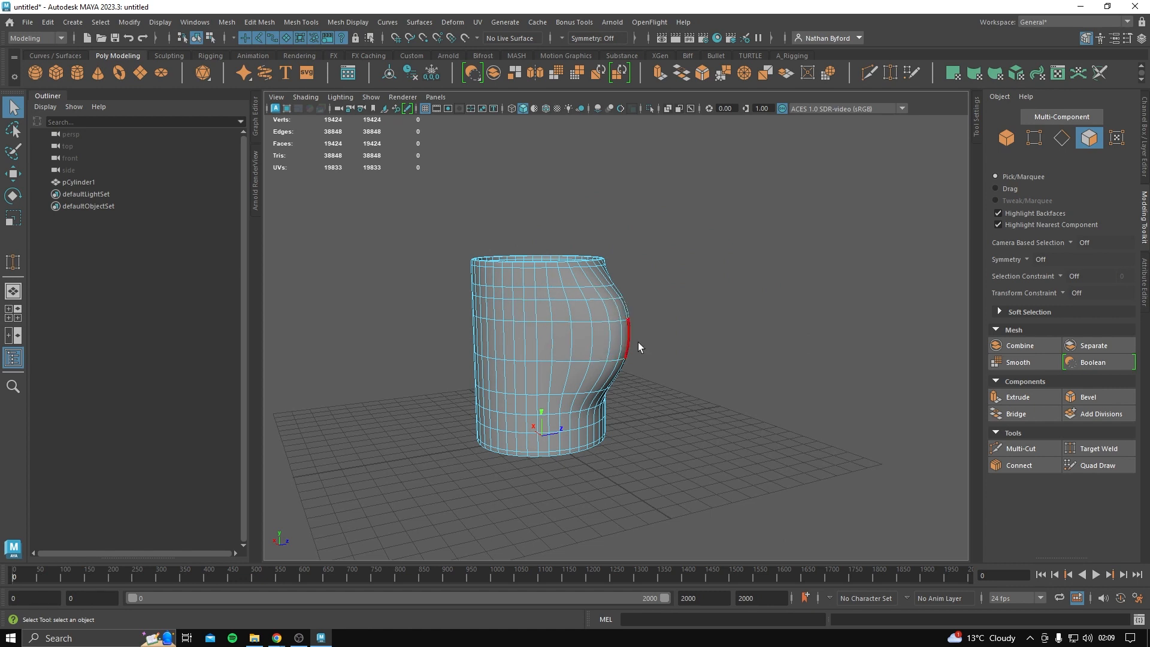
{"action": "left_click_drag", "start_coordinate": [638, 342], "coordinate": [692, 375], "text": "alt"}
Undo the bulge and the recent selection changes on the cup wall.
{"action": "key", "text": "ctrl+z"}
{"action": "key", "text": "ctrl+z"}
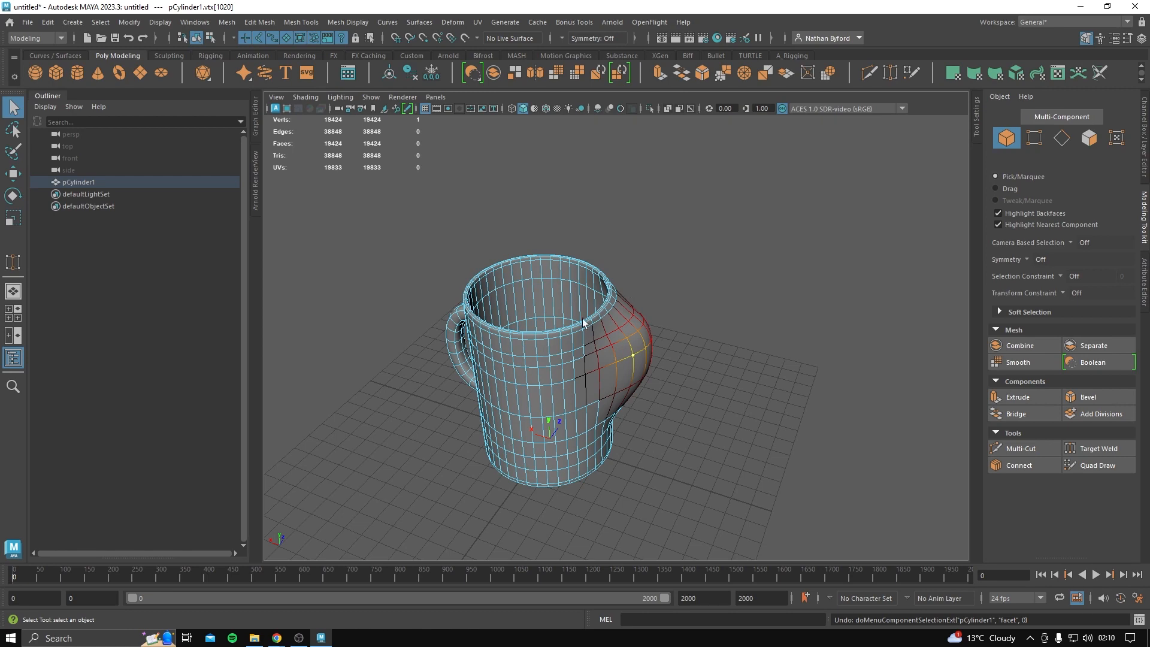
{"action": "right_click_drag", "start_coordinate": [591, 282], "coordinate": [548, 282]}
{"action": "left_click_drag", "start_coordinate": [652, 334], "coordinate": [734, 366], "text": "alt"}
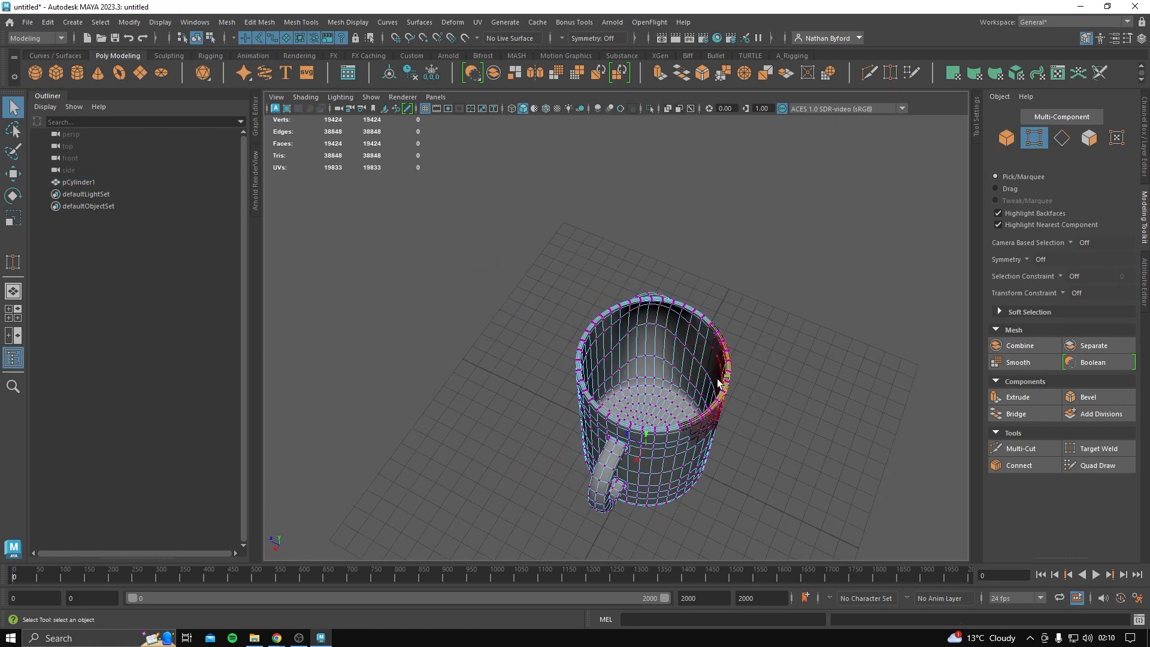
{"action": "key", "text": "ctrl+z"}
{"action": "key", "text": "ctrl+z"}
{"action": "left_click_drag", "start_coordinate": [700, 405], "coordinate": [689, 350], "text": "alt"}
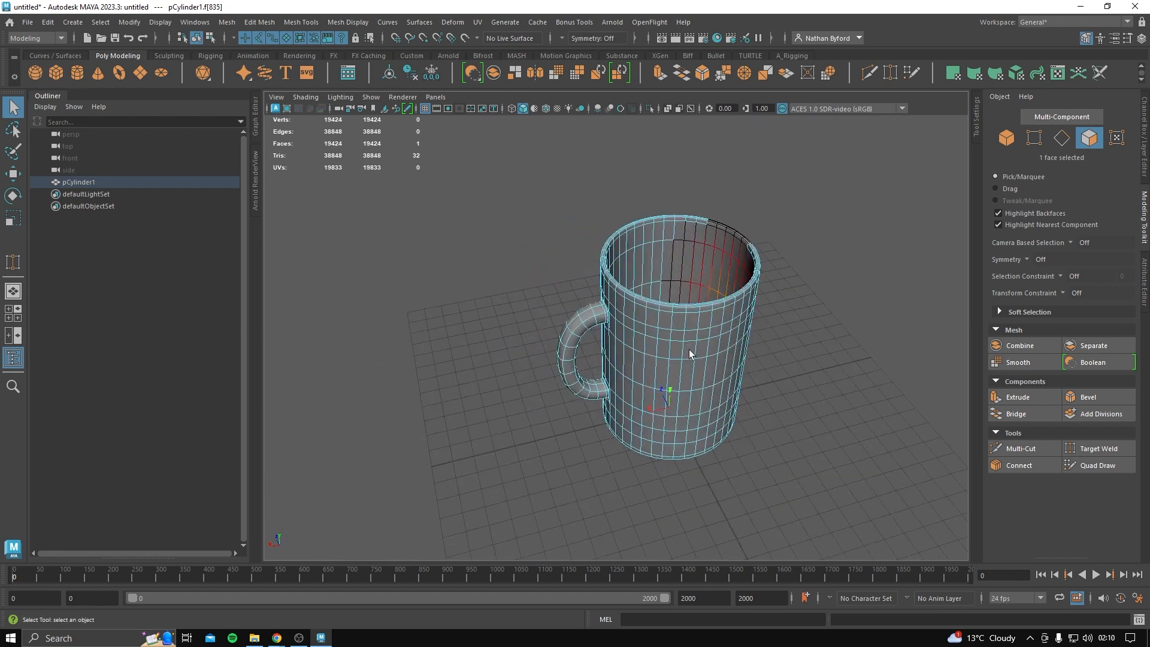
Select a face on the outer wall, turn off Soft Select and return the mug to object mode.
{"action": "left_click", "coordinate": [711, 348]}
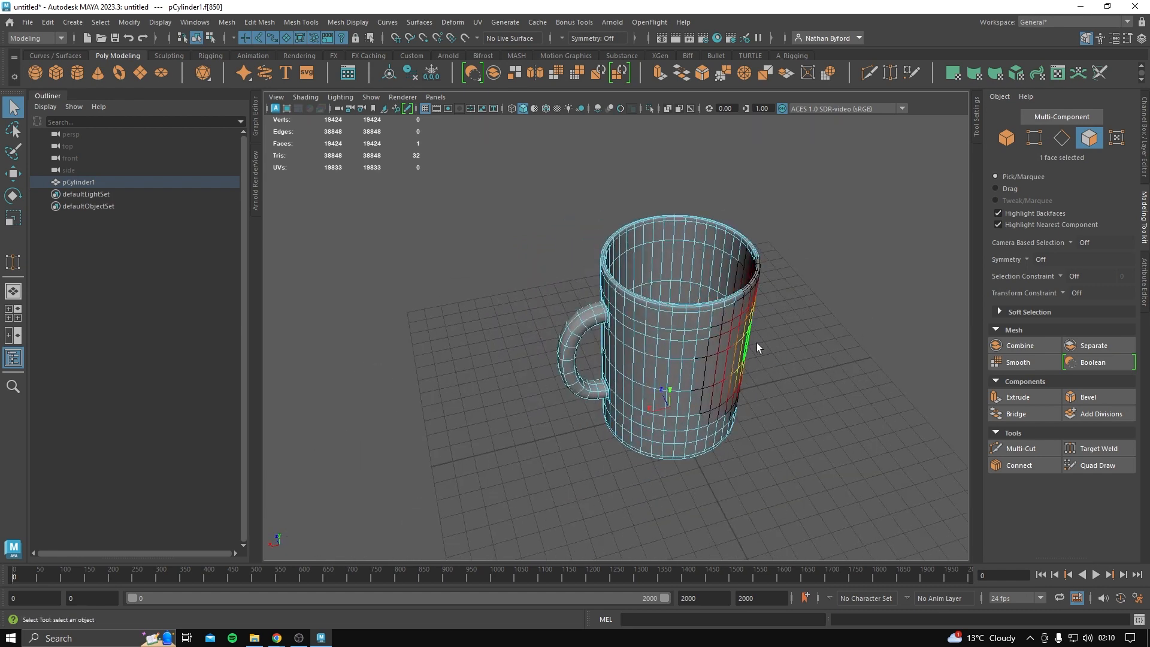
{"action": "left_click", "coordinate": [711, 355]}
{"action": "key", "text": "b"}
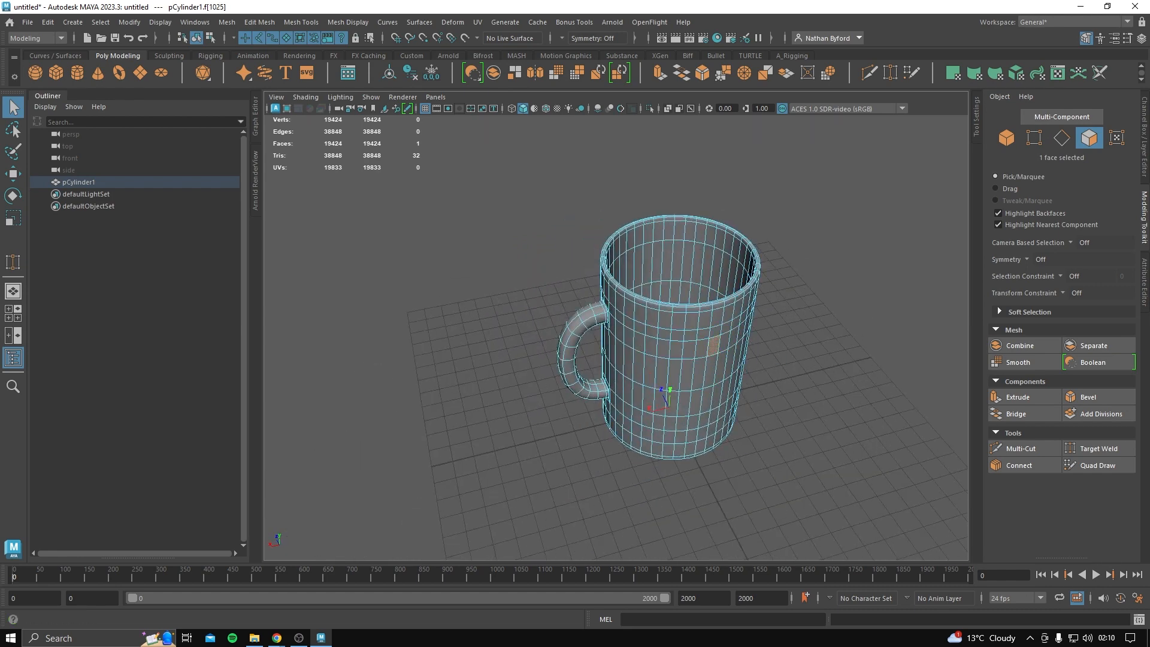
{"action": "right_click_drag", "start_coordinate": [691, 356], "coordinate": [774, 245]}
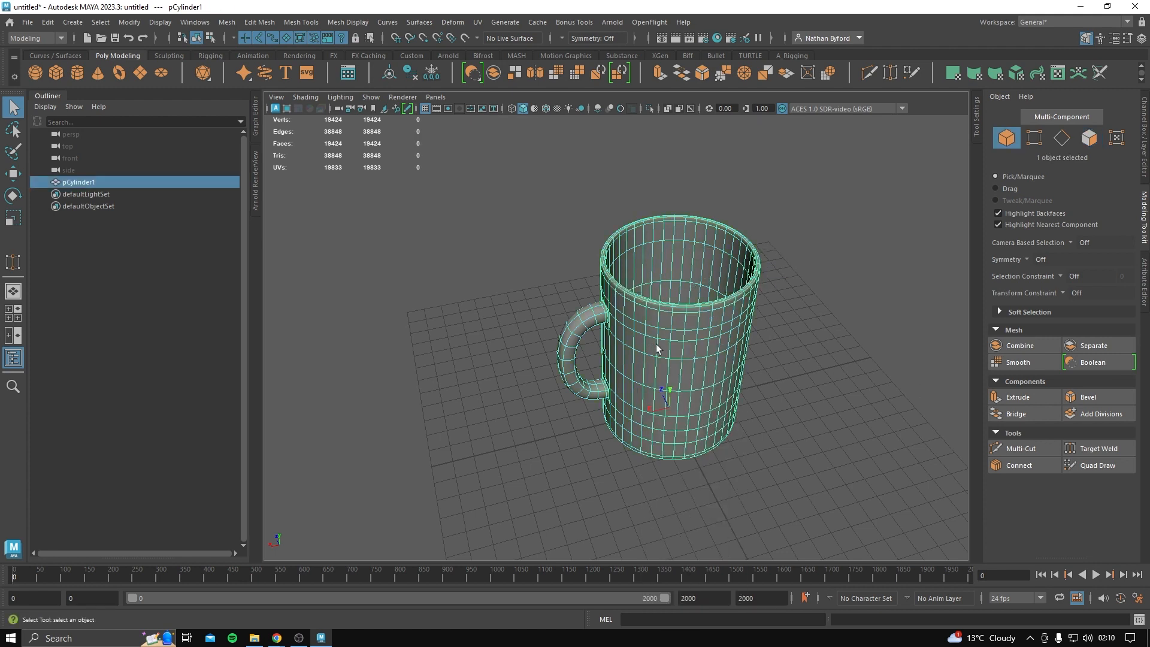
Duplicate the mug and move the copy along X to about 10.73.
{"action": "key", "text": "ctrl+d"}
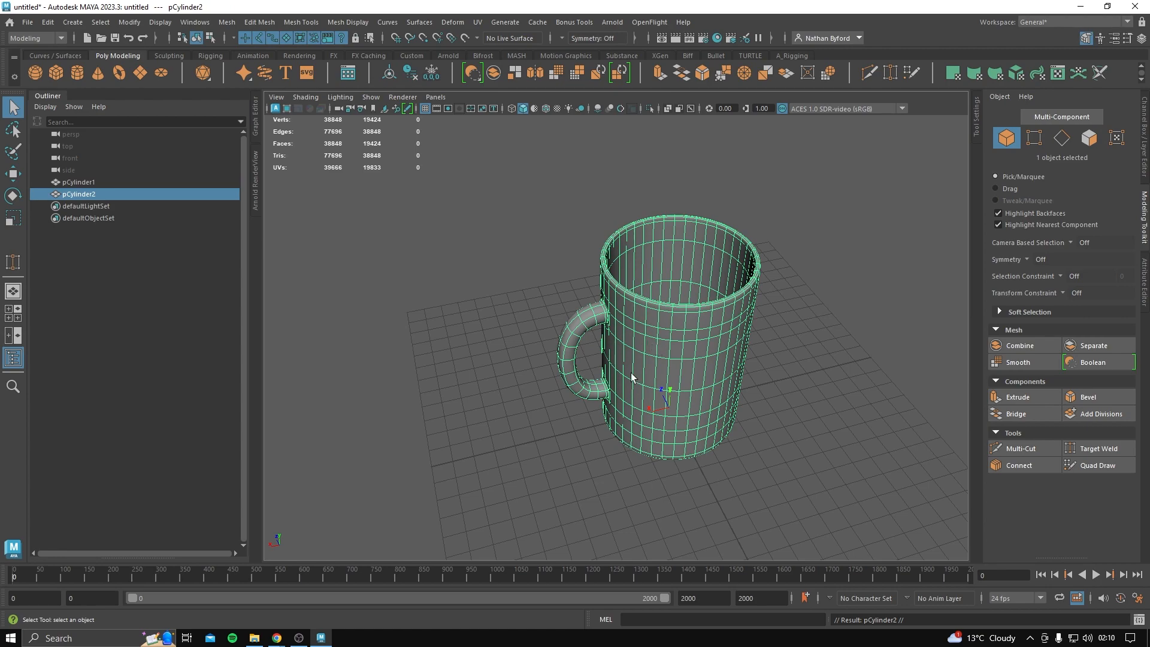
{"action": "key", "text": "w"}
{"action": "left_click_drag", "start_coordinate": [641, 313], "coordinate": [396, 370]}
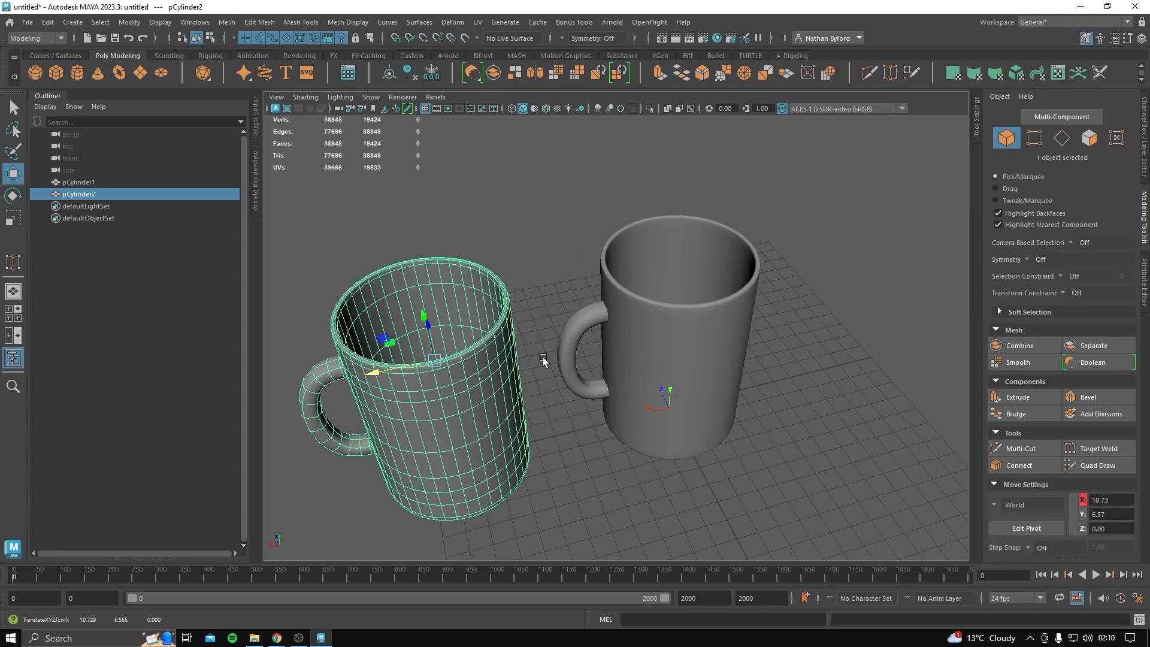
Hide the duplicated mug, select the hidden pCylinder2 and show it again.
{"action": "left_click_drag", "start_coordinate": [542, 359], "coordinate": [659, 339], "text": "alt"}
{"action": "scroll", "coordinate": [659, 339], "scroll_direction": "up", "scroll_amount": 1}
{"action": "scroll", "coordinate": [661, 339], "scroll_direction": "up", "scroll_amount": 10}
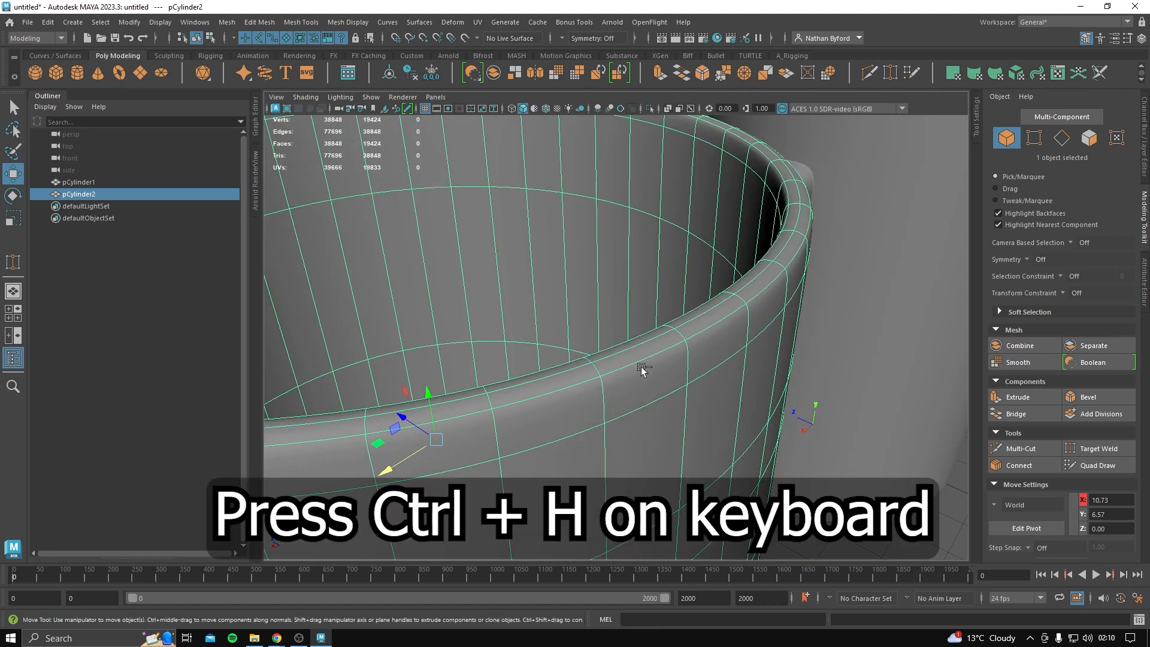
{"action": "key", "text": "ctrl+h"}
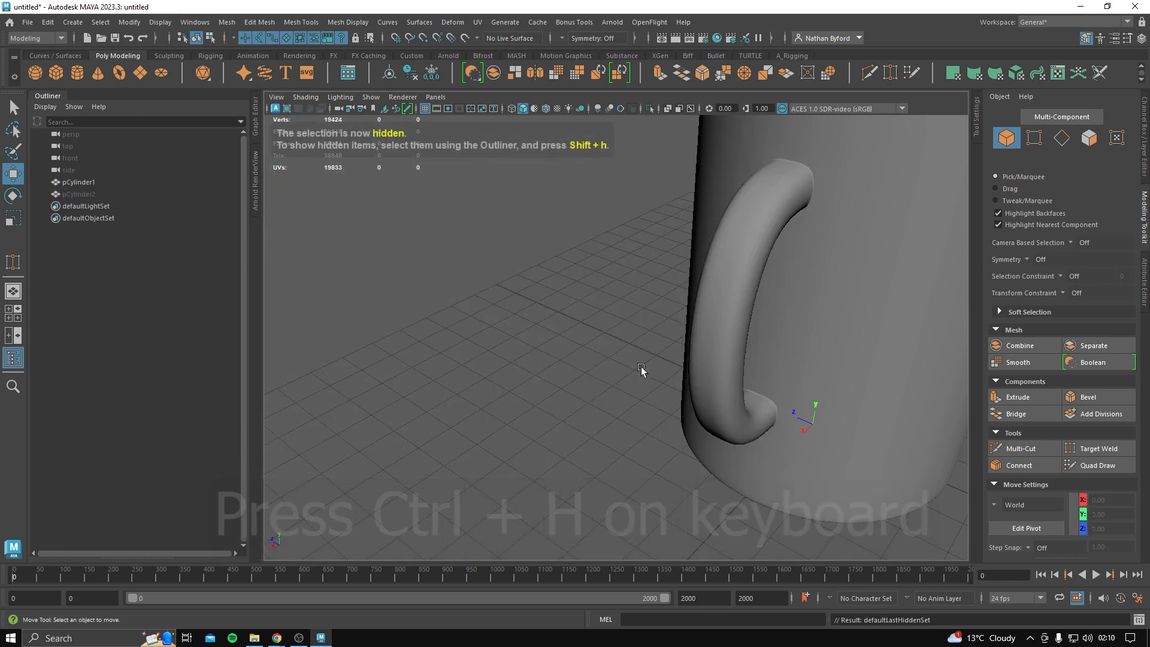
{"action": "left_click", "coordinate": [90, 194]}
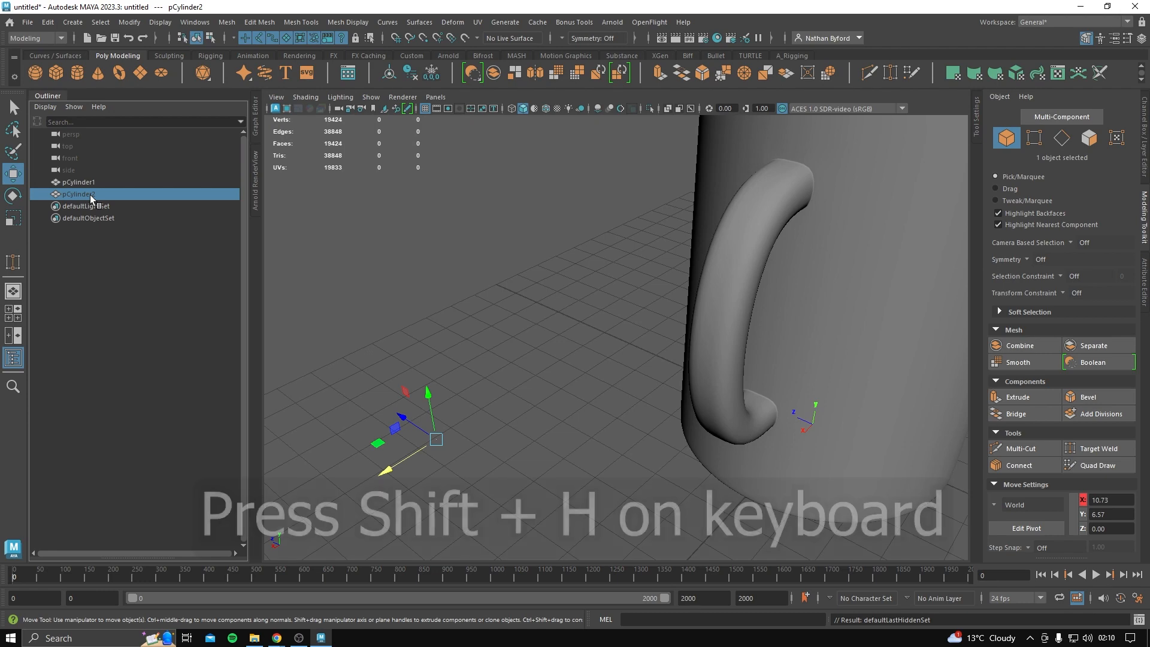
{"action": "key", "text": "shift+h"}
{"action": "scroll", "coordinate": [615, 309], "scroll_direction": "down", "scroll_amount": 5}
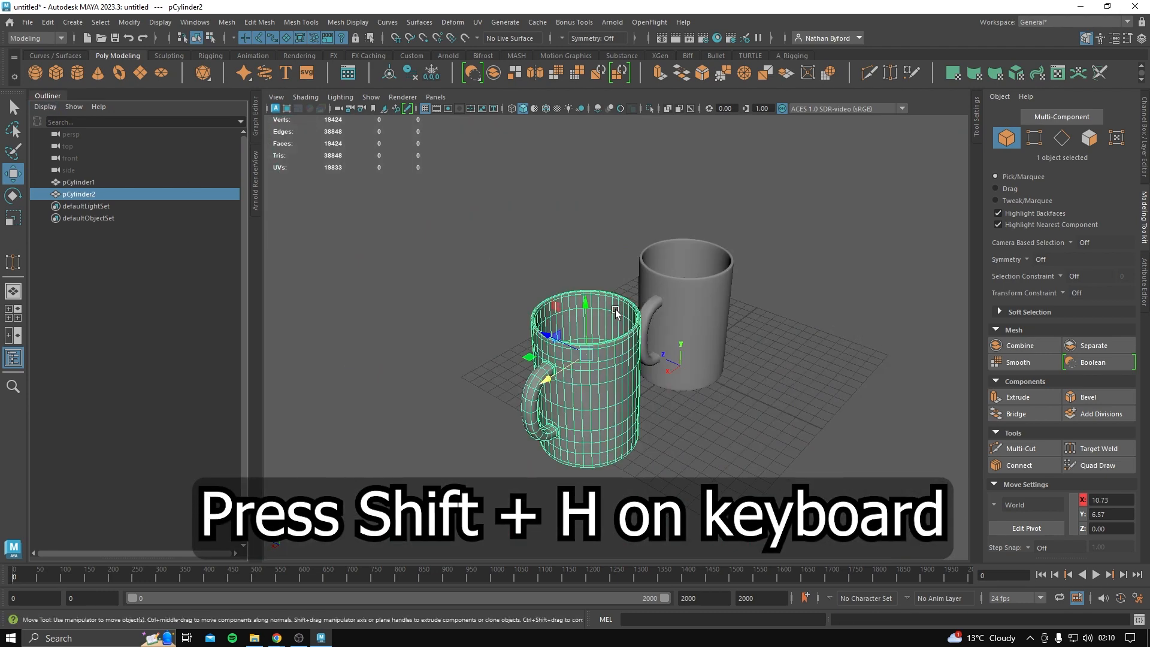
Delete the duplicated mug.
{"action": "key", "text": "Delete"}
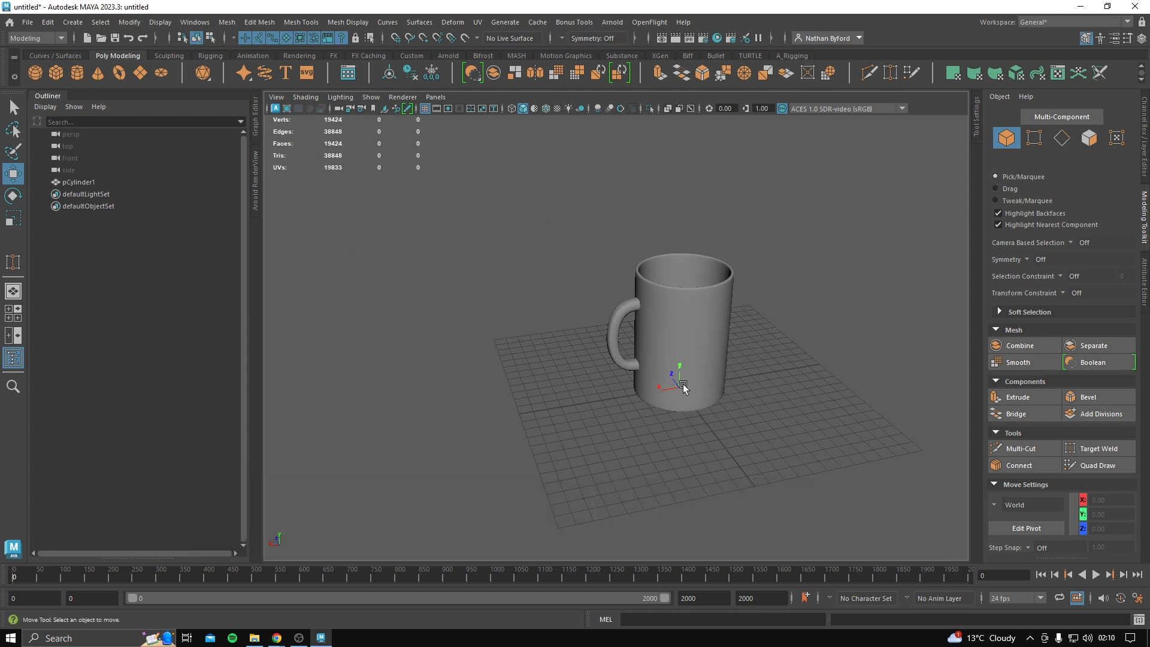
{"action": "left_click_drag", "start_coordinate": [683, 389], "coordinate": [640, 322], "text": "alt"}
Select the remaining mug, try rotating it freely with the Rotate tool, and undo the rotation.
{"action": "left_click", "coordinate": [605, 383]}
{"action": "key", "text": "e"}
{"action": "scroll", "coordinate": [580, 462], "scroll_direction": "up", "scroll_amount": 5}
{"action": "scroll", "coordinate": [642, 331], "scroll_direction": "down", "scroll_amount": 3}
{"action": "key", "text": "ctrl+z"}
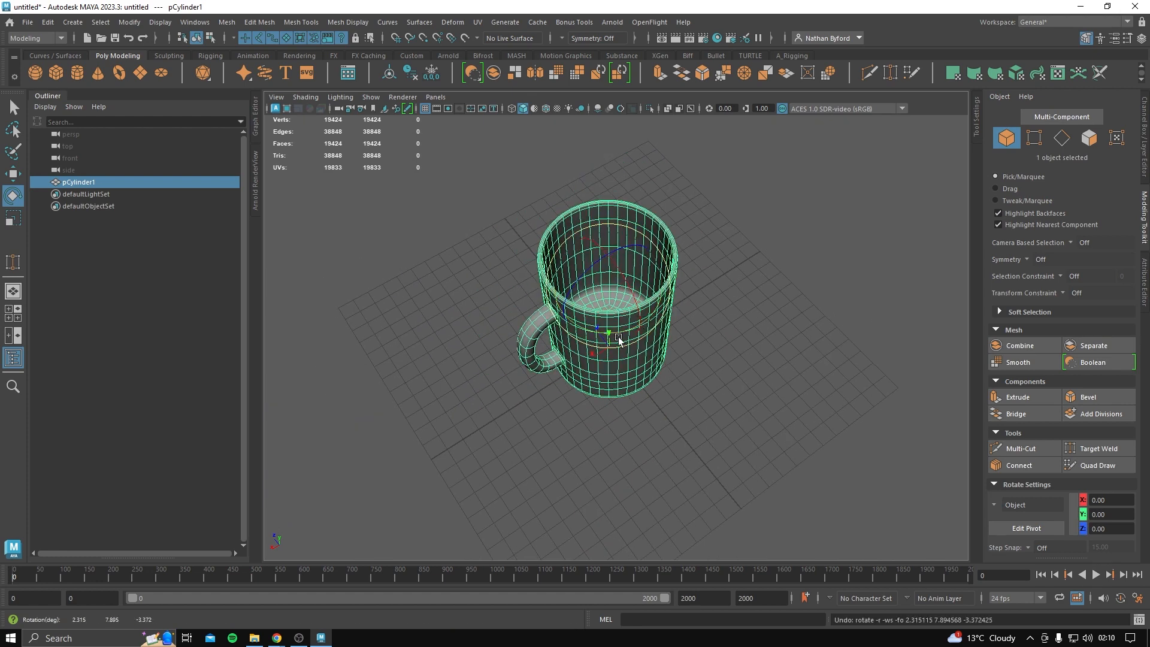
Try moving the mug about 2.53 along Z with the Move tool and undo the move.
{"action": "key", "text": "w"}
{"action": "left_click_drag", "start_coordinate": [588, 267], "coordinate": [563, 243]}
{"action": "key", "text": "ctrl+z"}
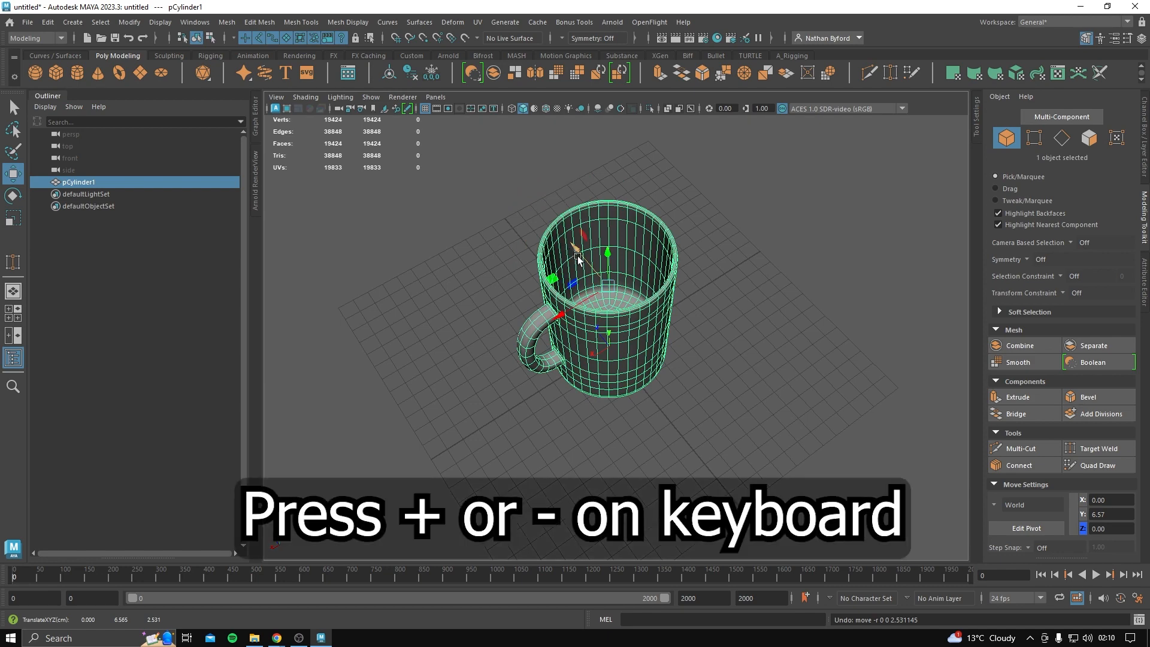
Enlarge the Move manipulator and use it to shift the mug along Z to about 2.28.
{"action": "key", "text": "plus"}
{"action": "key", "text": "plus"}
{"action": "key", "text": "minus"}
{"action": "key", "text": "minus"}
{"action": "key", "text": "plus"}
{"action": "left_click_drag", "start_coordinate": [578, 257], "coordinate": [537, 245]}
Reduce the size of the mug's Move manipulator.
{"action": "key", "text": "minus"}
{"action": "key", "text": "minus"}
{"action": "key", "text": "minus"}
{"action": "scroll", "coordinate": [553, 268], "scroll_direction": "up", "scroll_amount": 5}
{"action": "middle_click_drag", "start_coordinate": [539, 240], "coordinate": [629, 397], "text": "alt"}
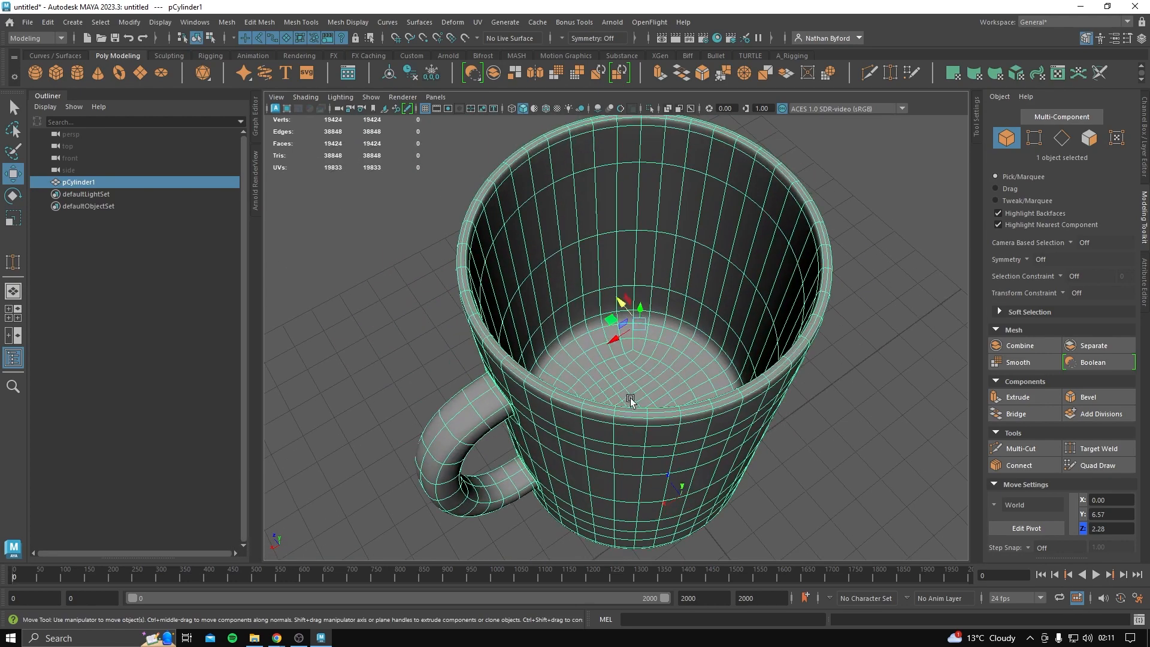
Move the mug along Z to about 1.12 using an enlarged Move manipulator.
{"action": "scroll", "coordinate": [629, 392], "scroll_direction": "up", "scroll_amount": 3}
{"action": "left_click_drag", "start_coordinate": [624, 279], "coordinate": [630, 308]}
{"action": "key", "text": "ctrl+z"}
{"action": "scroll", "coordinate": [640, 333], "scroll_direction": "down", "scroll_amount": 6}
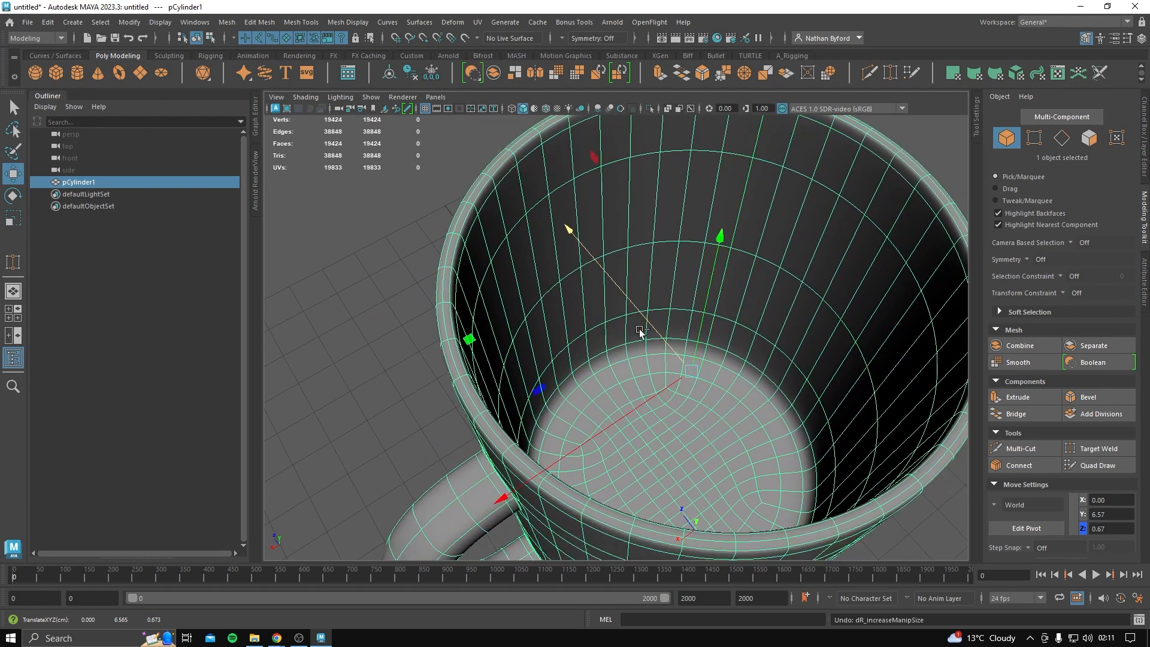
{"action": "mouse_move", "coordinate": [637, 400]}
{"action": "left_mouse_down", "text": "alt"}
{"action": "mouse_move", "coordinate": [604, 373]}
{"action": "mouse_move", "coordinate": [621, 385]}
{"action": "left_mouse_up", "text": "alt"}
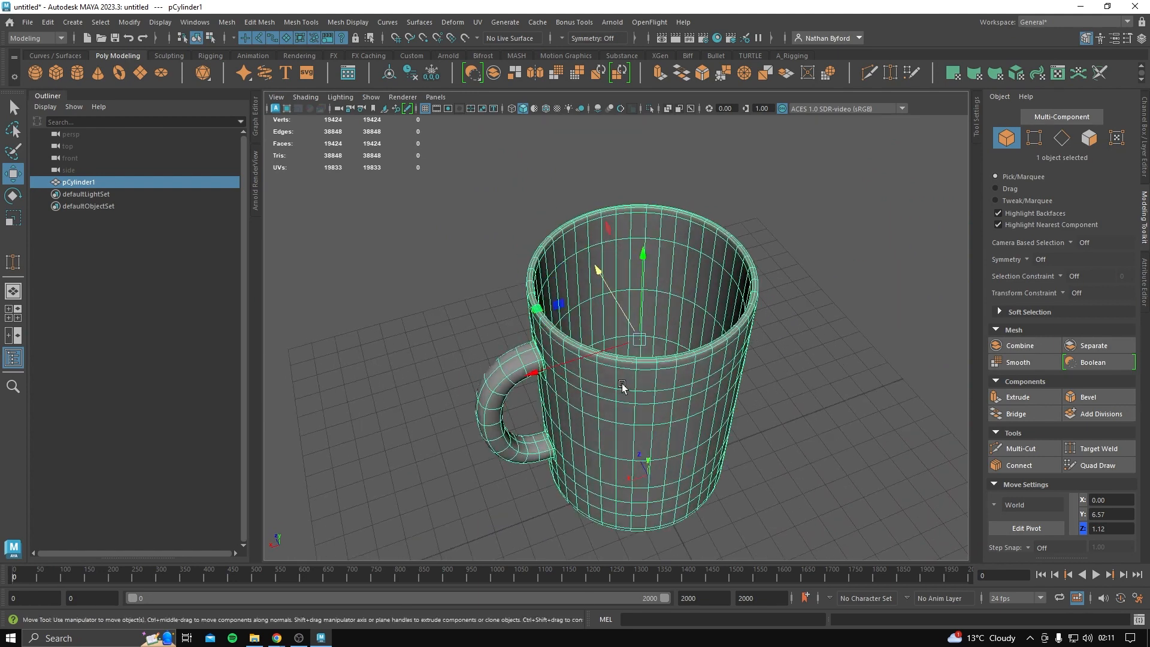
Activate the Rotate tool on the mug and reduce the size of its manipulator.
{"action": "key", "text": "e"}
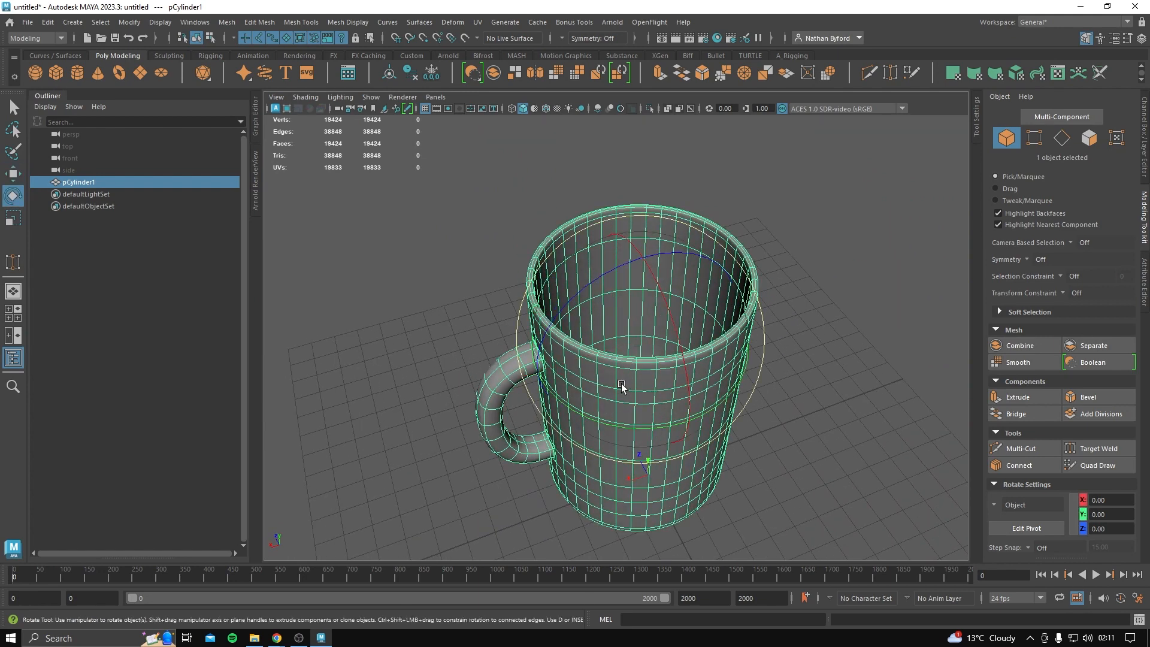
{"action": "scroll", "coordinate": [621, 386], "scroll_direction": "down", "scroll_amount": 8}
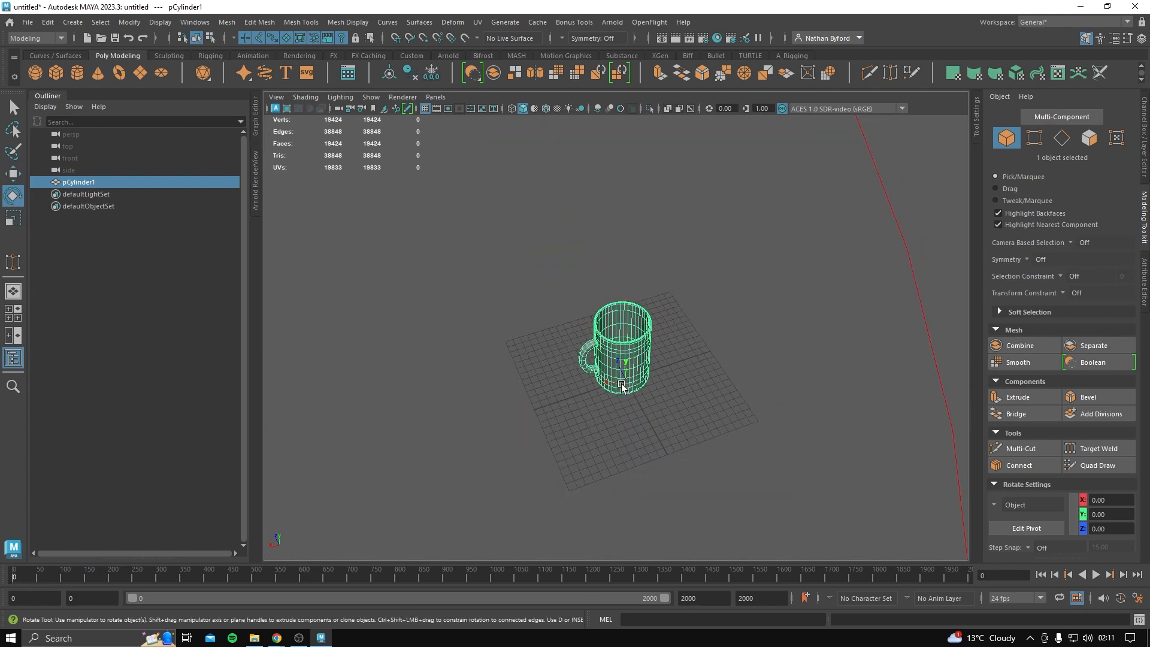
{"action": "key", "text": "minus"}
{"action": "key", "text": "minus"}
{"action": "key", "text": "minus"}
Try rotating the mug freely around Y by about 305.6 degrees and undo the rotation.
{"action": "left_click_drag", "start_coordinate": [621, 386], "coordinate": [555, 348], "text": "alt"}
{"action": "scroll", "coordinate": [702, 380], "scroll_direction": "up", "scroll_amount": 4}
{"action": "key", "text": "minus"}
{"action": "scroll", "coordinate": [586, 397], "scroll_direction": "up", "scroll_amount": 3}
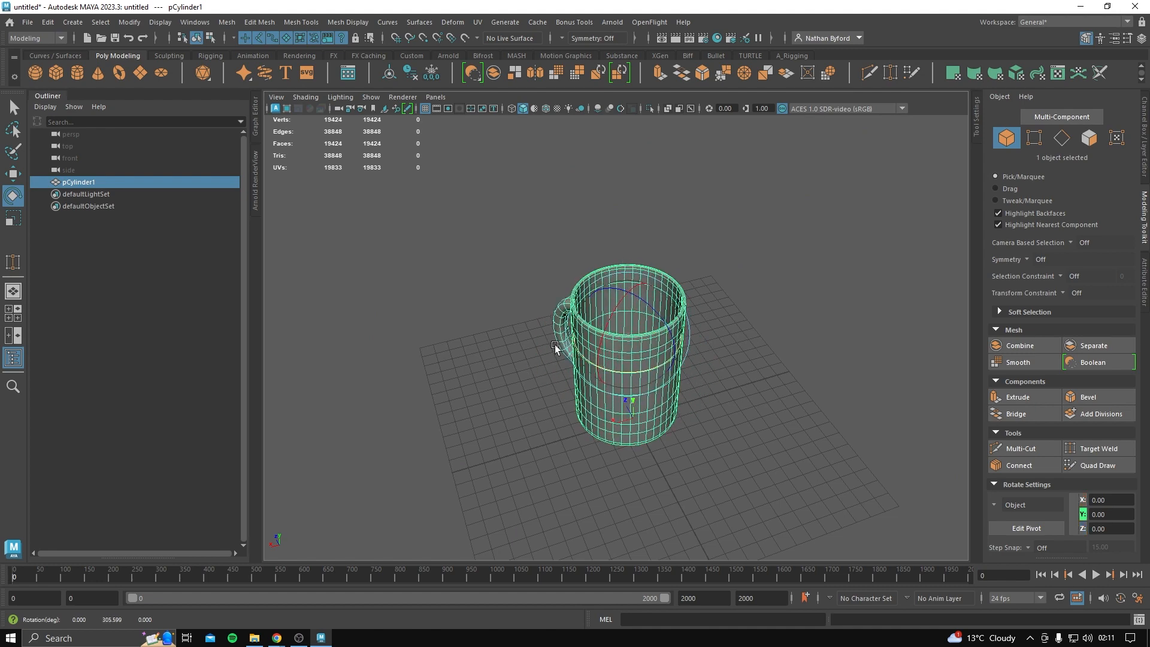
{"action": "key", "text": "ctrl+z"}
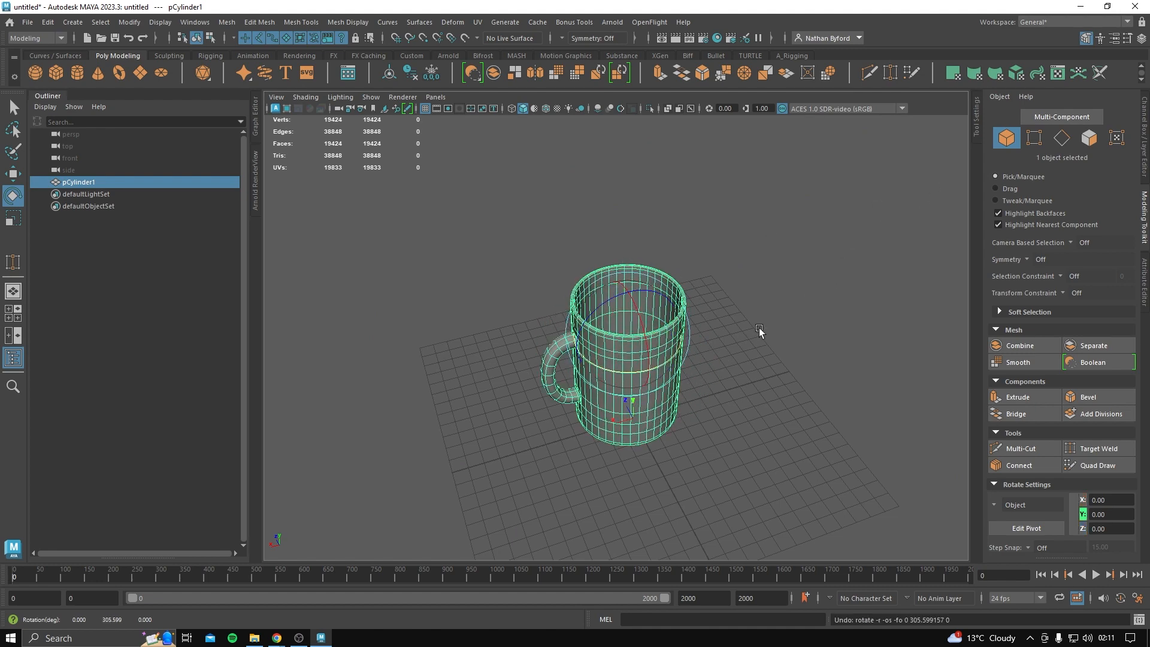
Try rotating the mug around Y with temporary 15-degree snapping, and set the Rotate tool's Step Snap to Absolute.
{"action": "key", "text": "j"}
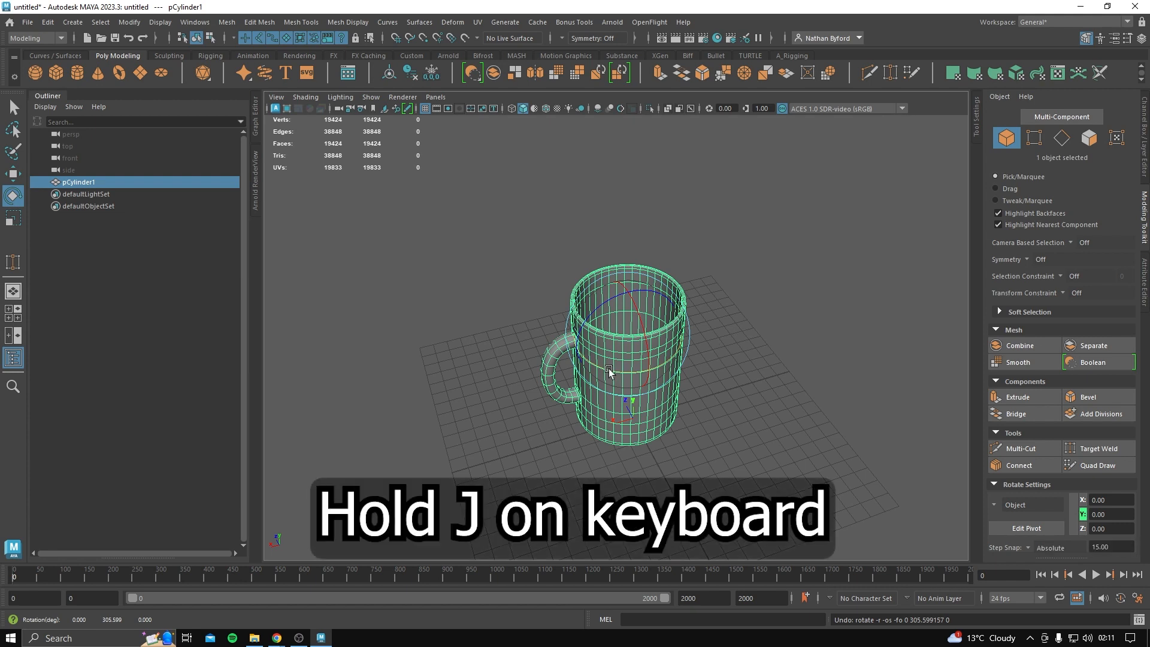
{"action": "mouse_move", "coordinate": [613, 368]}
{"action": "left_mouse_down"}
{"action": "mouse_move", "coordinate": [701, 378]}
{"action": "mouse_move", "coordinate": [662, 382]}
{"action": "mouse_move", "coordinate": [603, 378]}
{"action": "mouse_move", "coordinate": [801, 351]}
{"action": "mouse_move", "coordinate": [606, 383]}
{"action": "left_mouse_up"}
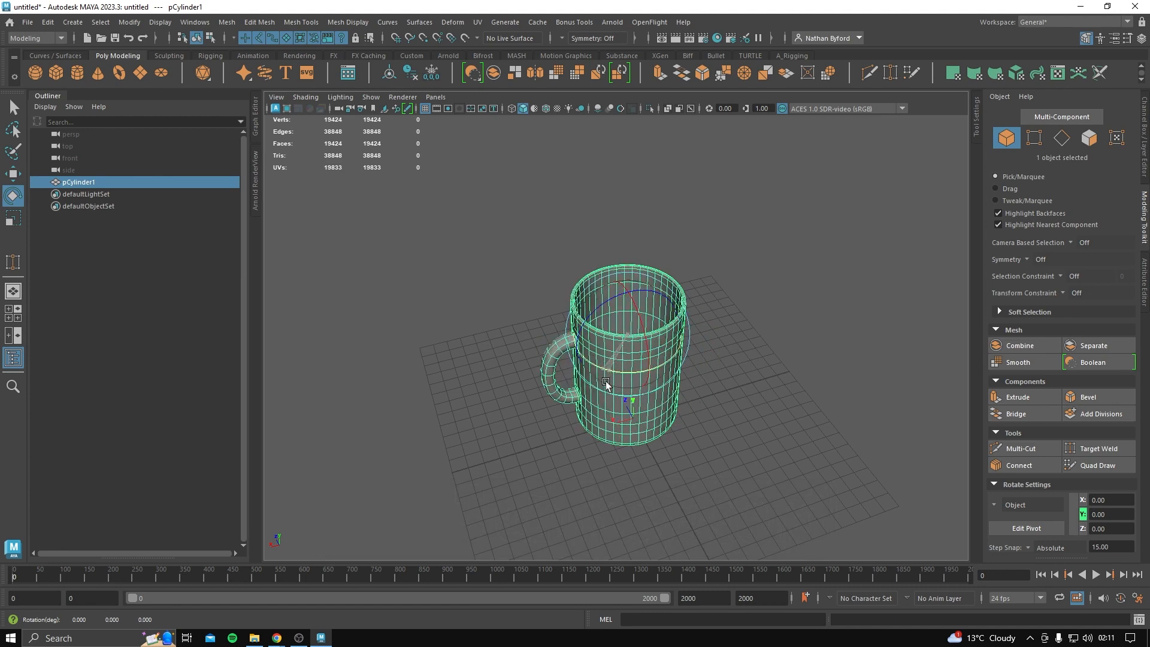
{"action": "double_click", "coordinate": [13, 197]}
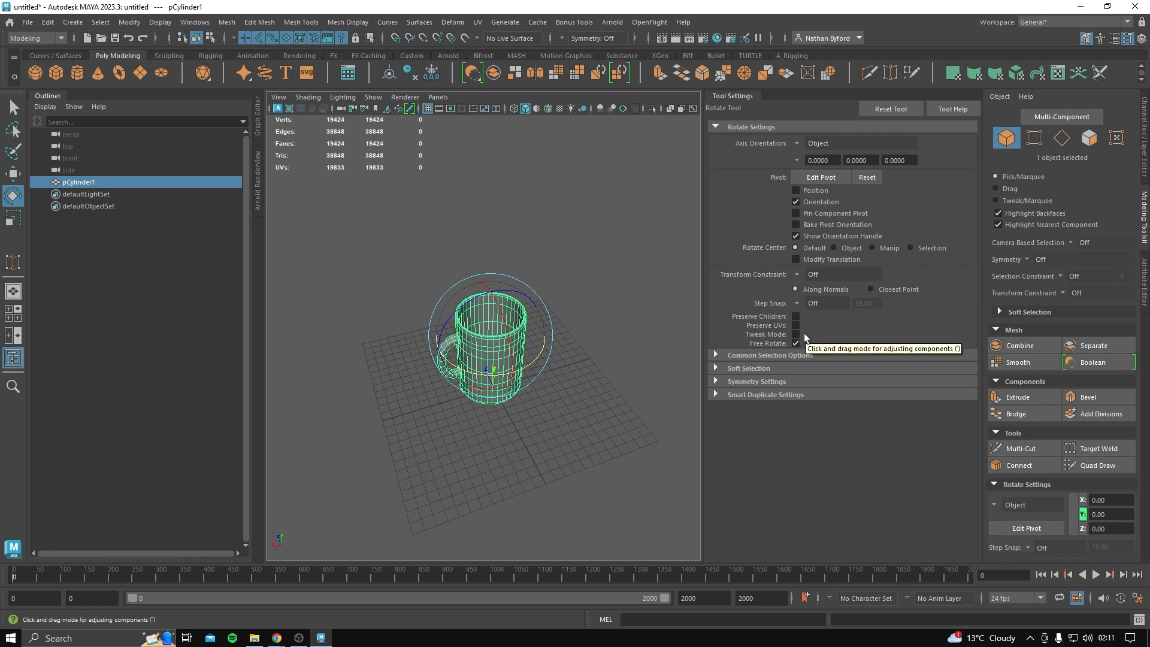
{"action": "key", "text": "j"}
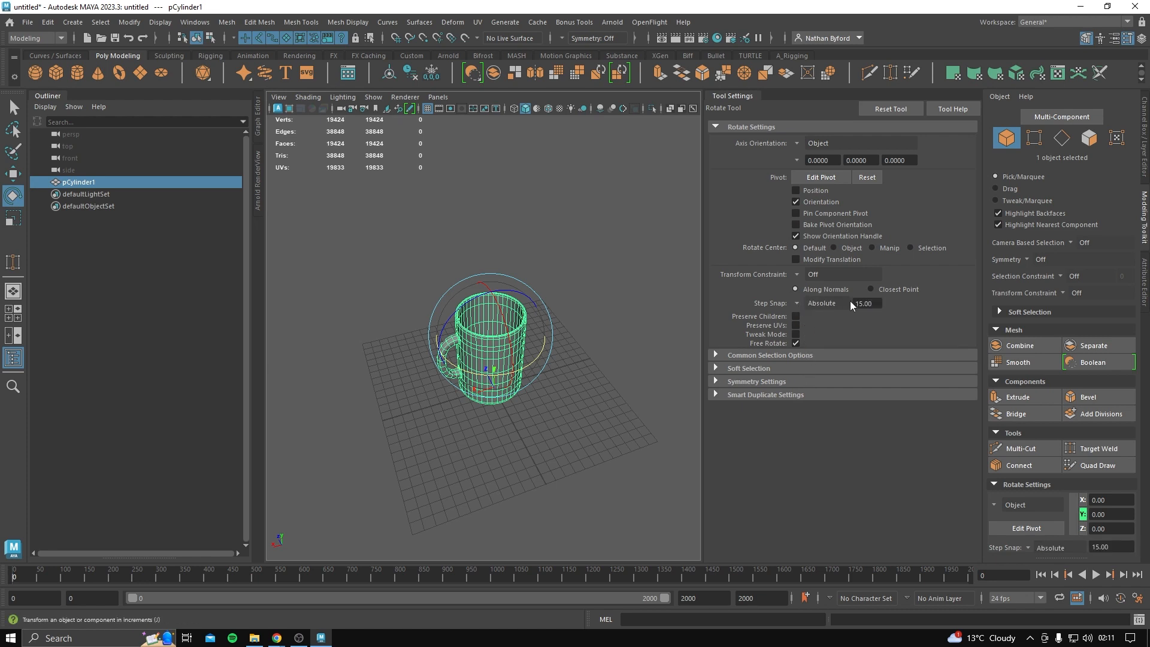
{"action": "left_click", "coordinate": [799, 304]}
{"action": "left_click", "coordinate": [841, 335]}
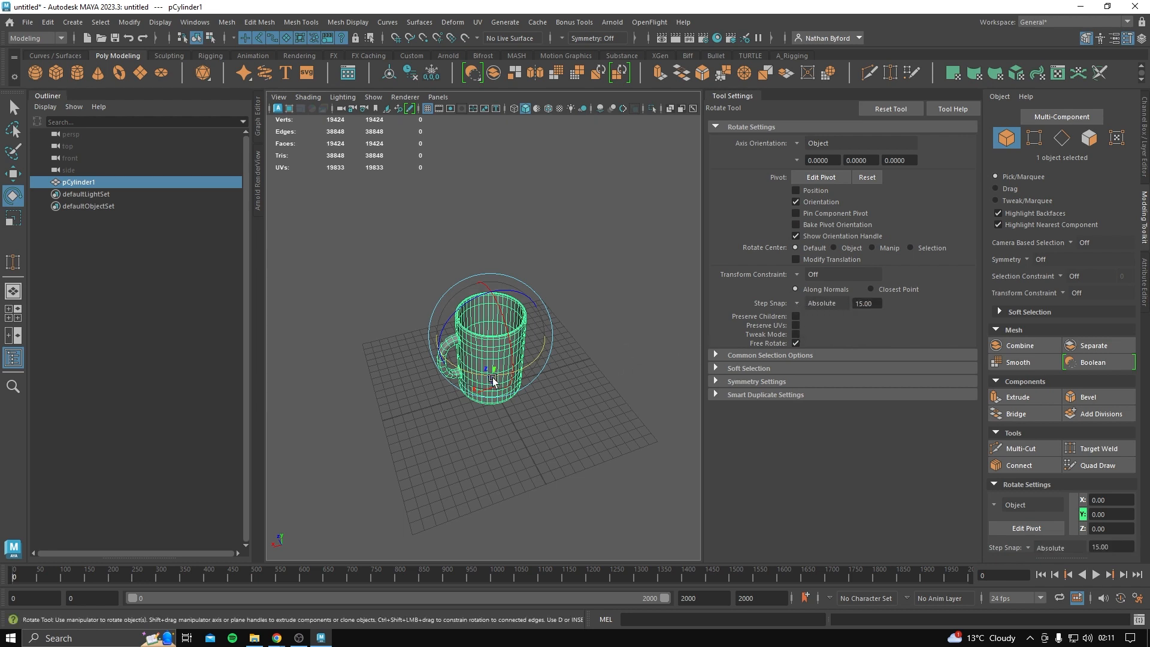
Try rotating the mug around Y by about 37 degrees and undo the rotation.
{"action": "left_click_drag", "start_coordinate": [517, 376], "coordinate": [532, 311]}
{"action": "key", "text": "j"}
{"action": "key", "text": "ctrl+z"}
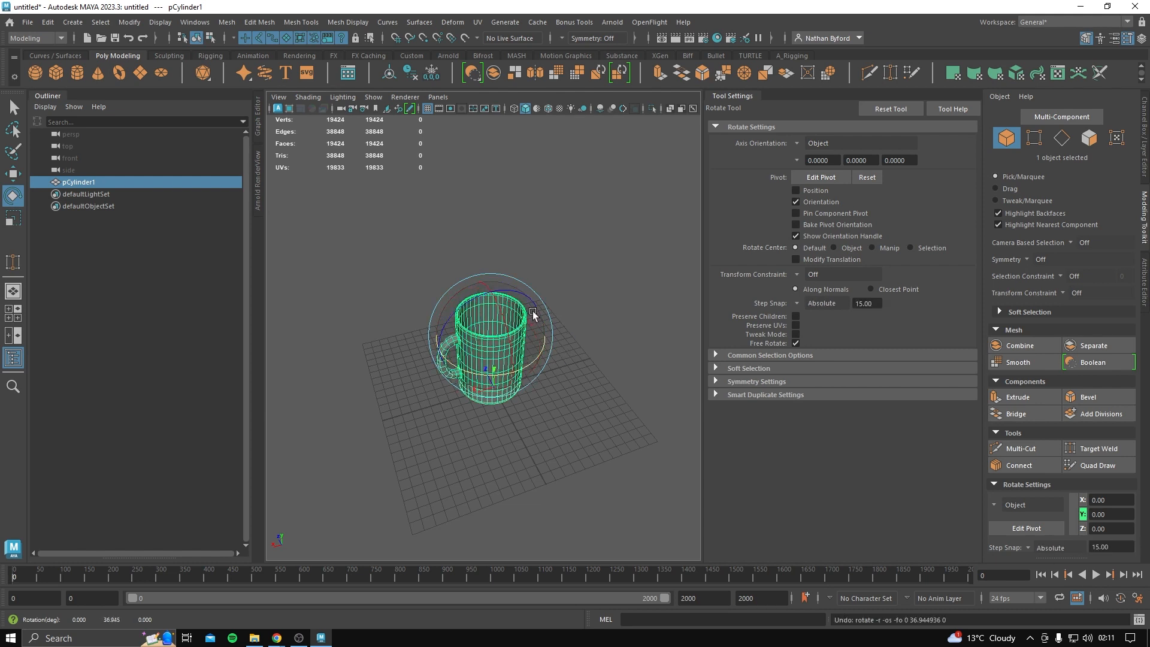
Set the Rotate tool's Step Snap increment to 90 and test it by rotating the mug, undoing the rotation.
{"action": "left_click", "coordinate": [865, 304]}
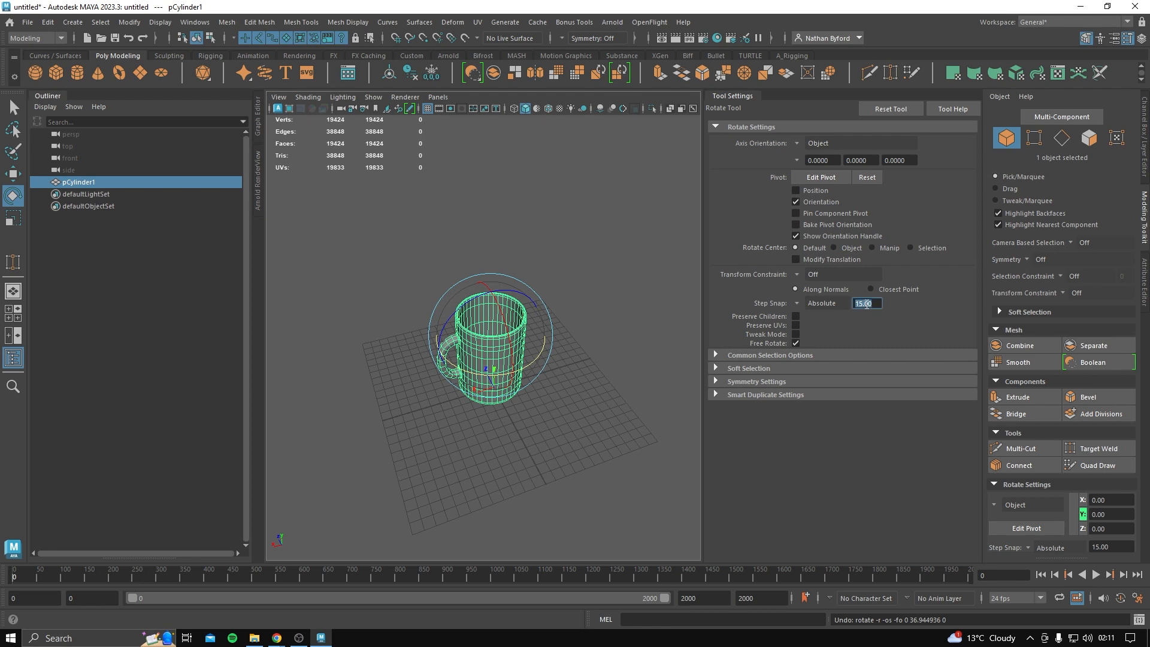
{"action": "type", "text": "90"}
{"action": "key", "text": "Return"}
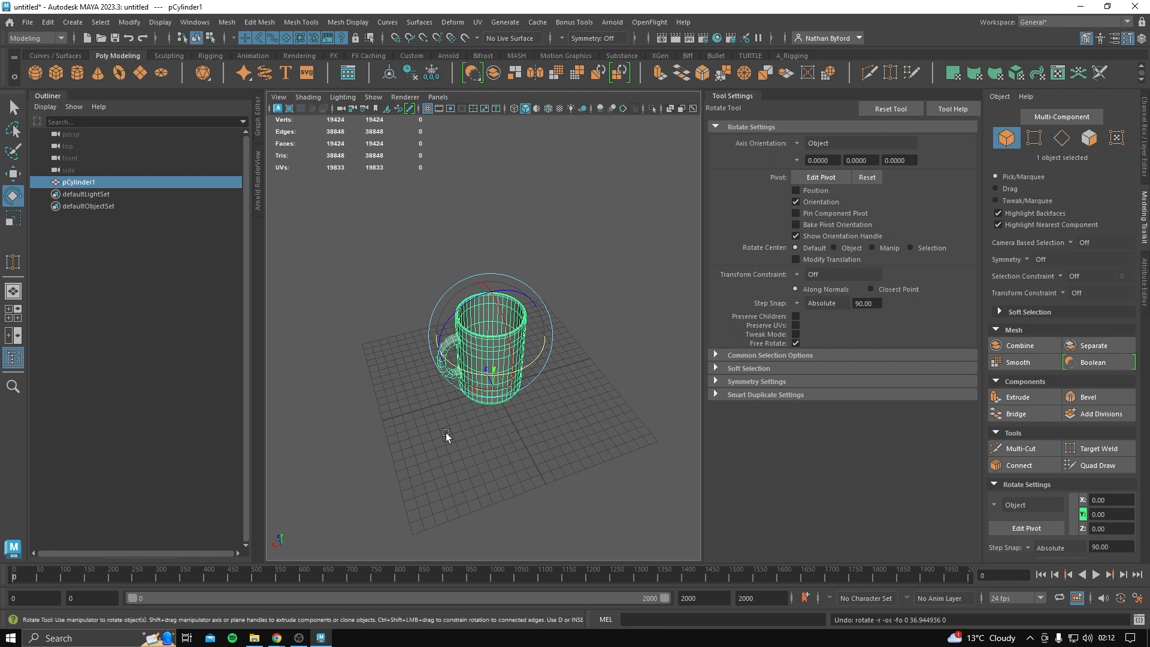
{"action": "mouse_move", "coordinate": [458, 386]}
{"action": "left_mouse_down"}
{"action": "mouse_move", "coordinate": [526, 367]}
{"action": "mouse_move", "coordinate": [503, 374]}
{"action": "mouse_move", "coordinate": [613, 388]}
{"action": "mouse_move", "coordinate": [529, 415]}
{"action": "mouse_move", "coordinate": [583, 354]}
{"action": "mouse_move", "coordinate": [587, 264]}
{"action": "mouse_move", "coordinate": [738, 252]}
{"action": "left_mouse_up"}
{"action": "key", "text": "ctrl+z"}
Frame the mug in the viewport and switch to the Select tool.
{"action": "scroll", "coordinate": [602, 403], "scroll_direction": "down", "scroll_amount": 2}
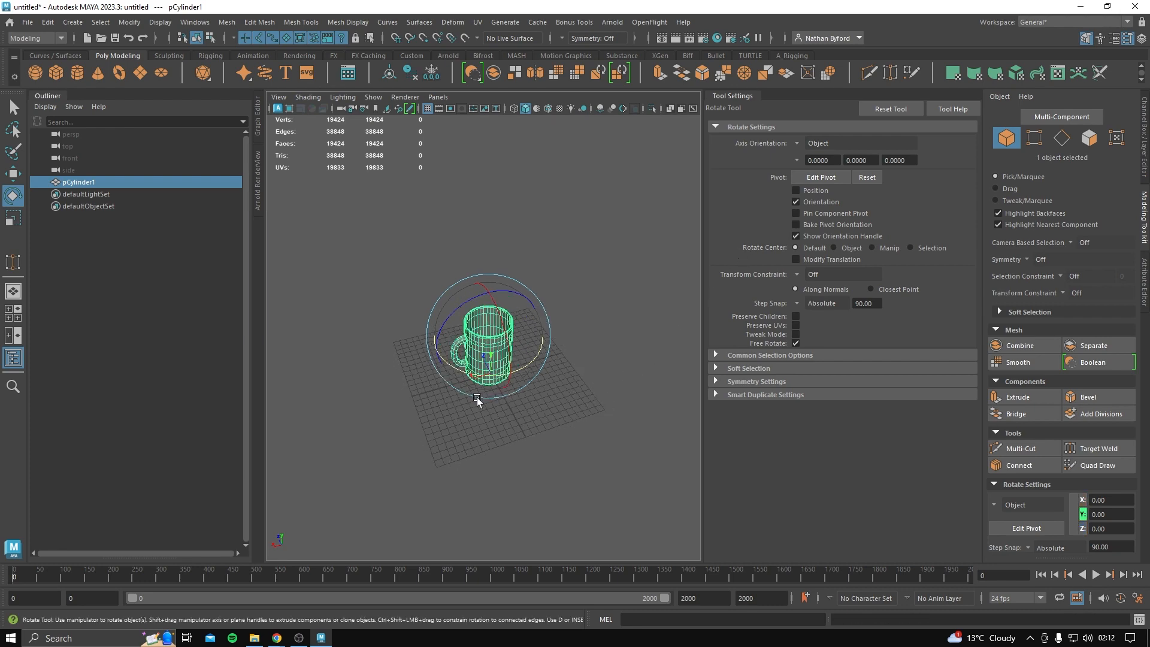
{"action": "key", "text": "f"}
{"action": "key", "text": "q"}
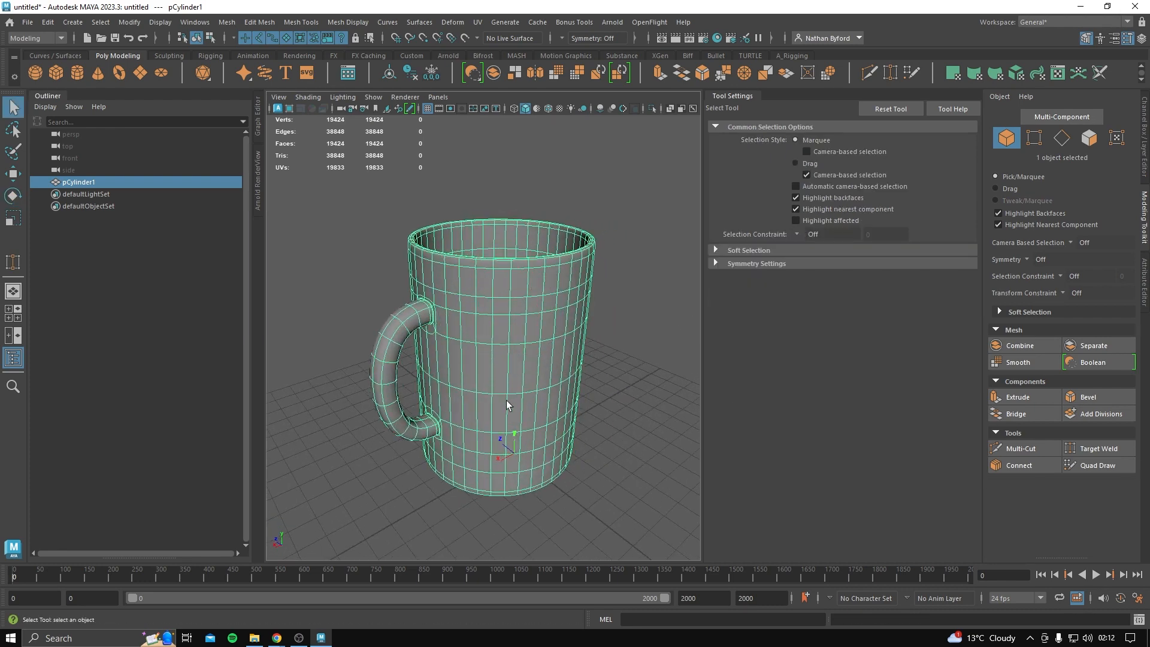